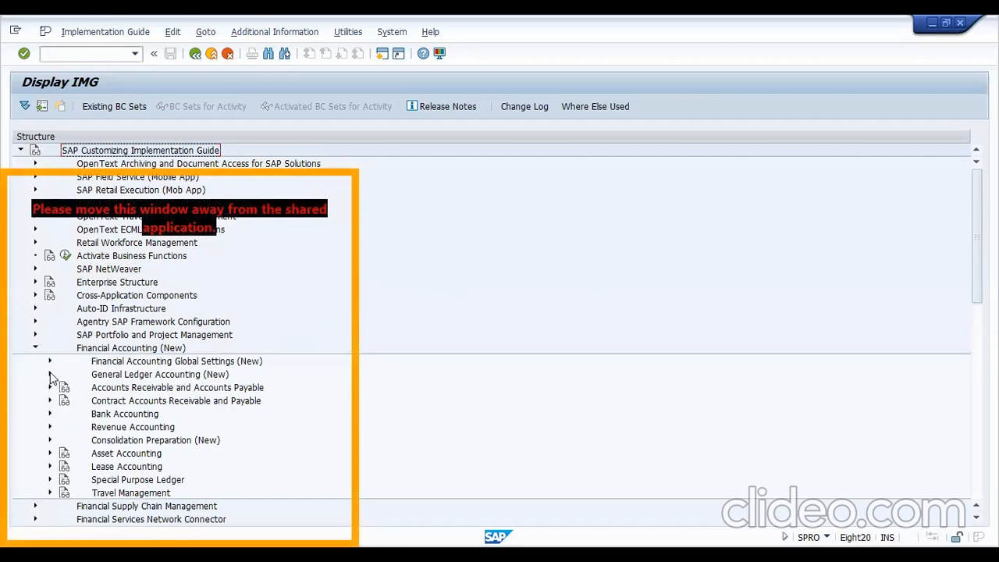
# Open the Copy Reference Chart of Depreciation activity from the Organizational Structures of Asset Accounting
pyautogui.click(50, 375)
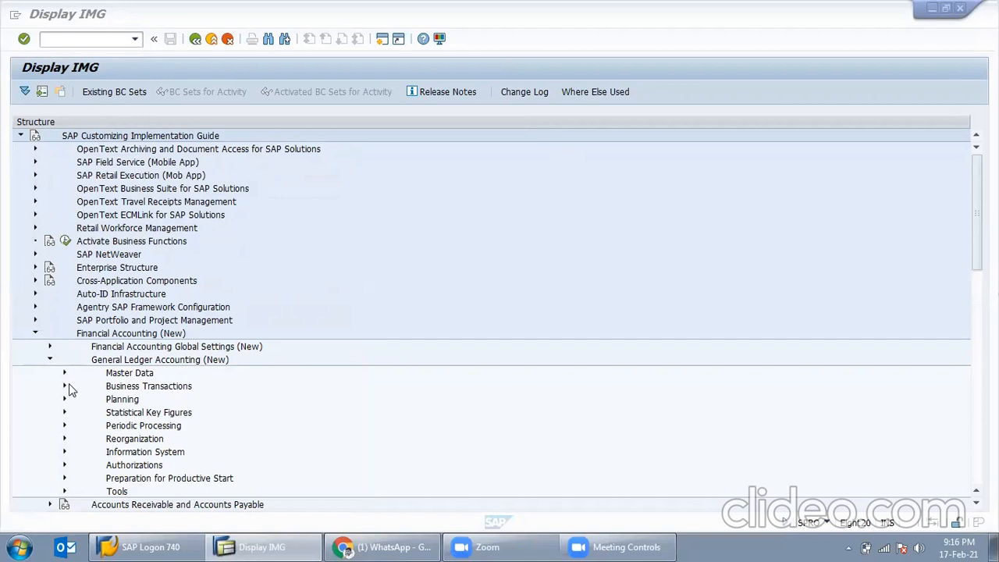
pyautogui.click(49, 361)
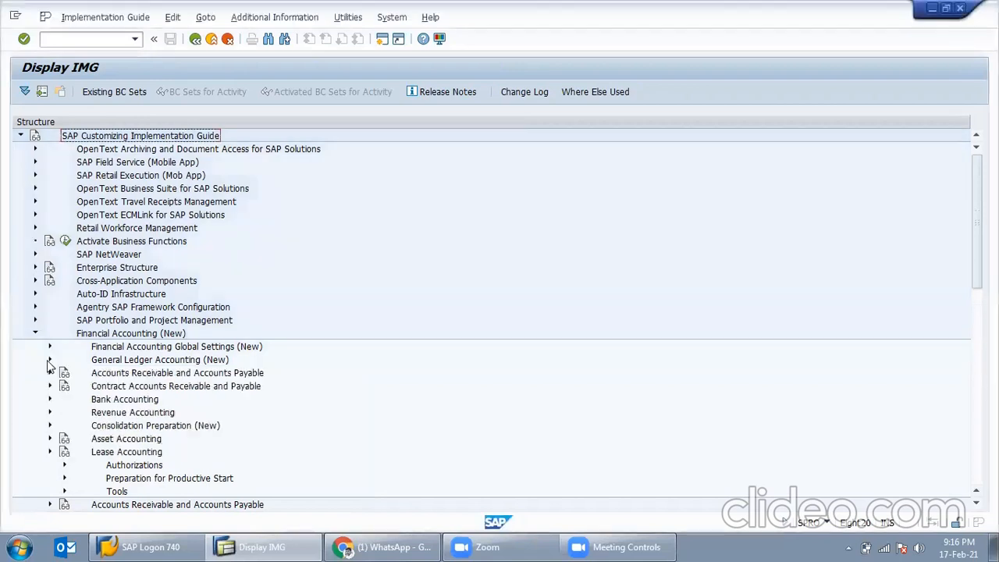
pyautogui.click(47, 439)
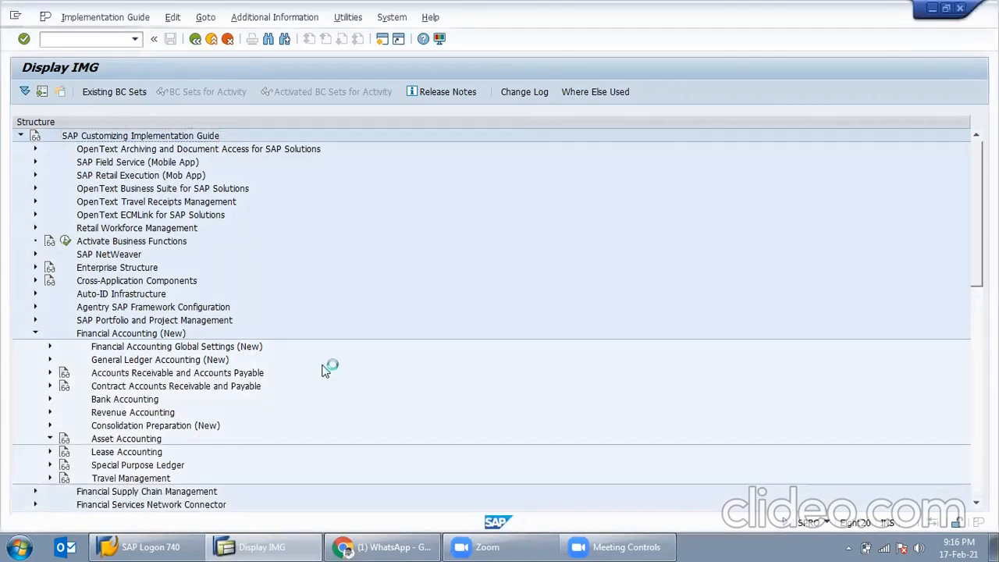
pyautogui.click(68, 348)
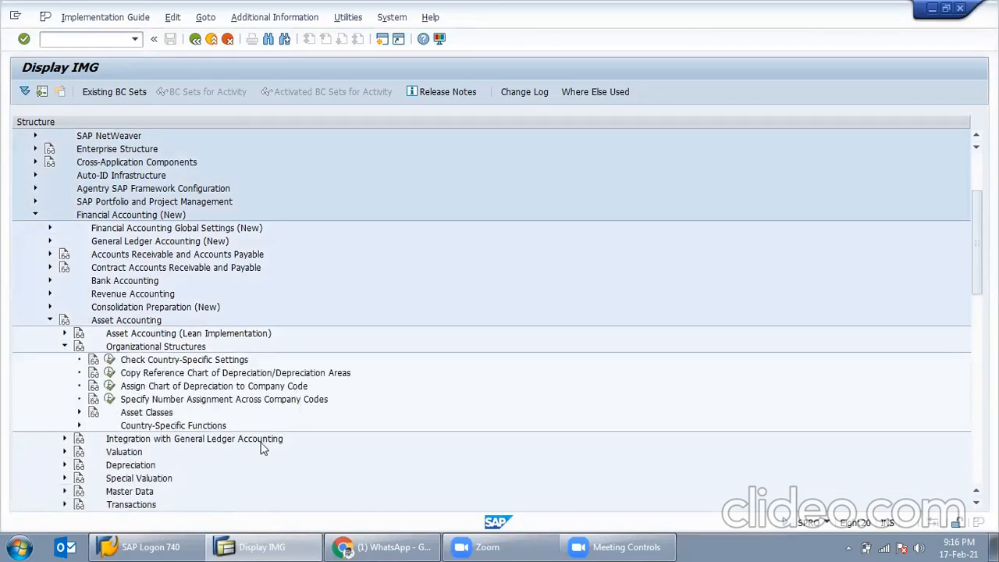
pyautogui.click(142, 373)
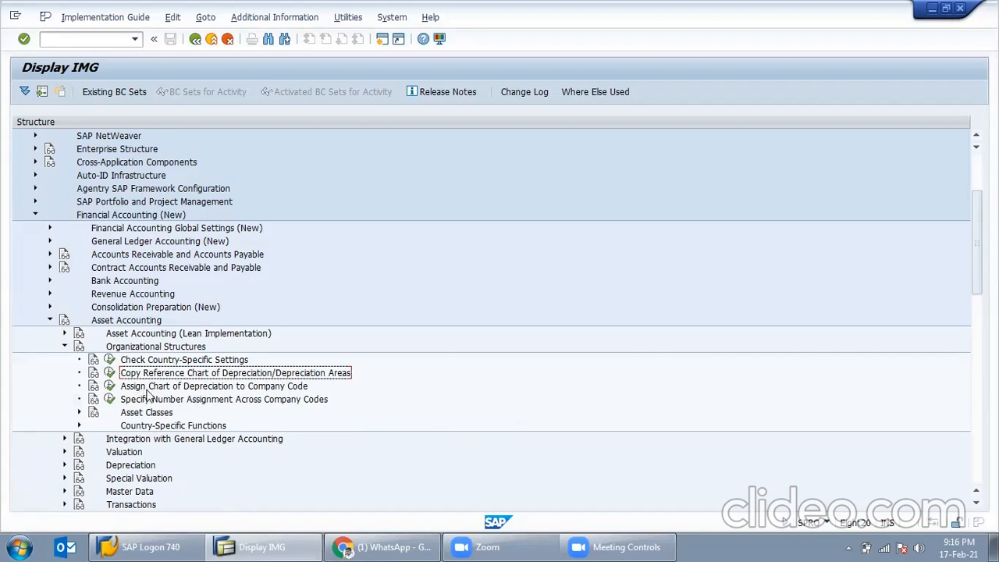
pyautogui.click(112, 374)
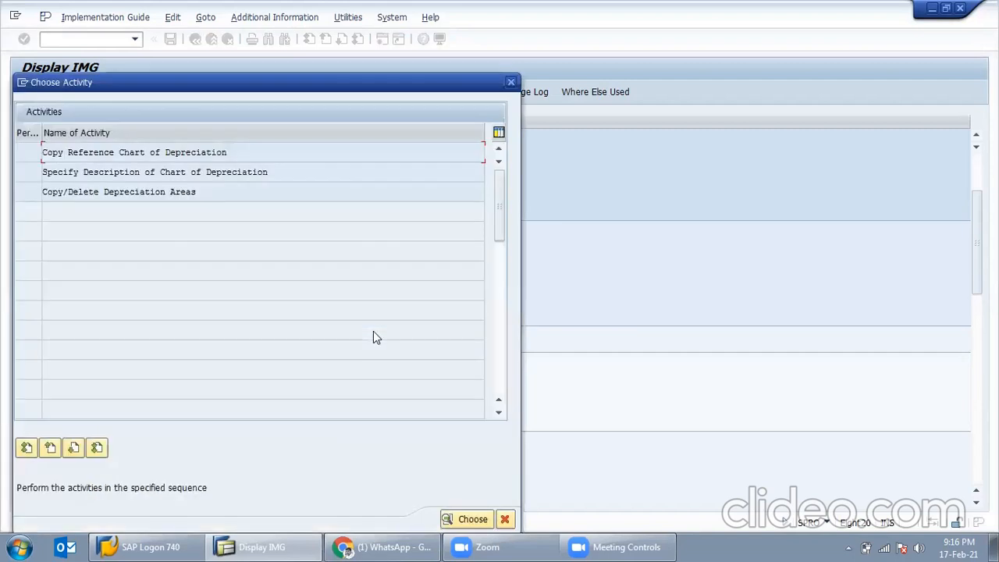
pyautogui.doubleClick(184, 152)
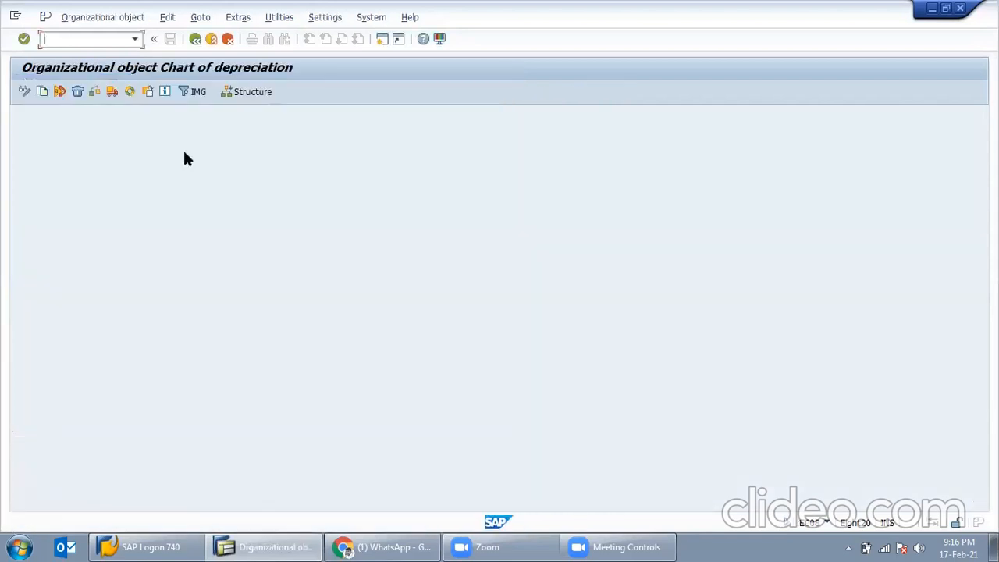
# Look at the organizational structure view for the chart of depreciation and return to the list of activities
pyautogui.click(827, 523)
pyautogui.click(936, 448)
pyautogui.click(24, 91)
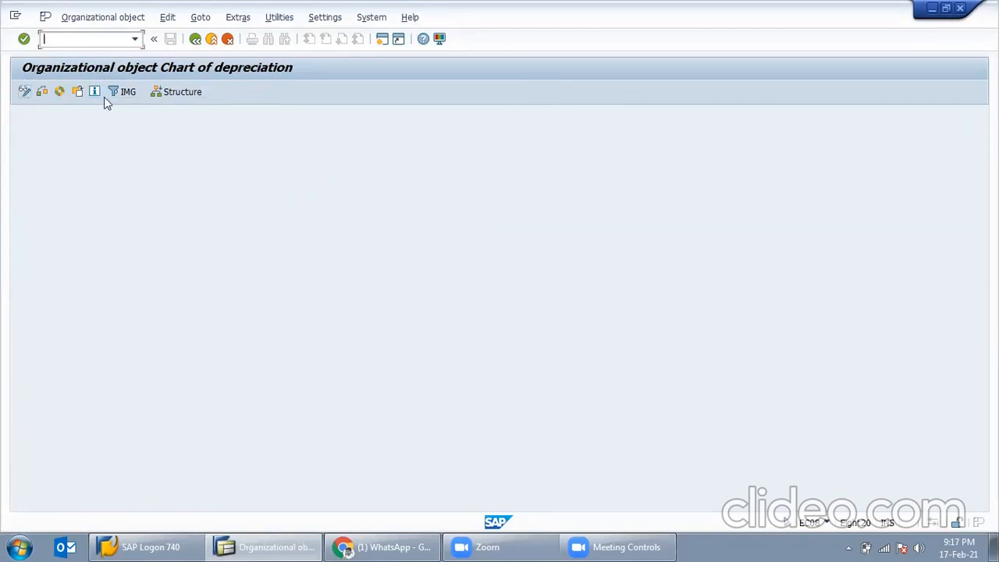
pyautogui.click(185, 92)
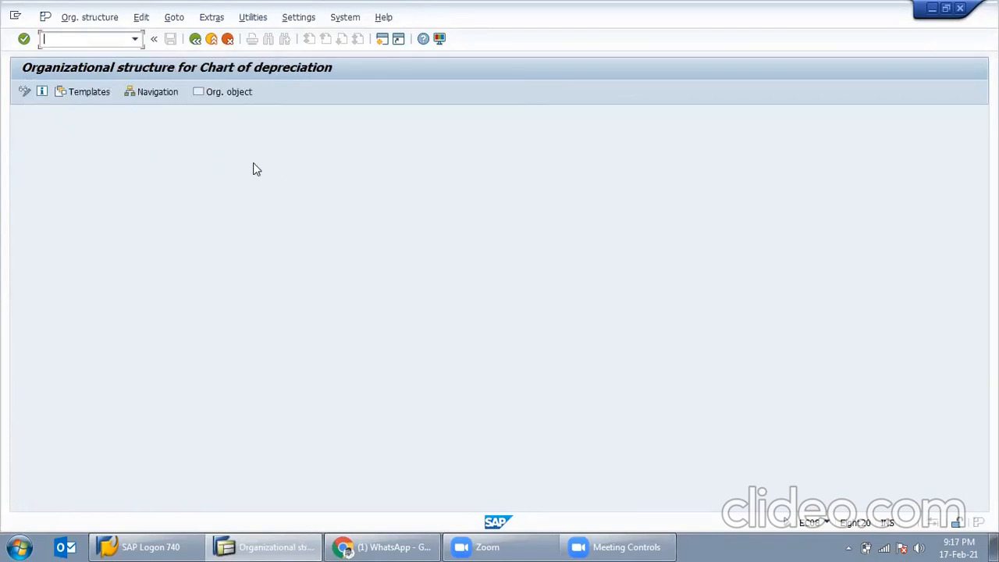
pyautogui.click(195, 41)
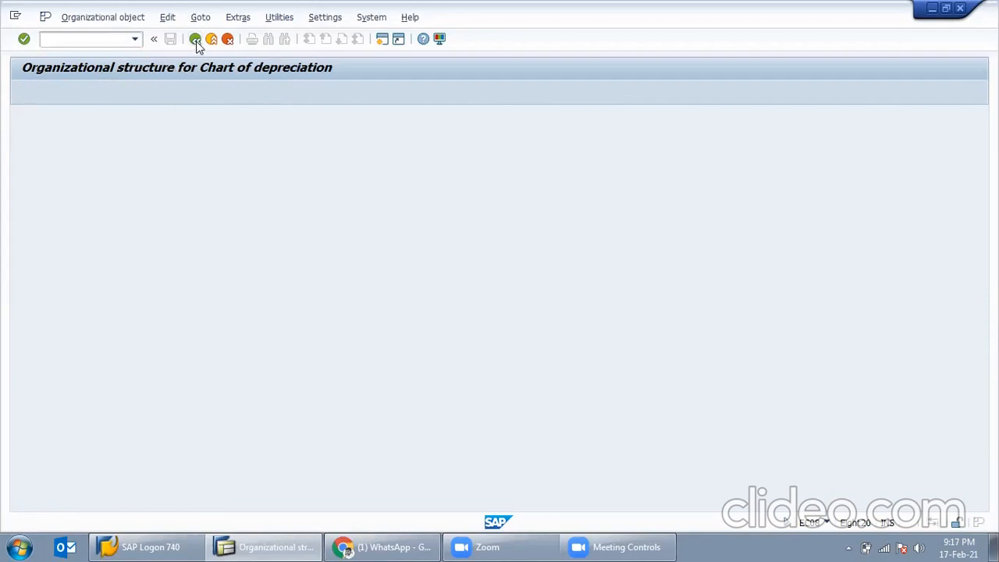
pyautogui.click(125, 92)
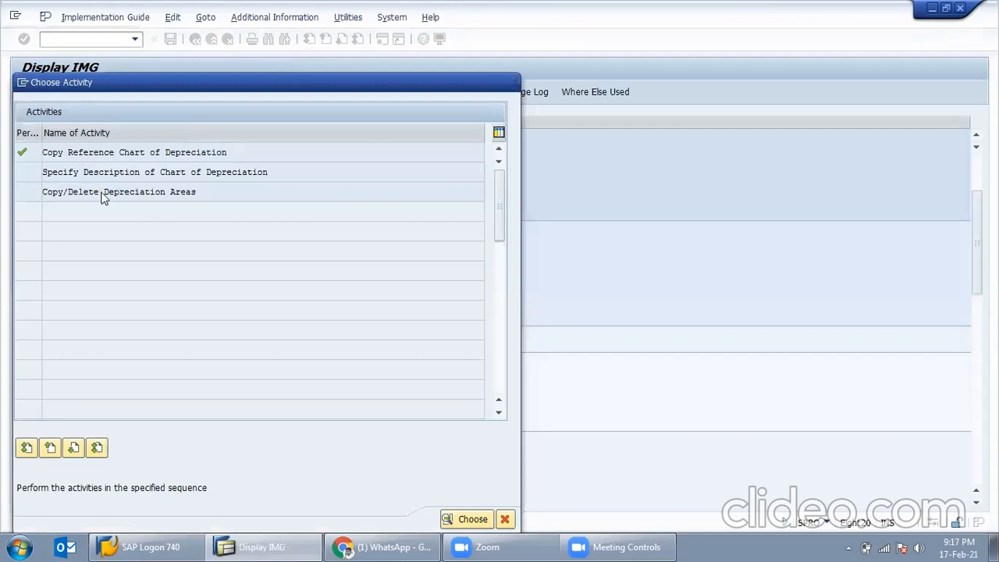
# Open the Copy/Delete Depreciation Areas activity with chart of depreciation SAI1 as the work area
pyautogui.doubleClick(102, 194)
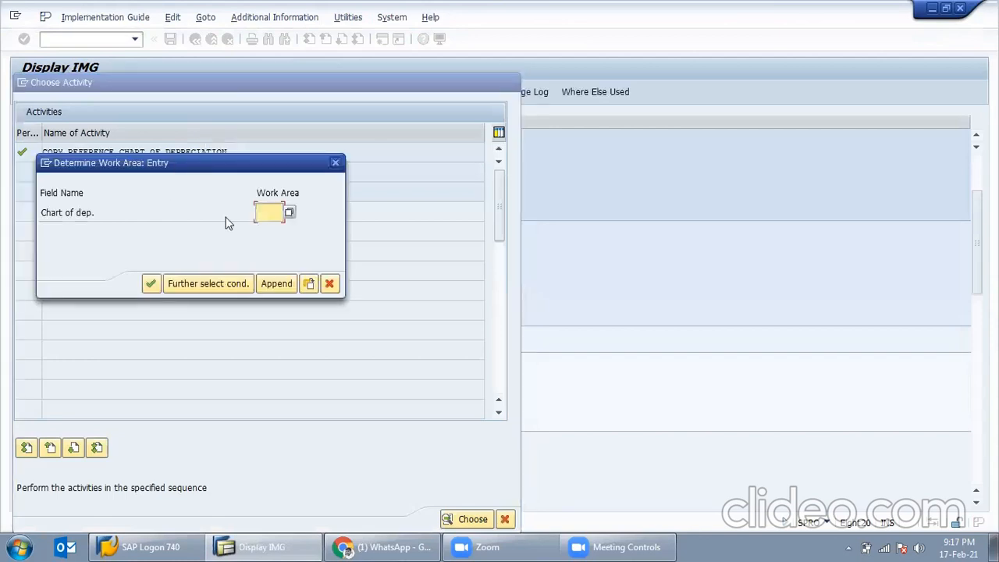
pyautogui.click(289, 212)
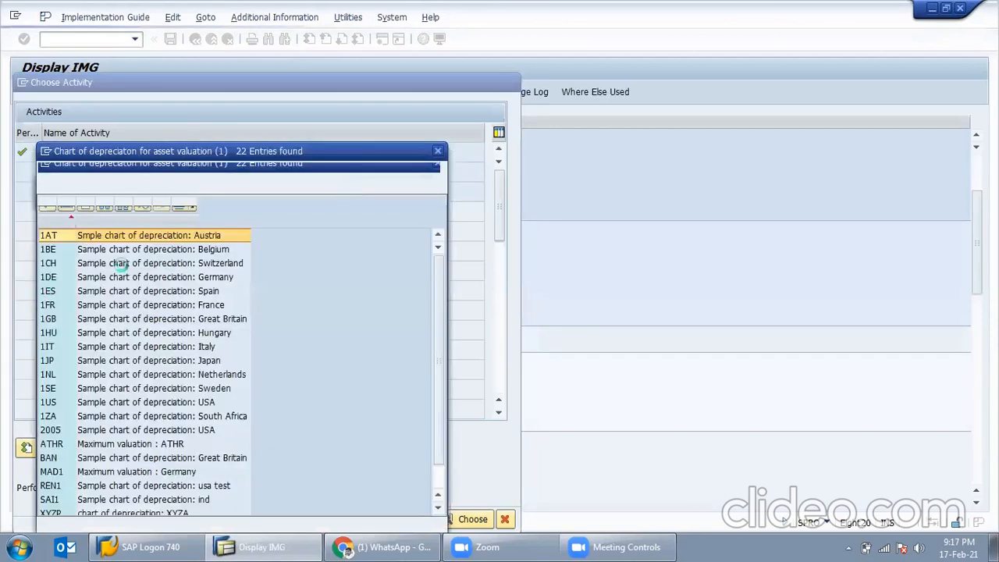
pyautogui.click(178, 361)
pyautogui.scroll(-3, 241, 348)
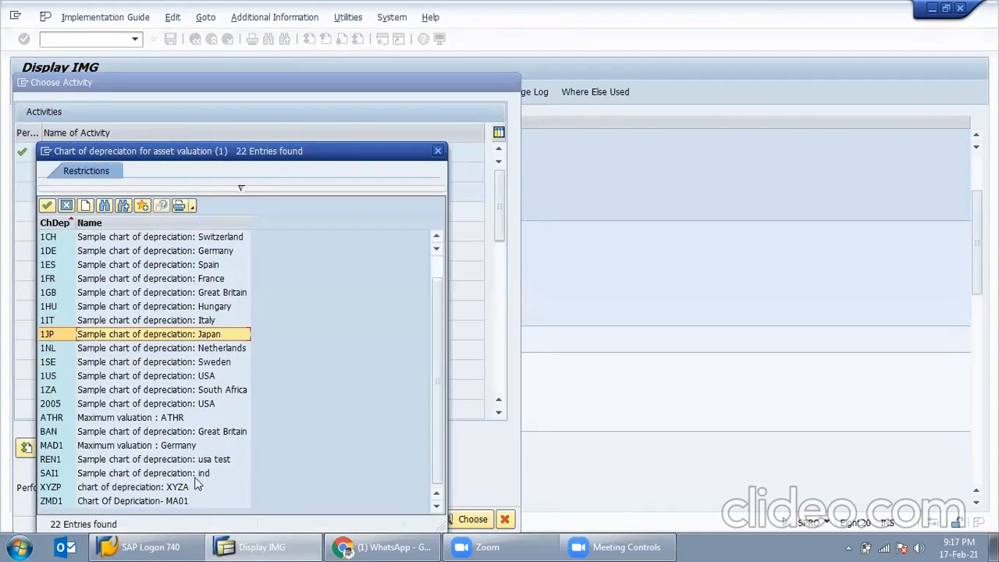
pyautogui.click(224, 473)
pyautogui.doubleClick(223, 473)
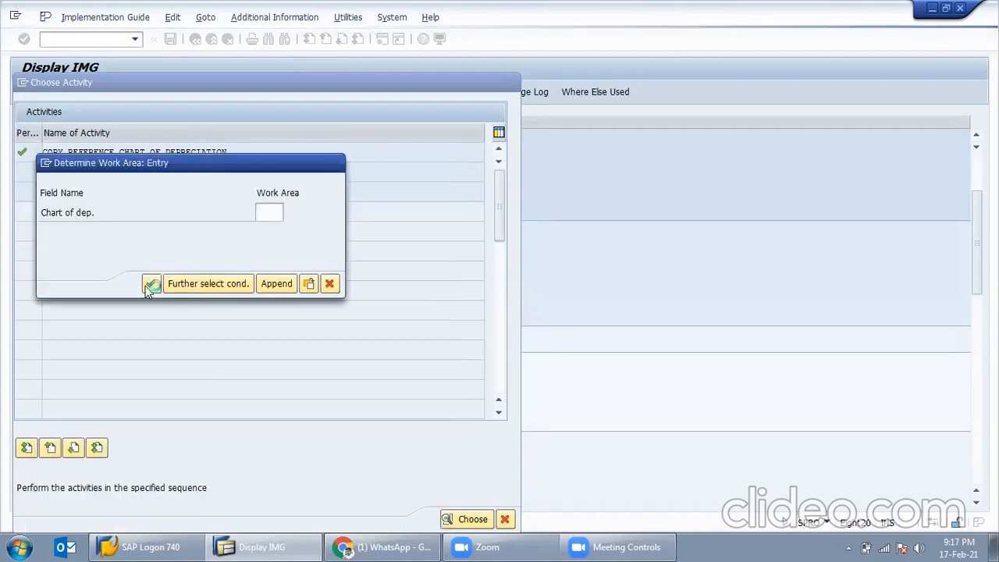
pyautogui.click(146, 285)
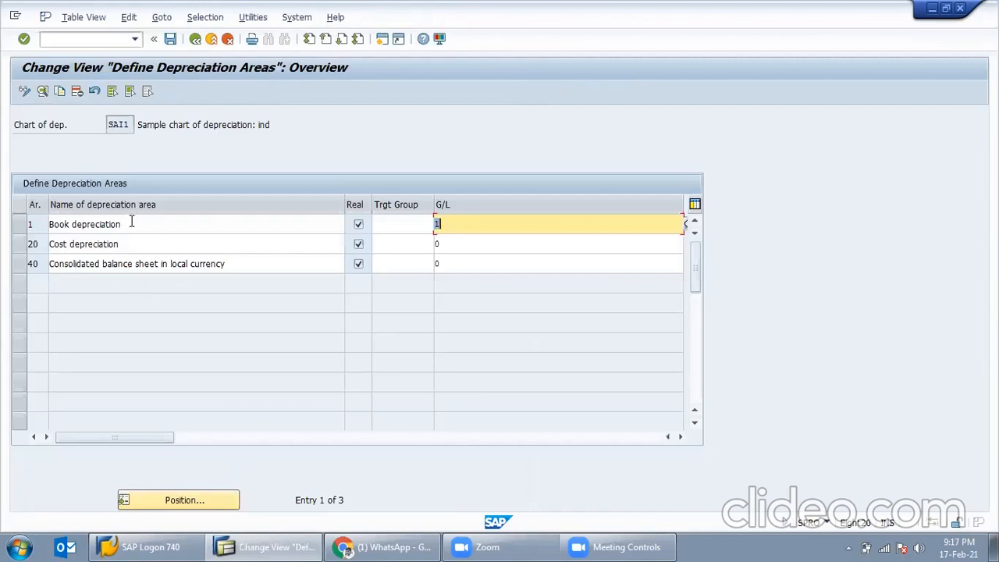
# Examine the names of the book, cost and consolidated balance sheet depreciation areas defined for chart SAI1
pyautogui.click(308, 226)
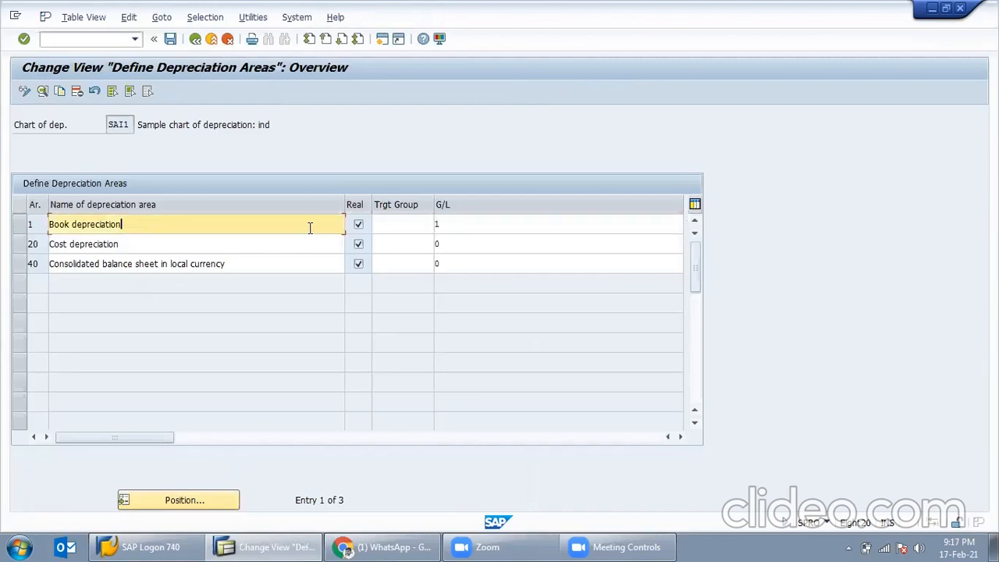
pyautogui.click(125, 239)
pyautogui.click(263, 267)
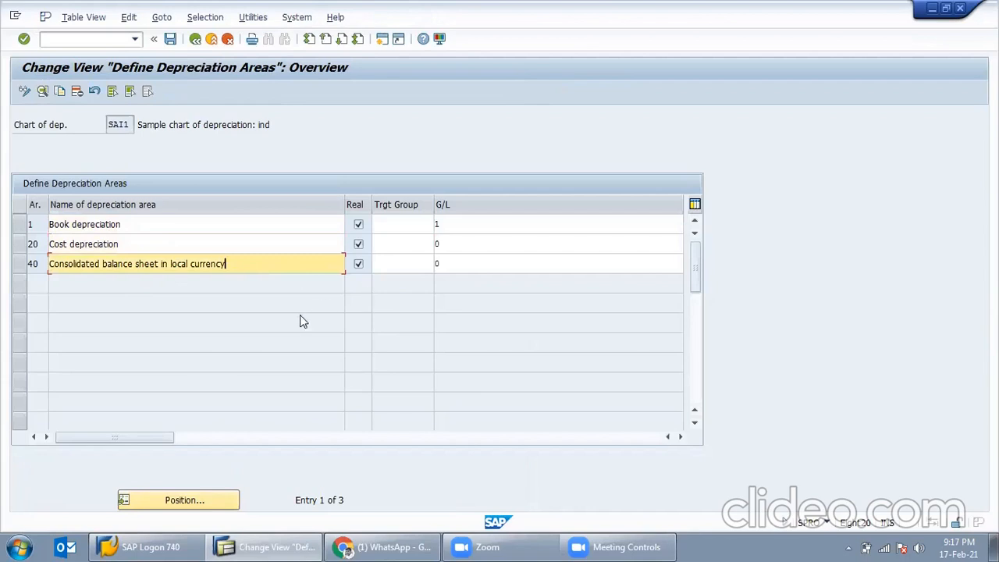
pyautogui.click(128, 222)
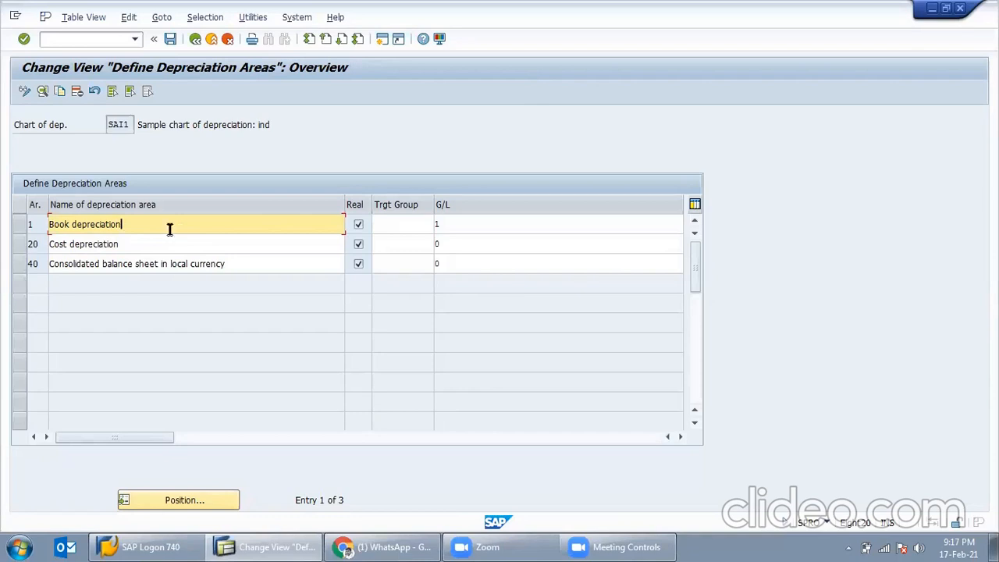
pyautogui.moveTo(239, 263); pyautogui.dragTo(143, 305)
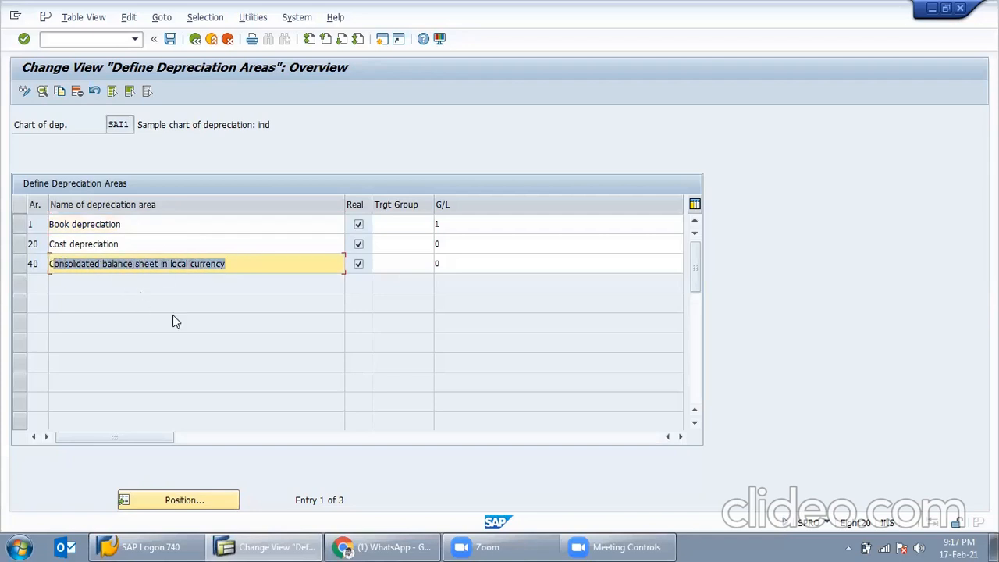
pyautogui.click(154, 248)
pyautogui.click(162, 226)
pyautogui.click(162, 263)
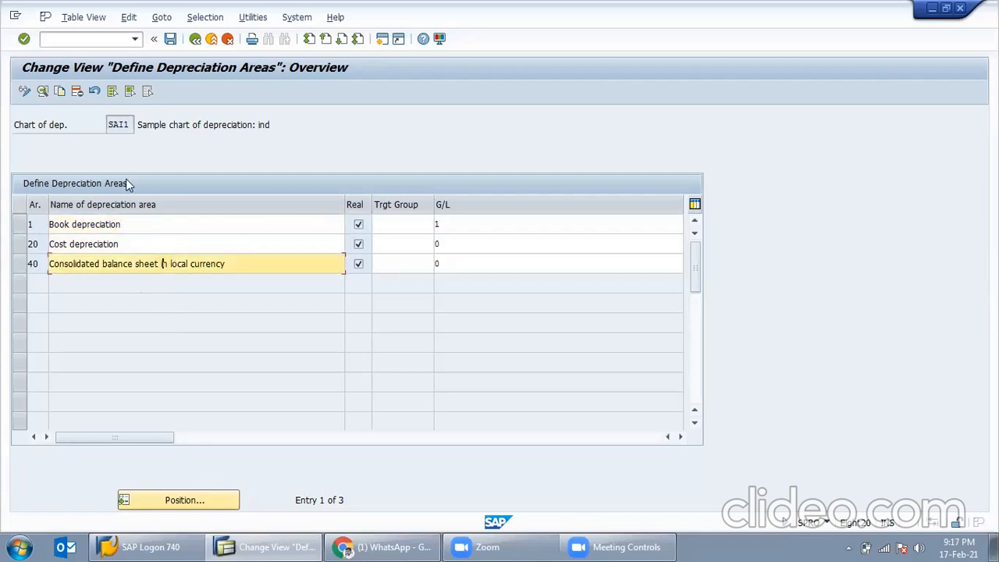
# Start copying all three depreciation areas of chart SAI1, selecting areas 1, 20 and 40 as the source entries
pyautogui.click(59, 92)
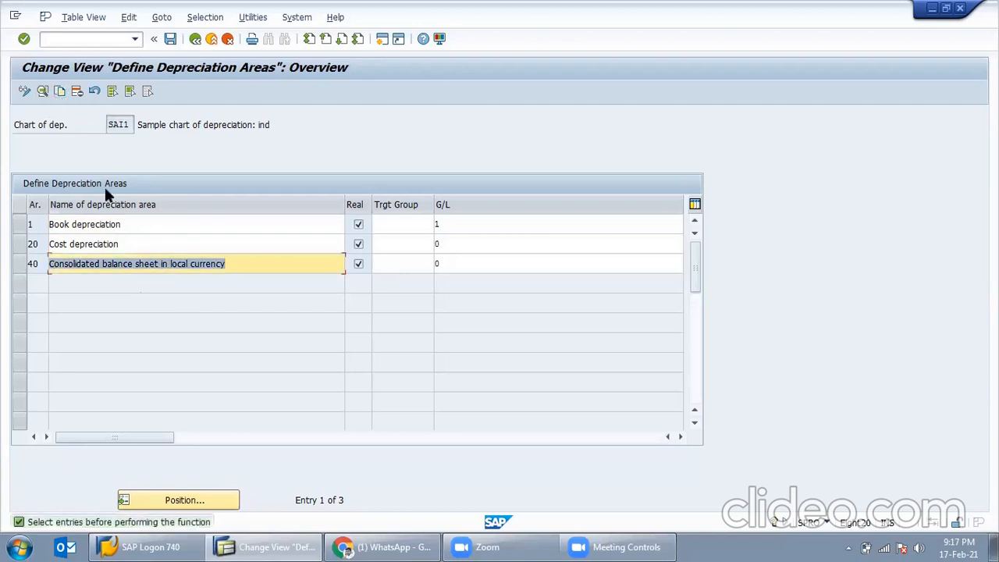
pyautogui.click(20, 224)
pyautogui.click(19, 244)
pyautogui.click(20, 264)
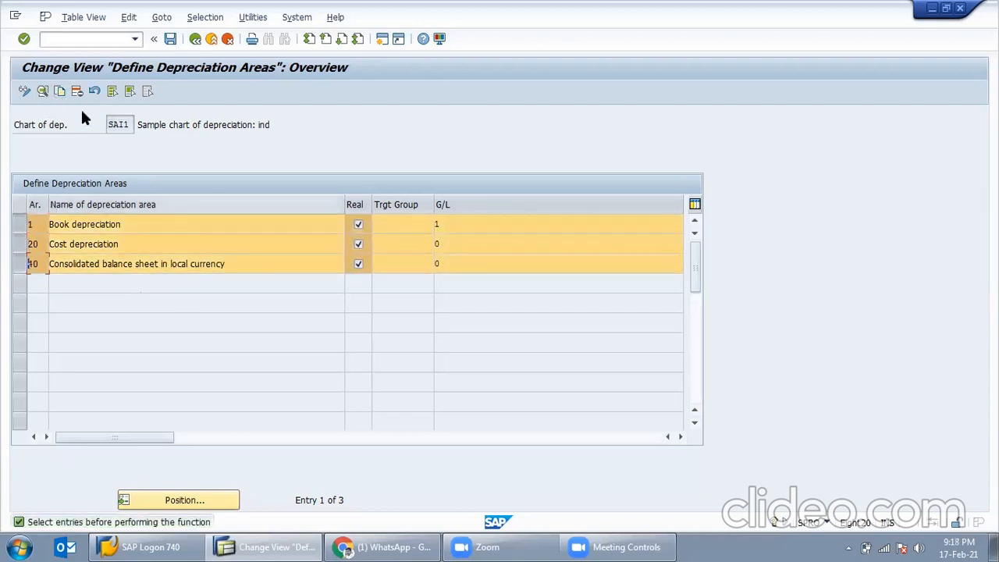
pyautogui.click(60, 90)
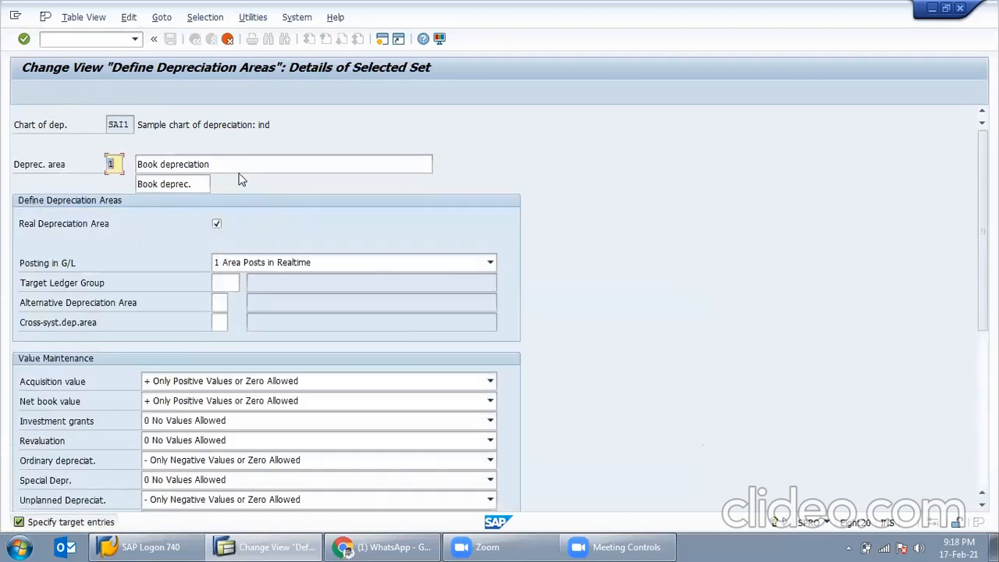
# Change the description of depreciation area 1 to "Book depreciation for MISL"
pyautogui.click(225, 162)
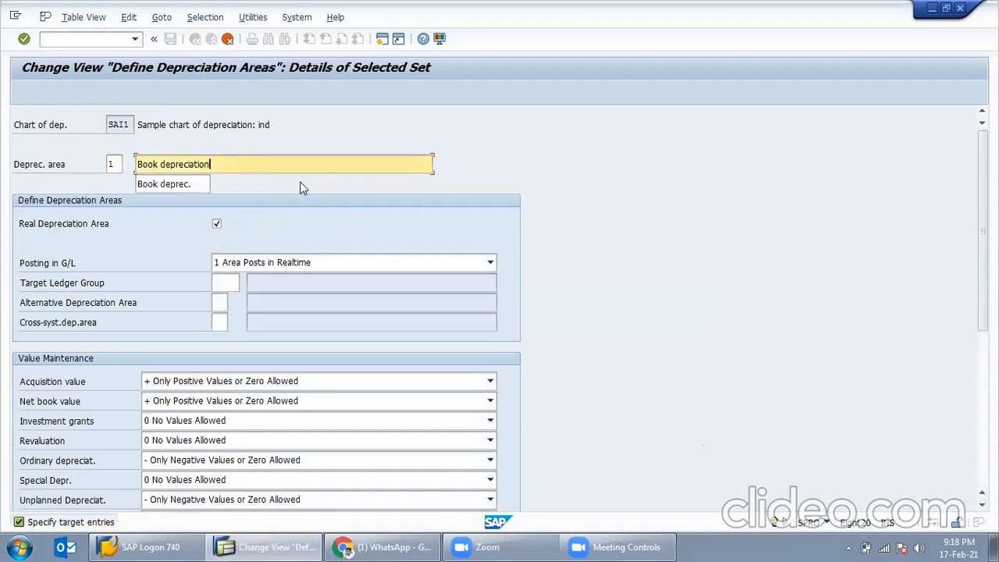
pyautogui.moveTo(238, 160); pyautogui.dragTo(112, 175)
pyautogui.click(238, 170)
pyautogui.write('for MISL')
pyautogui.press('Return')
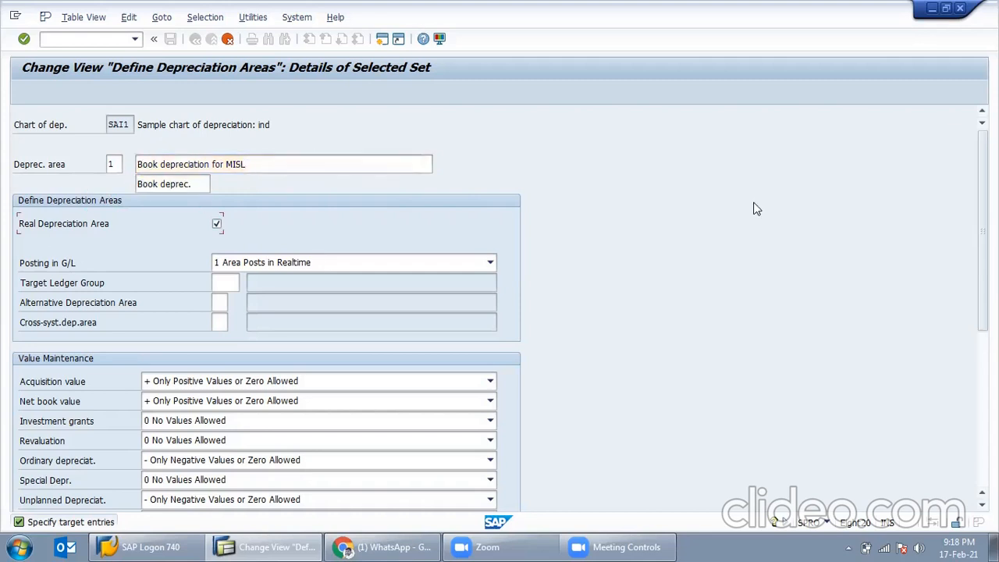
pyautogui.press('Return')
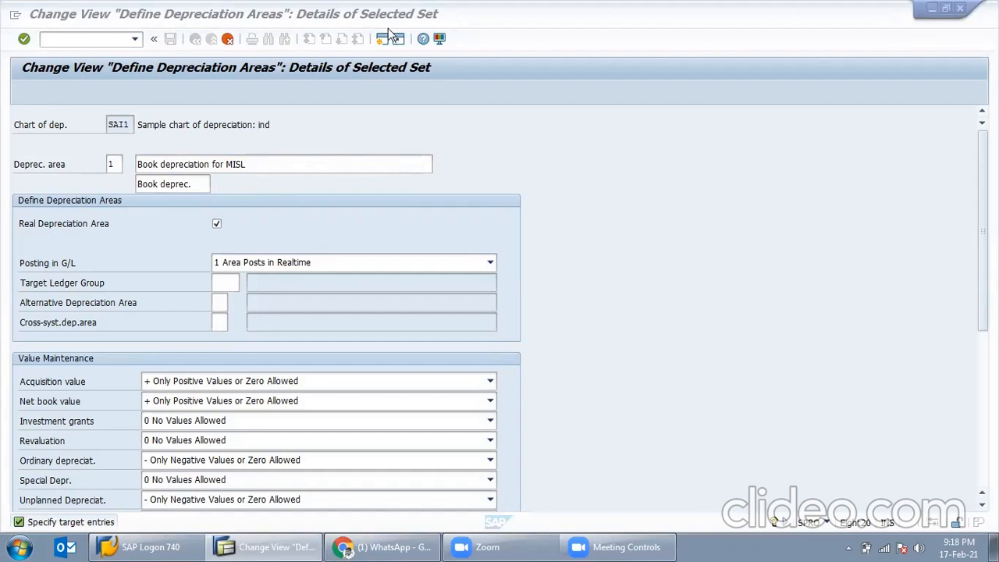
# Review the G/L posting options for depreciation area 1 and choose "1 Area Posts in Realtime"
pyautogui.click(292, 264)
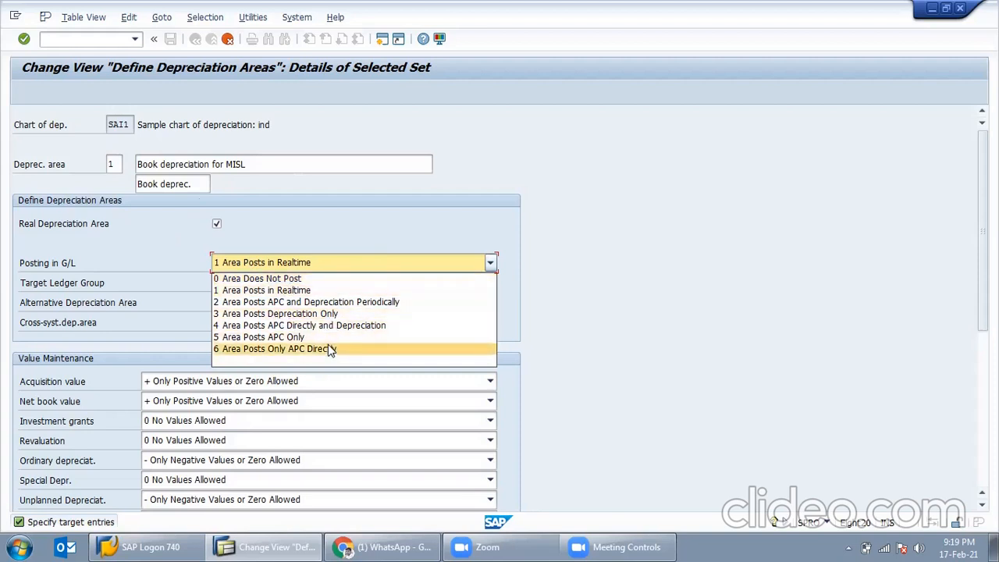
pyautogui.click(322, 293)
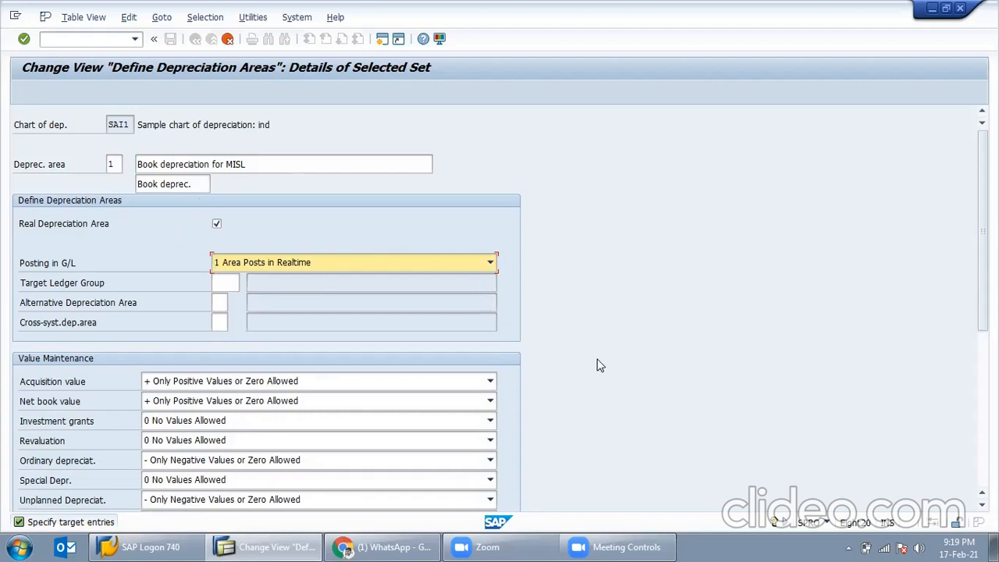
pyautogui.press('F4')
pyautogui.click(665, 311)
pyautogui.click(490, 263)
pyautogui.click(611, 371)
# Review the value options for depreciation area 1, choosing "+ Only Positive Values or Zero Allowed" for acquisition value and examining net book value
pyautogui.click(187, 378)
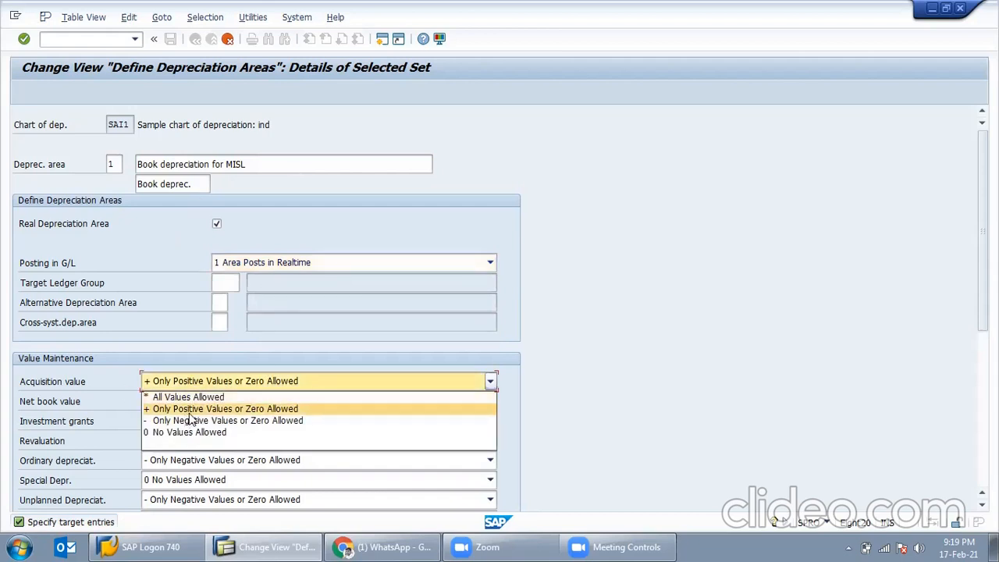
pyautogui.click(192, 413)
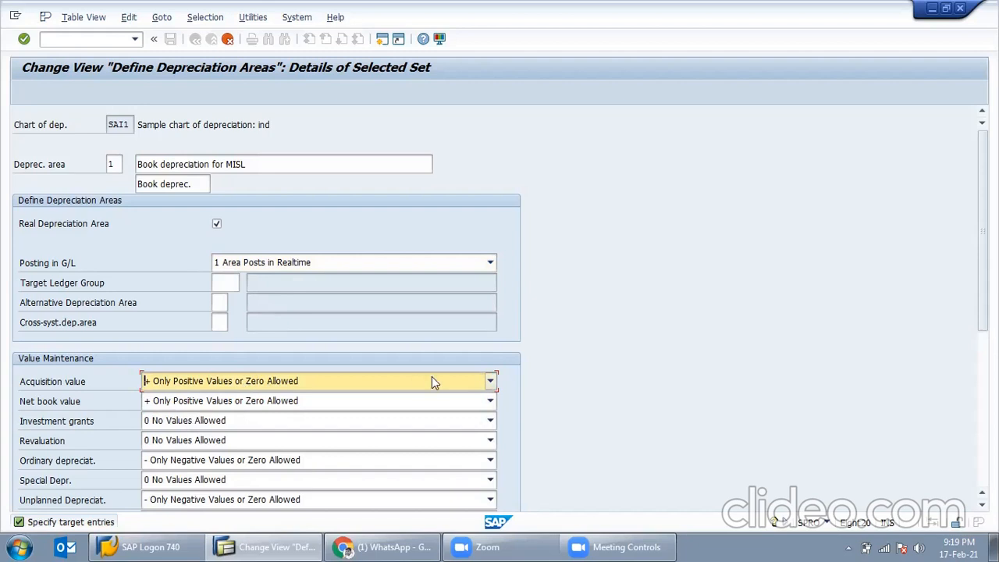
pyautogui.scroll(-3, 499, 304)
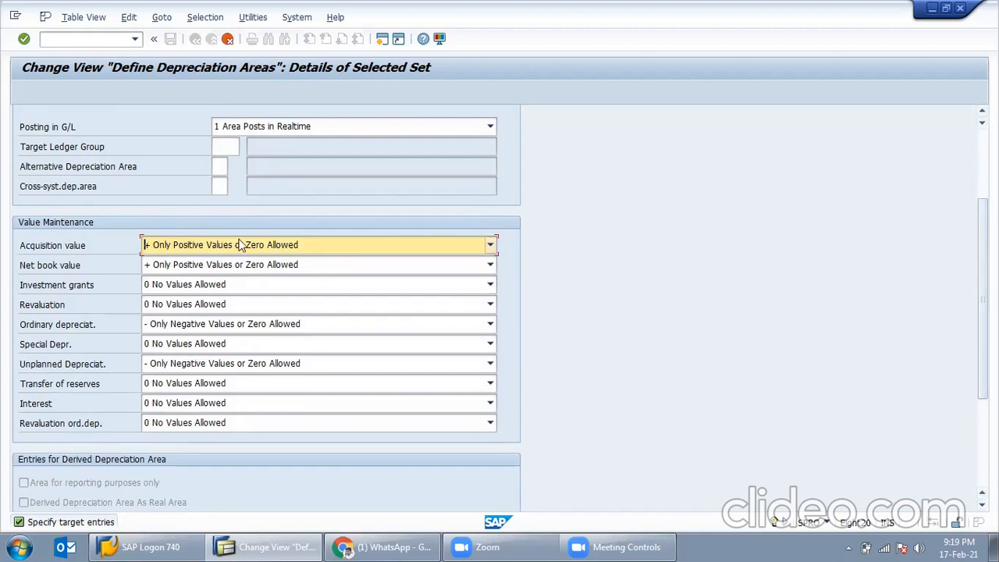
pyautogui.click(167, 270)
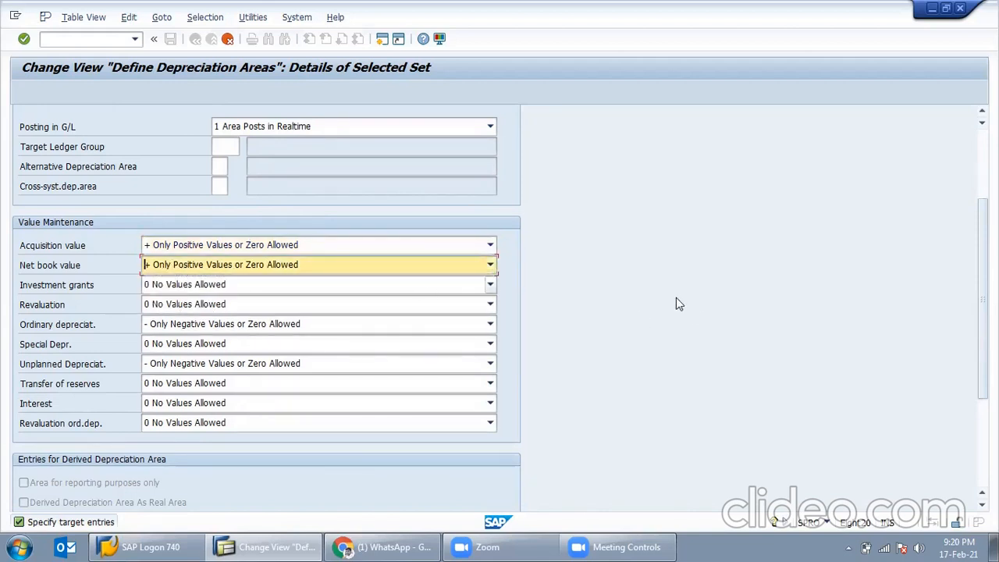
pyautogui.click(73, 265)
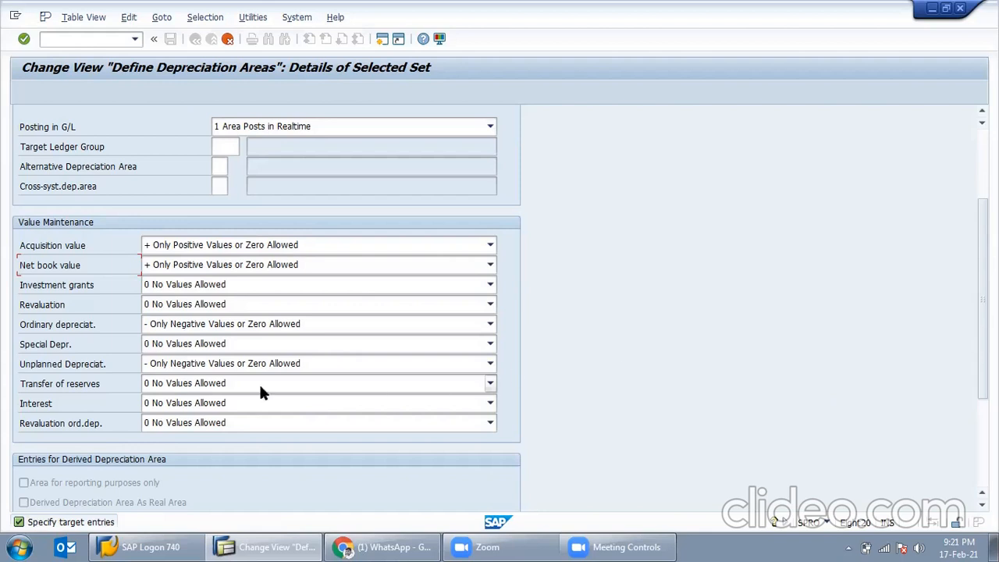
# Review the ordinary depreciation options, choose "- Only Negative Values or Zero Allowed", and examine the derived depreciation area settings
pyautogui.click(198, 324)
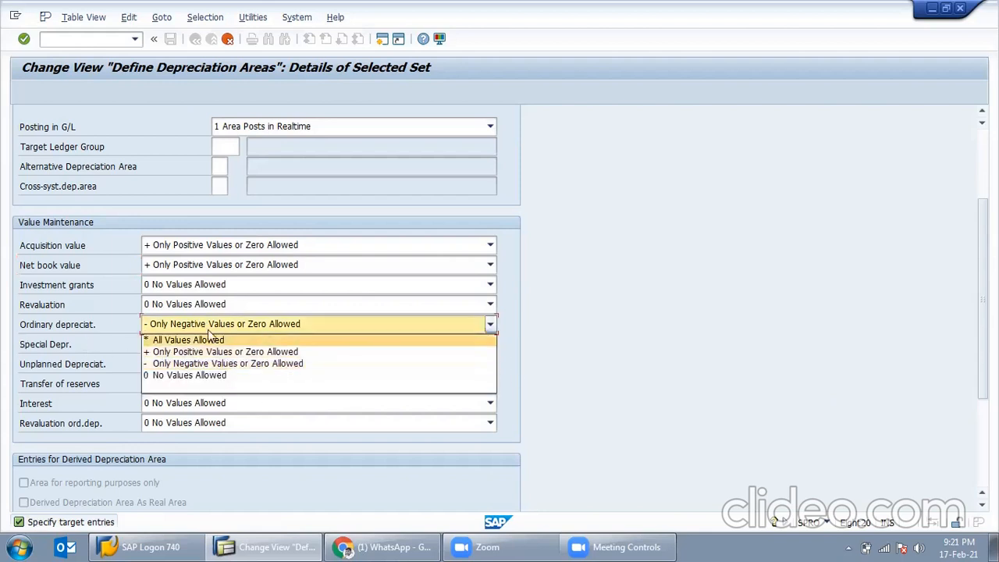
pyautogui.click(247, 367)
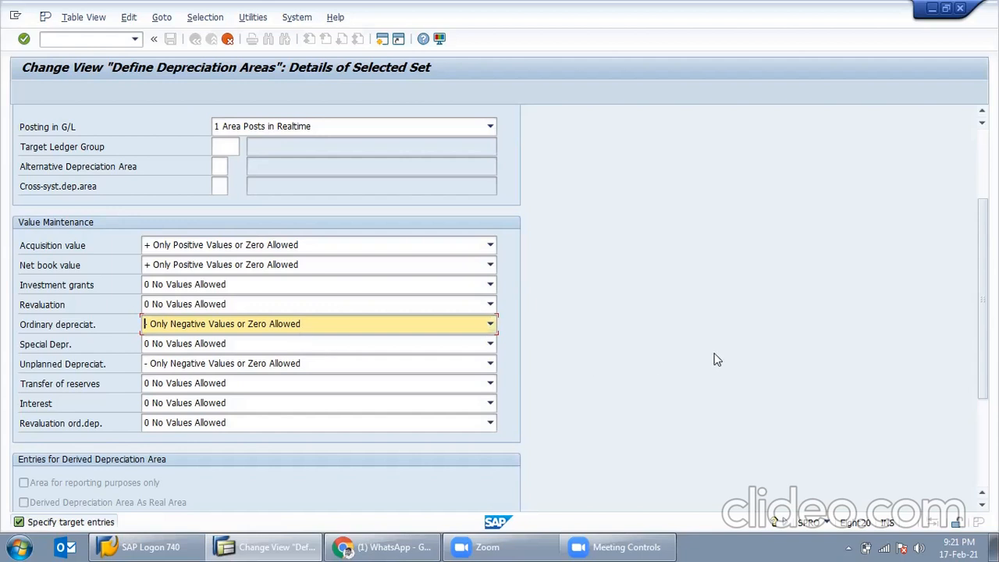
pyautogui.press('F4')
pyautogui.click(553, 341)
pyautogui.scroll(-1, 982, 336)
pyautogui.scroll(-3, 982, 336)
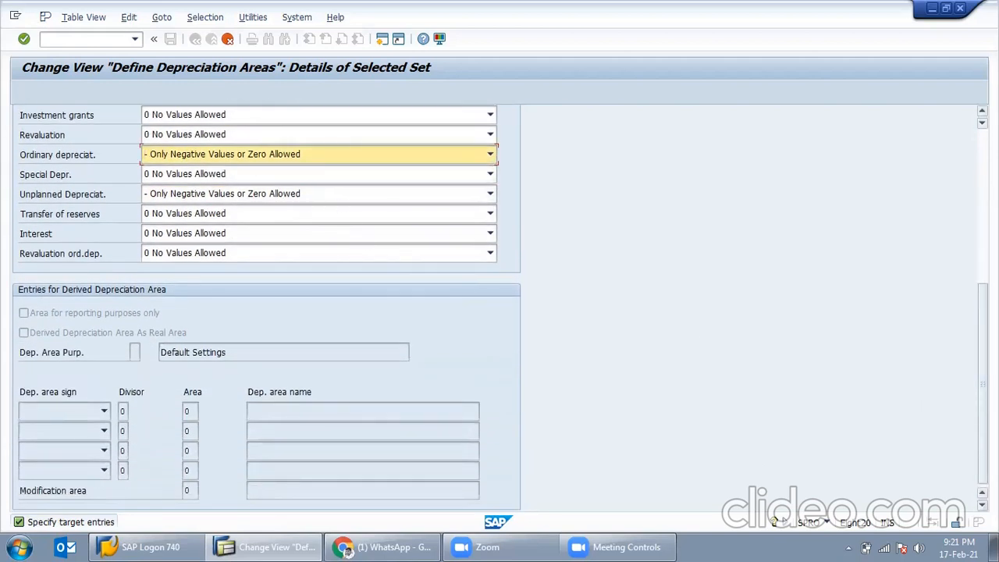
# Try to confirm the copied depreciation area 1, cancel the copying within chart SAI1, and leave its depreciation area overview
pyautogui.scroll(8, 794, 179)
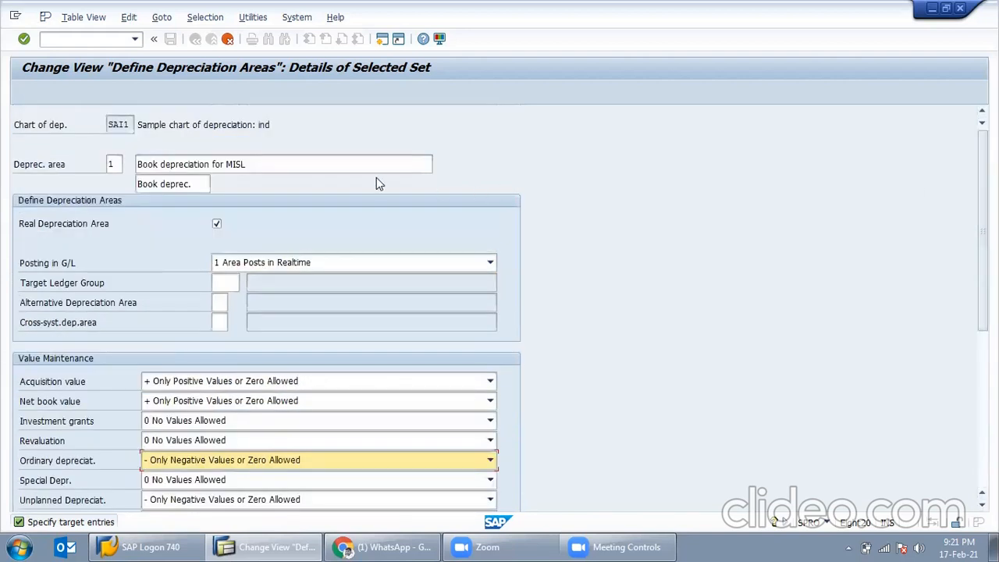
pyautogui.press('Return')
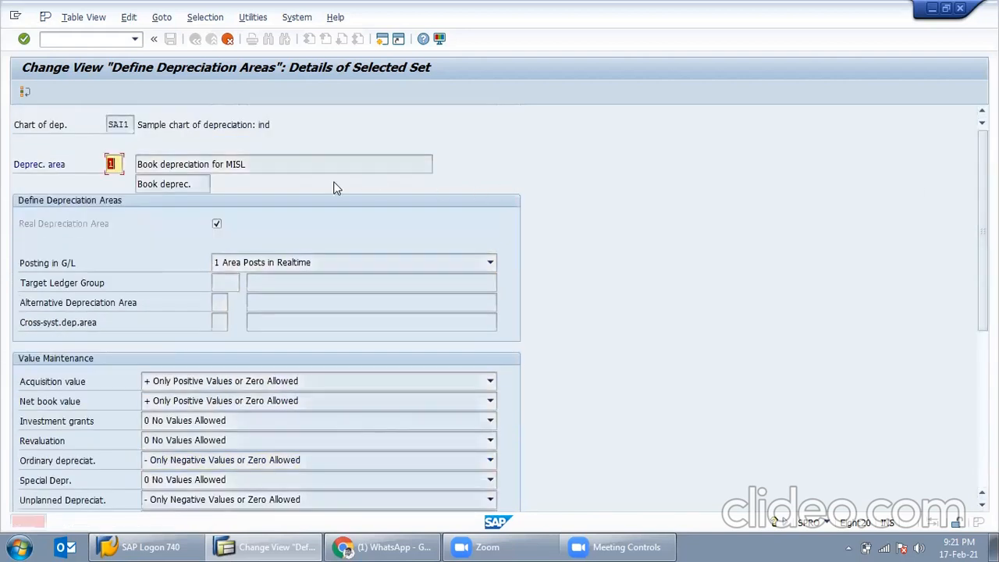
pyautogui.click(122, 123)
pyautogui.click(27, 92)
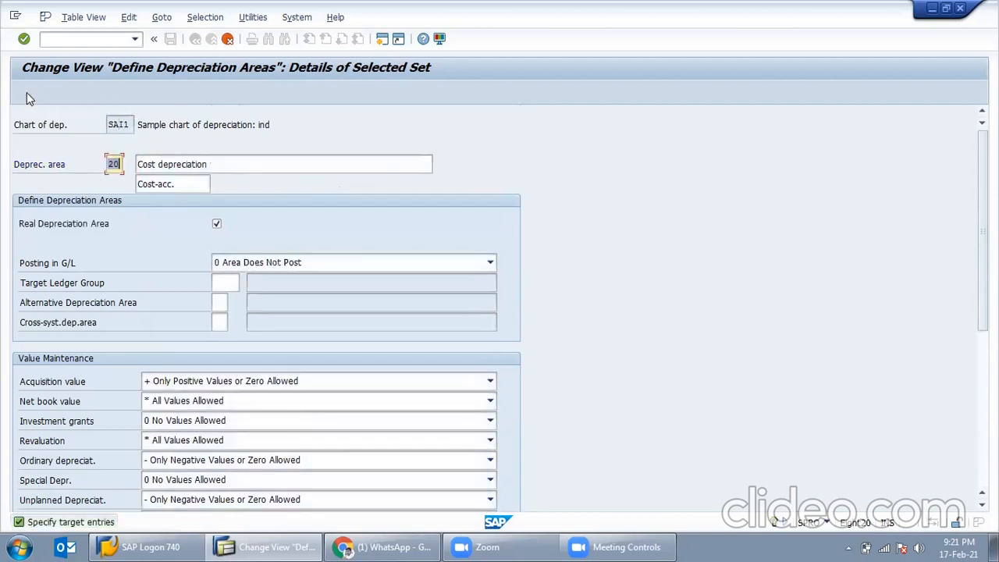
pyautogui.click(227, 38)
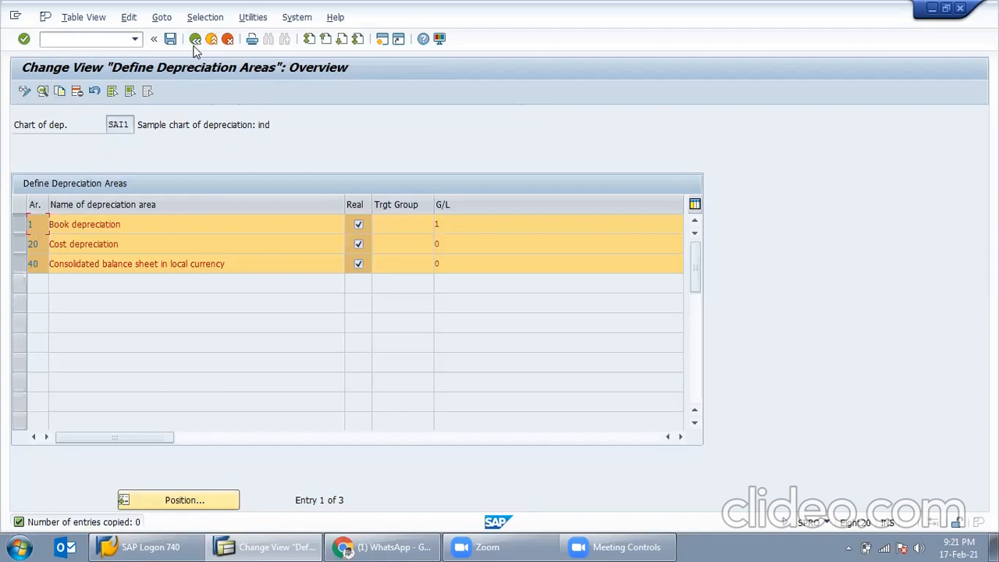
pyautogui.click(194, 41)
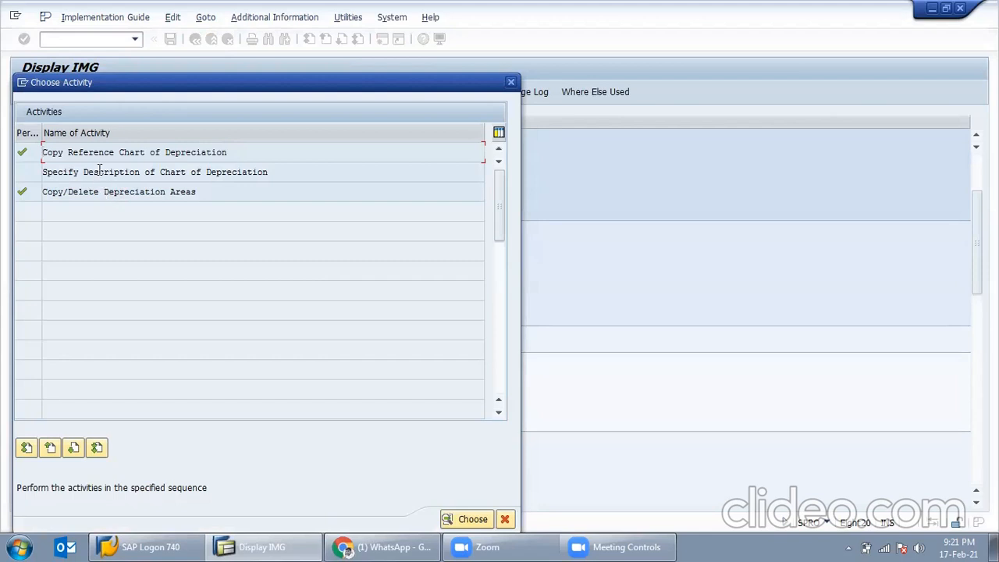
# Copy reference chart of depreciation SAI1 to a new chart of depreciation MISL
pyautogui.doubleClick(78, 159)
pyautogui.click(42, 91)
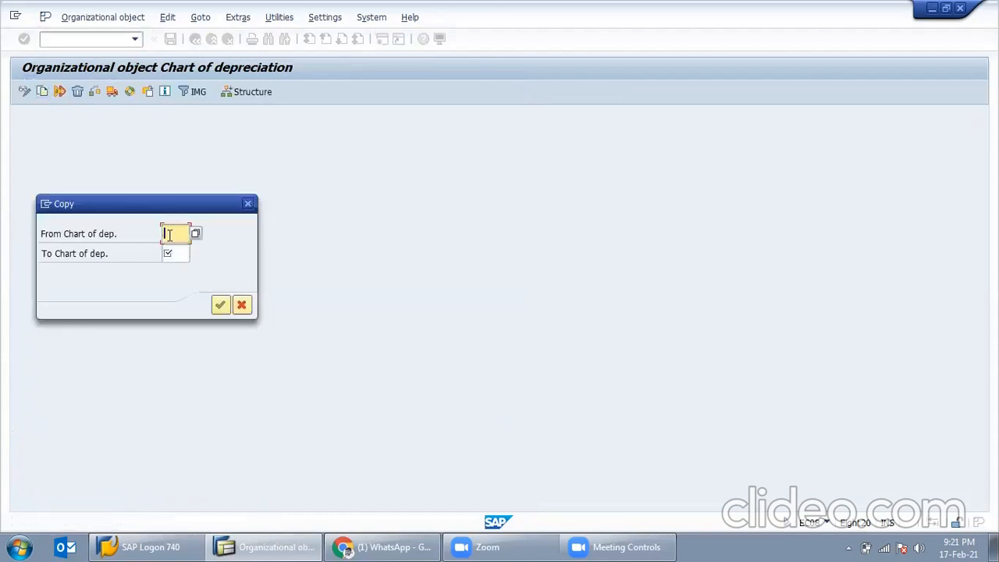
pyautogui.write('SA')
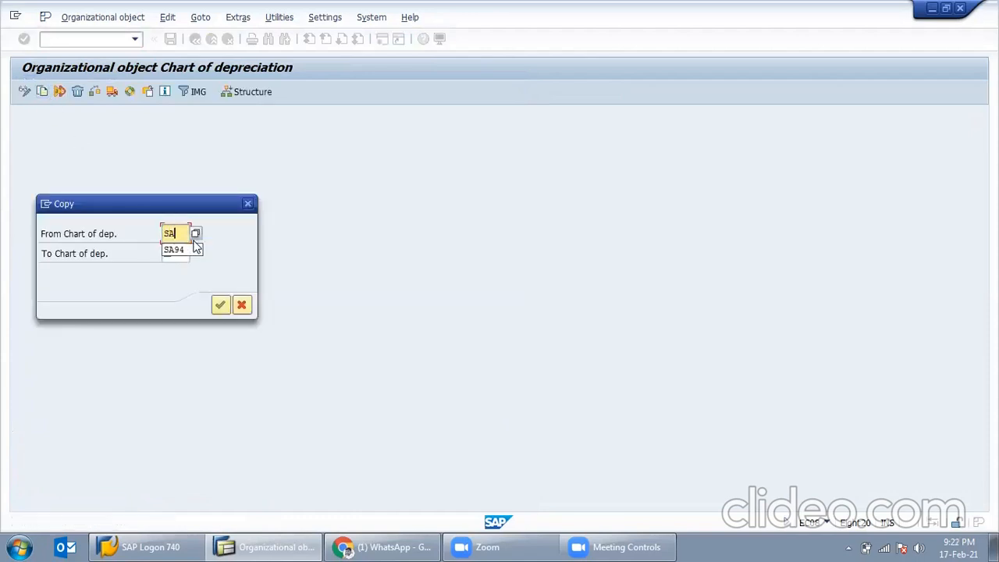
pyautogui.click(196, 232)
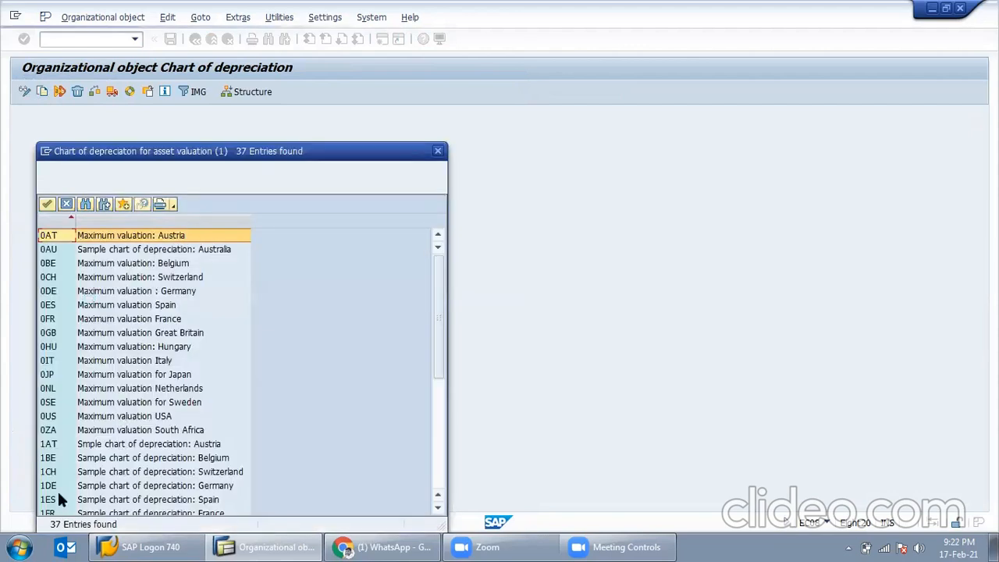
pyautogui.doubleClick(62, 473)
pyautogui.click(178, 253)
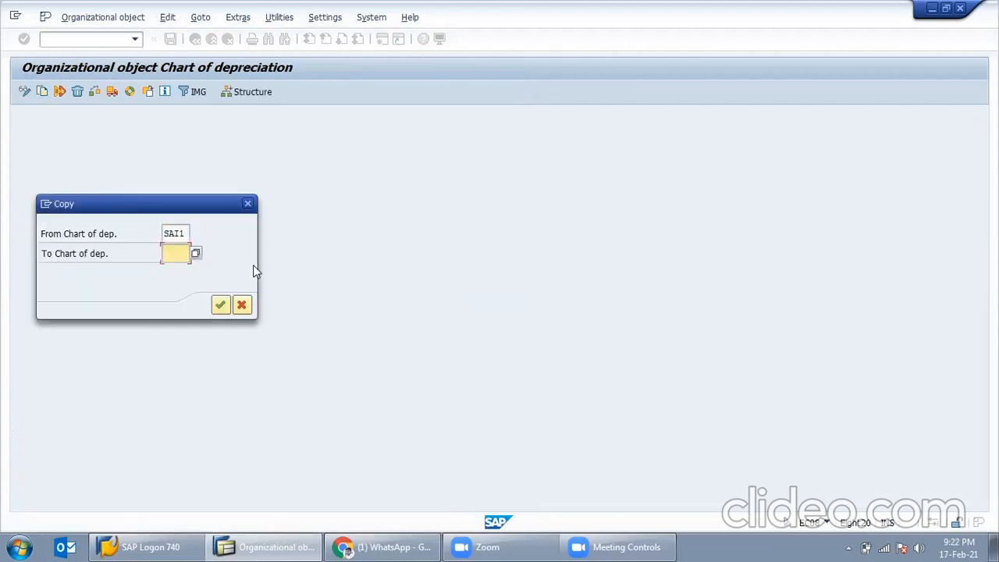
pyautogui.write('MISL')
pyautogui.click(220, 304)
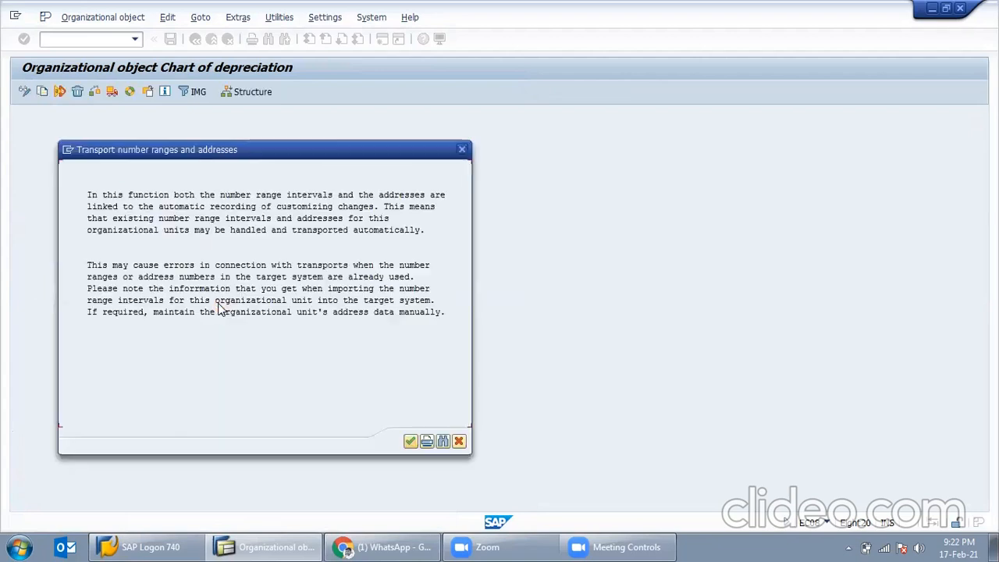
pyautogui.click(411, 442)
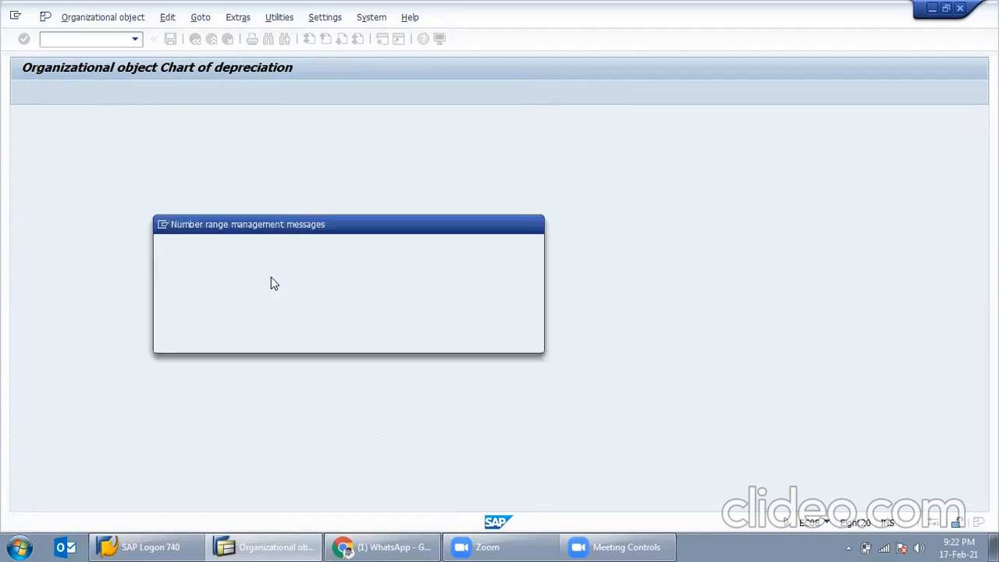
pyautogui.click(229, 340)
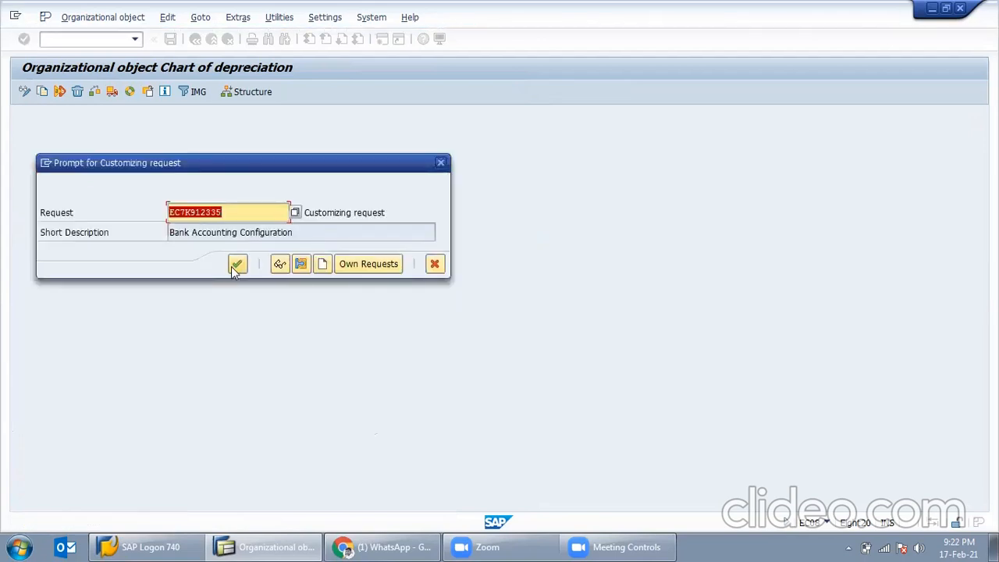
# Create a customizing request with the short description "Asset Configuration" and assign the chart of depreciation copy to it
pyautogui.click(301, 264)
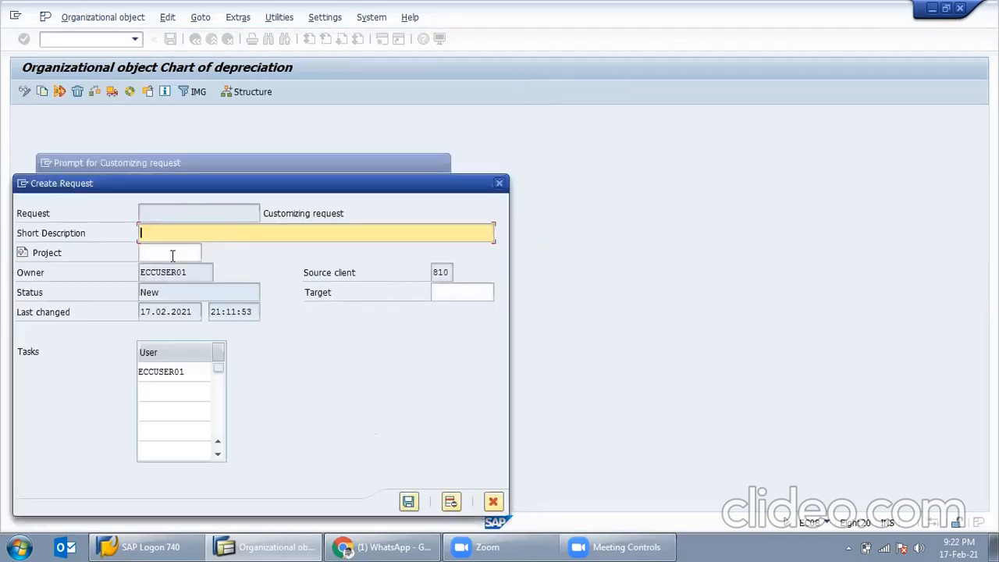
pyautogui.write('Asset Configuration')
pyautogui.click(408, 501)
pyautogui.click(239, 264)
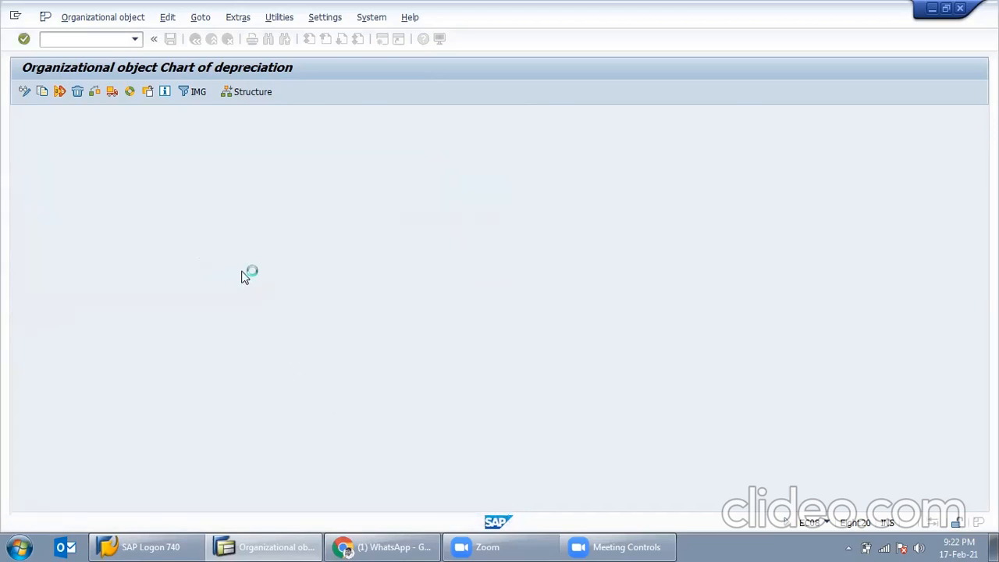
pyautogui.click(394, 426)
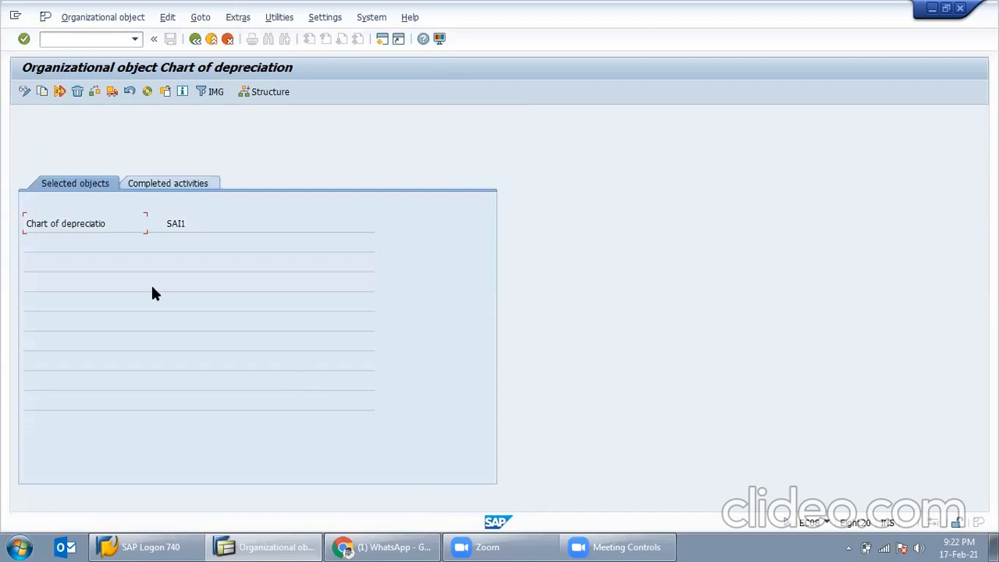
# Check the completed activities and selected objects of the chart of depreciation copy
pyautogui.click(177, 182)
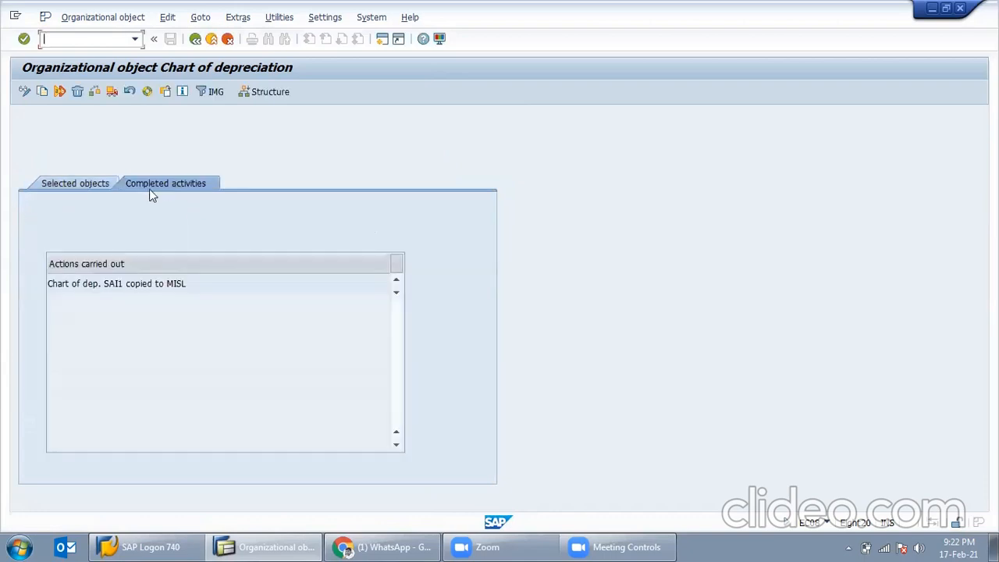
pyautogui.click(86, 185)
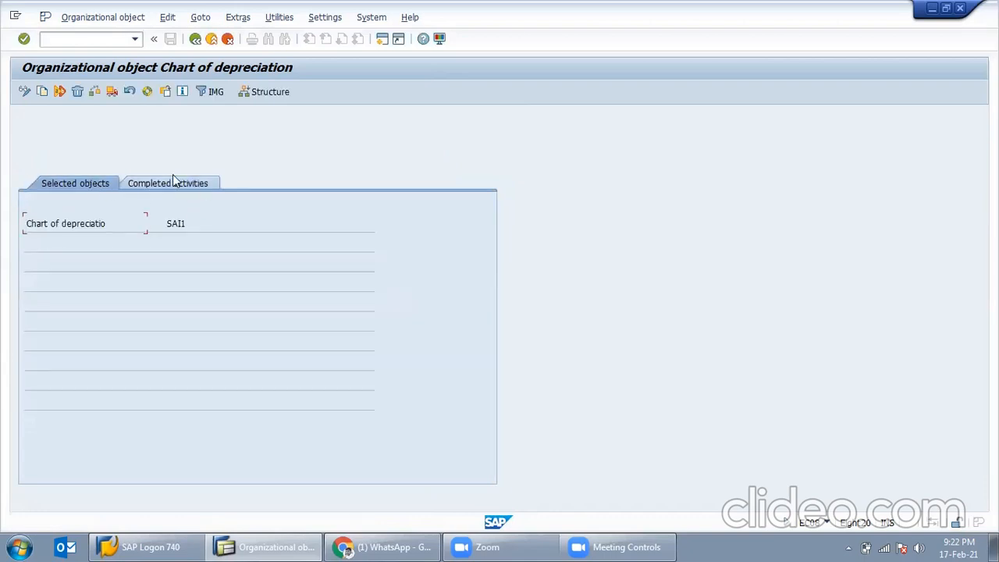
pyautogui.click(195, 39)
# Rename depreciation area 1 of chart MISL as "Book depreciation MISL" and save the change in the customizing request
pyautogui.doubleClick(123, 195)
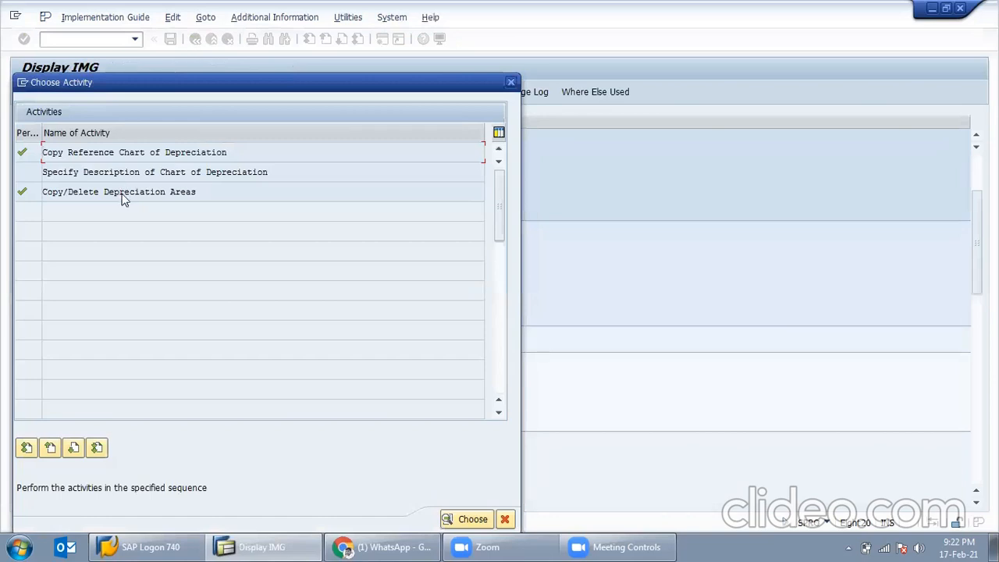
pyautogui.press('Return')
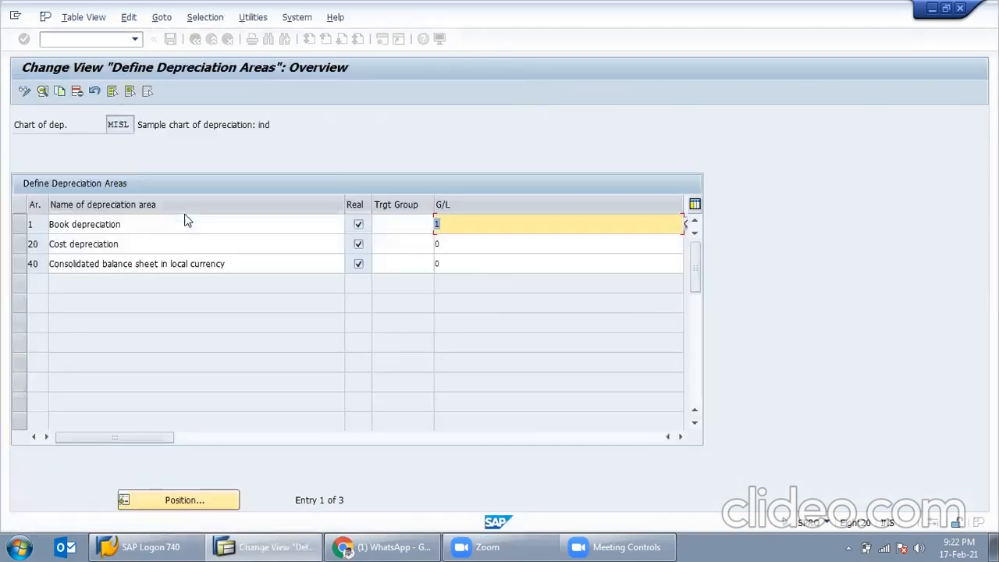
pyautogui.click(221, 224)
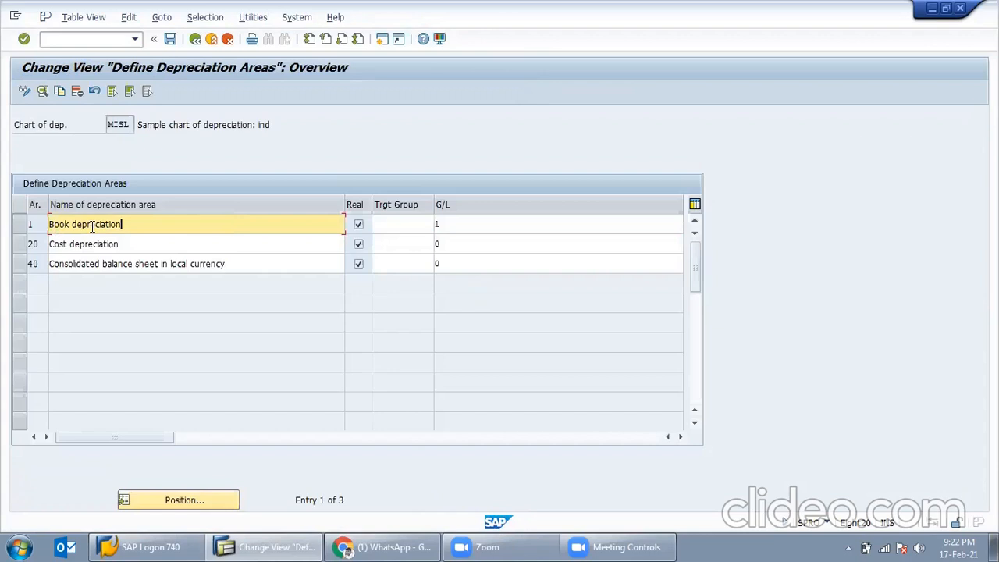
pyautogui.doubleClick(154, 223)
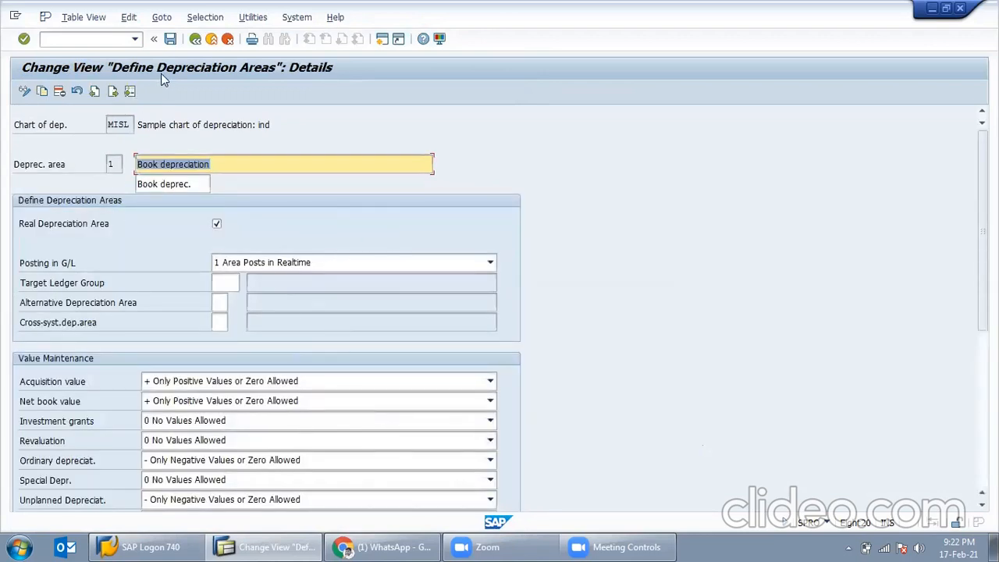
pyautogui.click(195, 38)
pyautogui.doubleClick(148, 223)
pyautogui.click(228, 164)
pyautogui.write('MISL')
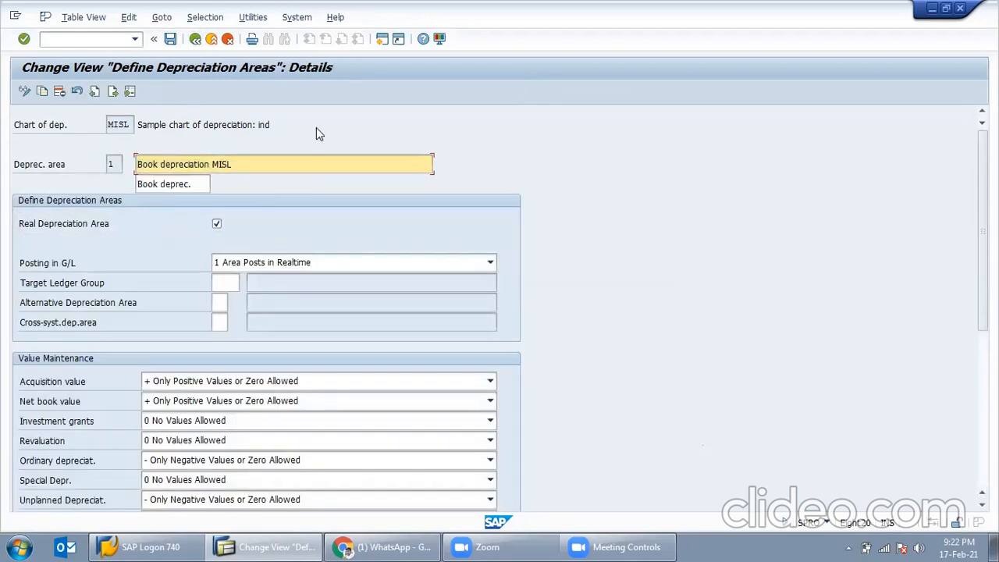
pyautogui.click(170, 38)
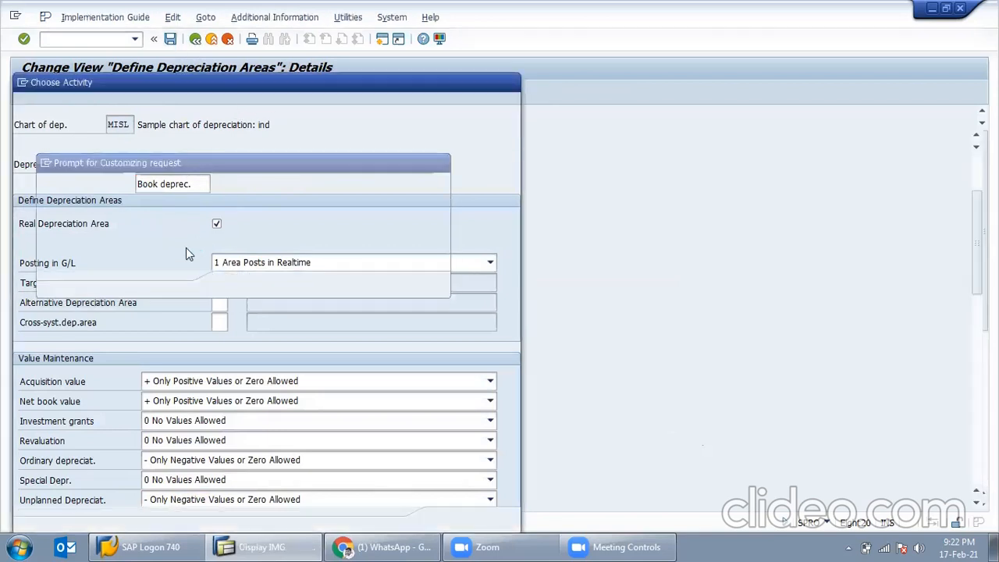
pyautogui.click(237, 283)
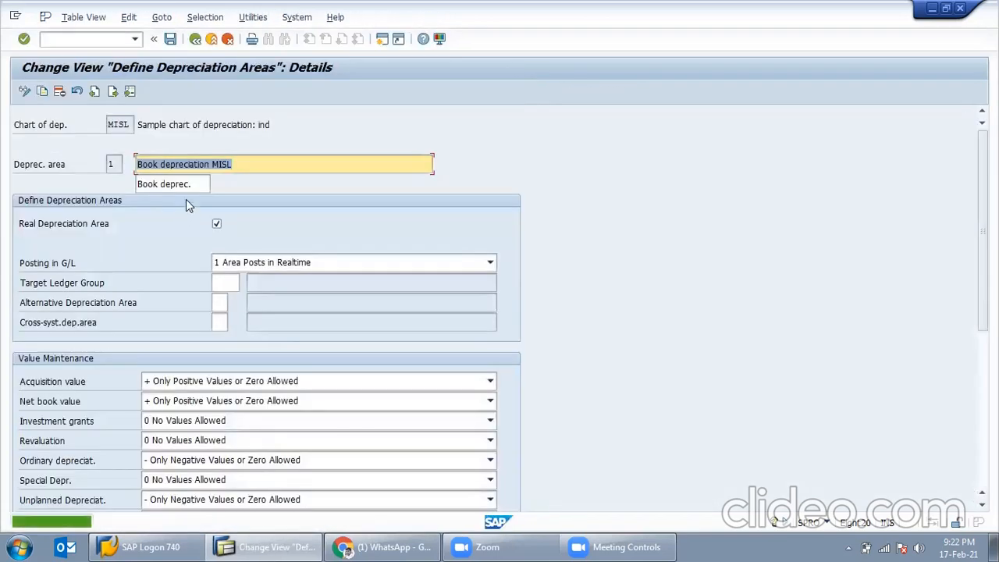
# Rename and save depreciation area 20 as "Cost depreciation MISL", and open the details of depreciation area 40
pyautogui.click(113, 91)
pyautogui.write('MI')
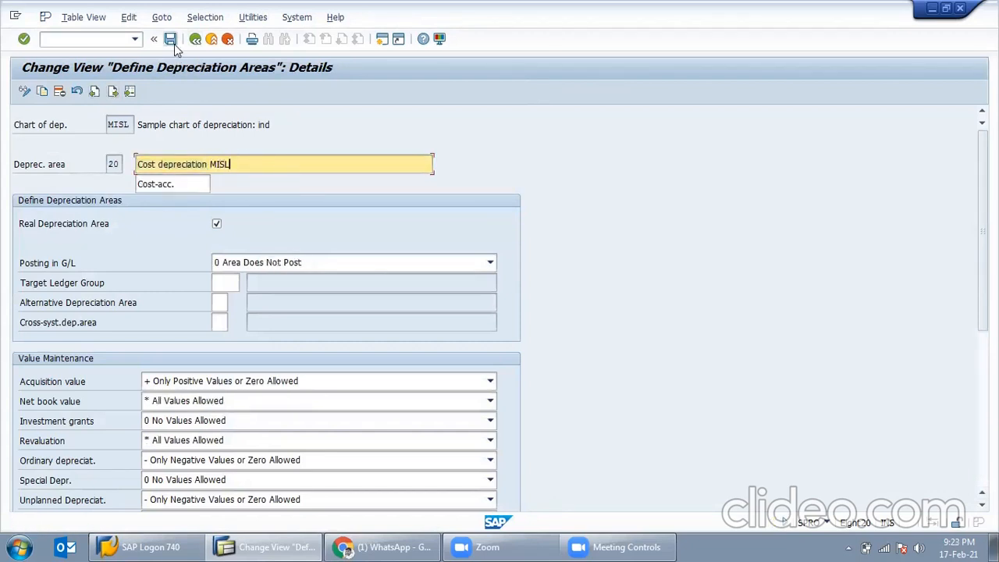
pyautogui.click(171, 39)
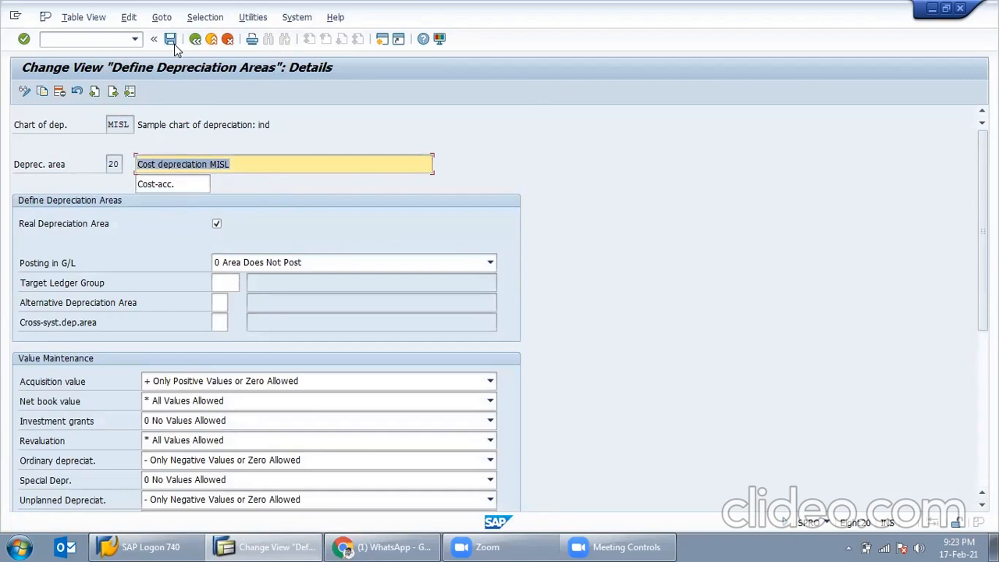
pyautogui.click(114, 91)
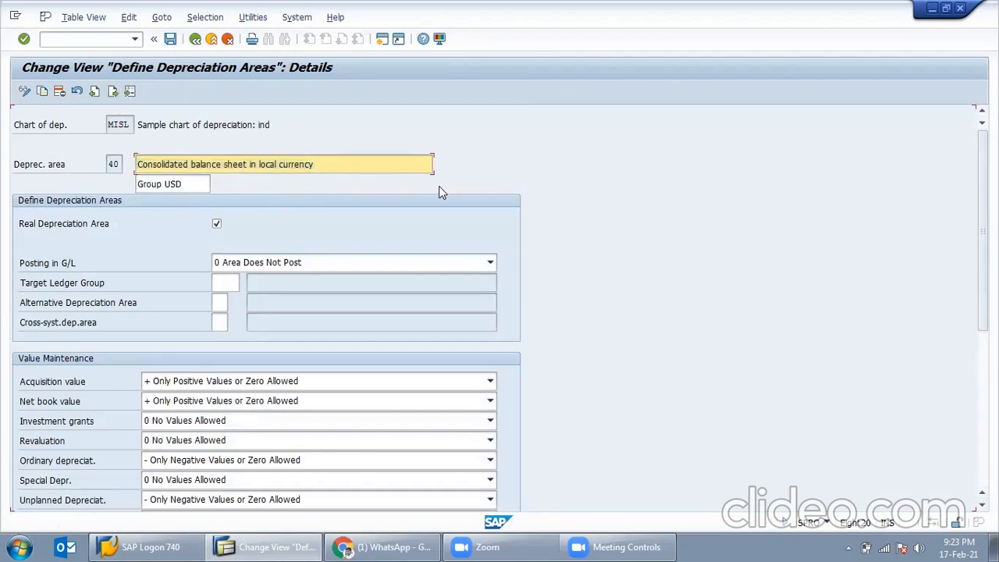
# Rename depreciation area 40 as "Consolidated balance sheet in local currency MISL", save it, and return to the implementation guide
pyautogui.write('MISL')
pyautogui.click(169, 39)
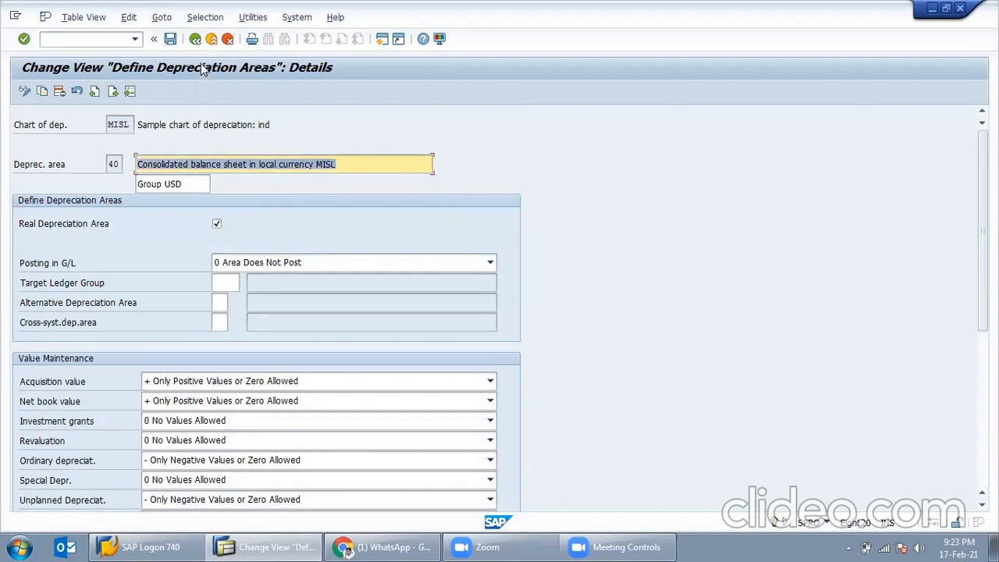
pyautogui.click(93, 91)
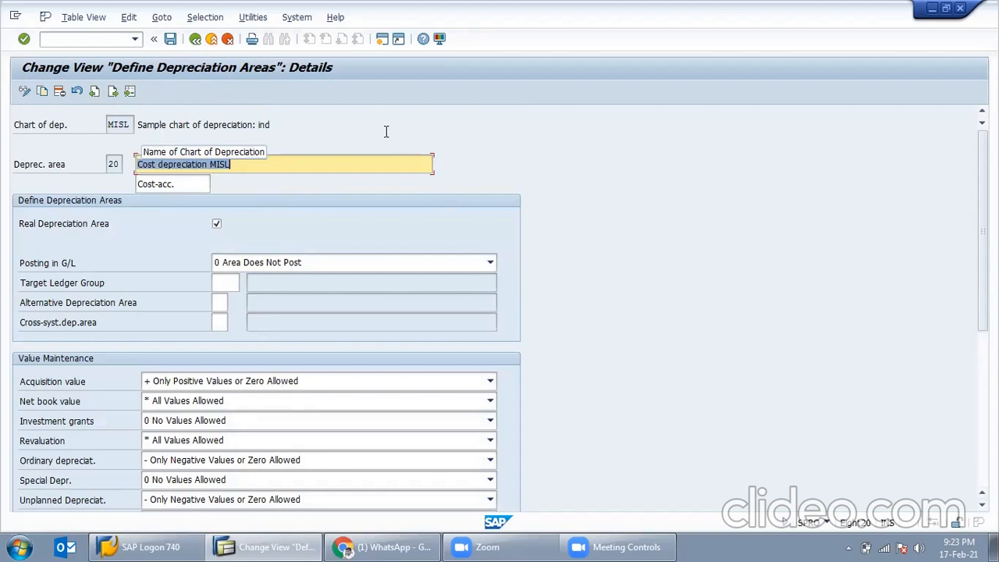
pyautogui.click(195, 45)
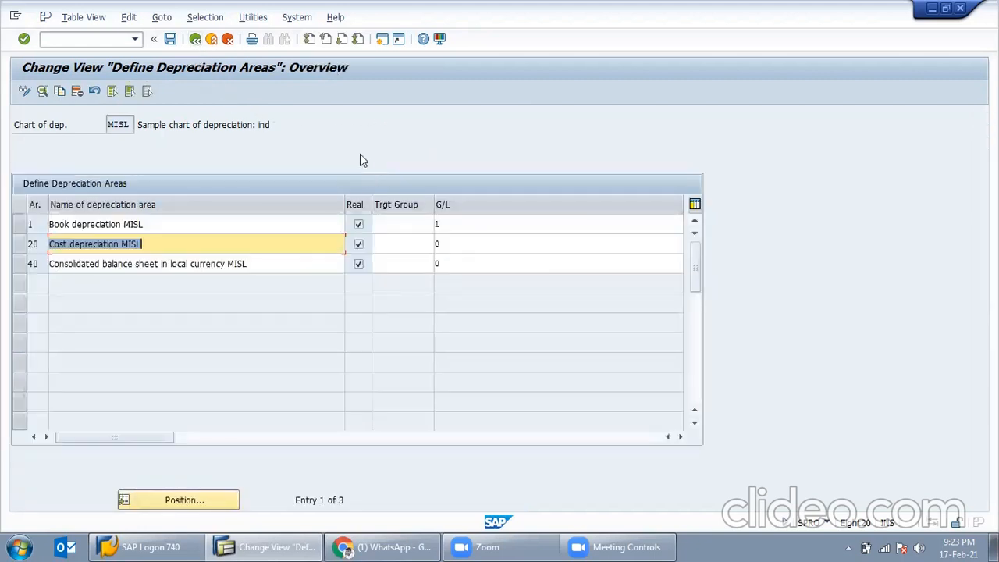
pyautogui.click(196, 42)
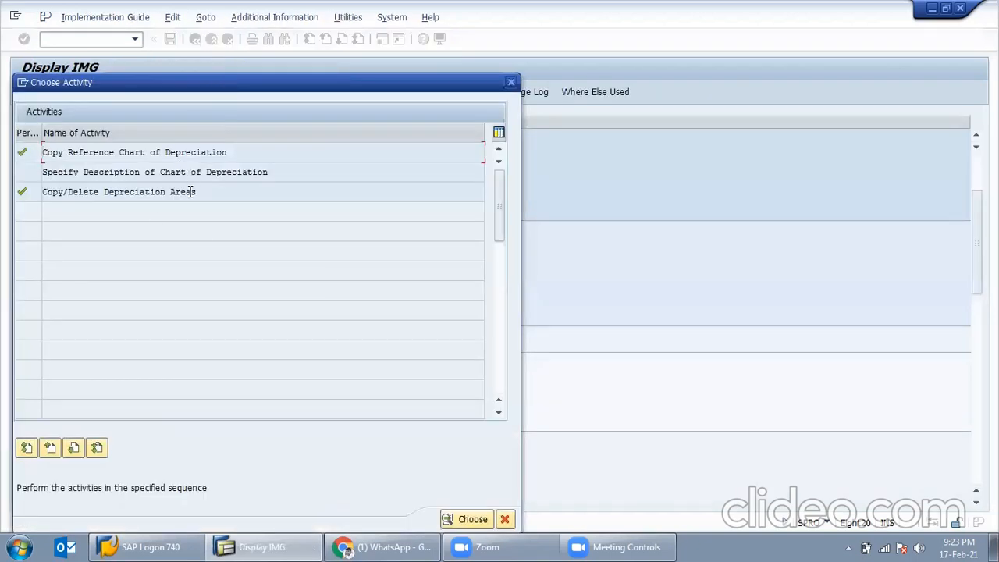
pyautogui.click(505, 519)
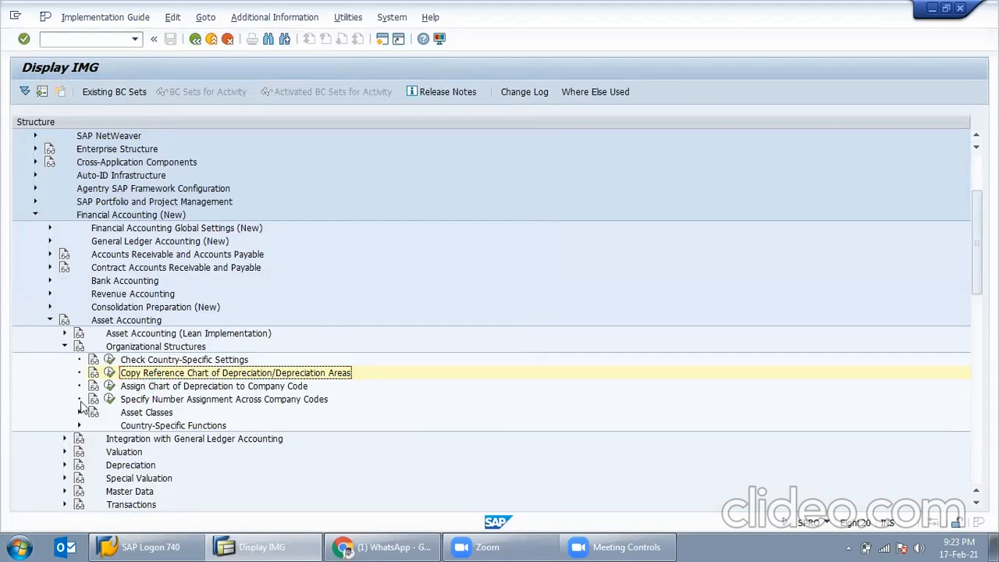
# Assign chart of depreciation MISL to company code MISL and save the assignment in the "Asset Configuration" customizing request
pyautogui.click(138, 384)
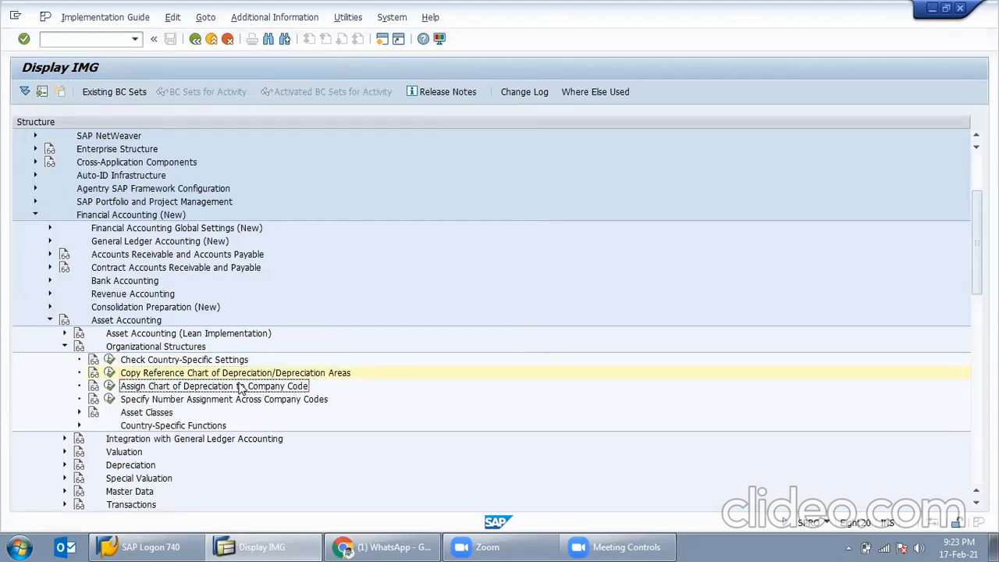
pyautogui.click(109, 386)
pyautogui.click(91, 504)
pyautogui.write('misl')
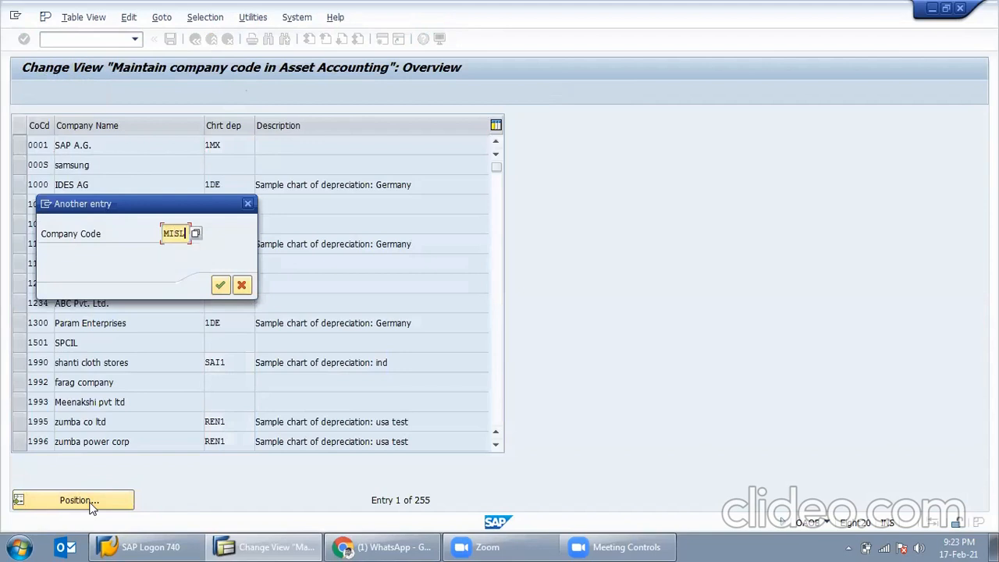
pyautogui.press('Return')
pyautogui.click(229, 145)
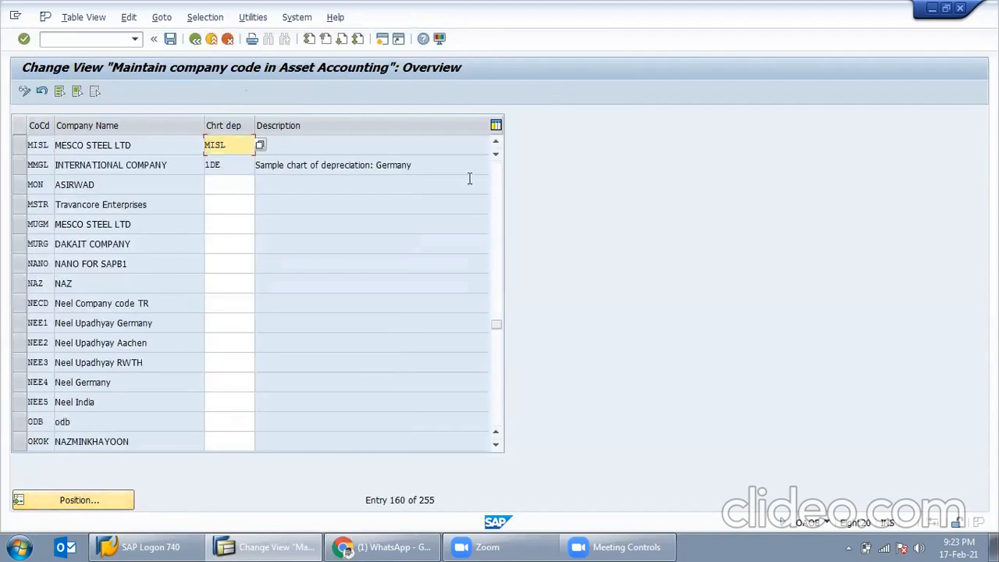
pyautogui.press('Return')
pyautogui.click(171, 42)
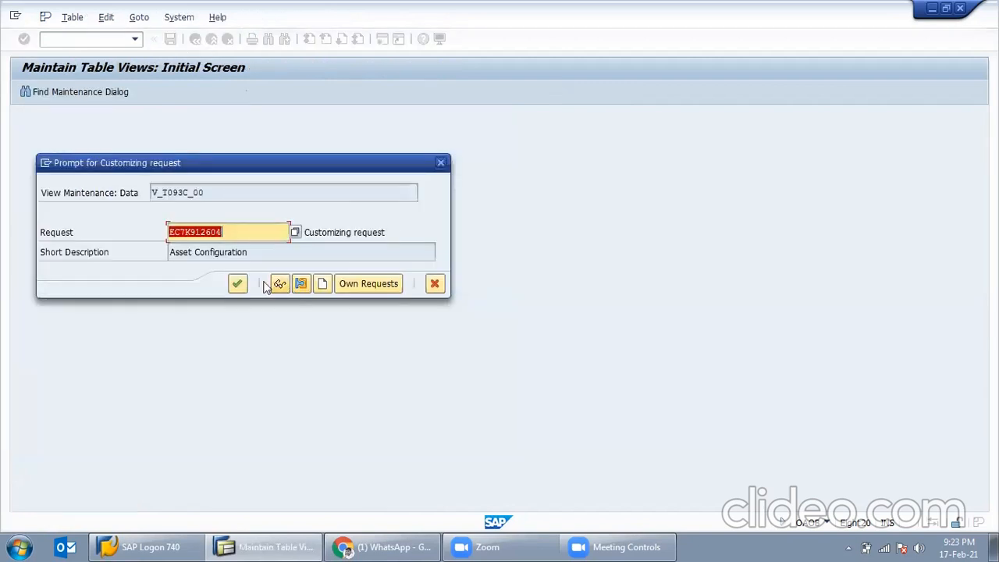
pyautogui.click(238, 284)
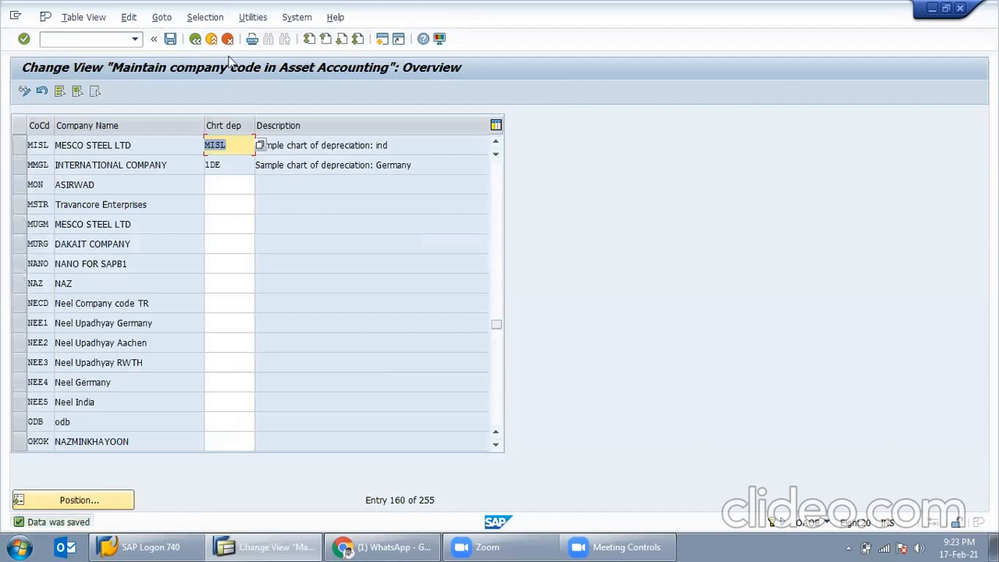
pyautogui.click(196, 39)
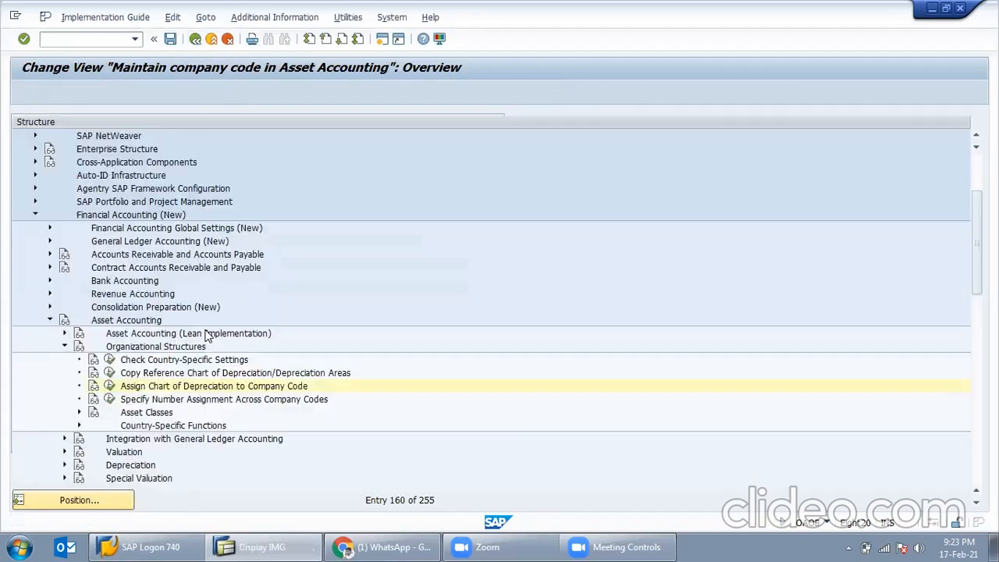
# Check the depreciation areas of chart MISL and the organizational object screen for copying the chart of depreciation
pyautogui.click(108, 374)
pyautogui.doubleClick(105, 194)
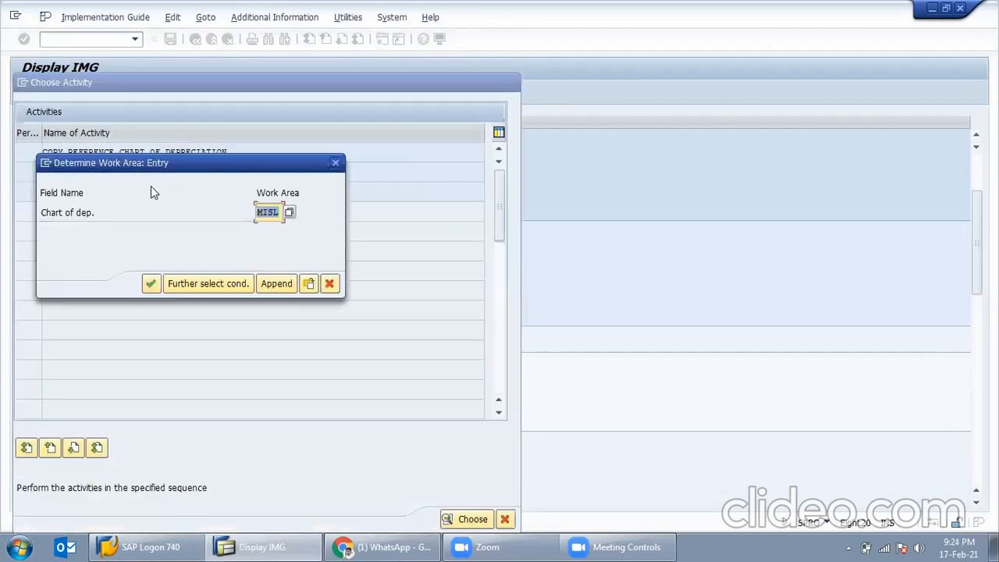
pyautogui.click(152, 283)
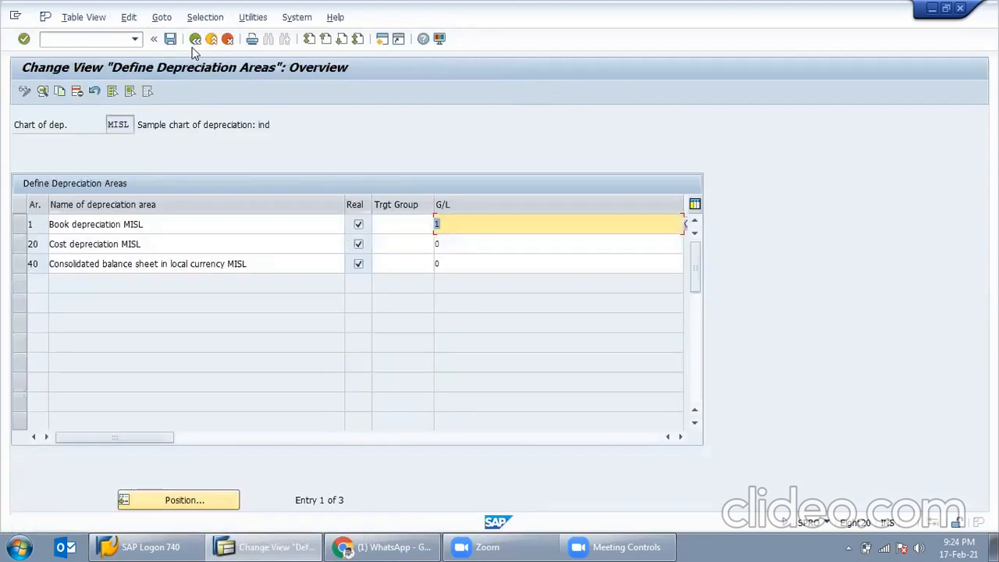
pyautogui.click(195, 40)
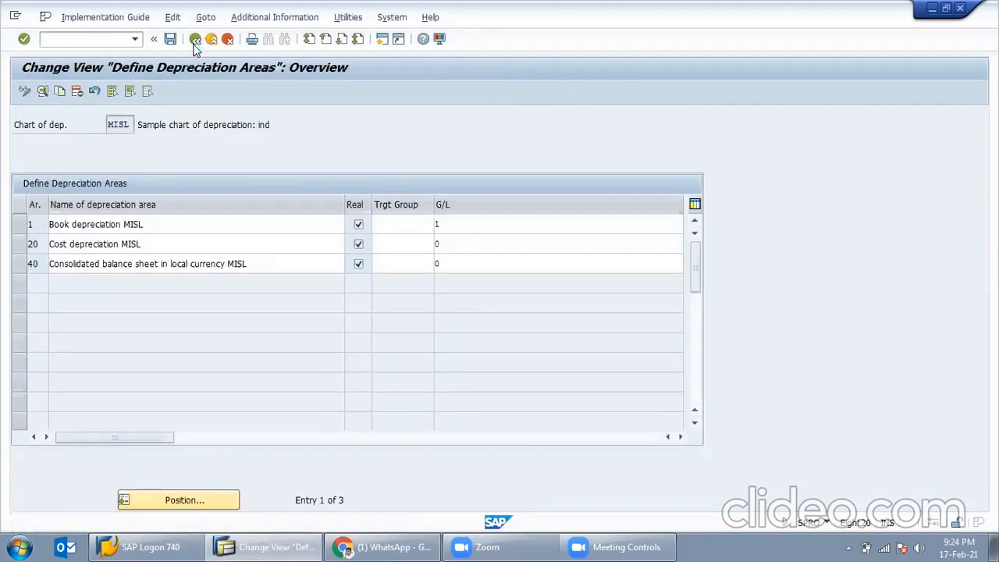
pyautogui.doubleClick(152, 146)
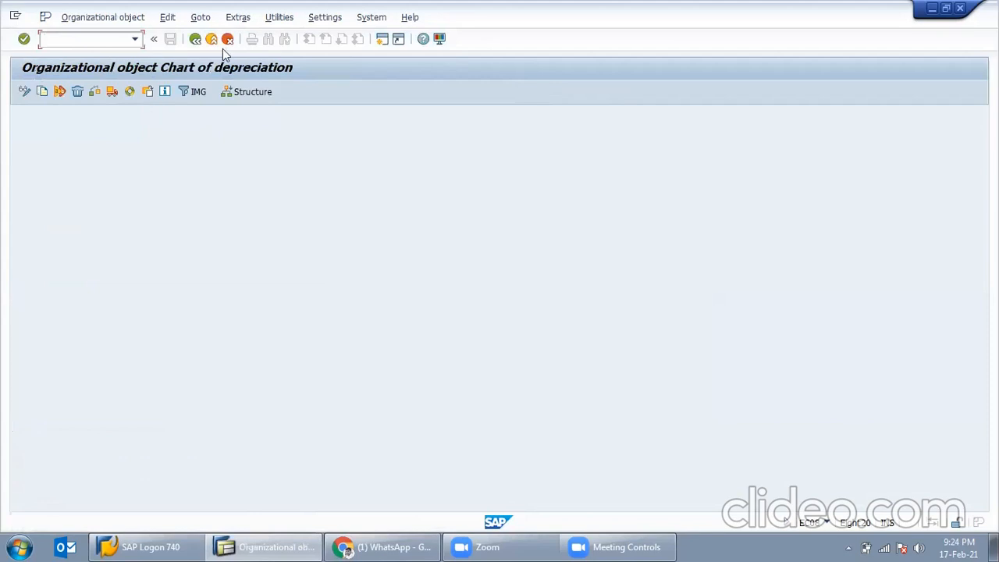
pyautogui.click(25, 92)
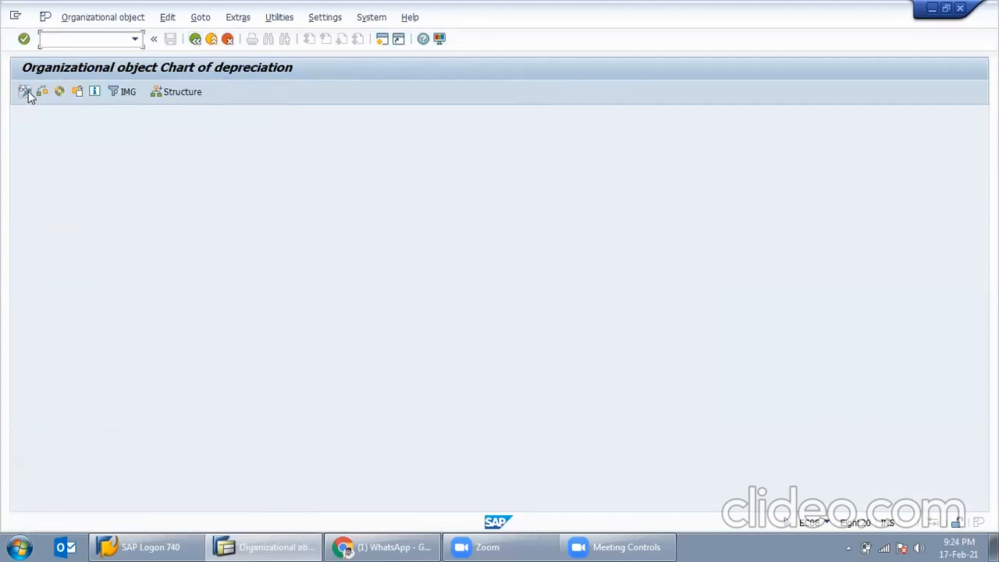
pyautogui.click(195, 40)
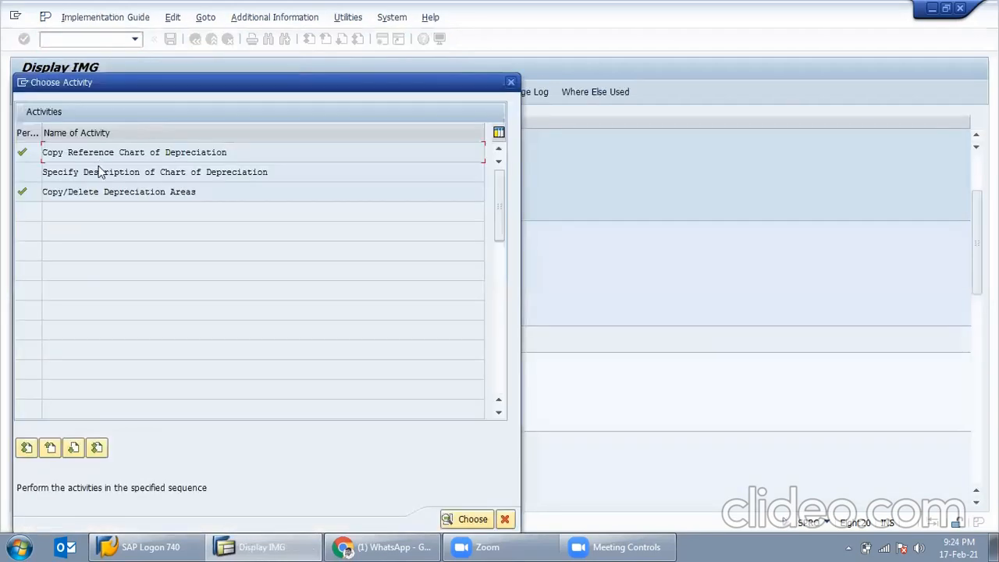
# Set the description of chart of depreciation MISL to "Chart of depreciation for MISL" and save it in the customizing request
pyautogui.doubleClick(100, 172)
pyautogui.click(100, 501)
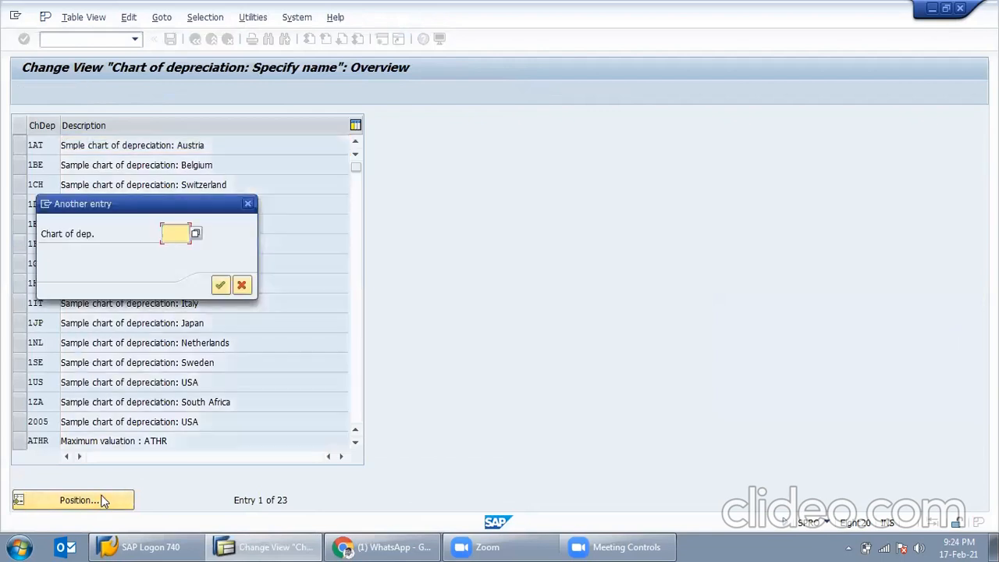
pyautogui.write('MISL')
pyautogui.press('Return')
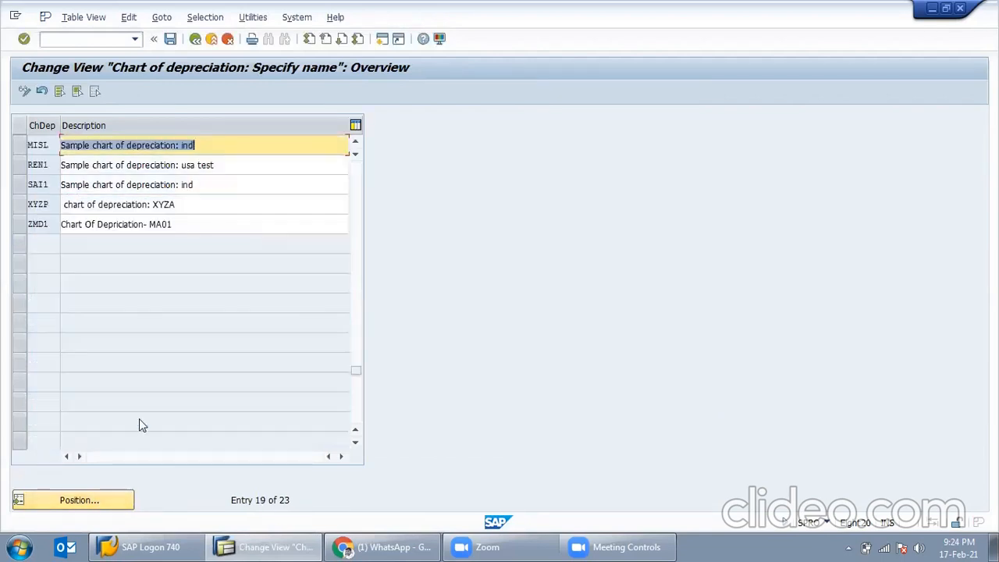
pyautogui.click(179, 146)
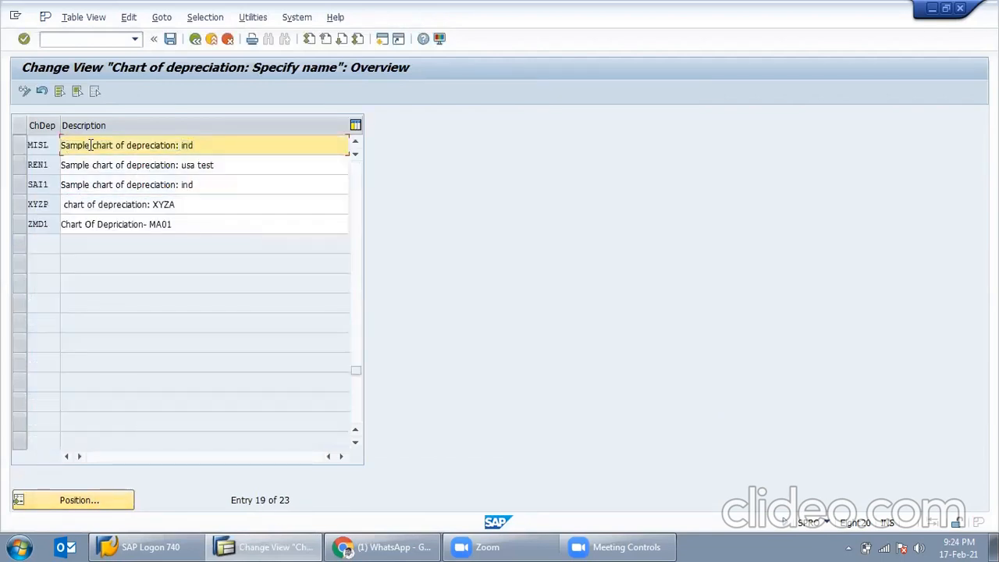
pyautogui.moveTo(96, 146); pyautogui.dragTo(17, 171)
pyautogui.write('C')
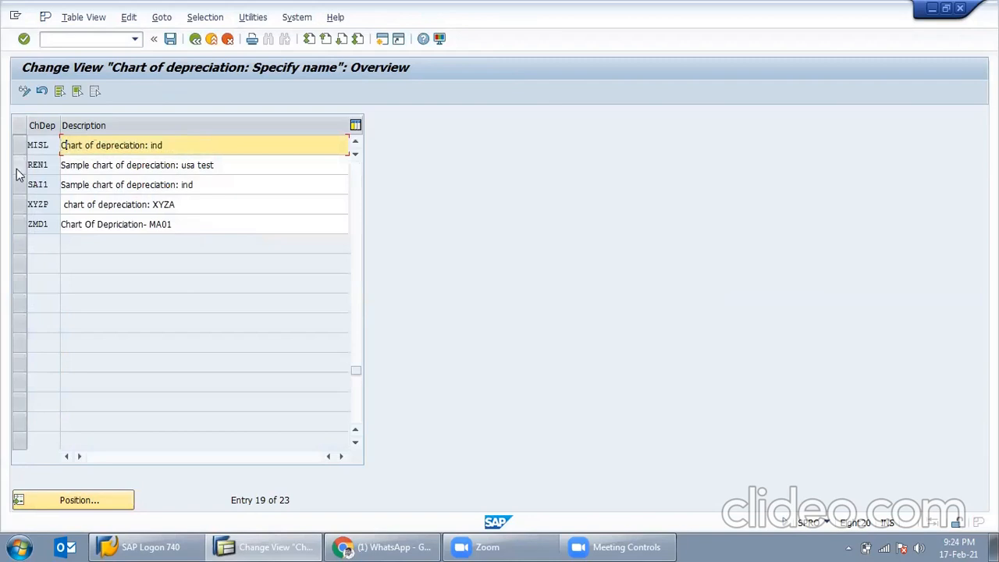
pyautogui.moveTo(146, 146); pyautogui.dragTo(370, 148)
pyautogui.write('for MISL')
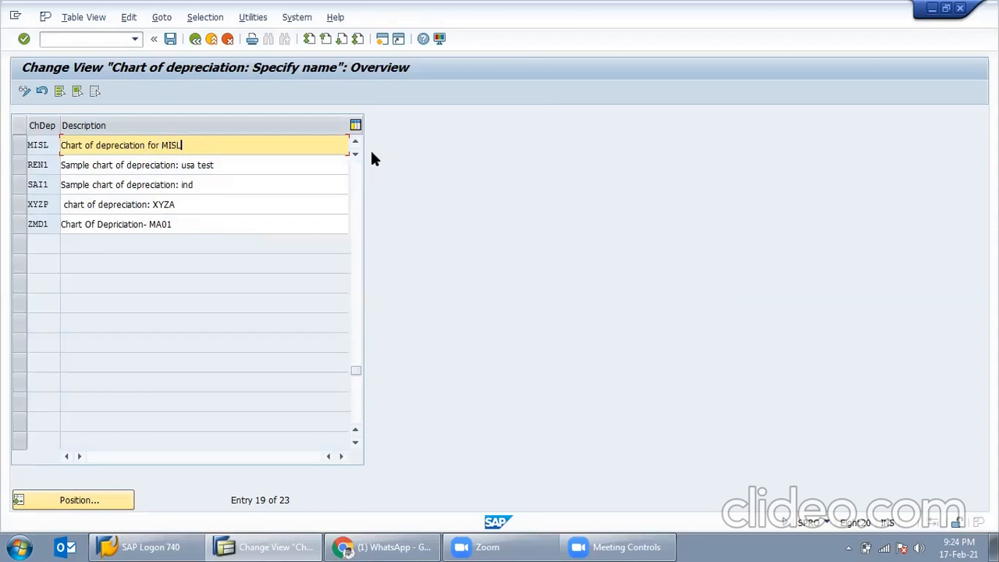
pyautogui.hotkey('ctrl', 'a')
pyautogui.click(170, 38)
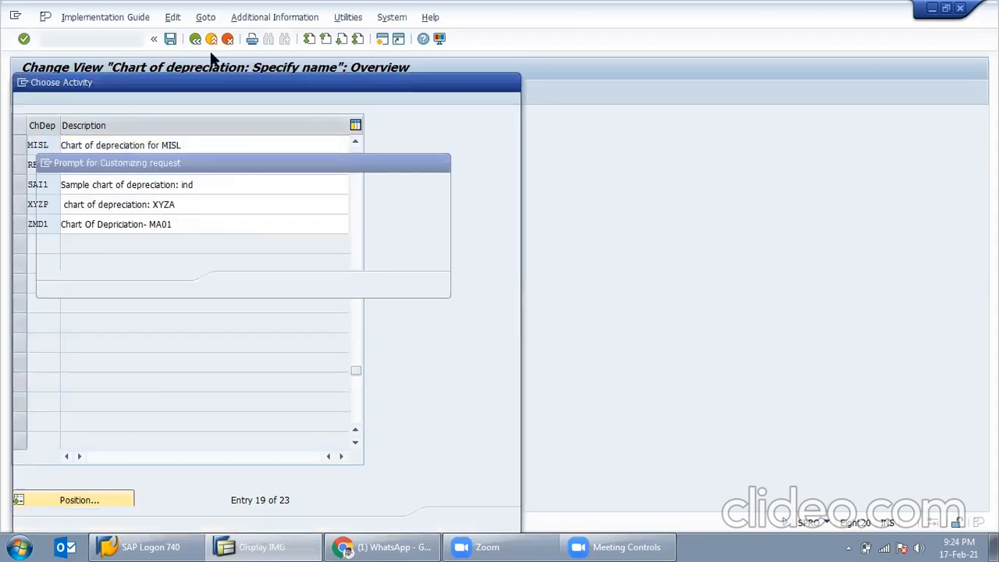
pyautogui.click(238, 283)
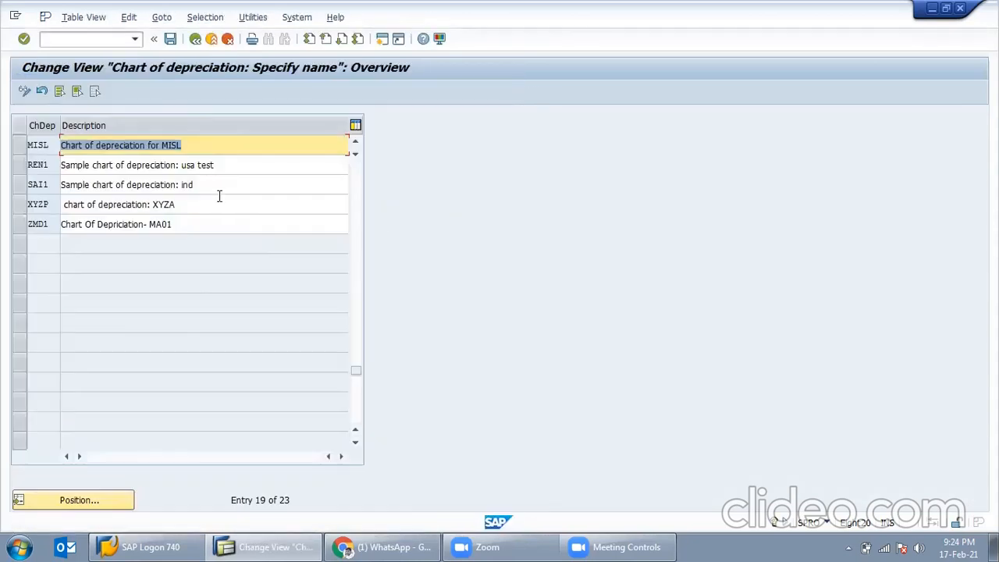
pyautogui.click(196, 39)
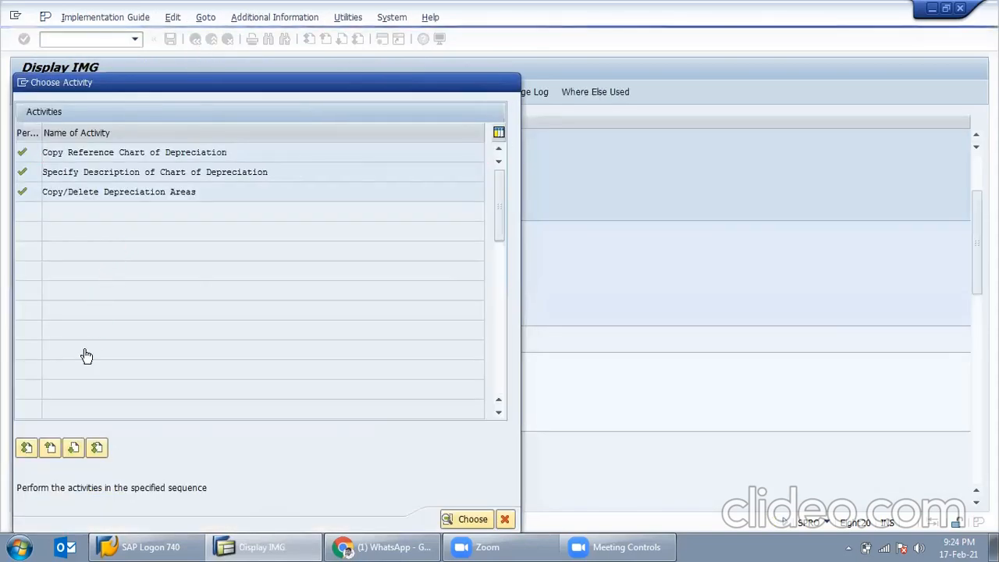
pyautogui.press('Escape')
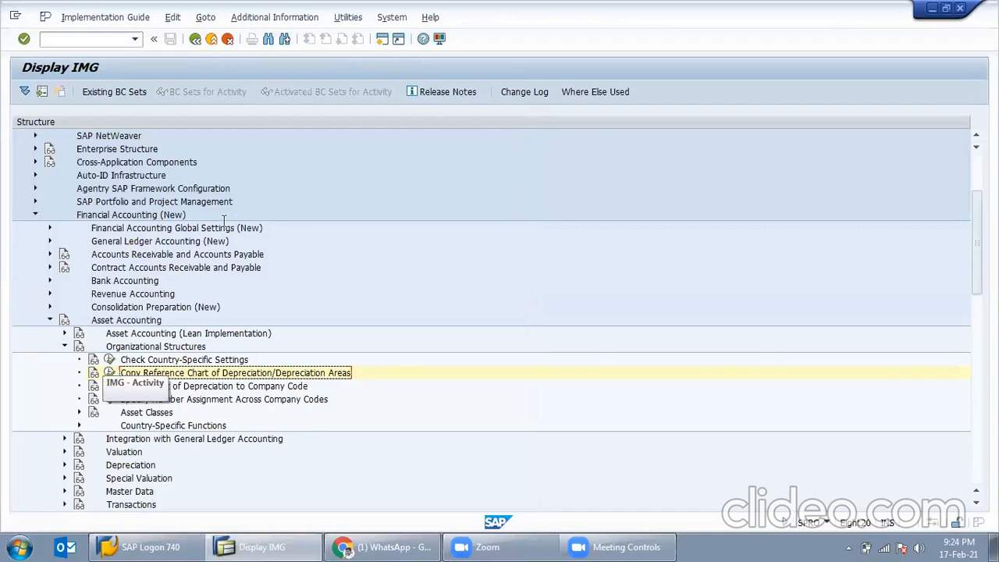
# Check the chart of depreciation and its description assigned to company code MISL, and return to the implementation guide
pyautogui.click(110, 386)
pyautogui.click(131, 503)
pyautogui.write('MISL')
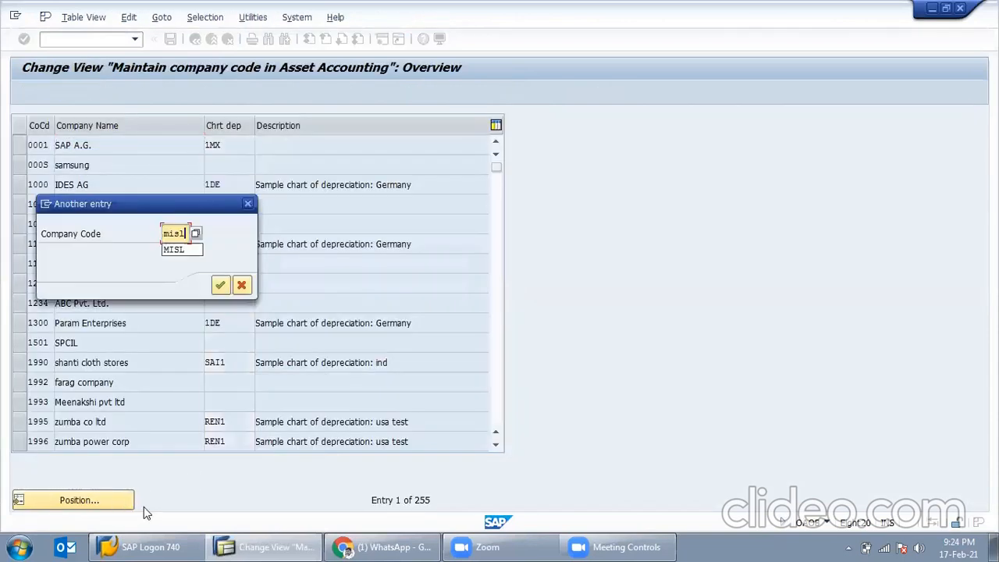
pyautogui.press('Return')
pyautogui.click(224, 143)
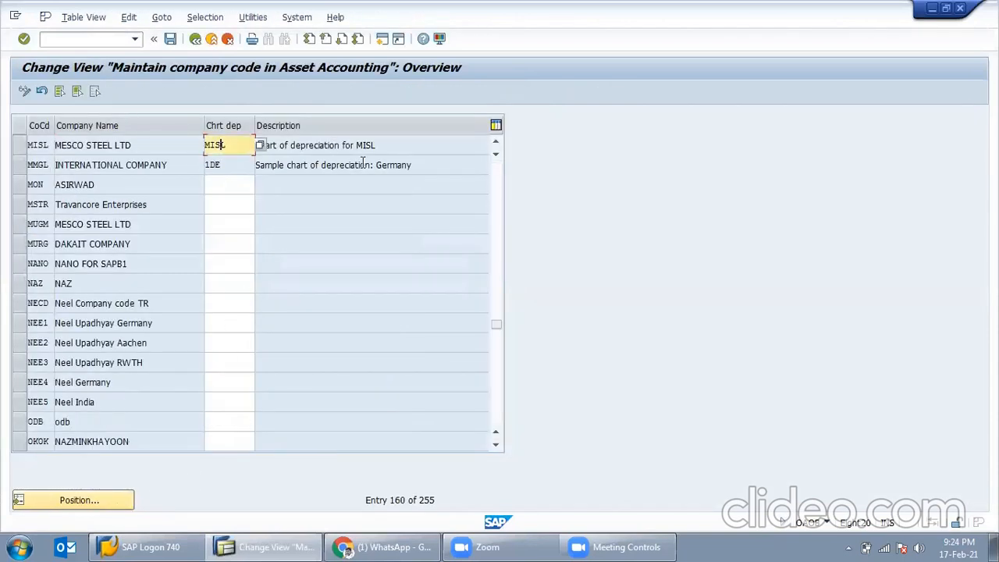
pyautogui.press('Tab')
pyautogui.click(196, 39)
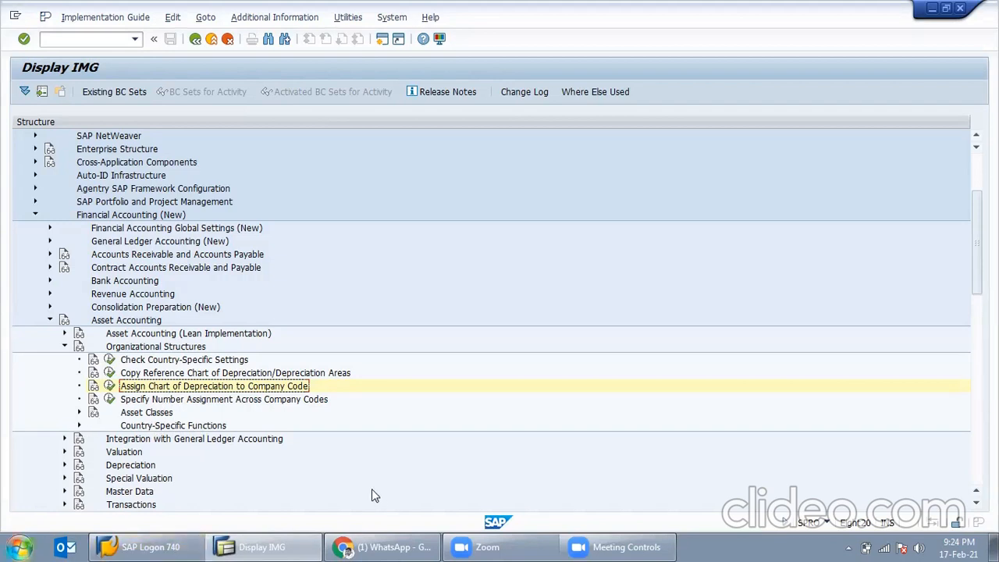
# Switch to Excel and create a blank workbook
pyautogui.press('super')
pyautogui.write('excel4')
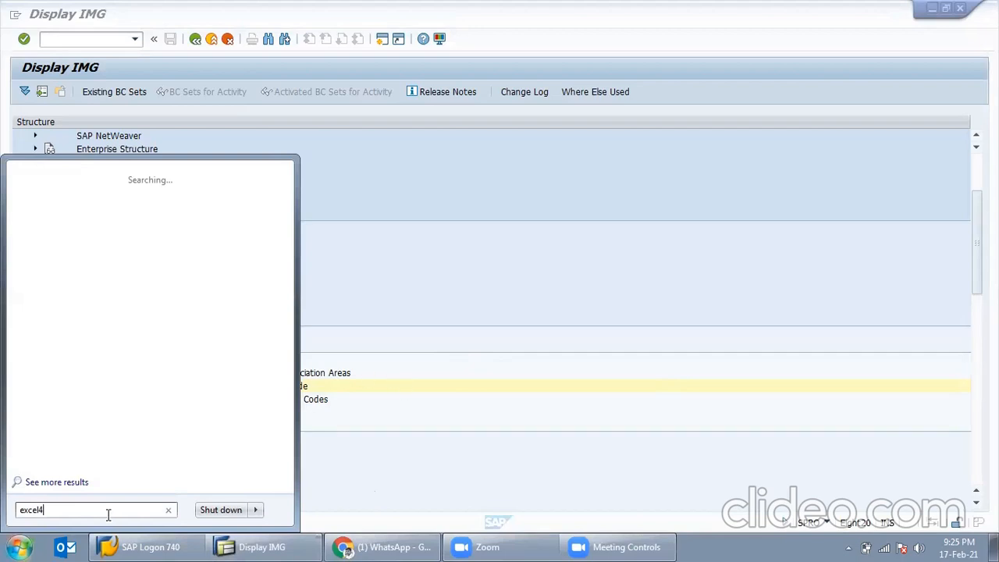
pyautogui.press('BackSpace')
pyautogui.press('Return')
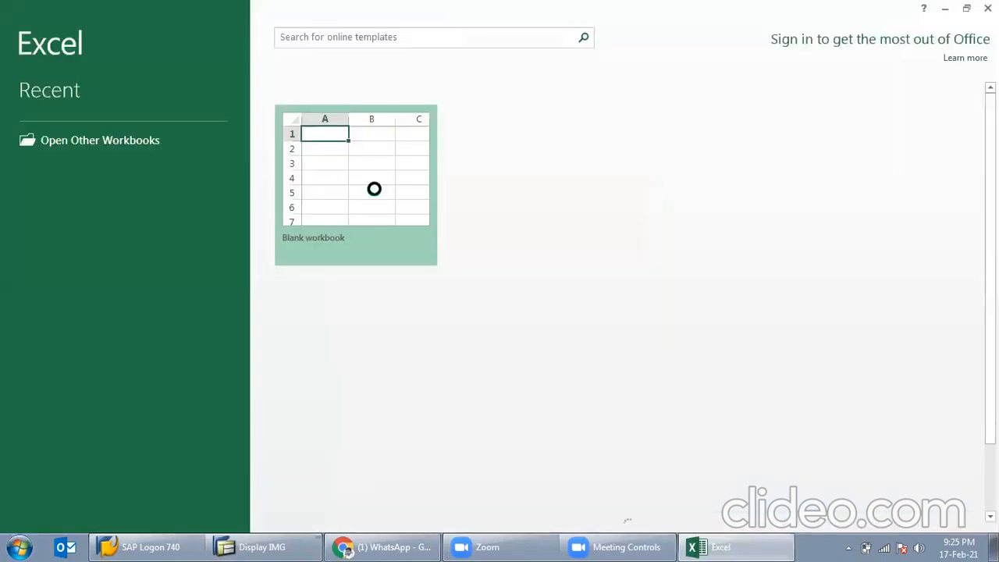
pyautogui.click(373, 189)
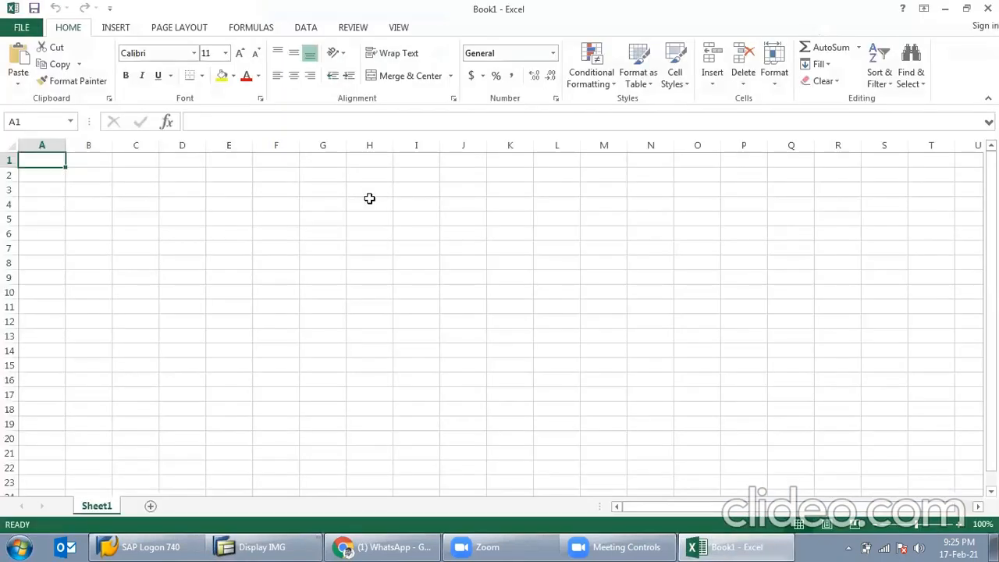
# Enter the heading "class" in cell D4 and list the class numbers 10001, 20001 and 30001 below it
pyautogui.click(178, 201)
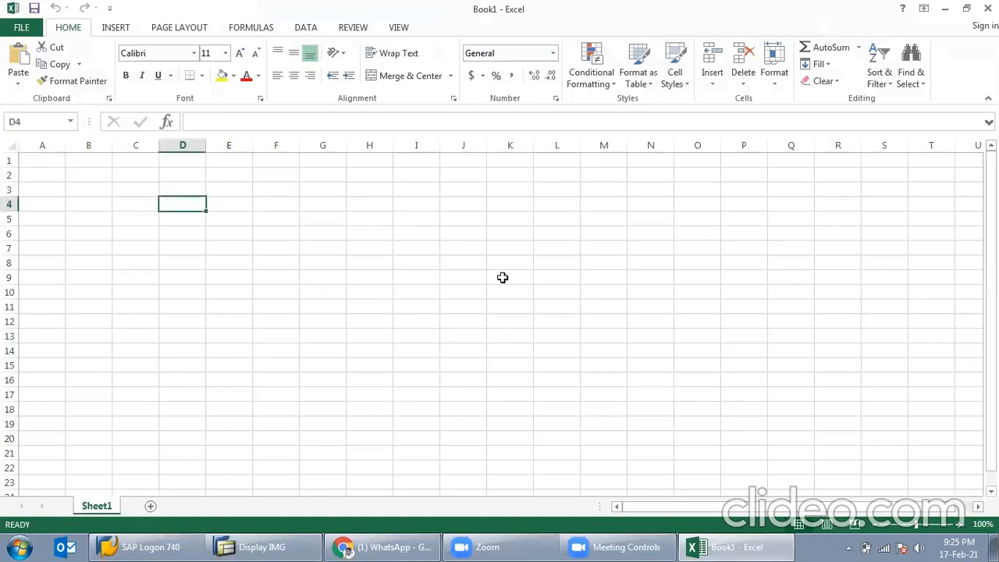
pyautogui.write('class')
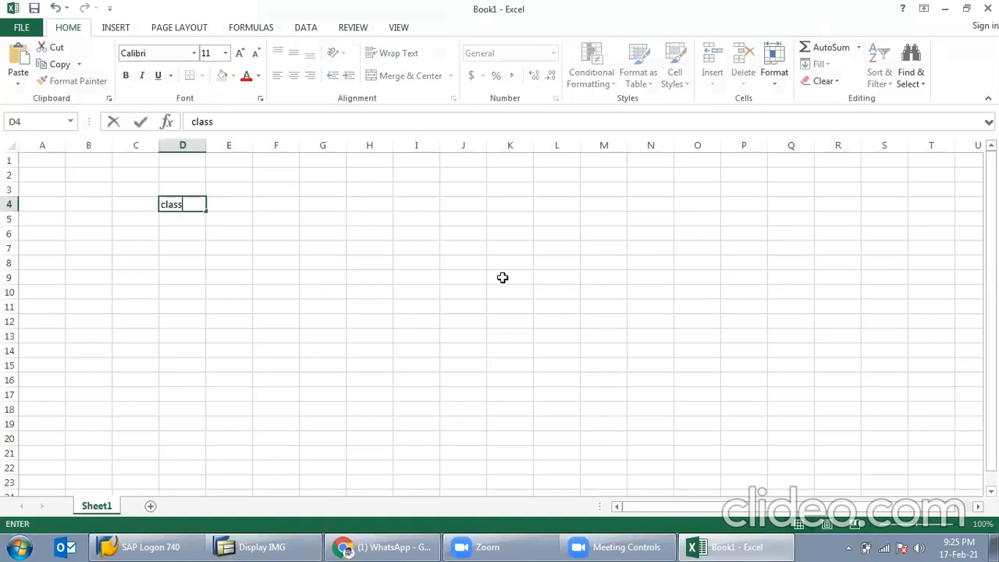
pyautogui.press('Return')
pyautogui.write('100')
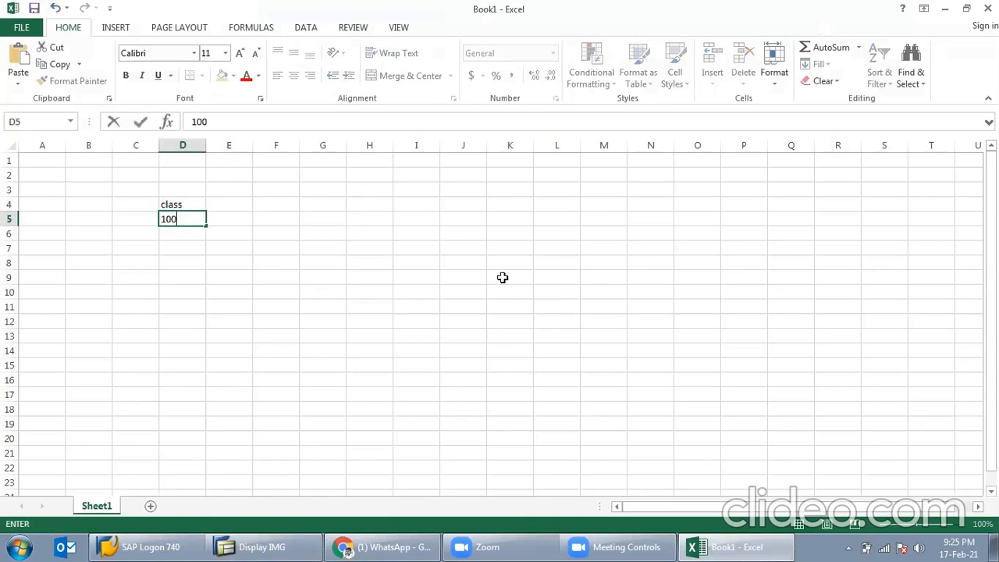
pyautogui.write('01')
pyautogui.press('Return')
pyautogui.write('20001')
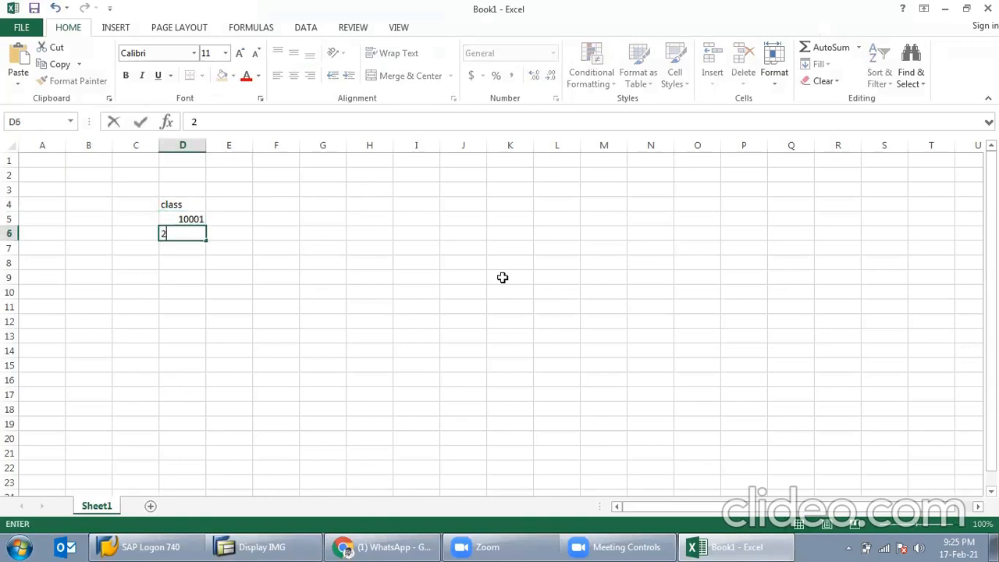
pyautogui.press('Return')
pyautogui.write('3')
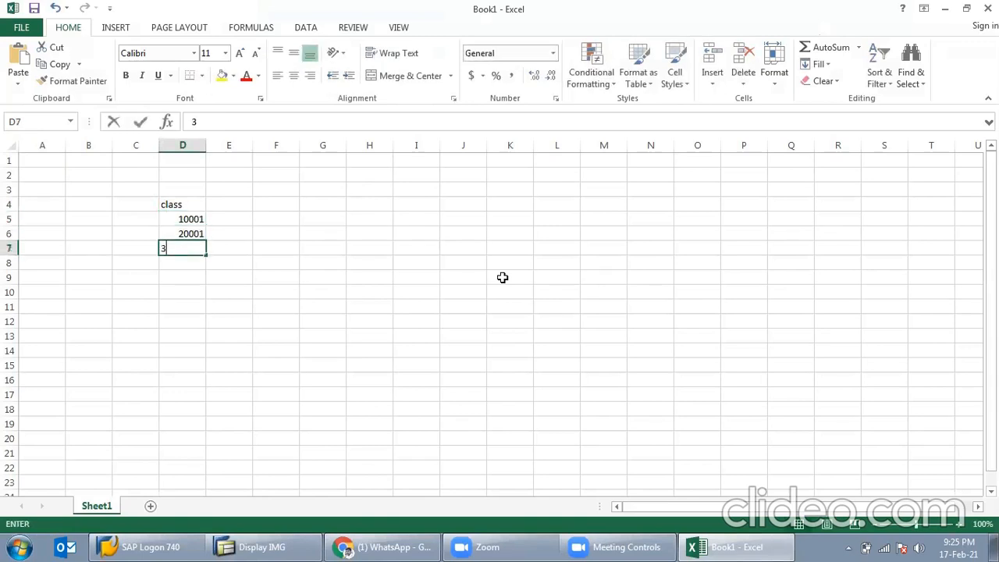
pyautogui.write('0001')
pyautogui.click(416, 292)
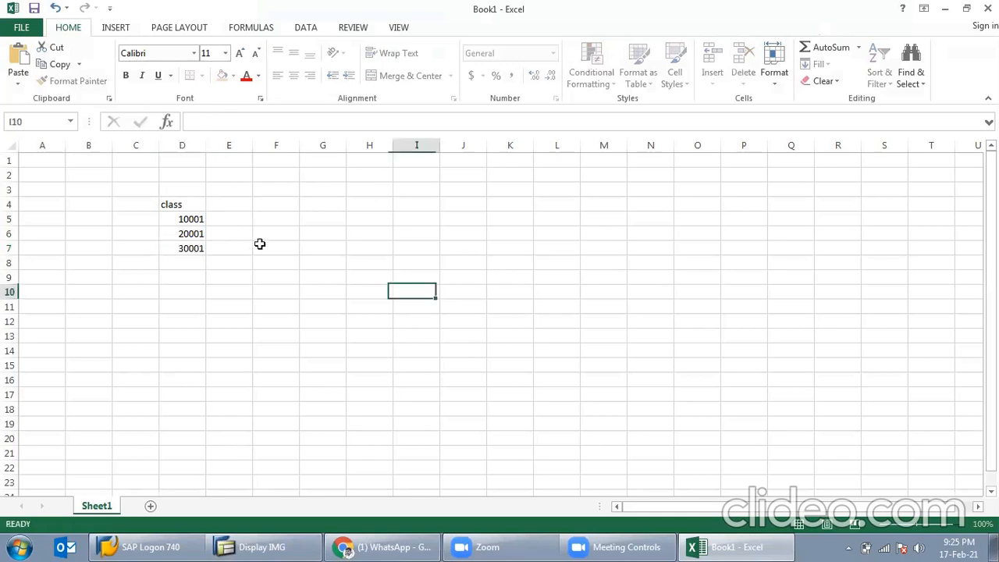
# Add the heading "Class Description" in cell E4 and fit column E's width to it
pyautogui.click(228, 203)
pyautogui.write('Cla')
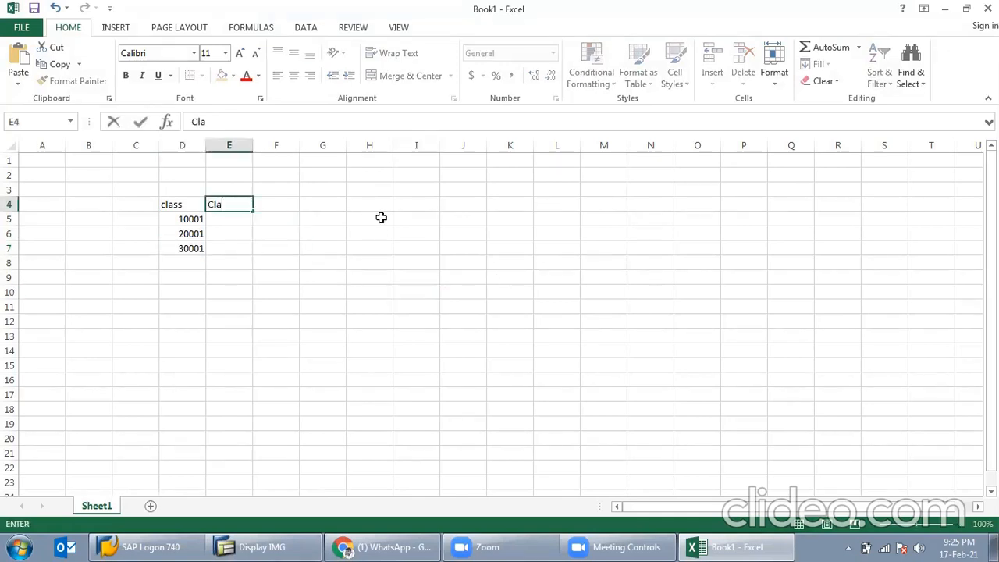
pyautogui.write('ss Description')
pyautogui.press('Return')
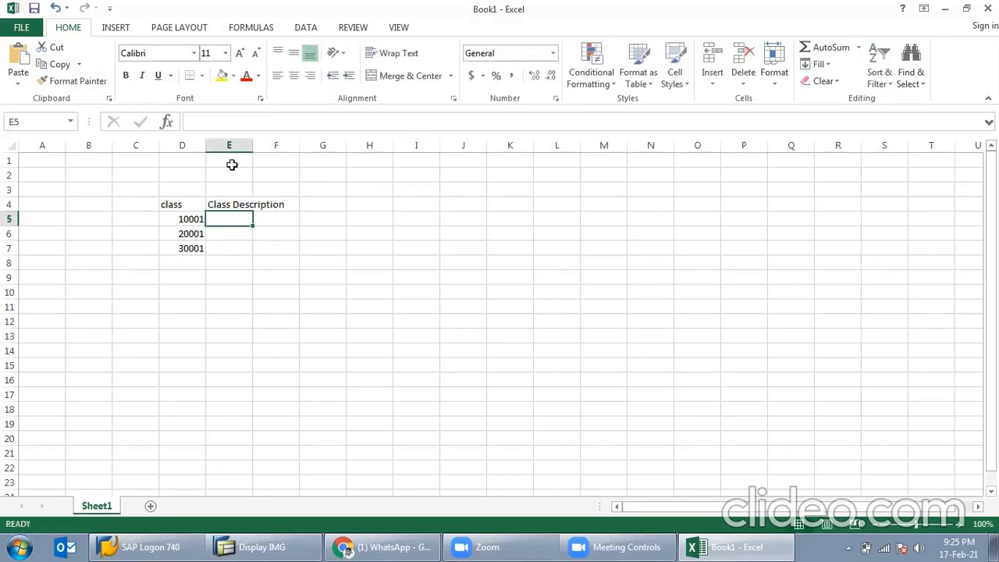
pyautogui.doubleClick(253, 145)
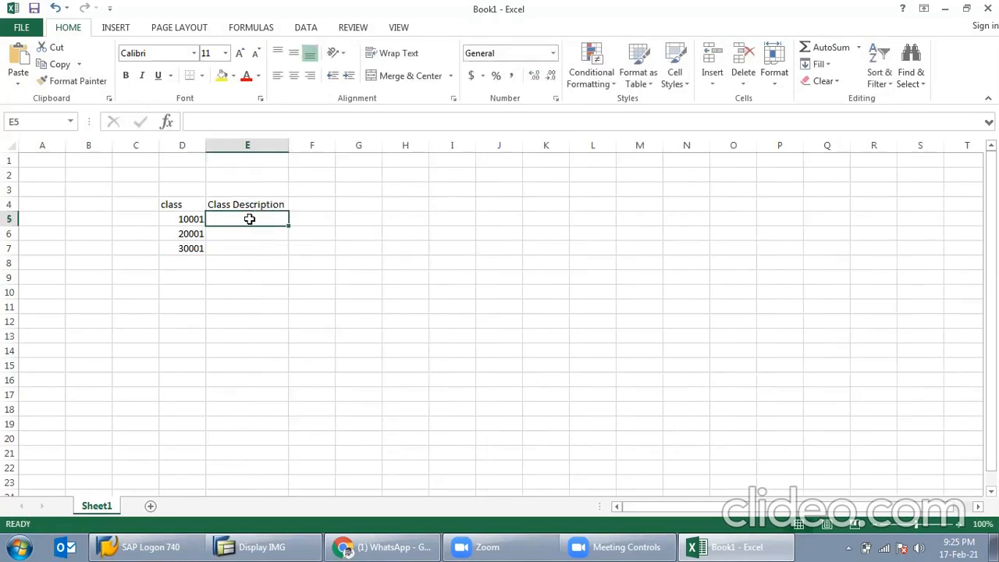
# Enter the descriptions Land for class 10001, Building for class 20001 and Machinery for class 30001
pyautogui.write('LAnd')
pyautogui.press('Return')
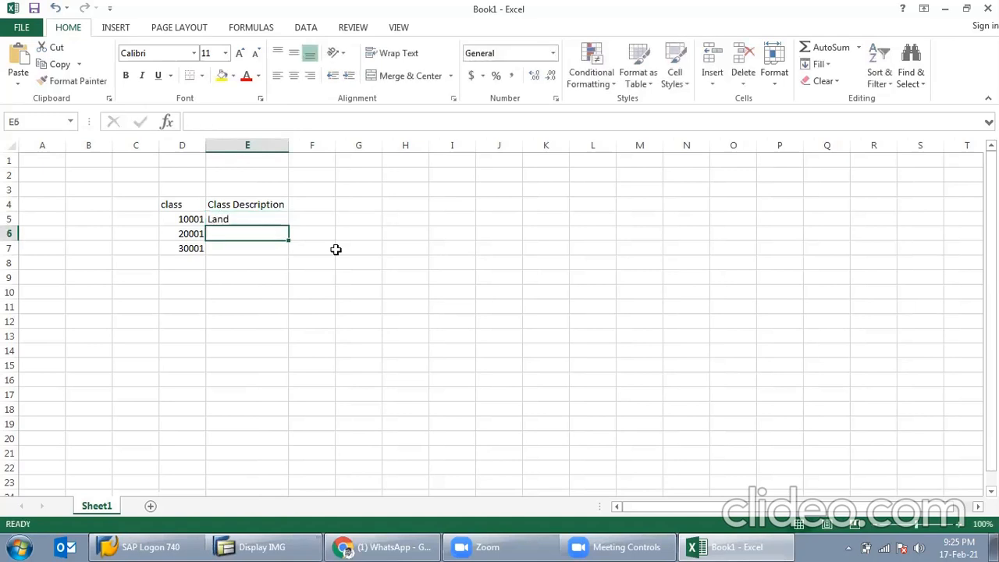
pyautogui.click(229, 219)
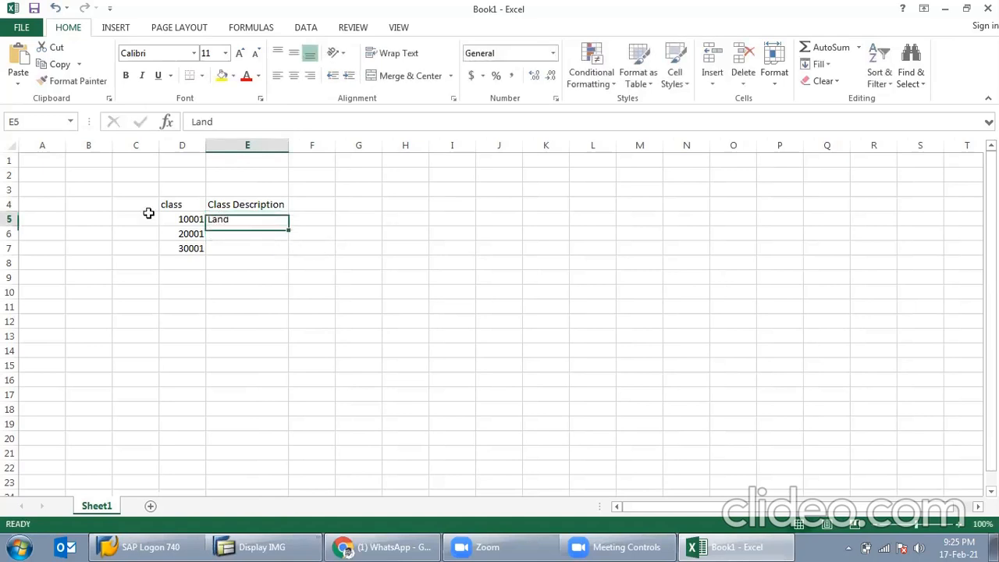
pyautogui.moveTo(171, 219); pyautogui.dragTo(231, 219)
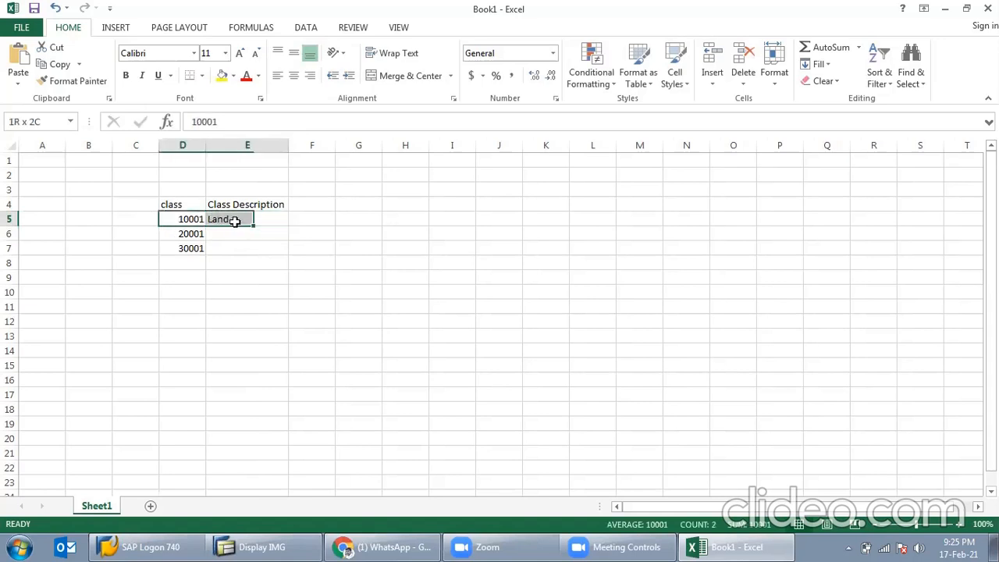
pyautogui.click(174, 218)
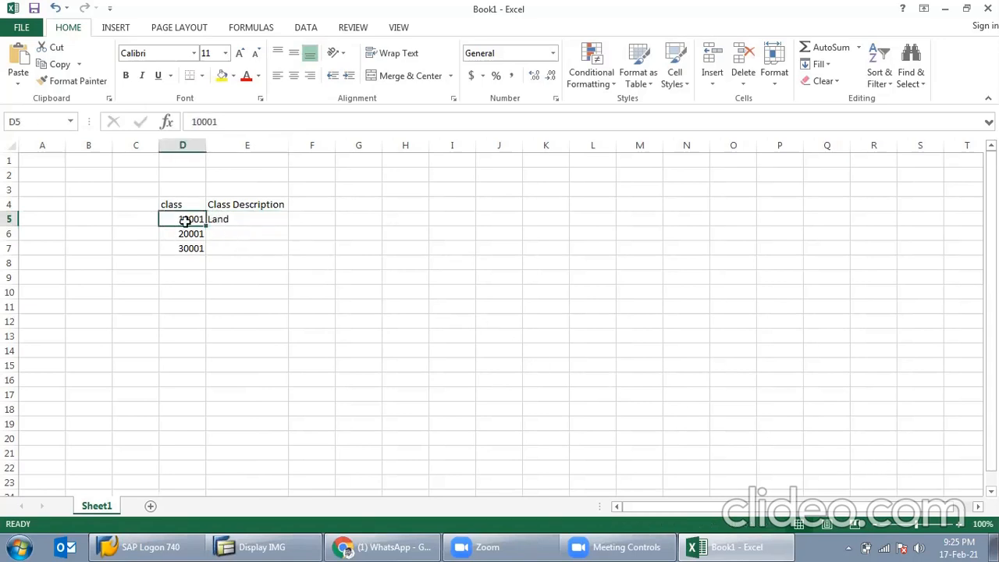
pyautogui.click(245, 232)
pyautogui.write('Building')
pyautogui.press('Return')
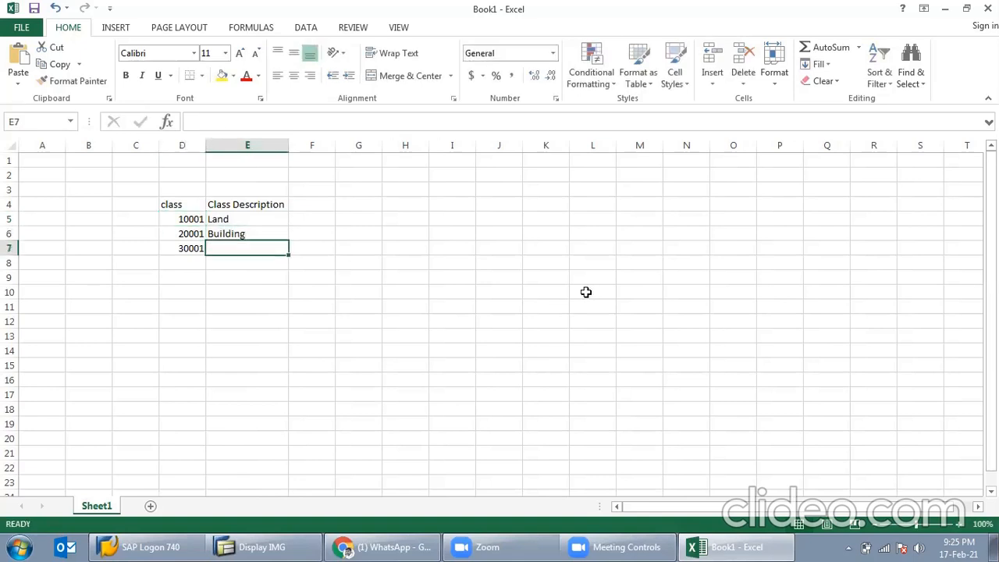
pyautogui.write('Mac')
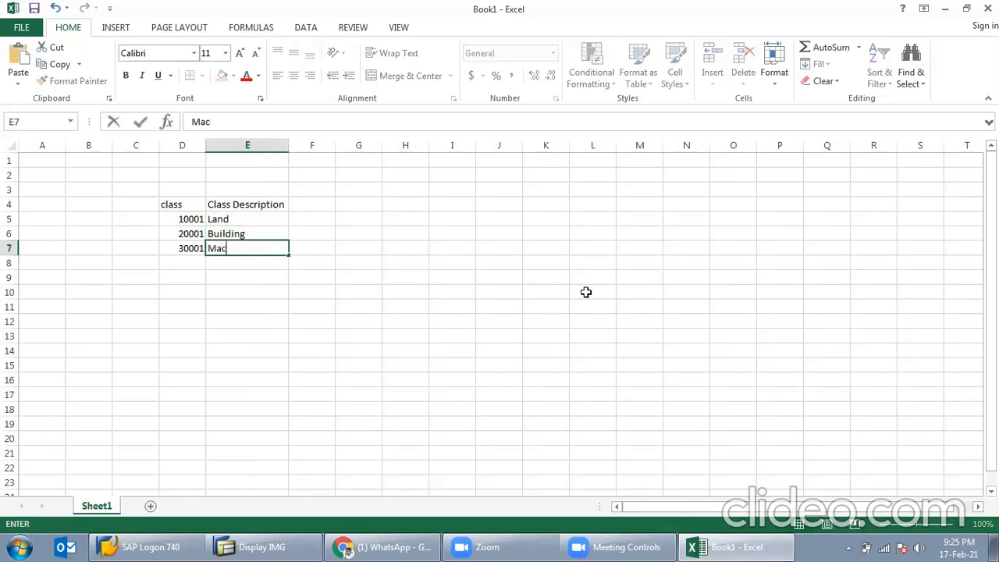
pyautogui.write('hinery')
pyautogui.press('Return')
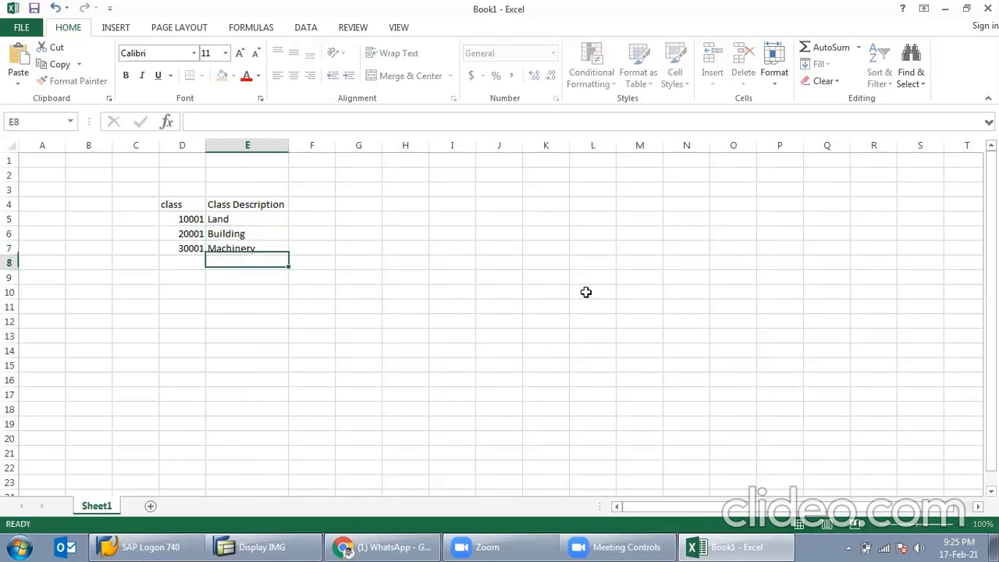
# Review the class numbers and the matching class descriptions in the list
pyautogui.moveTo(269, 218); pyautogui.dragTo(268, 273)
pyautogui.moveTo(183, 222); pyautogui.dragTo(179, 338)
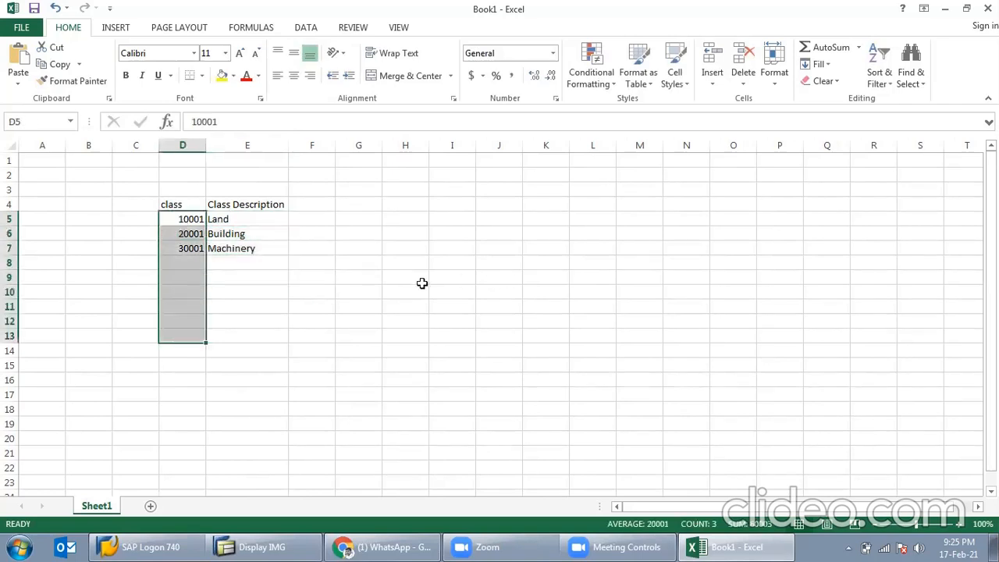
pyautogui.click(258, 275)
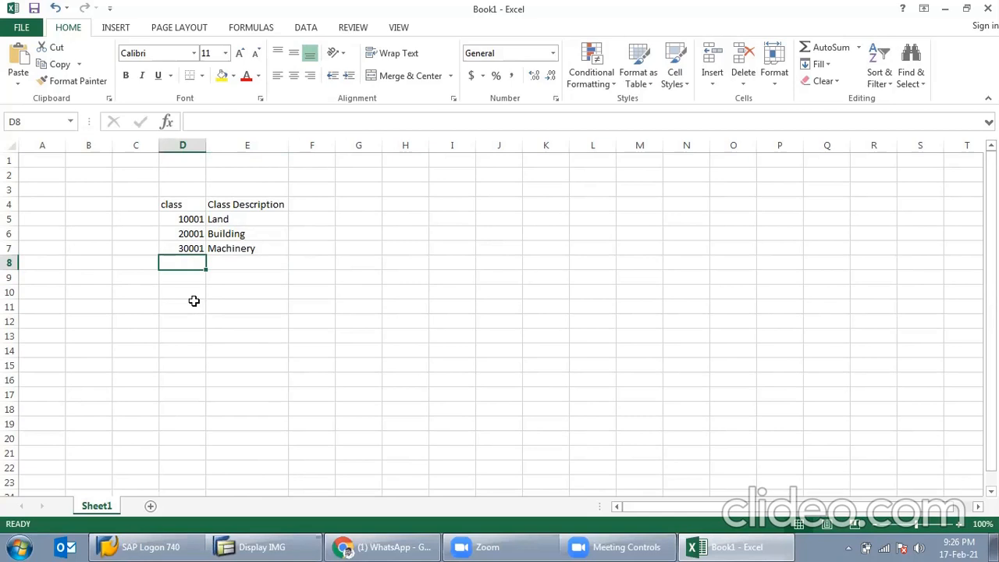
pyautogui.moveTo(221, 220); pyautogui.dragTo(214, 382)
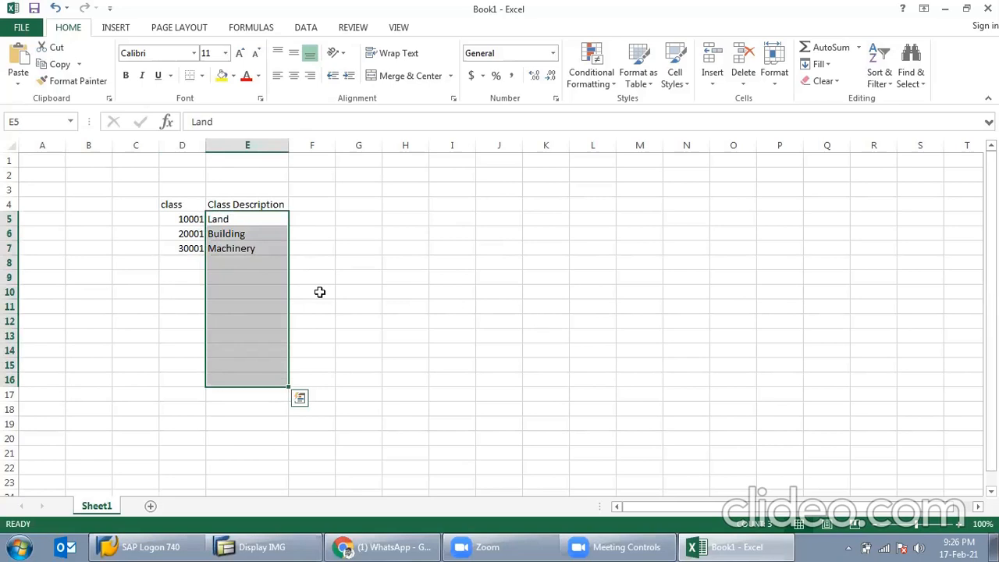
pyautogui.click(257, 273)
pyautogui.click(228, 234)
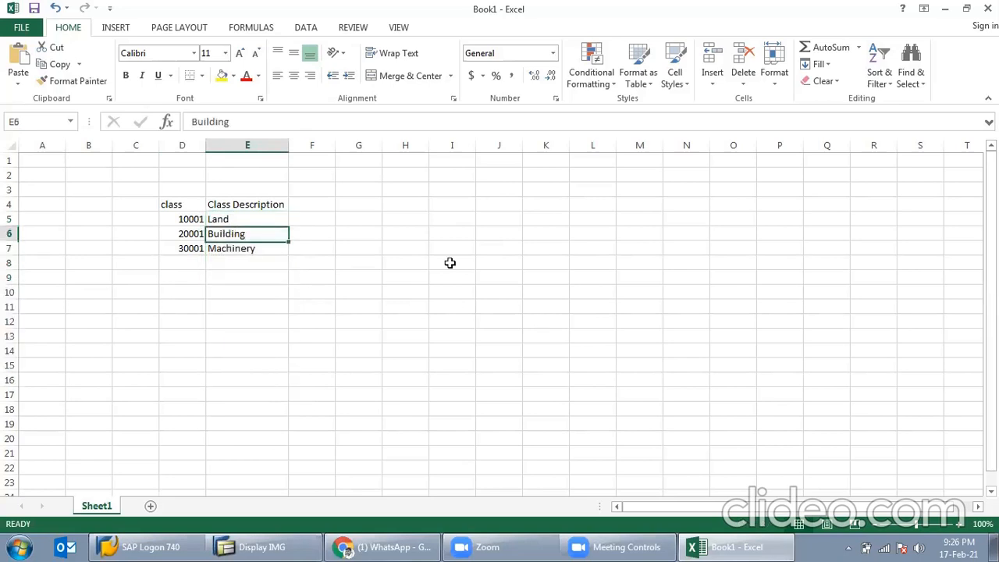
pyautogui.click(260, 264)
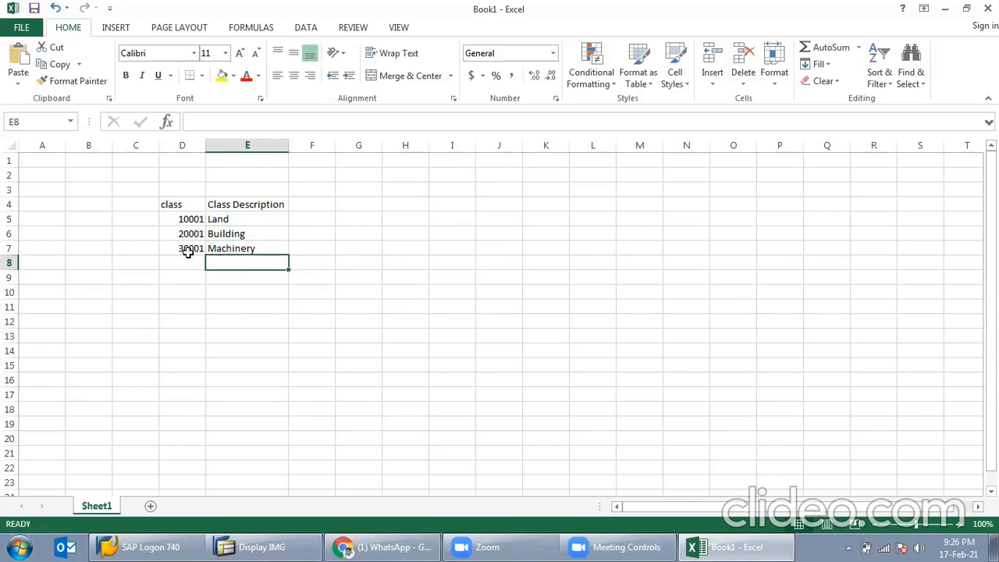
pyautogui.click(184, 225)
pyautogui.click(195, 249)
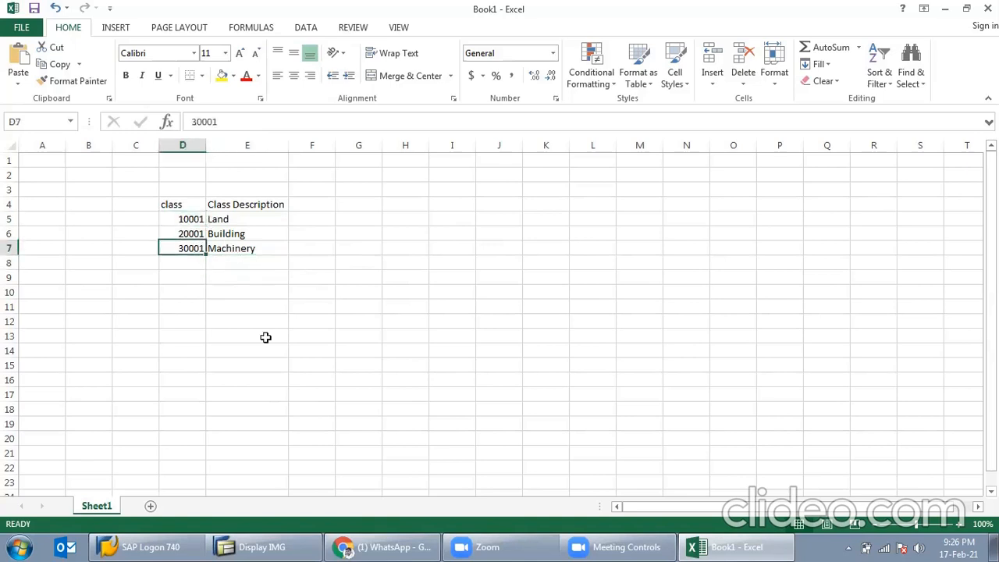
# Switch to SAP's implementation guide and open Specify Account Determination under Asset Accounting, Organizational Structures, Asset Classes
pyautogui.click(287, 544)
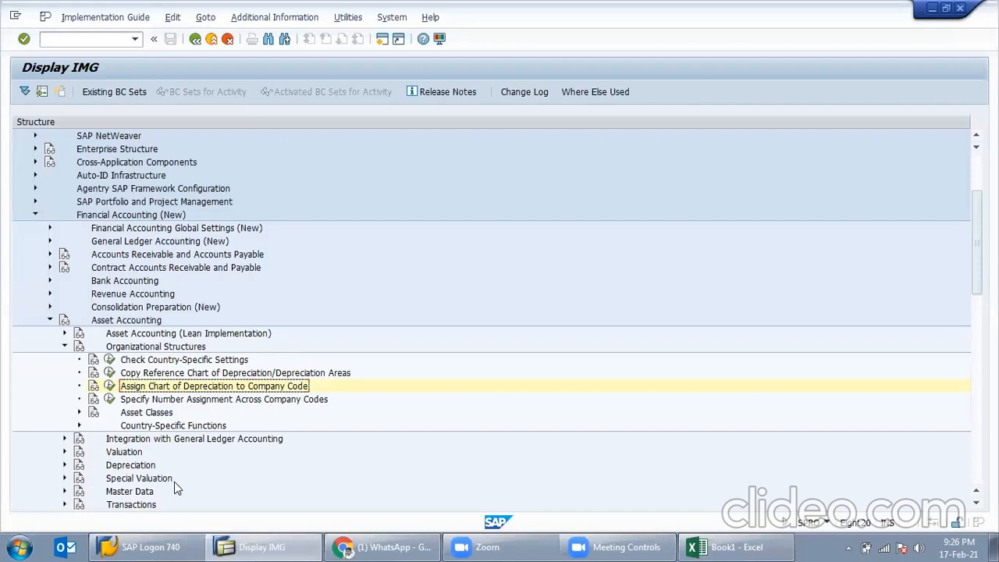
pyautogui.click(64, 347)
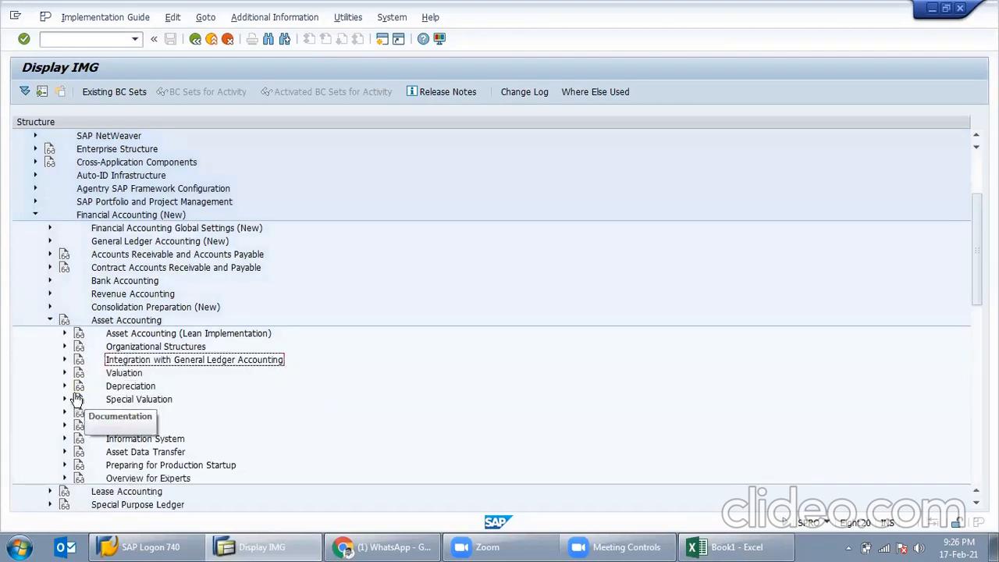
pyautogui.click(64, 347)
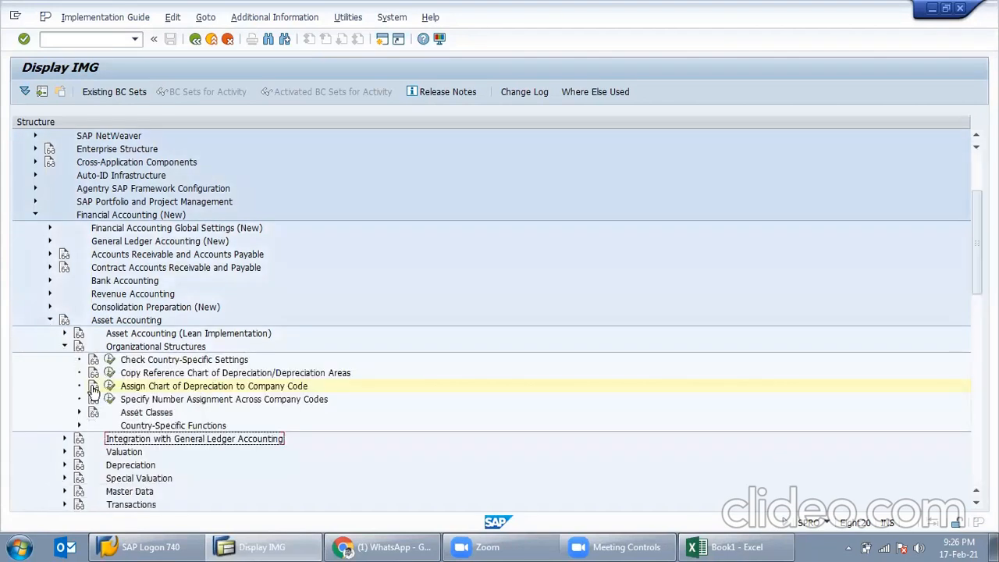
pyautogui.click(78, 412)
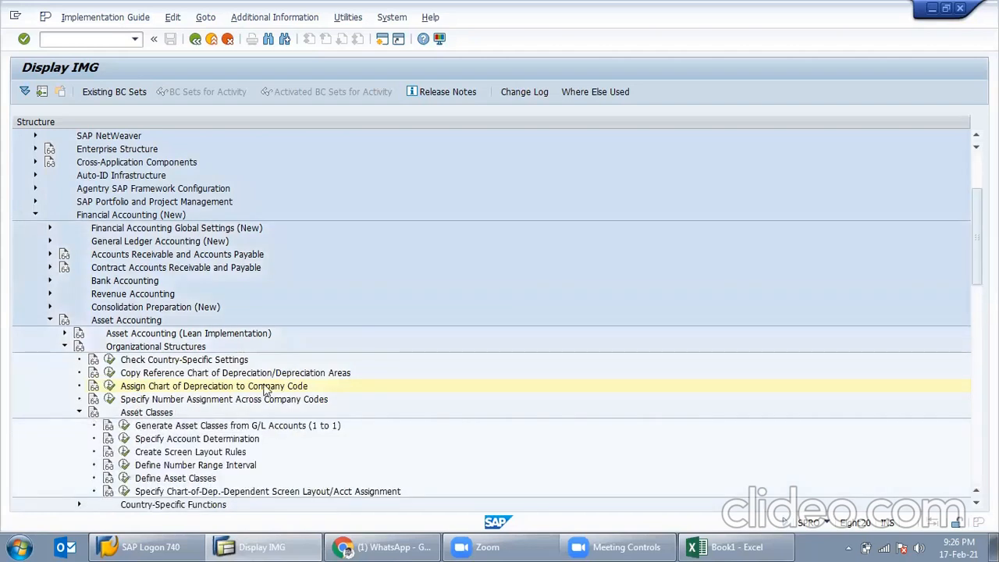
pyautogui.scroll(-2, 245, 399)
pyautogui.click(189, 373)
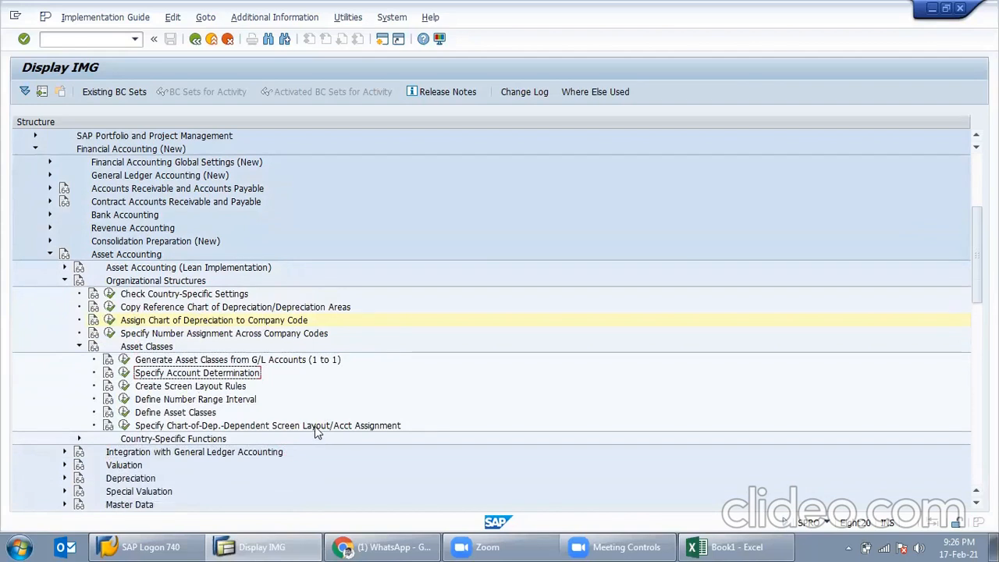
pyautogui.click(125, 373)
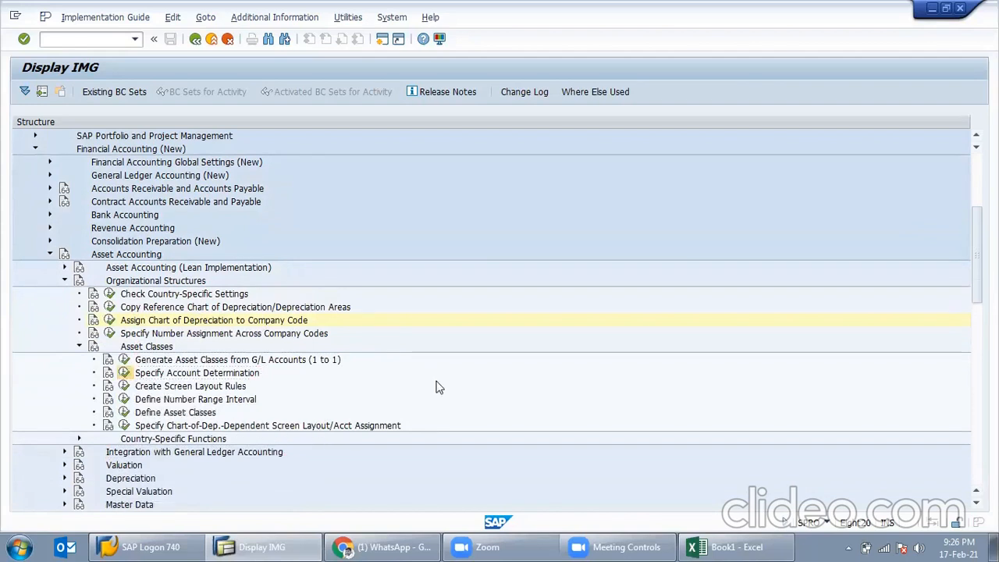
# Look through the existing account determinations and their names for entries suitable for copying
pyautogui.click(179, 159)
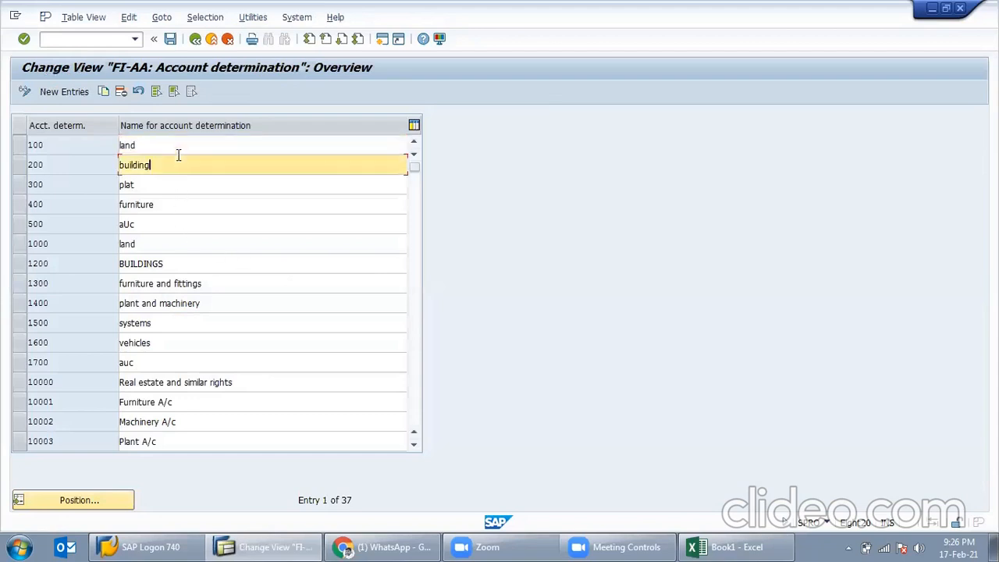
pyautogui.click(161, 180)
pyautogui.click(176, 201)
pyautogui.click(161, 243)
pyautogui.click(234, 264)
pyautogui.click(257, 306)
pyautogui.scroll(-1, 266, 316)
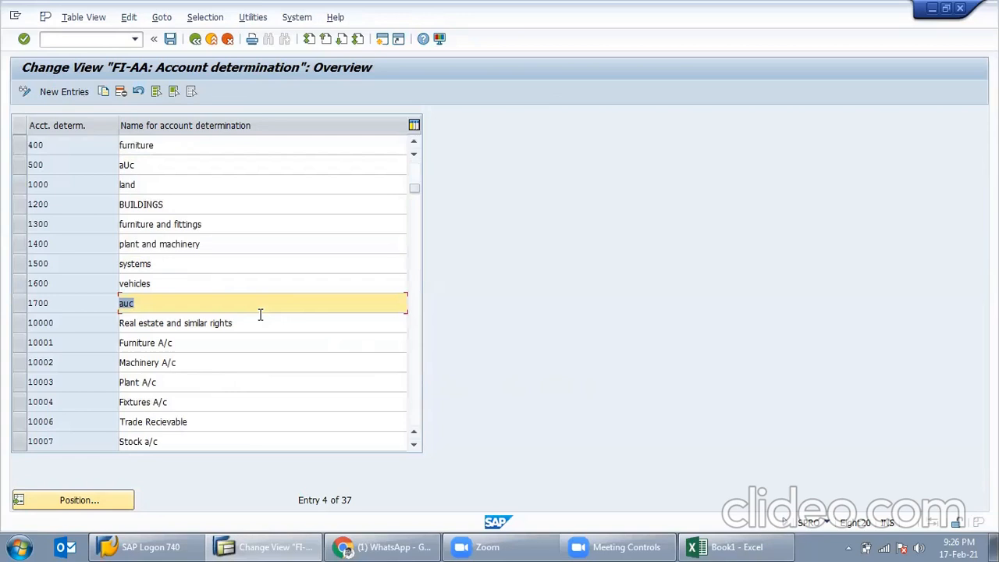
pyautogui.scroll(-1, 263, 344)
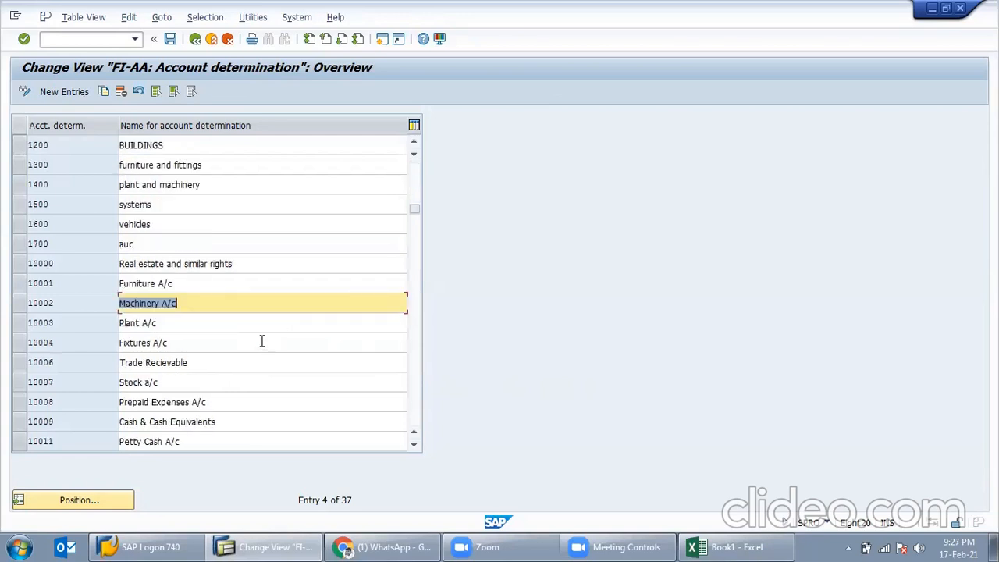
pyautogui.click(184, 342)
pyautogui.click(226, 357)
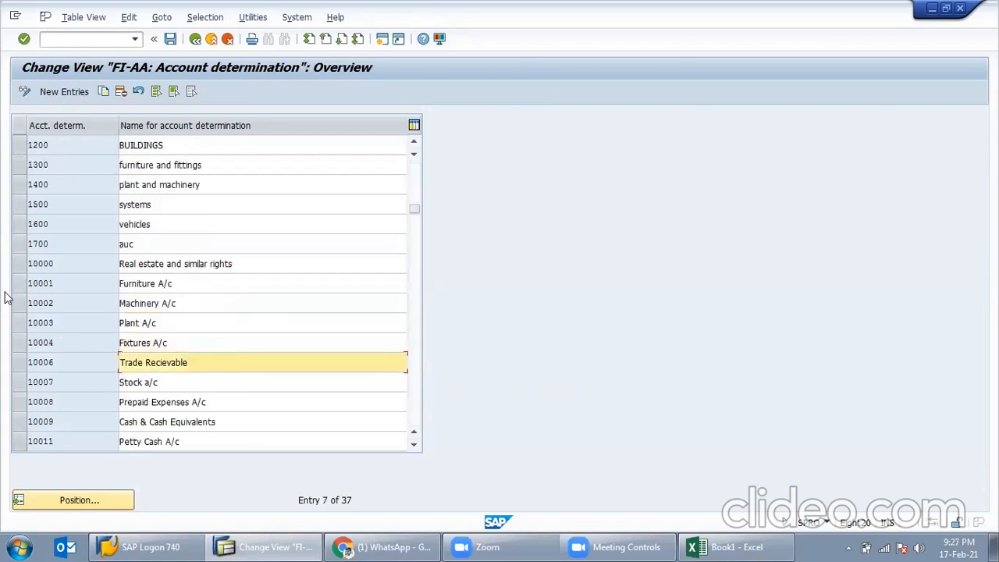
# Start copying account determinations 10001, 10002, 10003, 10004 and 10006 as new entries
pyautogui.moveTo(18, 284); pyautogui.dragTo(265, 375)
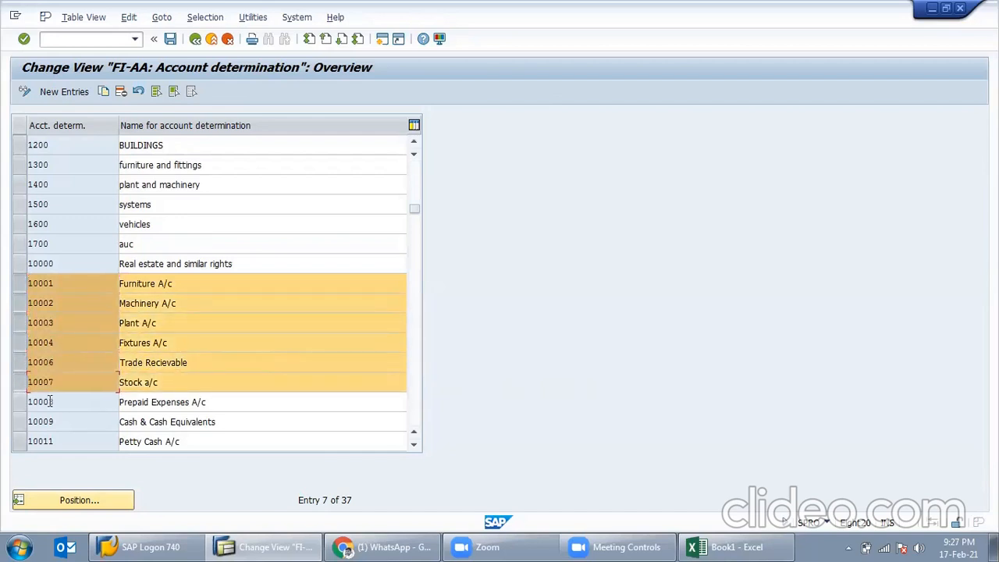
pyautogui.click(20, 381)
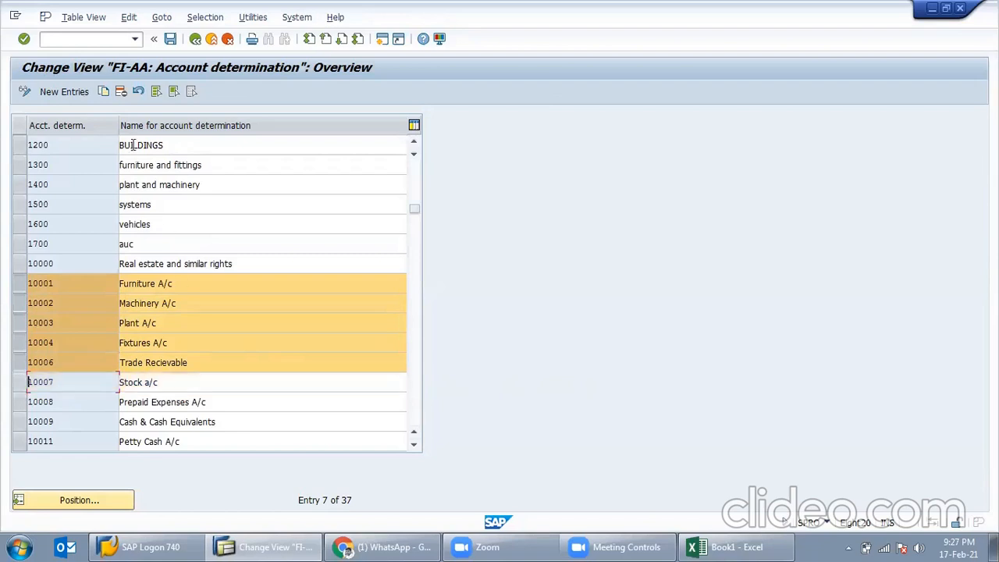
pyautogui.click(102, 91)
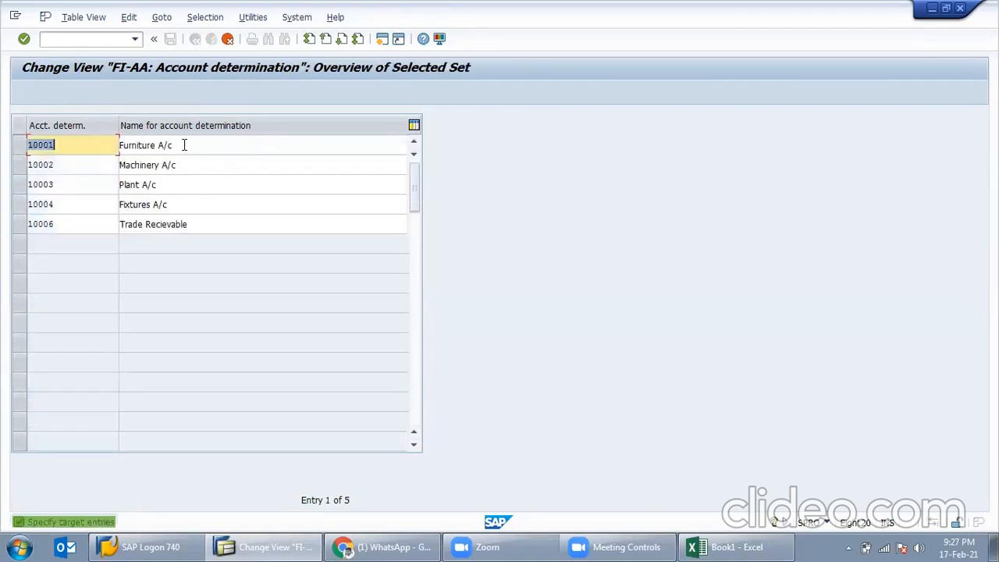
pyautogui.click(183, 145)
pyautogui.click(82, 146)
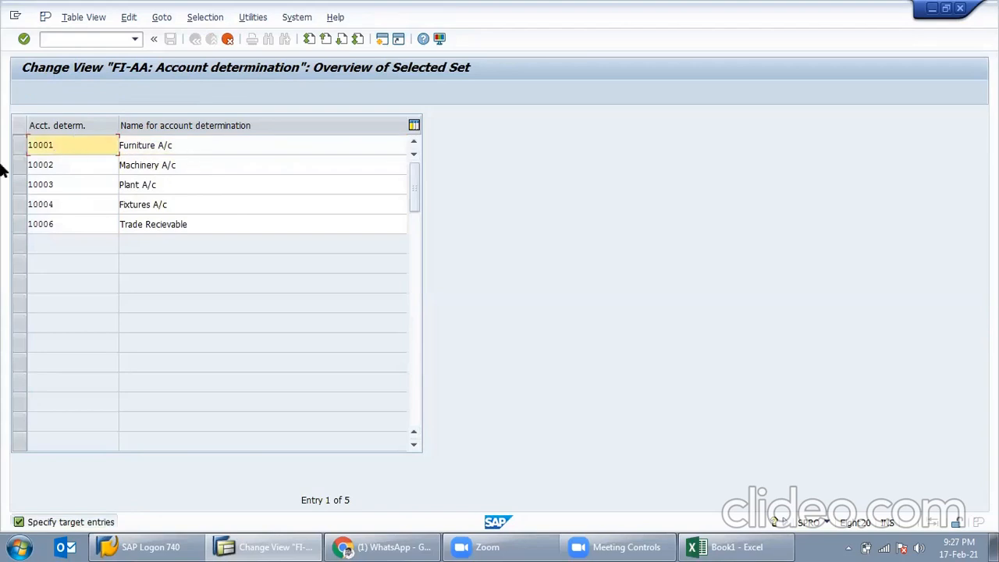
# Set the target keys of the copied Furniture and Machinery account determinations to M001 and M002
pyautogui.doubleClick(69, 146)
pyautogui.write('M00')
pyautogui.press('Down')
pyautogui.press('BackSpace')
pyautogui.press('BackSpace')
pyautogui.write('M001')
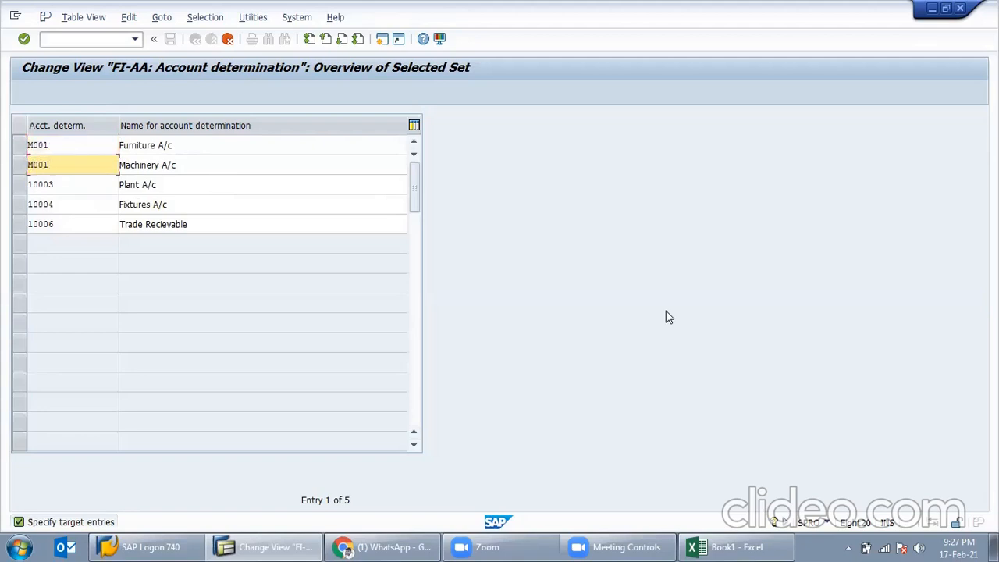
pyautogui.press('Return')
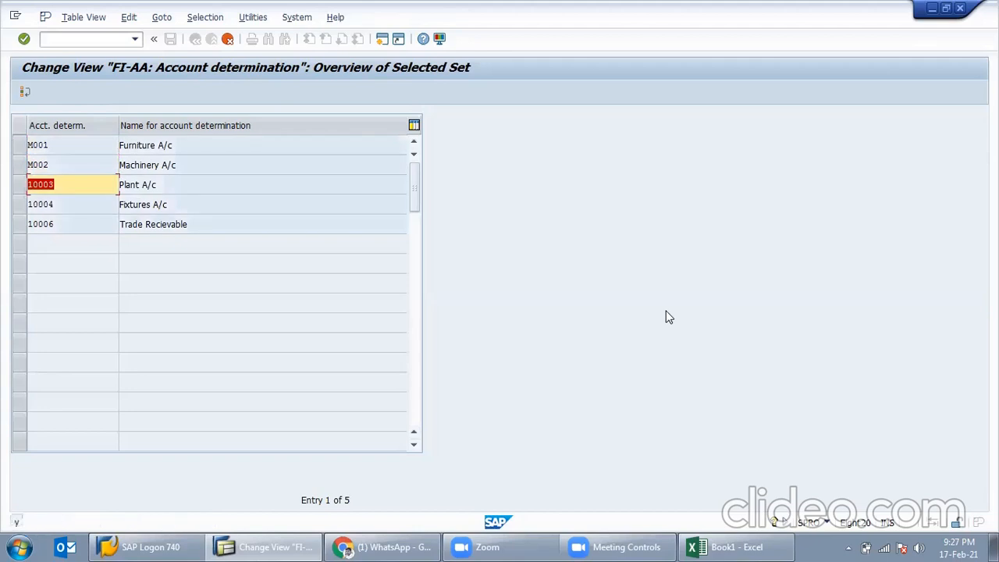
# Set the remaining target keys to M003 for Plant, M004 for Fixtures and M005 for Trade Recievable, and complete the copy
pyautogui.write('M003')
pyautogui.press('Return')
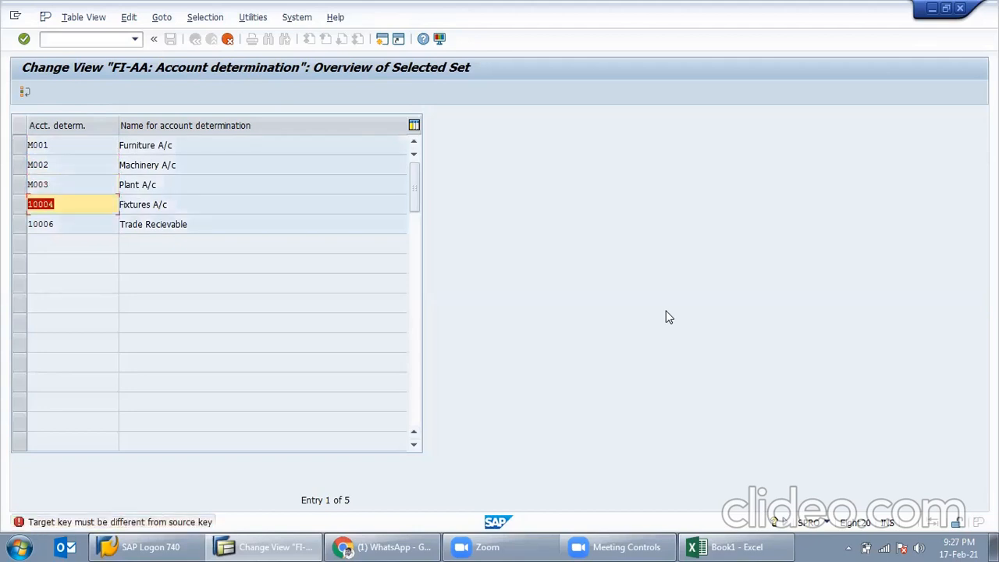
pyautogui.write('M004')
pyautogui.press('Return')
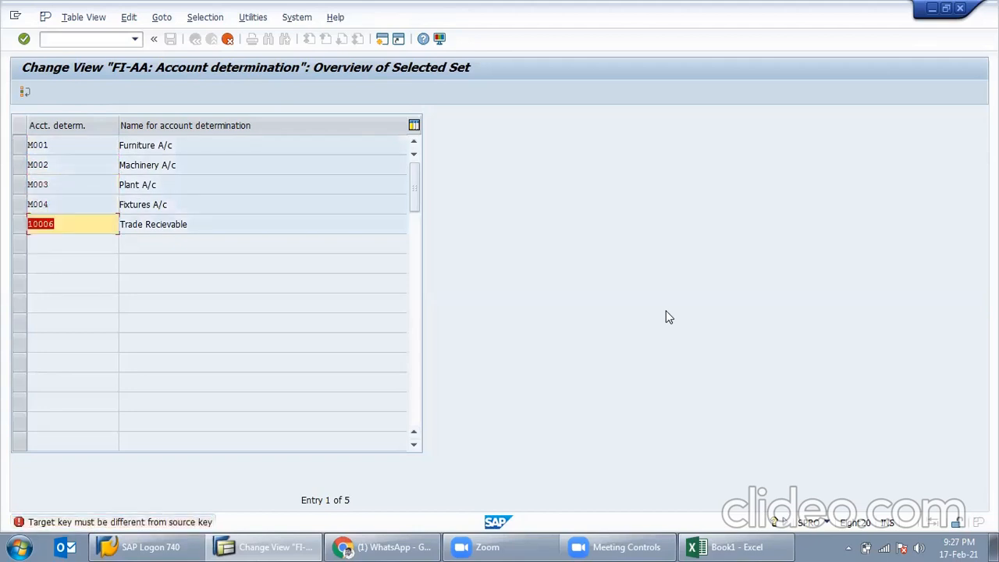
pyautogui.write('M005')
pyautogui.press('Return')
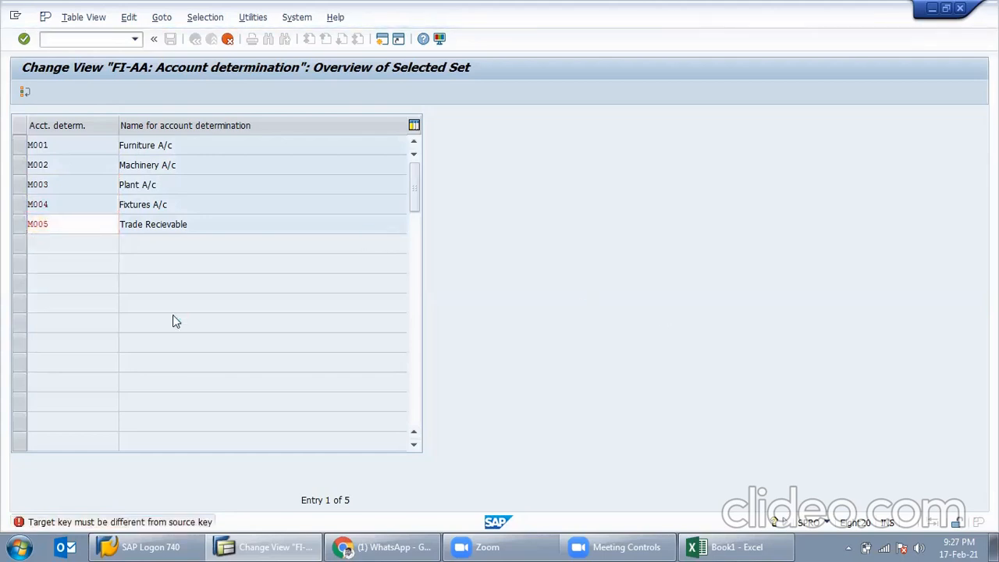
pyautogui.click(65, 165)
pyautogui.click(62, 201)
pyautogui.click(188, 149)
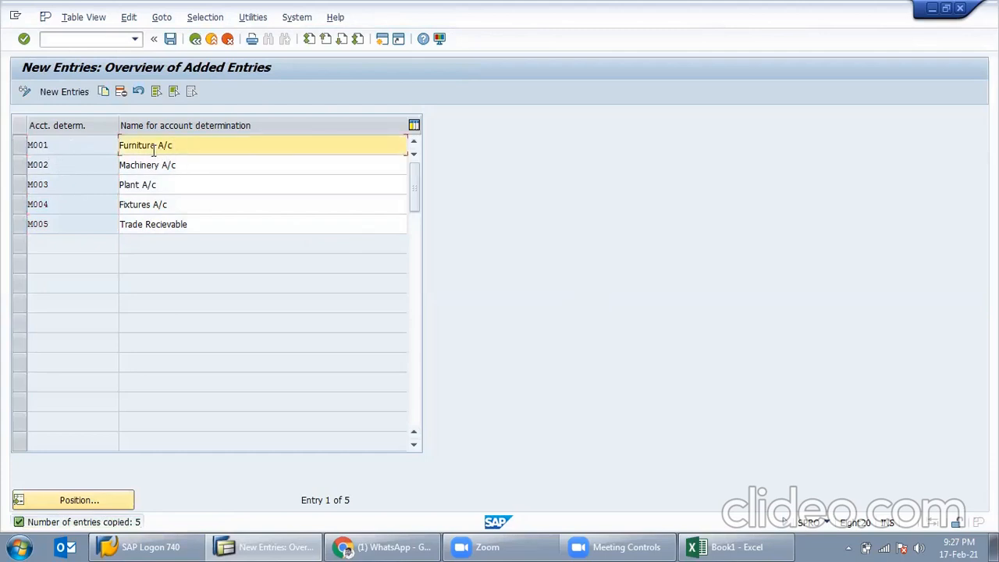
# Rename account determination M001 as Buildings for MISL and M002 as Machinery for MISL
pyautogui.doubleClick(157, 145)
pyautogui.press('BackSpace')
pyautogui.write('Buildings for MISL')
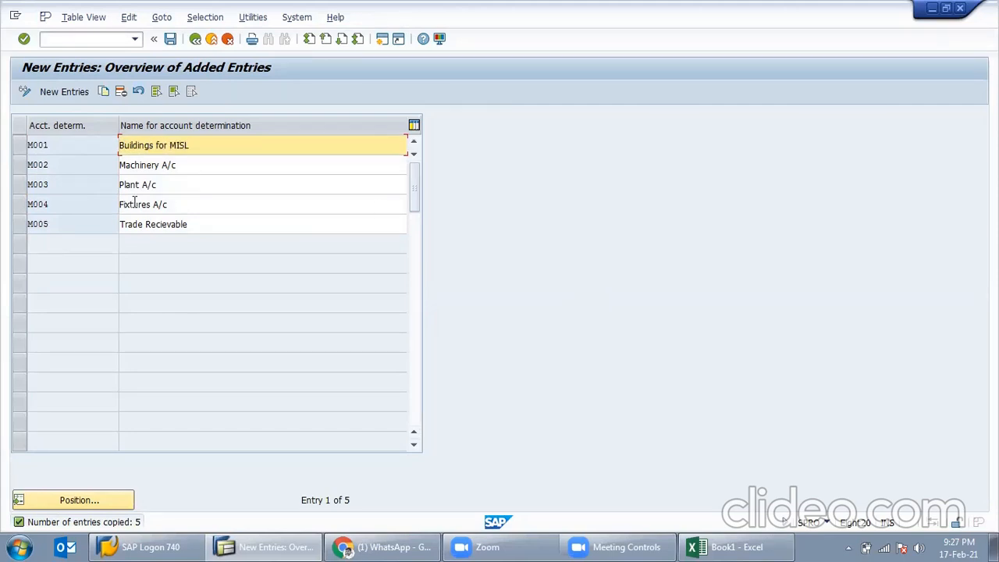
pyautogui.doubleClick(166, 165)
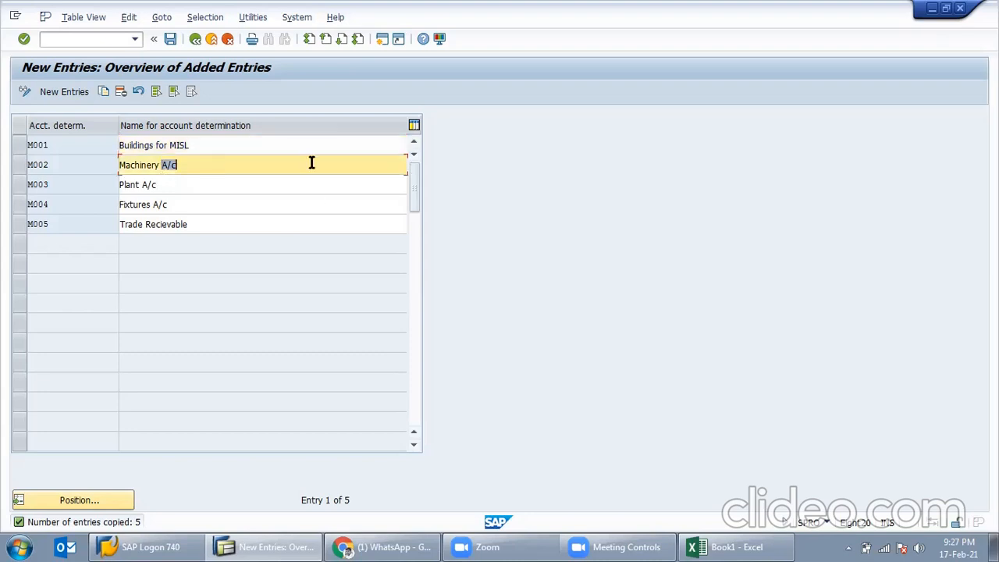
pyautogui.write('for MISL')
# Rename M003 as Plant for MISL, M004 as Fixtures for MISL and M005 as Trade Recievable MISL
pyautogui.doubleClick(145, 185)
pyautogui.write('for')
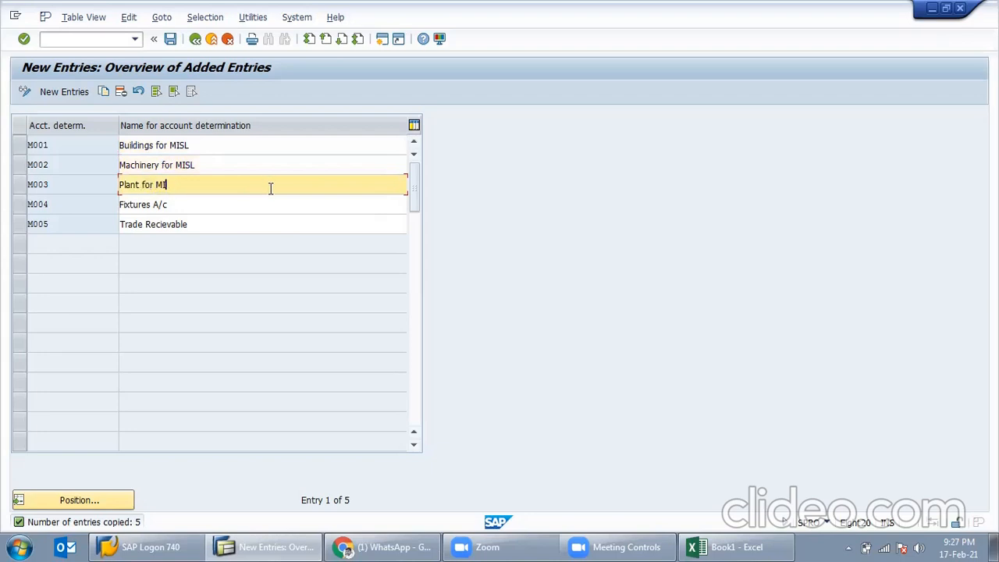
pyautogui.doubleClick(156, 204)
pyautogui.write('for MISL')
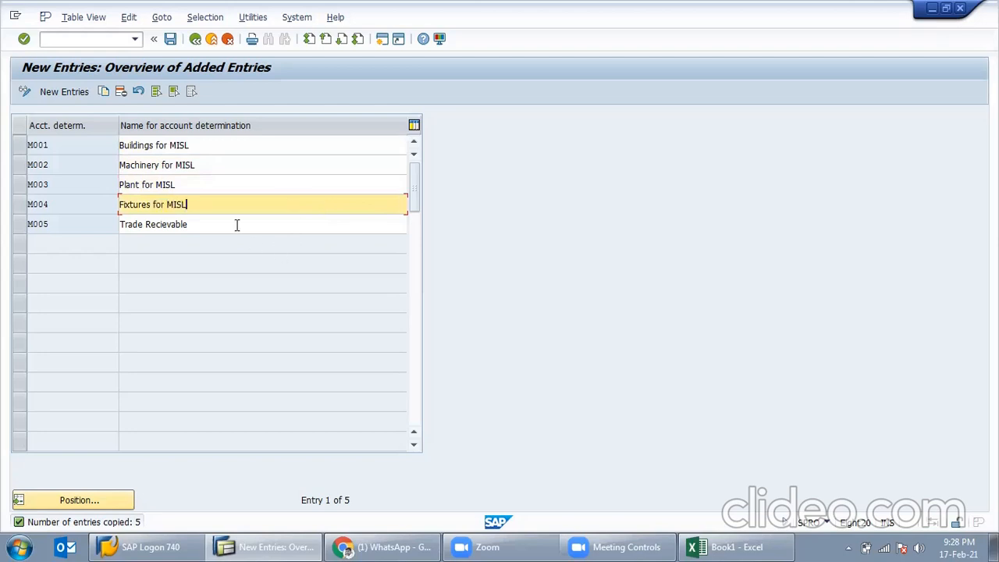
pyautogui.click(267, 224)
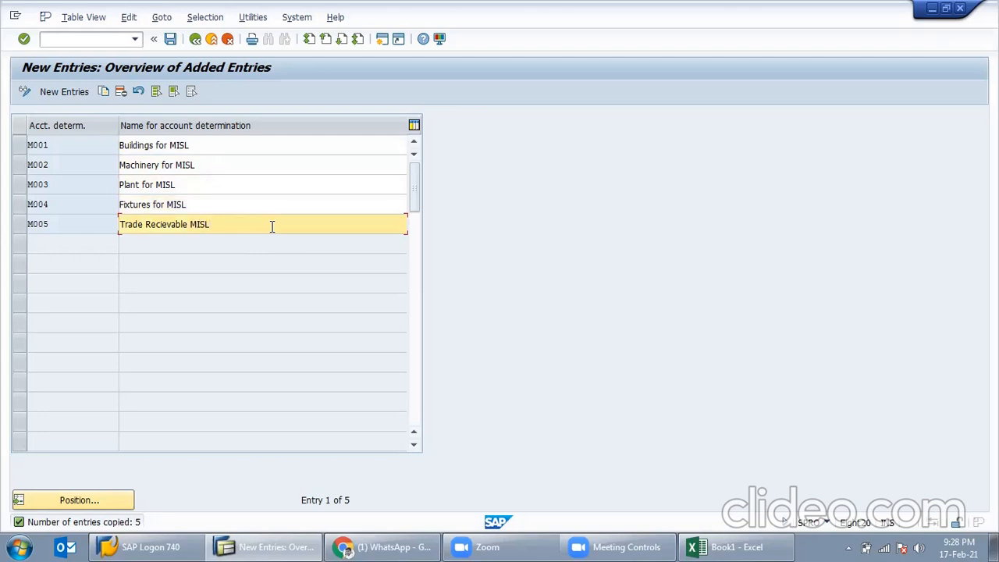
pyautogui.tripleClick(272, 226)
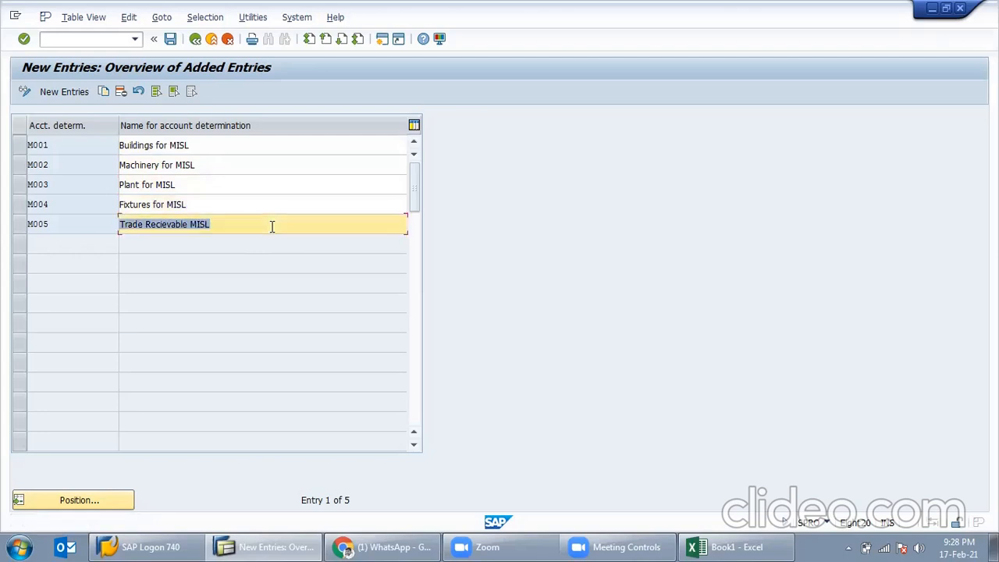
# Save the new account determinations and accept the customizing request
pyautogui.click(173, 44)
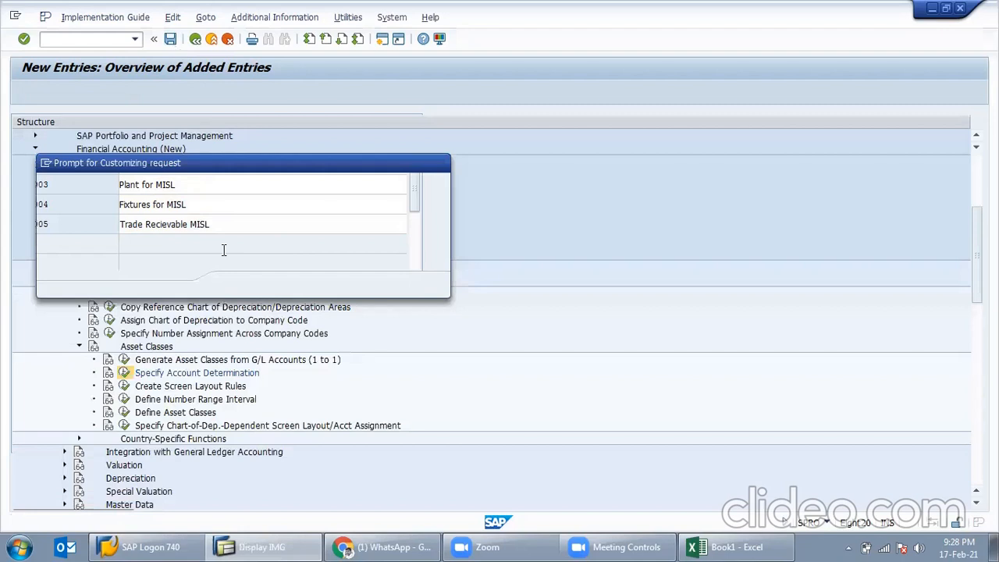
pyautogui.click(238, 284)
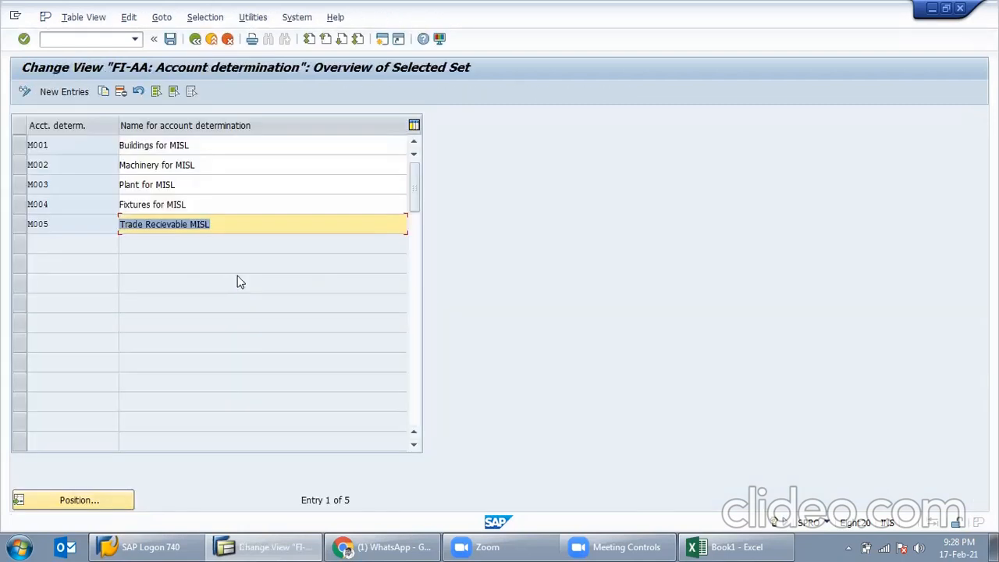
pyautogui.click(220, 139)
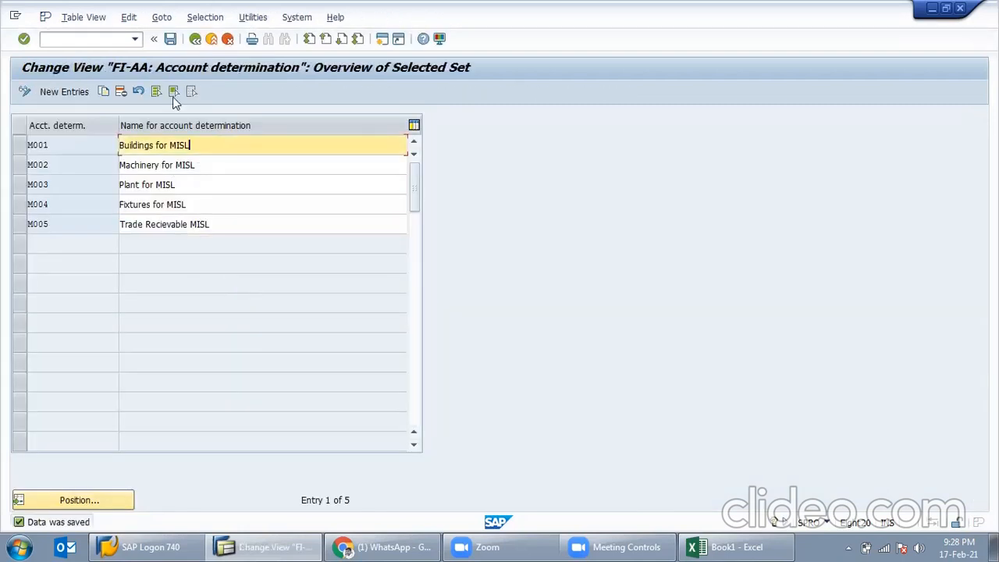
# Return to the full account determination list and position it at M001 to check the new MISL entries
pyautogui.click(195, 39)
pyautogui.scroll(-4, 216, 277)
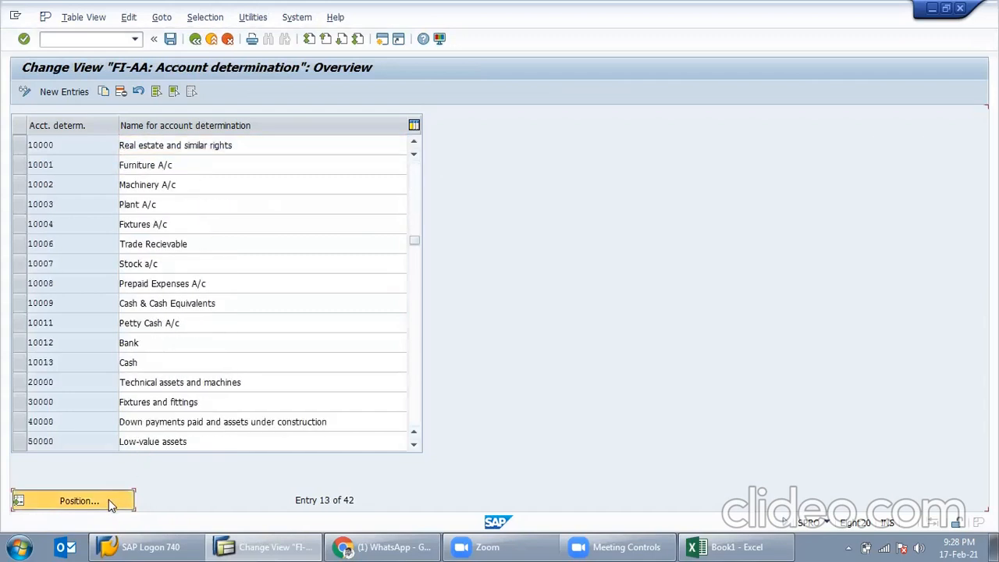
pyautogui.click(79, 500)
pyautogui.write('m001')
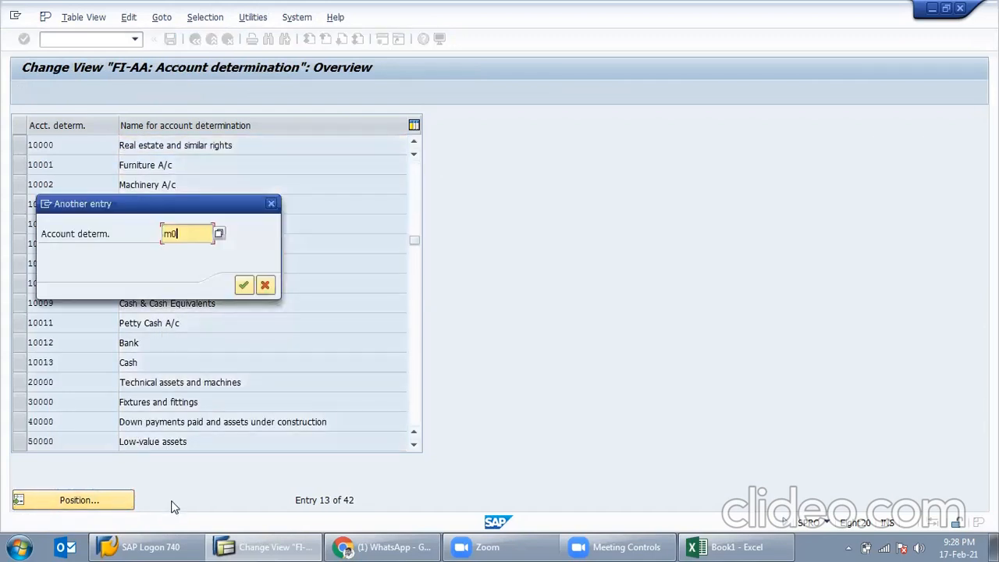
pyautogui.press('Return')
pyautogui.click(194, 173)
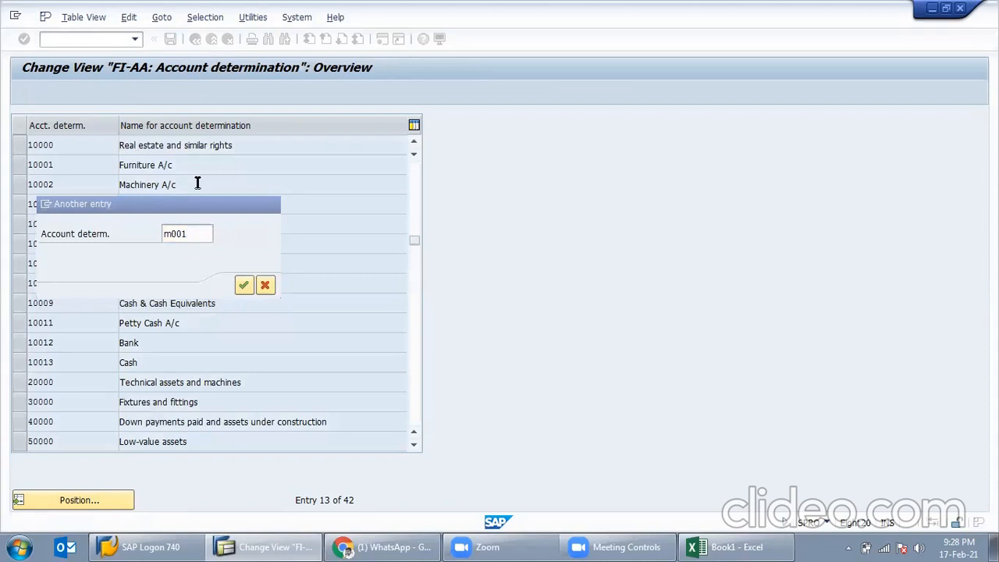
pyautogui.click(263, 236)
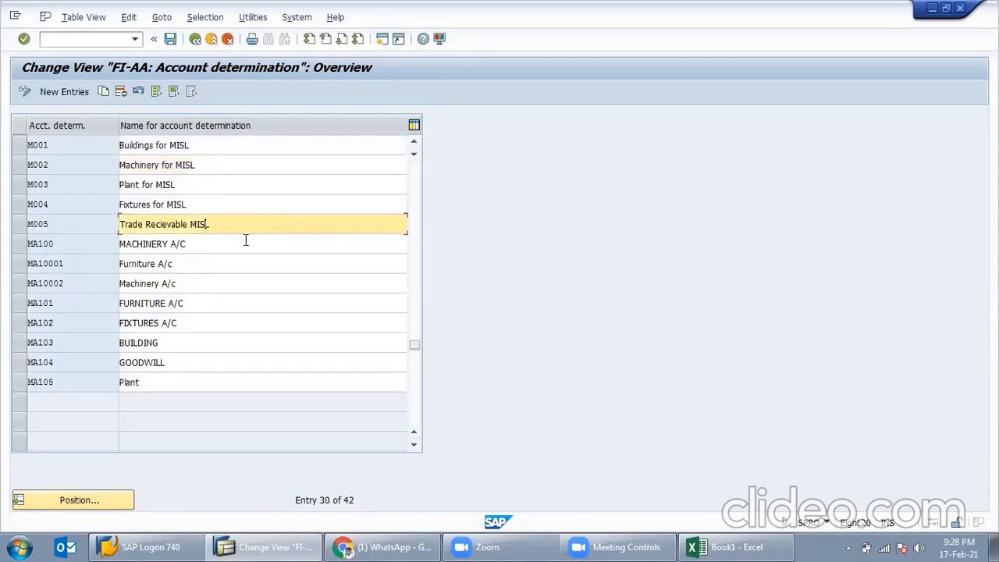
# Return to the implementation guide and open Create Screen Layout Rules under Asset Classes
pyautogui.click(195, 38)
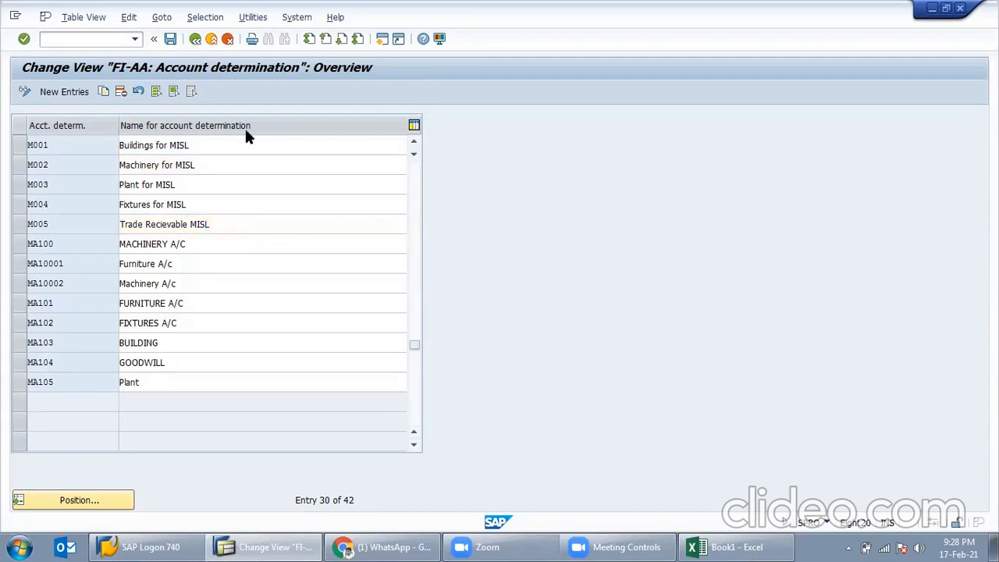
pyautogui.click(333, 387)
pyautogui.click(122, 388)
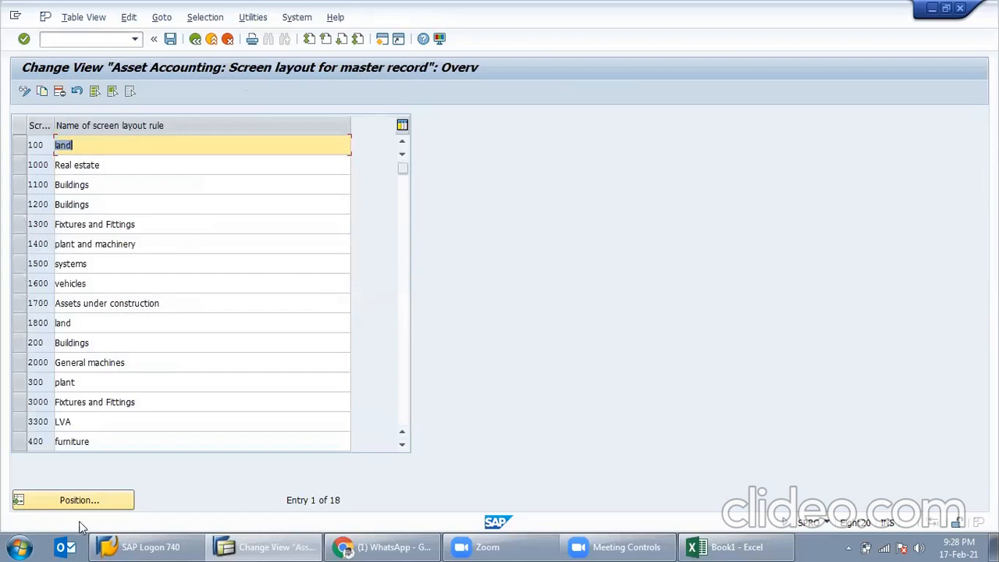
# Search the screen layout rules for M001 and look through the existing rules for entries suitable for copying
pyautogui.click(104, 500)
pyautogui.write('mm')
pyautogui.press('Return')
pyautogui.press('BackSpace')
pyautogui.write('001')
pyautogui.press('Return')
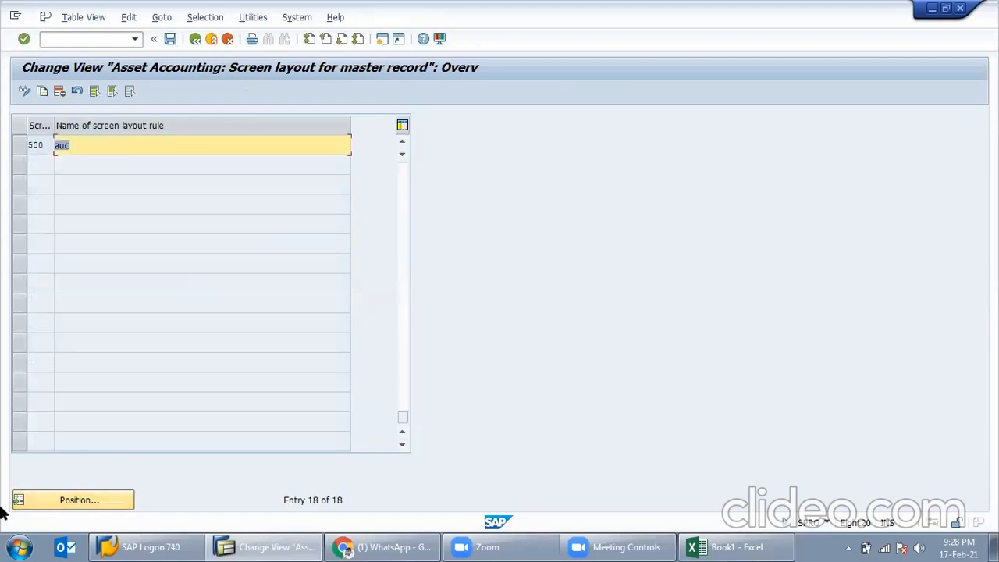
pyautogui.scroll(5, 129, 188)
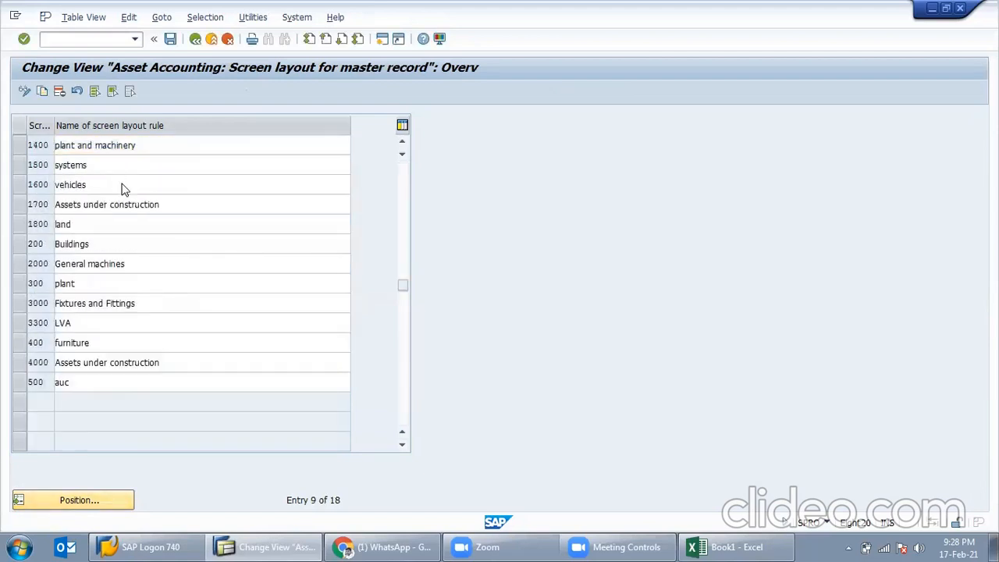
pyautogui.scroll(4, 122, 193)
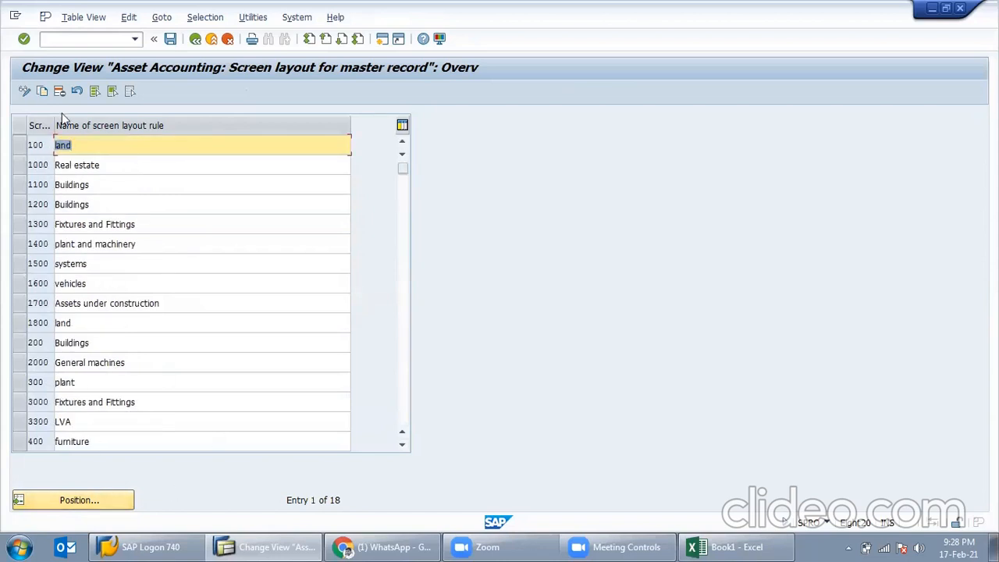
pyautogui.click(195, 41)
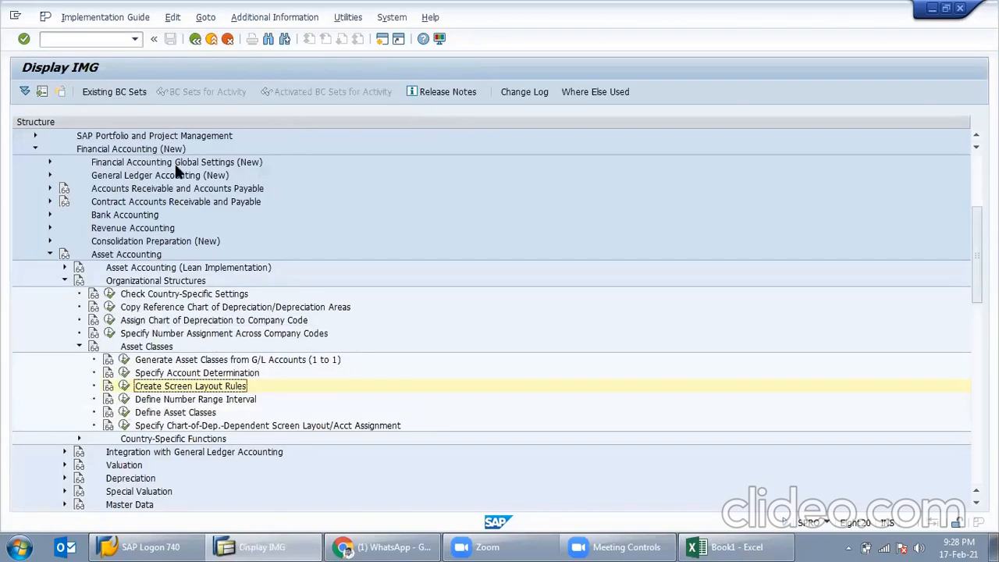
pyautogui.click(126, 389)
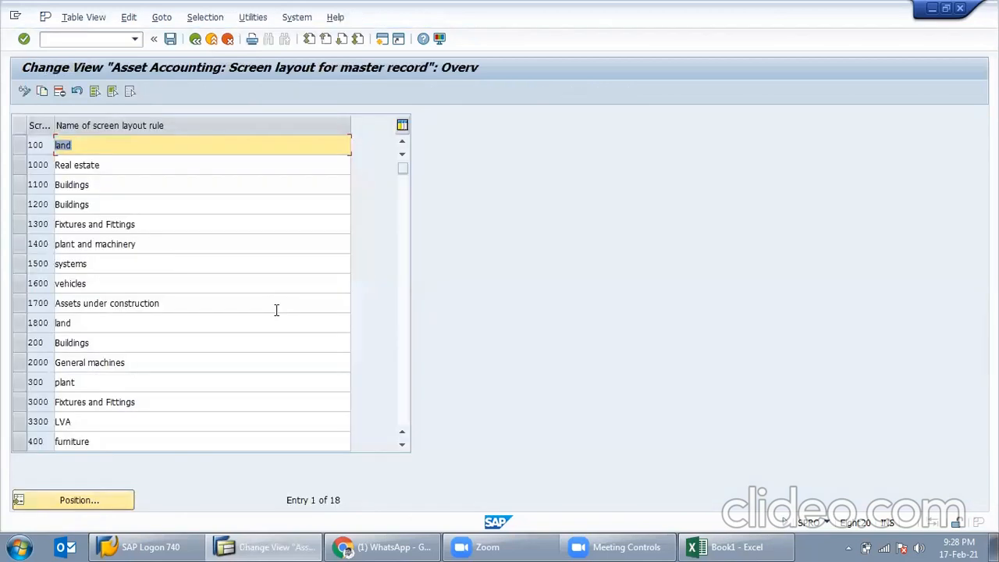
pyautogui.scroll(-3, 146, 316)
pyautogui.scroll(1, 144, 308)
# Select screen layout rules 1100, 1300, 1400, 1500 and 1600 and copy them as templates for new rules
pyautogui.click(21, 224)
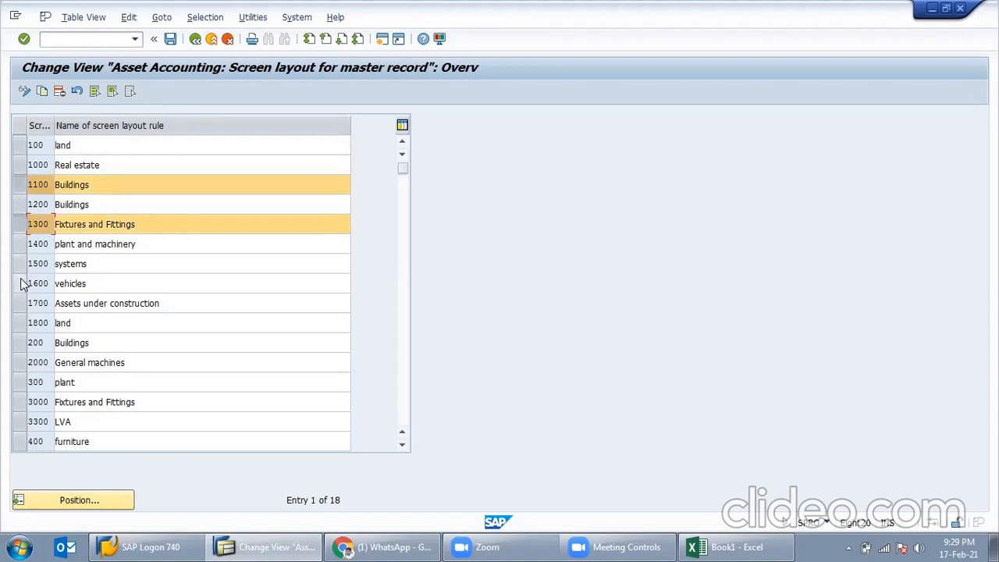
pyautogui.click(23, 245)
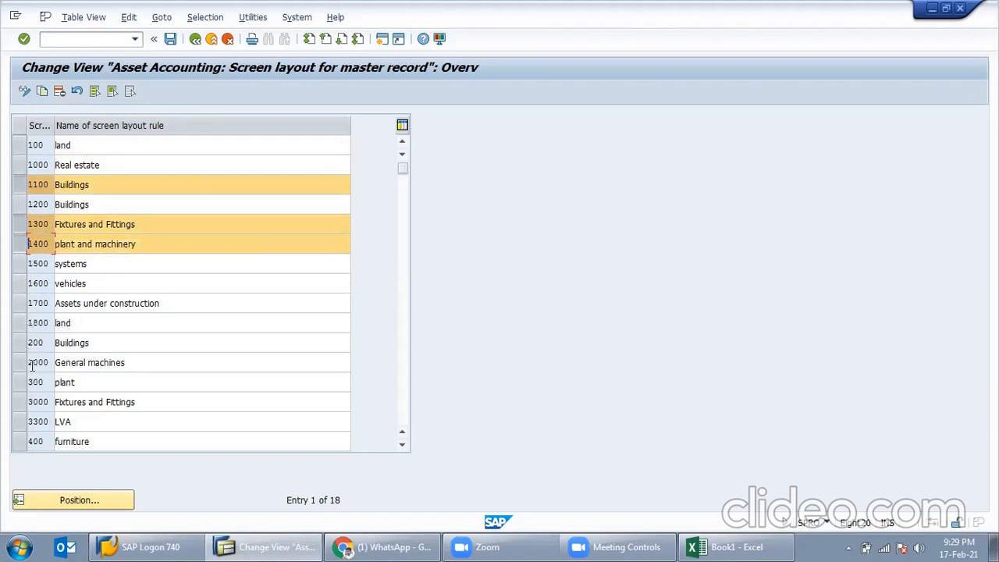
pyautogui.moveTo(21, 270); pyautogui.dragTo(20, 284)
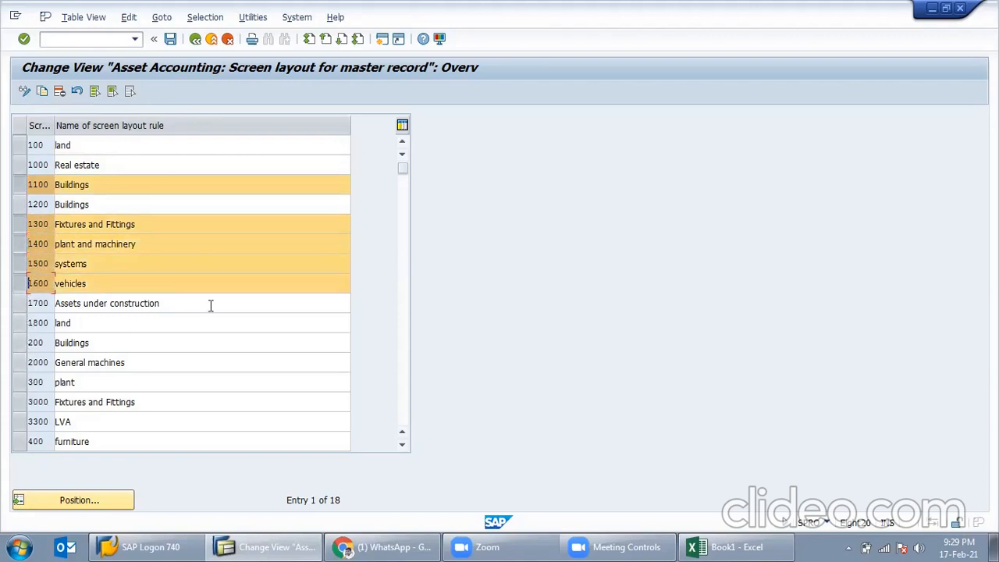
pyautogui.click(43, 92)
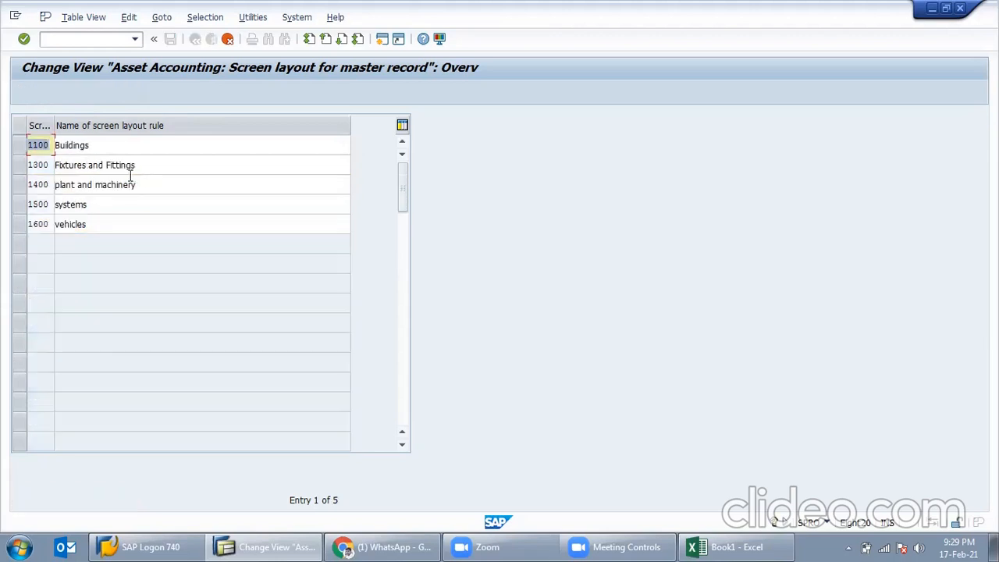
# Set the copied Buildings rule's key to M001 and its name to "Buildings for MISL"
pyautogui.write('M001')
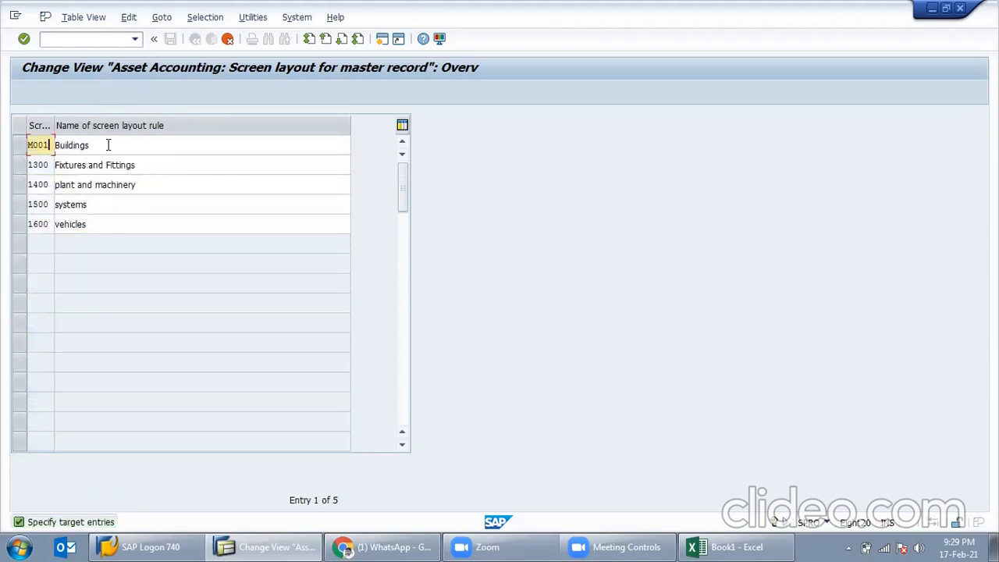
pyautogui.press('Tab')
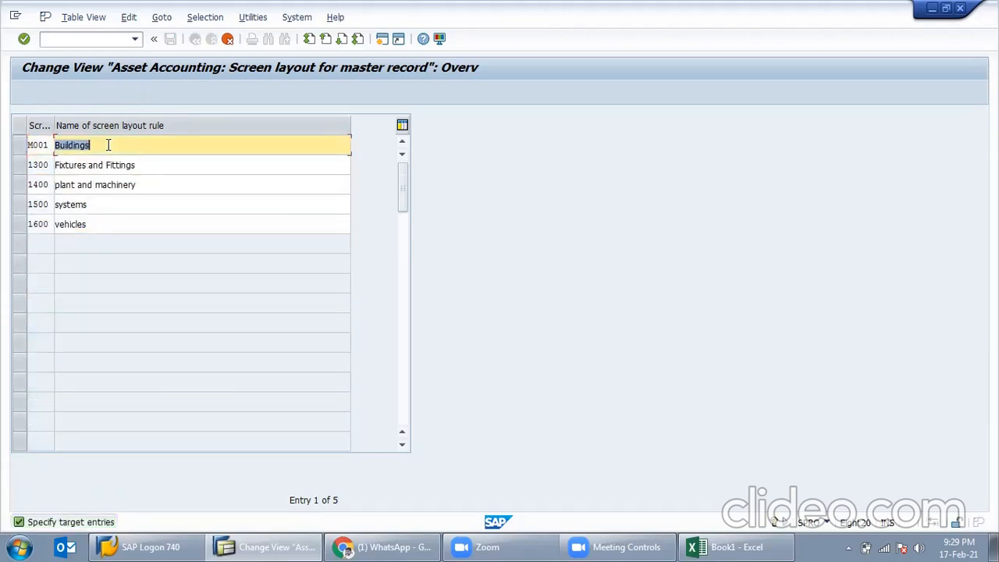
pyautogui.click(108, 145)
pyautogui.write('for IISL')
pyautogui.press('Tab')
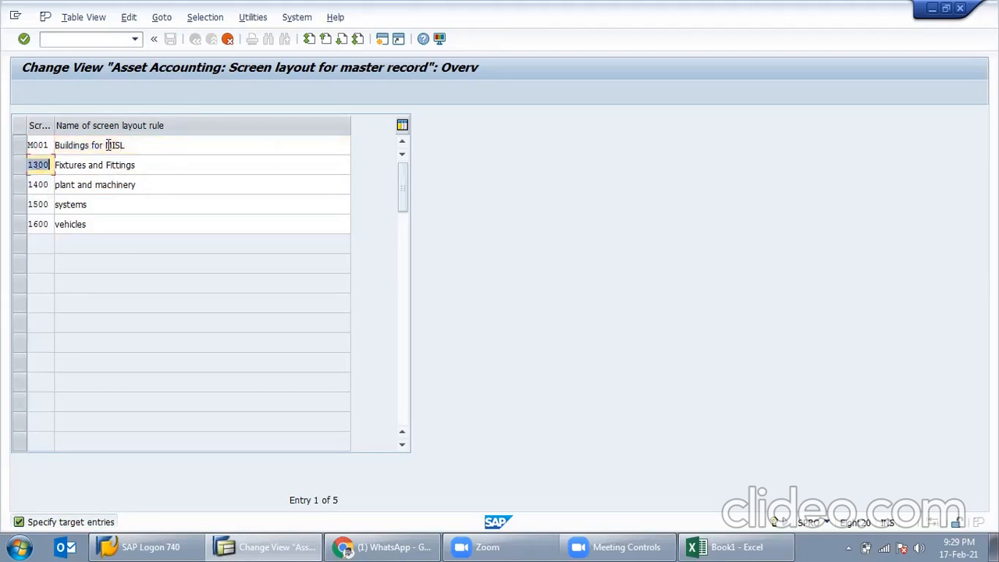
# Set the copied Fixtures and Fittings rule's key to M002 and its name to "Fixtures and Fittings for MISL"
pyautogui.write('M002')
pyautogui.press('Tab')
pyautogui.press('End')
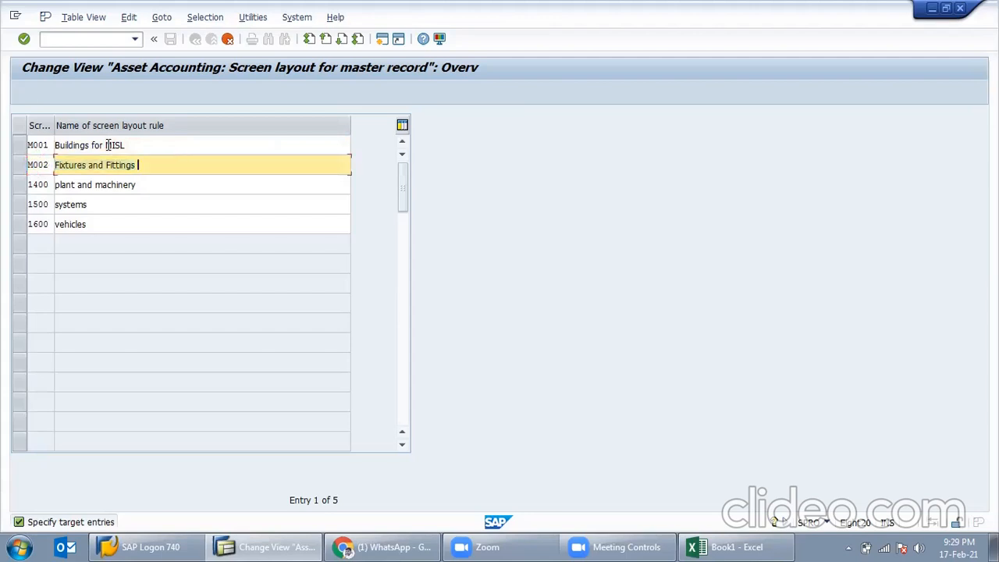
pyautogui.write('for MISL')
pyautogui.press('Tab')
# Give the copied plant and machinery rule key M003 and add "for MISL" to its name
pyautogui.write('M003')
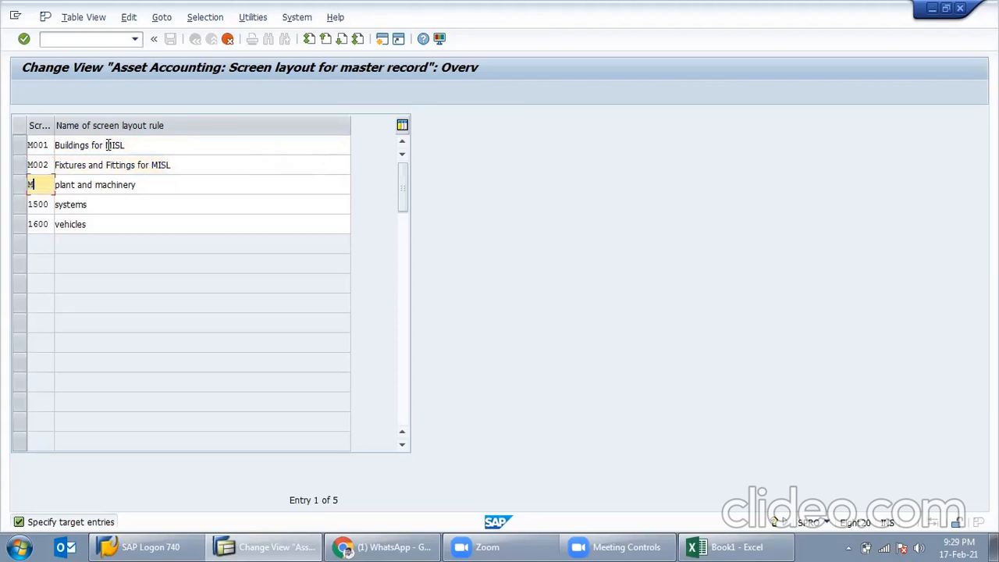
pyautogui.press('Tab')
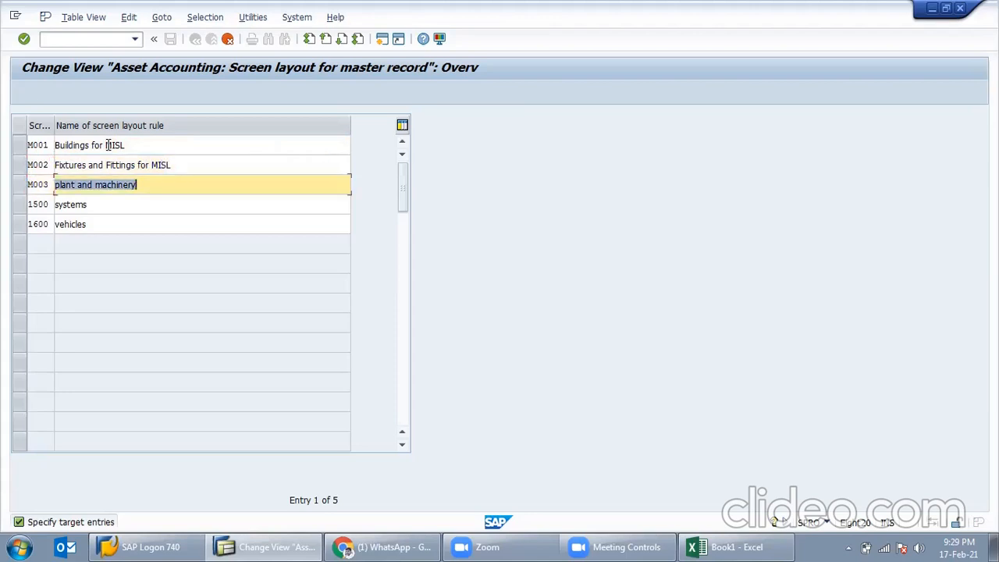
pyautogui.press('End')
pyautogui.write('for MISL')
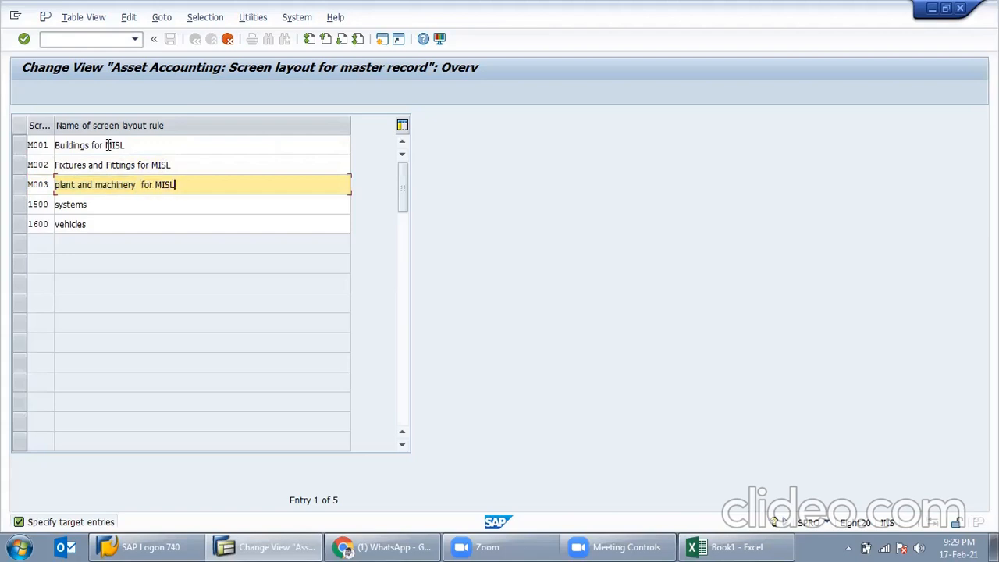
# Change the copied systems rule to key m004 and rename it "Land for MISL"
pyautogui.press('Tab')
pyautogui.write('m0')
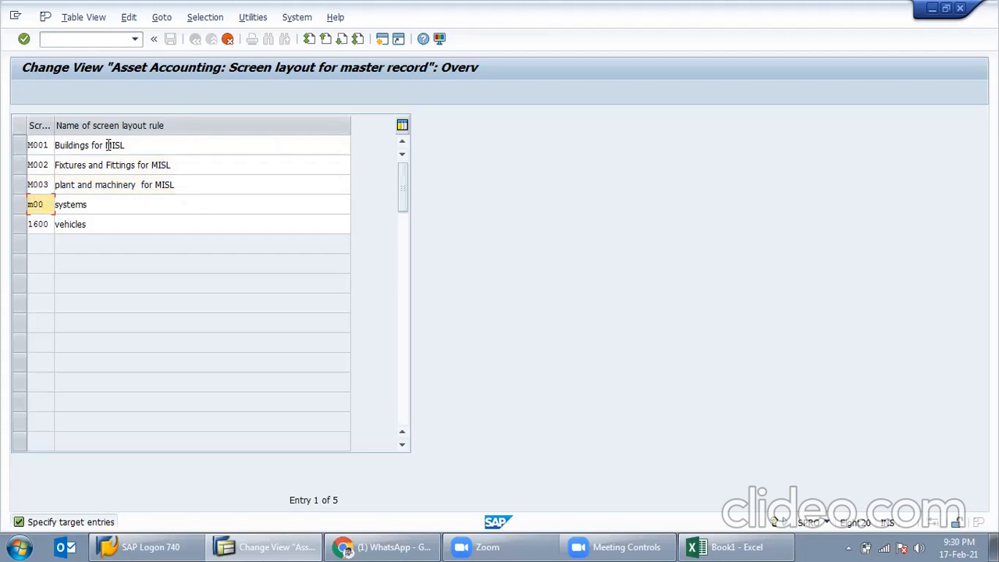
pyautogui.write('04')
pyautogui.press('Tab')
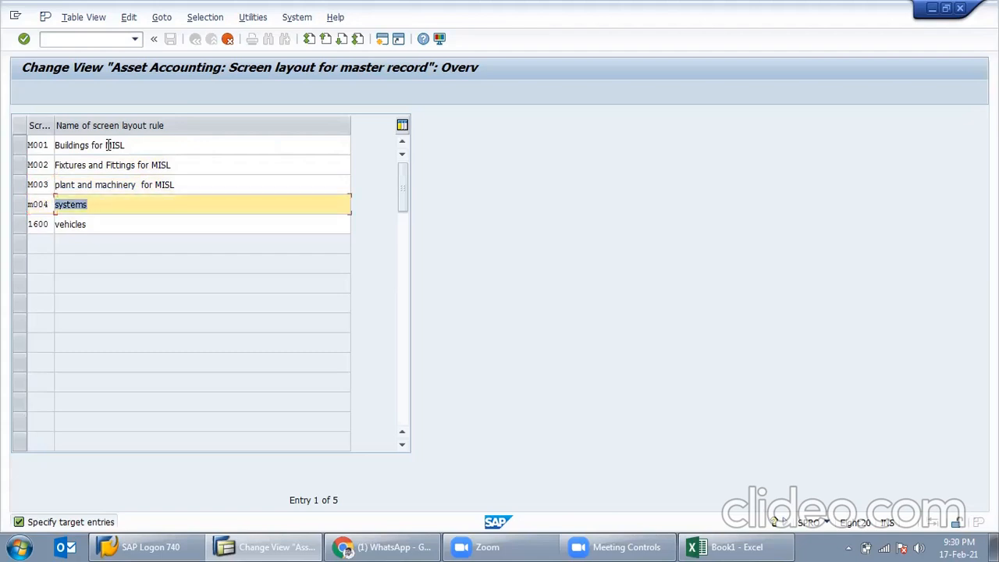
pyautogui.write('f')
pyautogui.write('Lan')
pyautogui.write('d for MISL')
# Change the copied vehicles rule to key M005 and rename it "Trade Receivable for MISL"
pyautogui.doubleClick(33, 227)
pyautogui.write('M005')
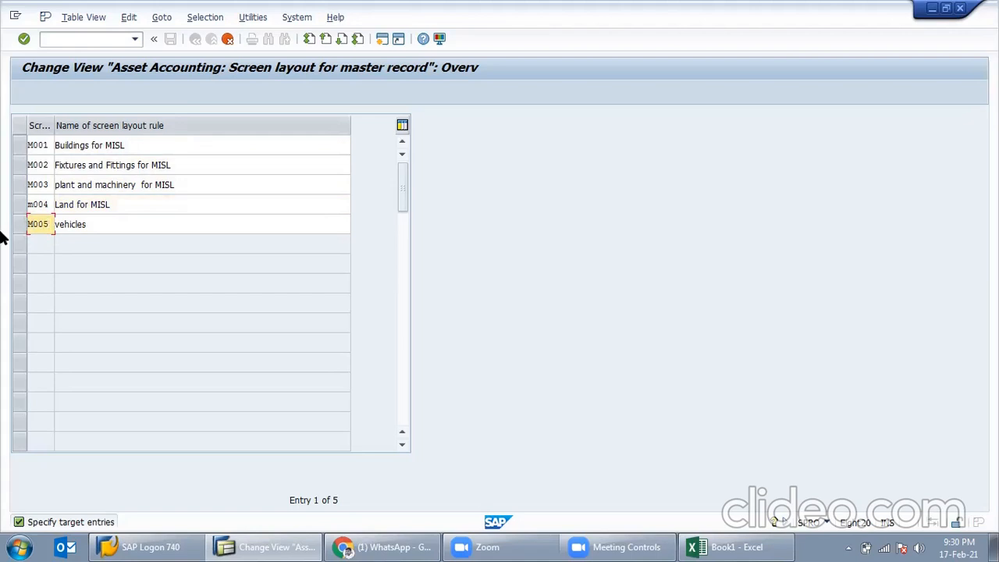
pyautogui.press('Tab')
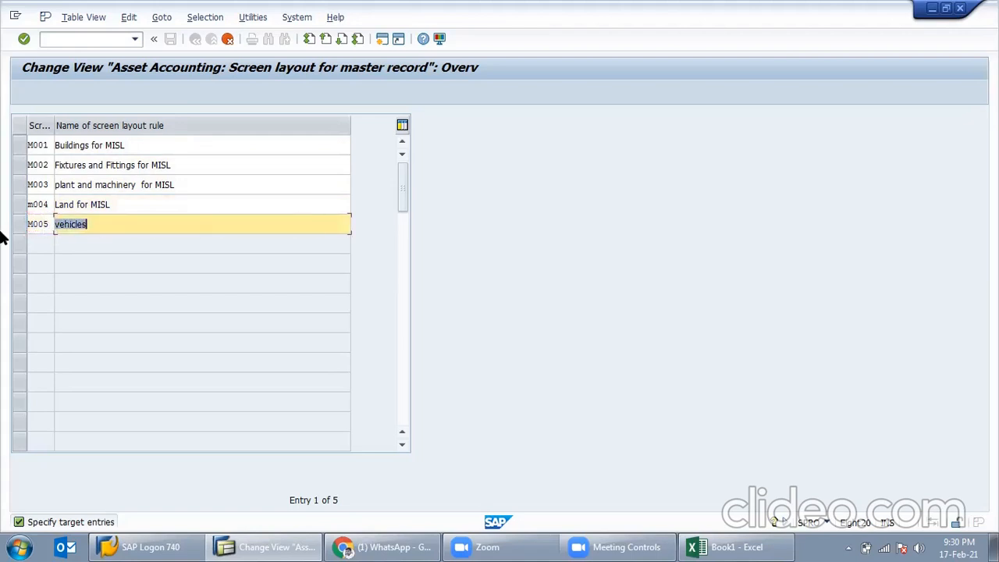
pyautogui.write('Trade Receivable for MISL')
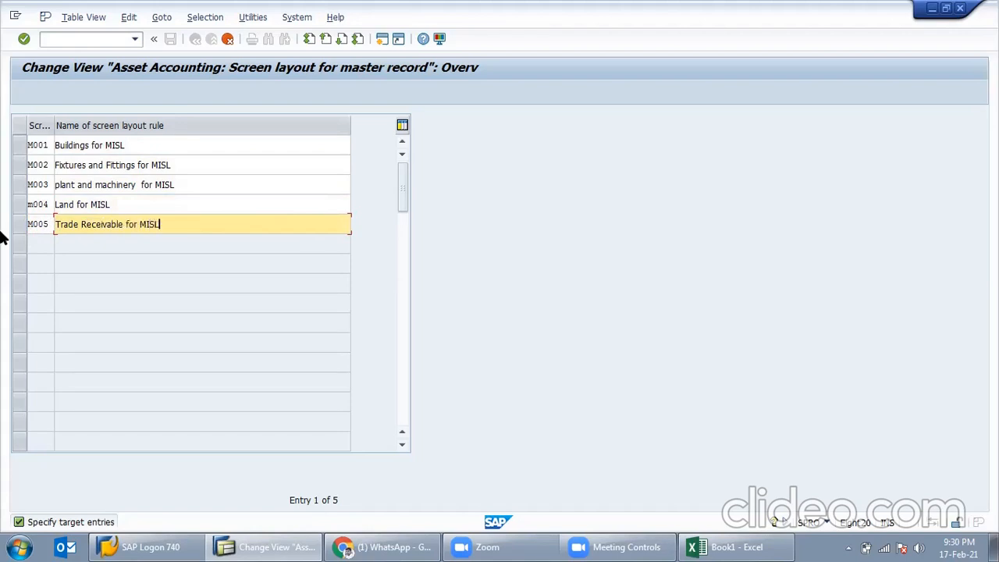
# Confirm and save the new screen layout rules under the Asset Configuration customizing request, and return to the full rule list
pyautogui.press('Return')
pyautogui.click(170, 38)
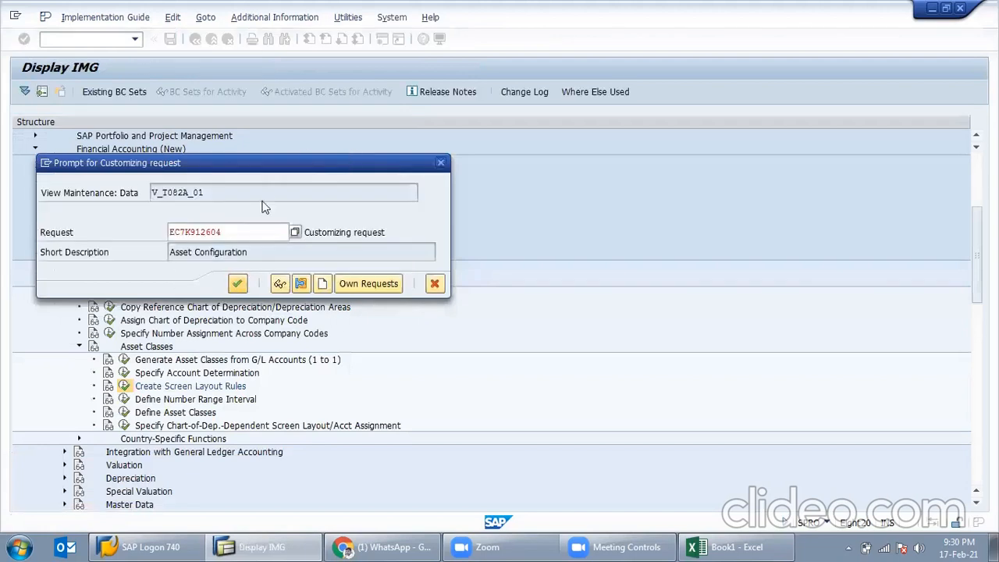
pyautogui.click(238, 284)
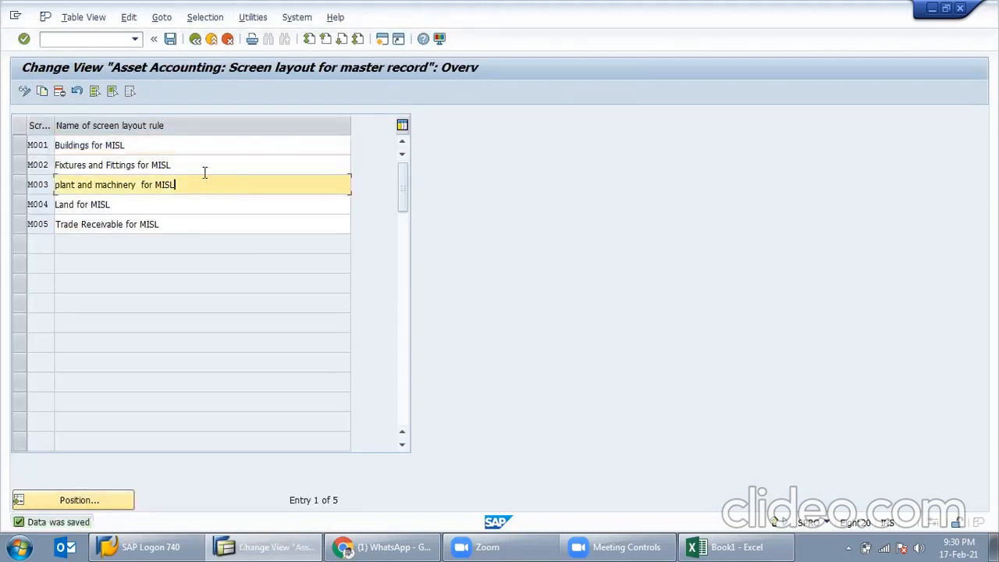
pyautogui.doubleClick(78, 145)
pyautogui.click(195, 39)
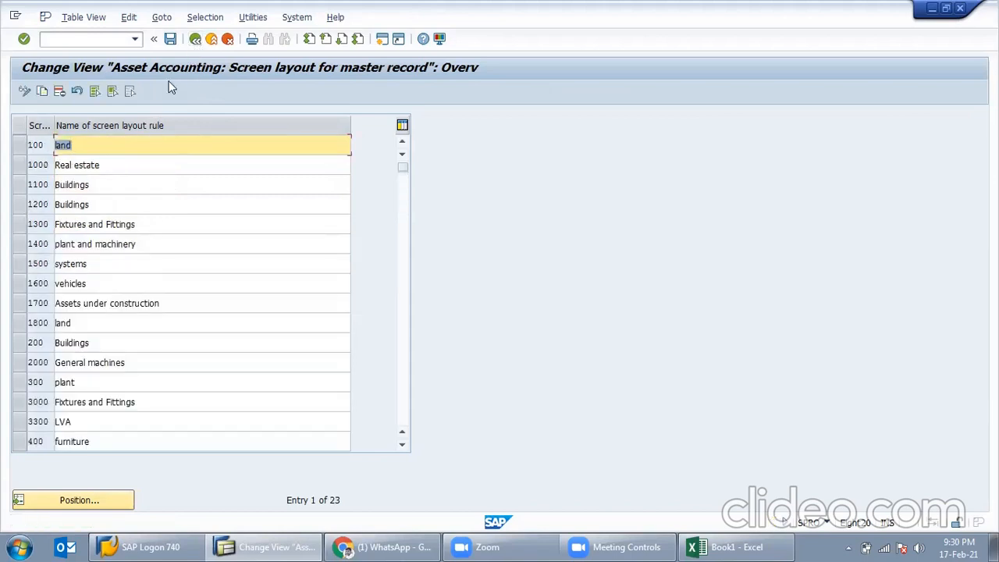
# Return to the implementation guide, open Define Number Range Interval, and open interval maintenance for company code MISL in change mode
pyautogui.click(194, 38)
pyautogui.click(161, 399)
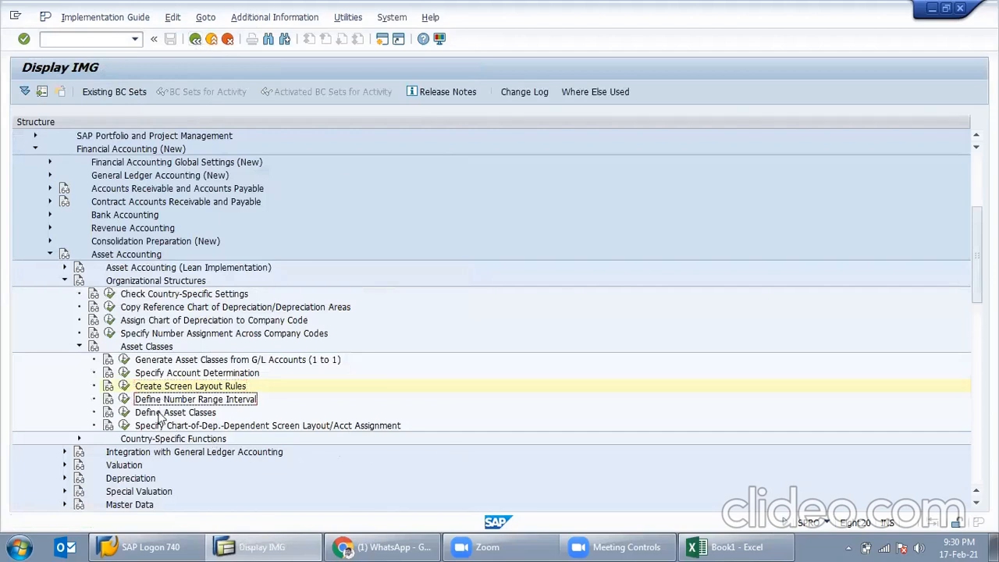
pyautogui.click(124, 399)
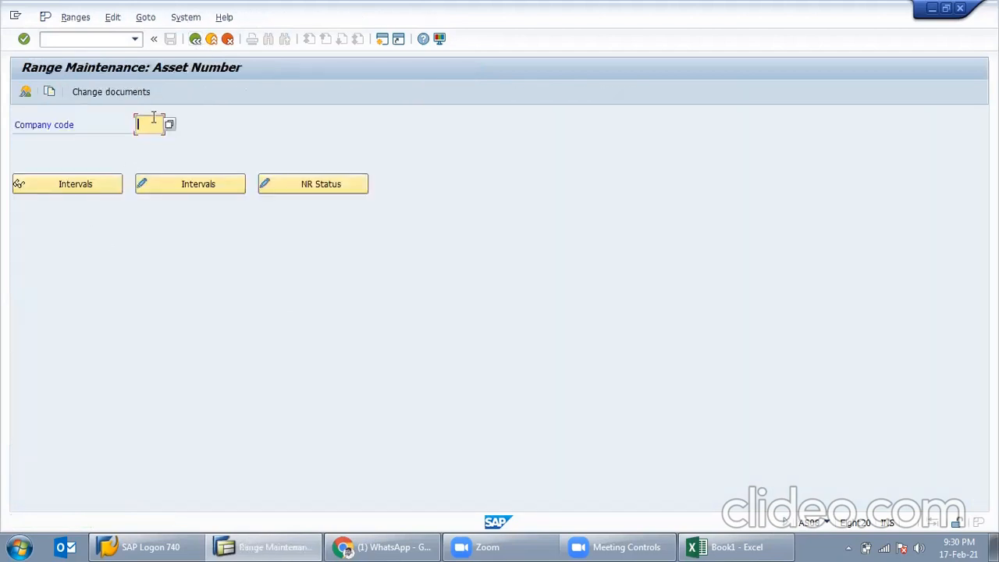
pyautogui.write('MIST')
pyautogui.press('Return')
pyautogui.click(184, 187)
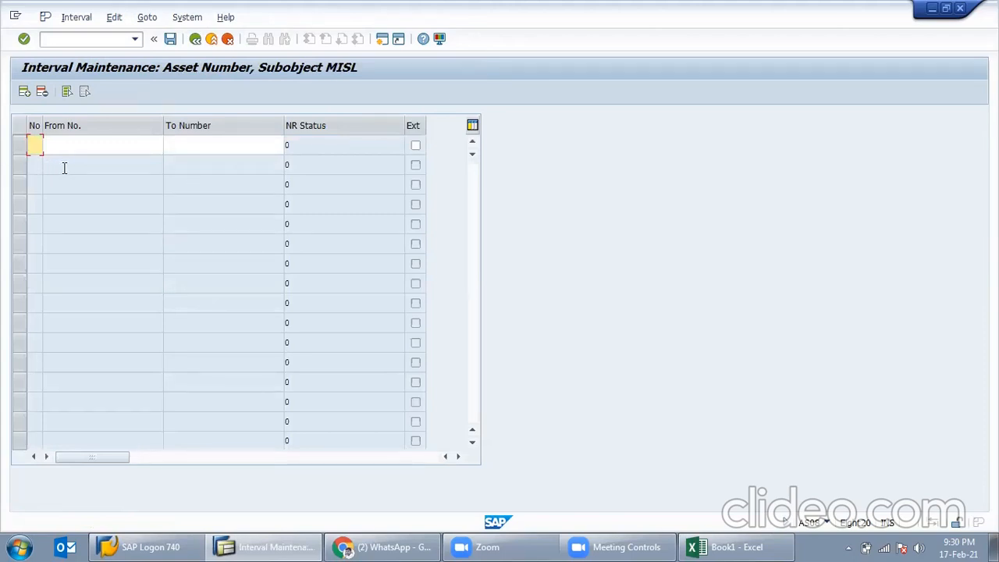
# Enter asset number interval 01 with a range from M001 to M099
pyautogui.write('01')
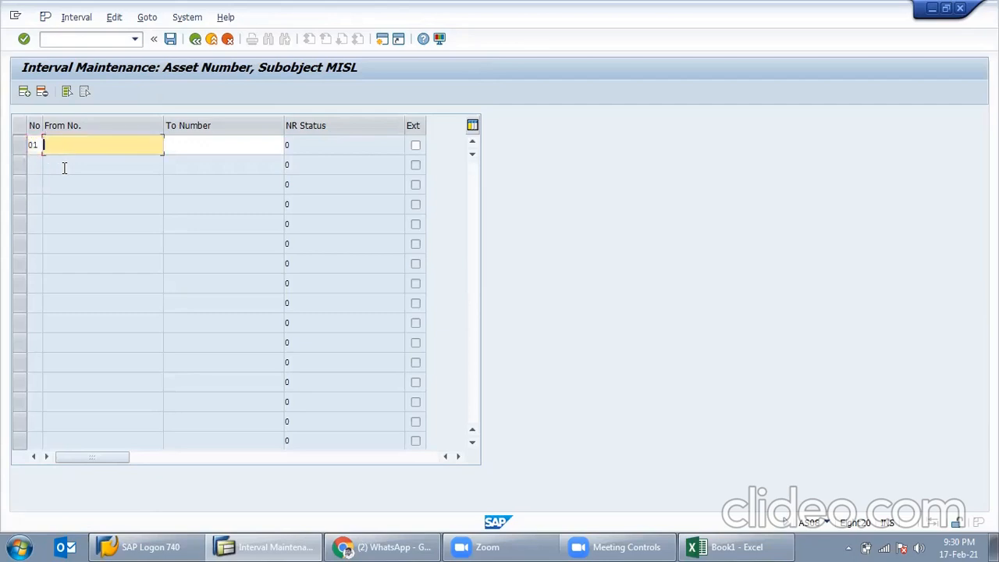
pyautogui.write('m000')
pyautogui.press('Tab')
pyautogui.write('m0')
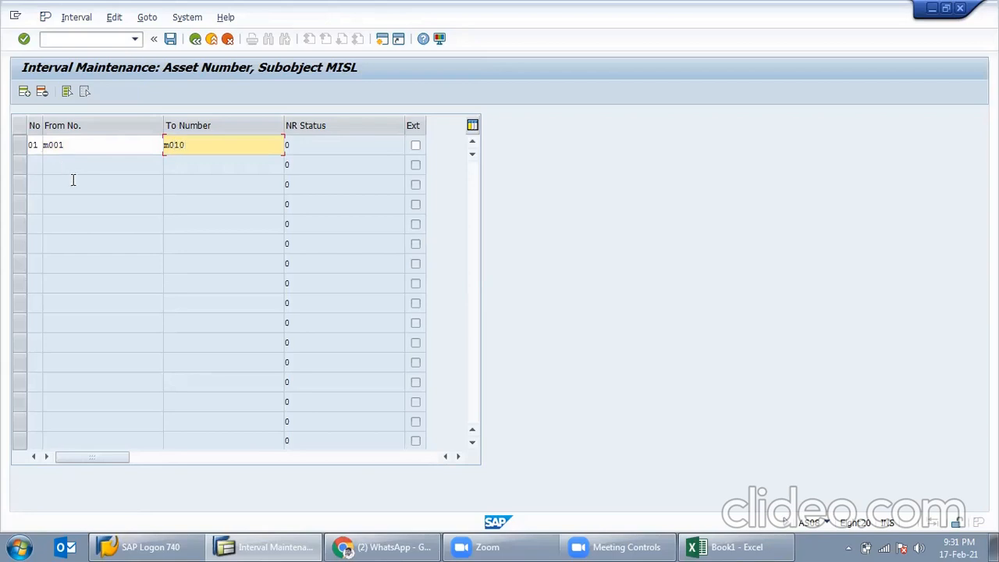
pyautogui.write('99')
pyautogui.press('Return')
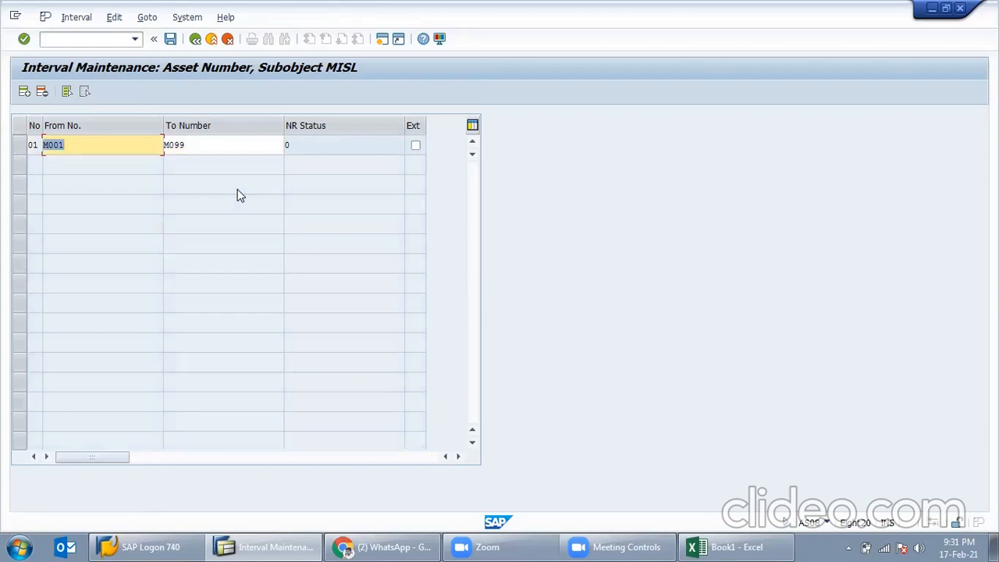
# Change interval 01 to the numeric range 1001 to 1099
pyautogui.click(47, 147)
pyautogui.press('BackSpace')
pyautogui.write('1')
pyautogui.click(168, 146)
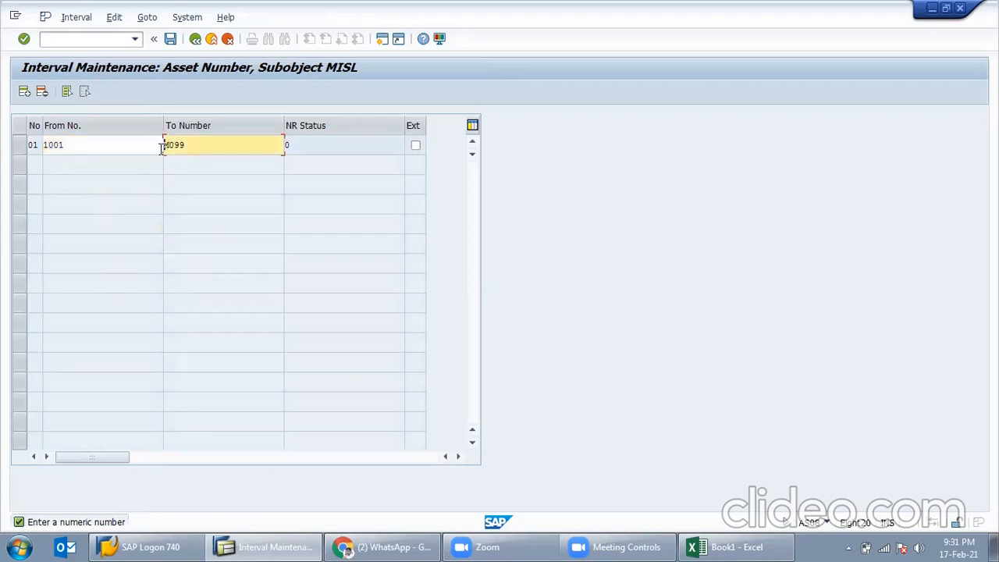
pyautogui.doubleClick(168, 146)
pyautogui.click(169, 148)
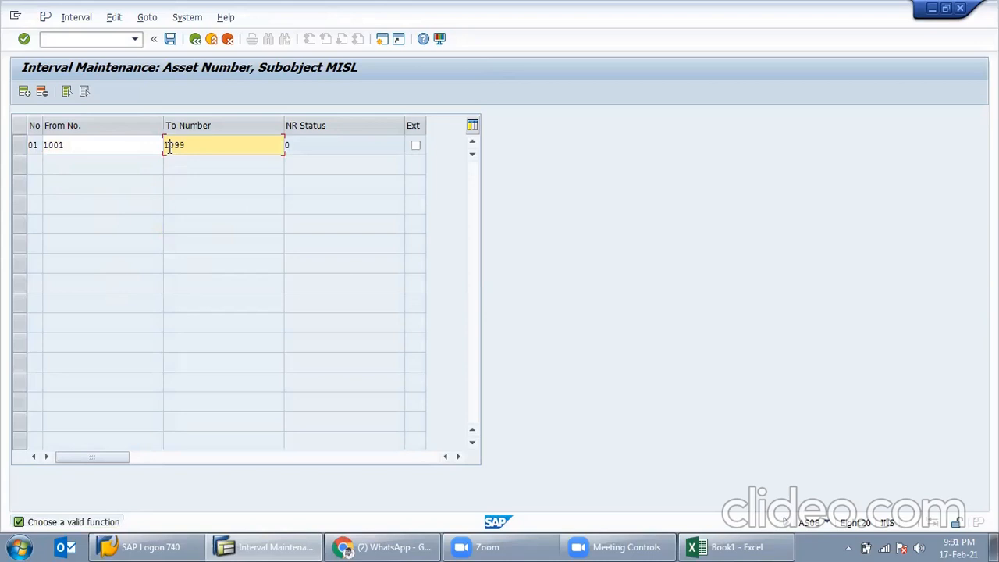
pyautogui.press('Return')
pyautogui.click(127, 144)
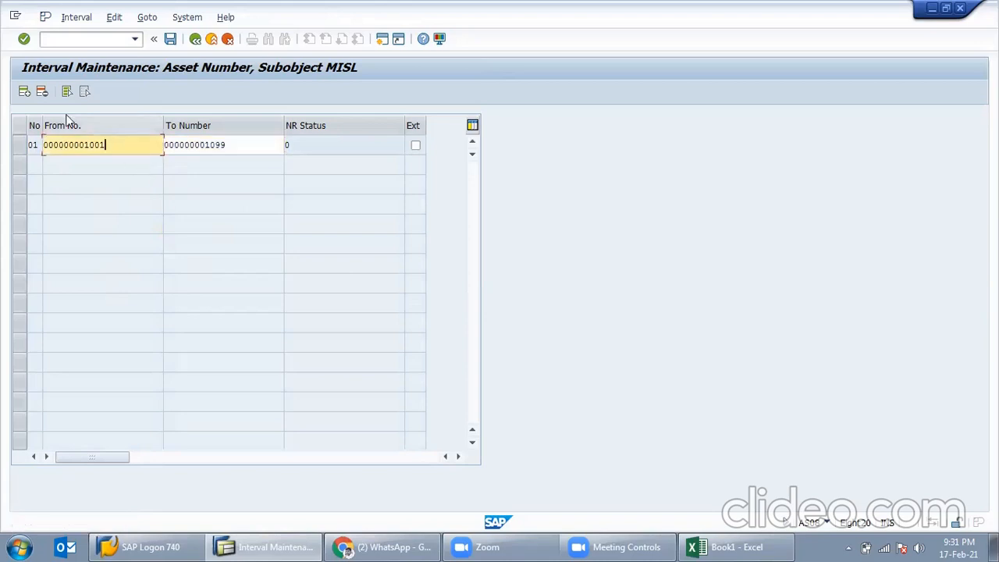
# Insert a second interval numbered 02 with a range from 2001 to 2099, reusing the number format of interval 01
pyautogui.click(24, 92)
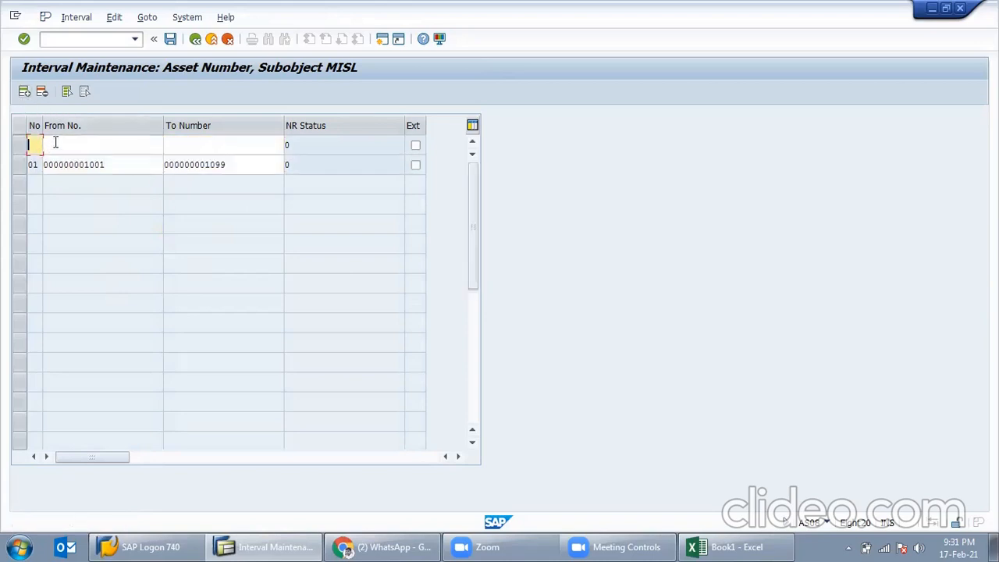
pyautogui.moveTo(143, 161); pyautogui.dragTo(21, 219)
pyautogui.hotkey('ctrl', 'c')
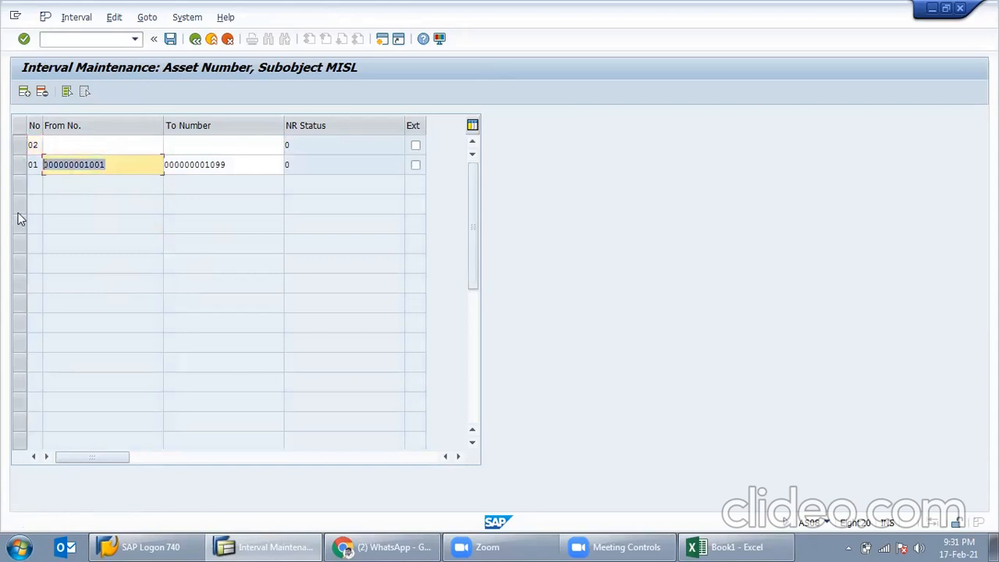
pyautogui.click(142, 149)
pyautogui.hotkey('ctrl', 'v')
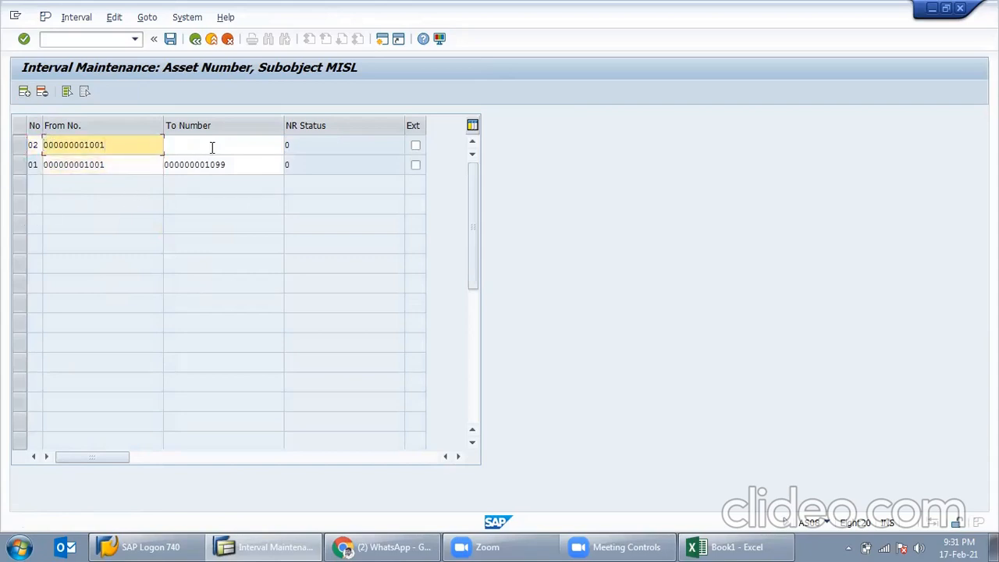
pyautogui.click(205, 148)
pyautogui.hotkey('ctrl', 'v')
pyautogui.moveTo(206, 146); pyautogui.dragTo(274, 127)
pyautogui.write('2099')
pyautogui.click(90, 145)
pyautogui.press('BackSpace')
pyautogui.write('2')
pyautogui.press('Return')
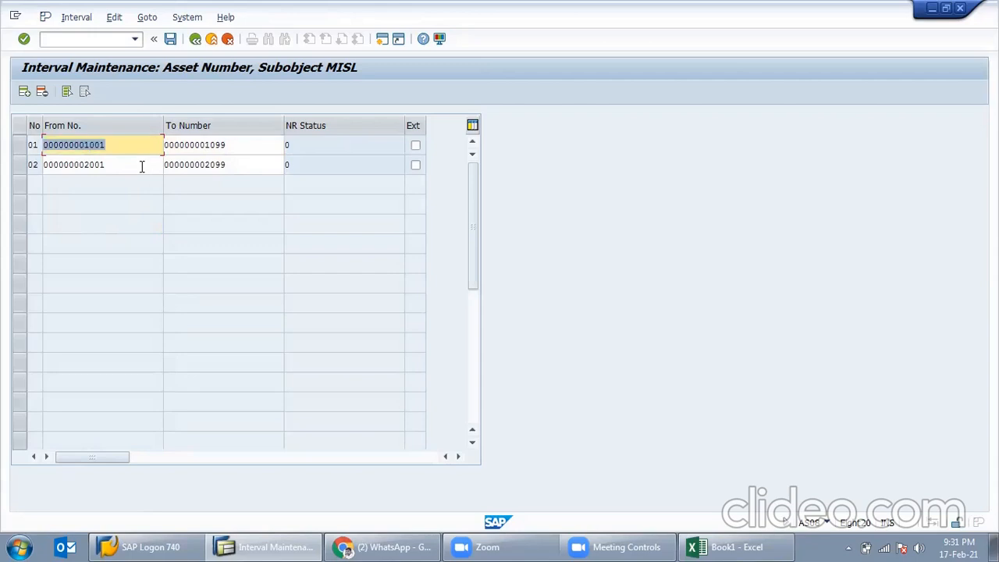
# Save the asset number intervals, accept the transport notice, and return to the implementation guide
pyautogui.click(170, 38)
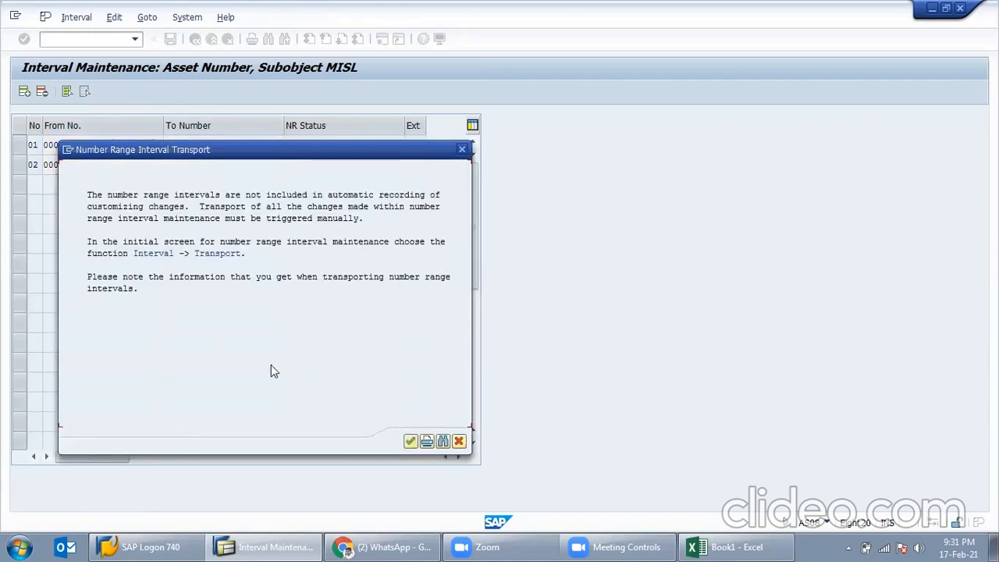
pyautogui.click(409, 440)
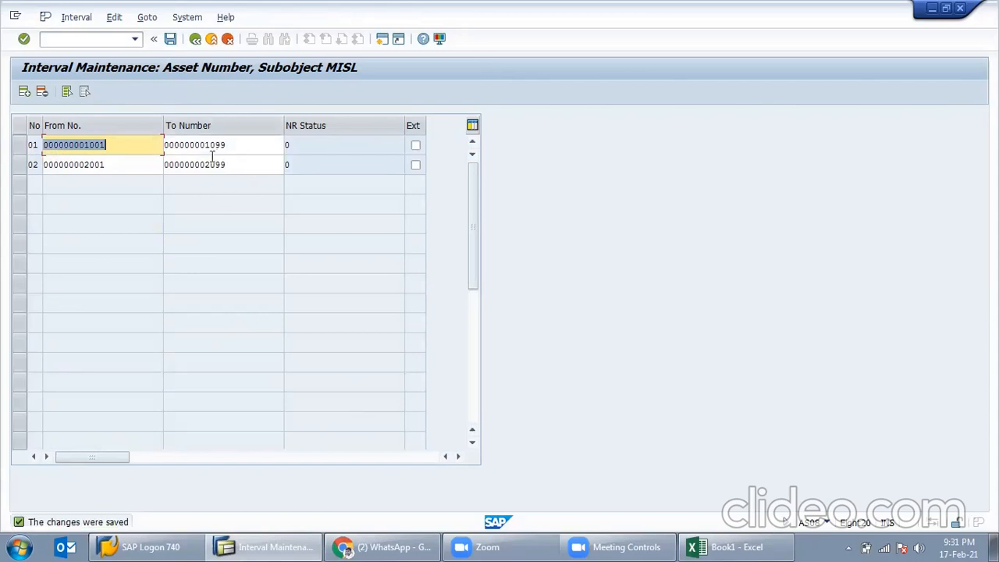
pyautogui.click(194, 38)
pyautogui.click(195, 39)
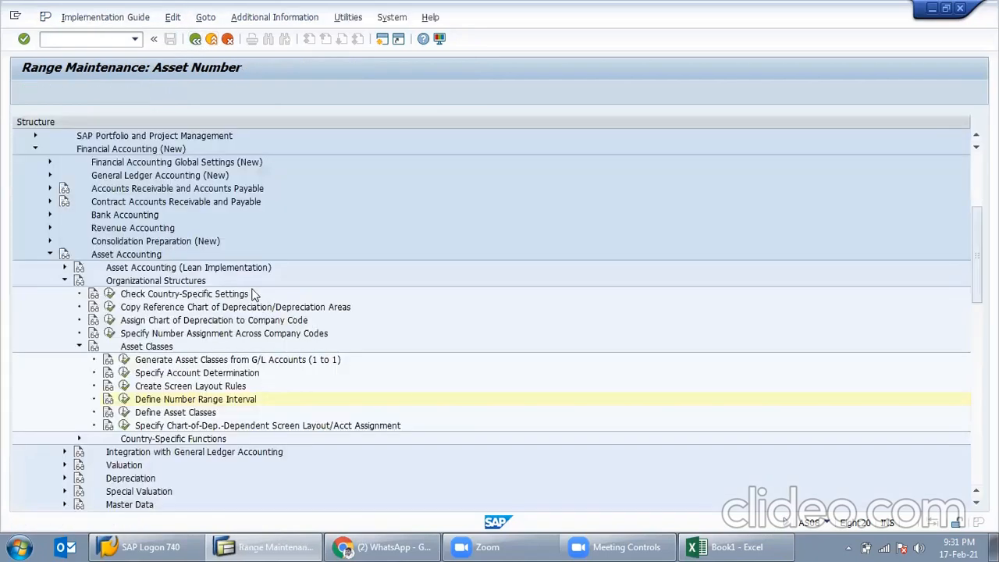
# Open the Define Asset Classes activity and position the asset class list at MISL
pyautogui.click(123, 399)
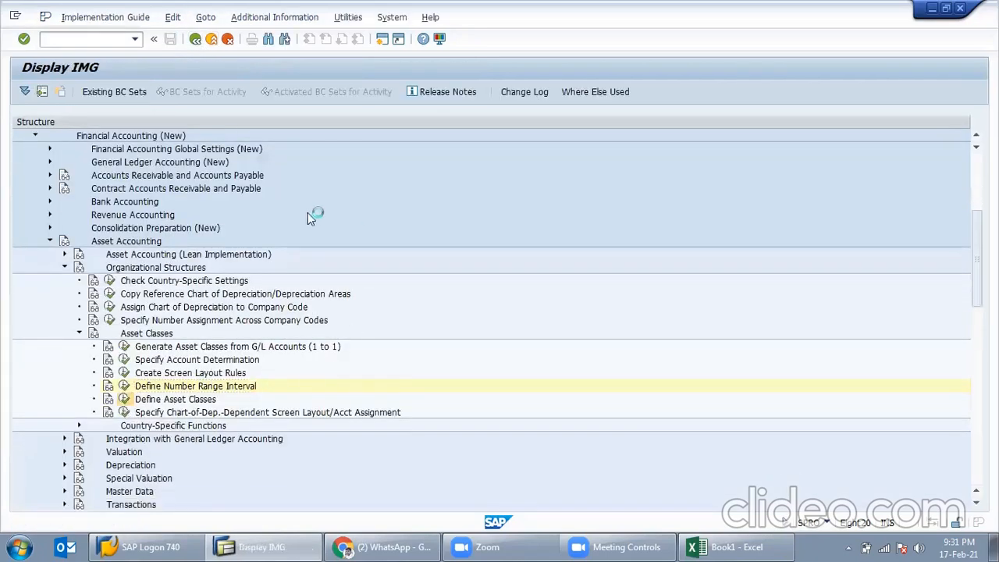
pyautogui.scroll(-1, 172, 259)
pyautogui.click(84, 499)
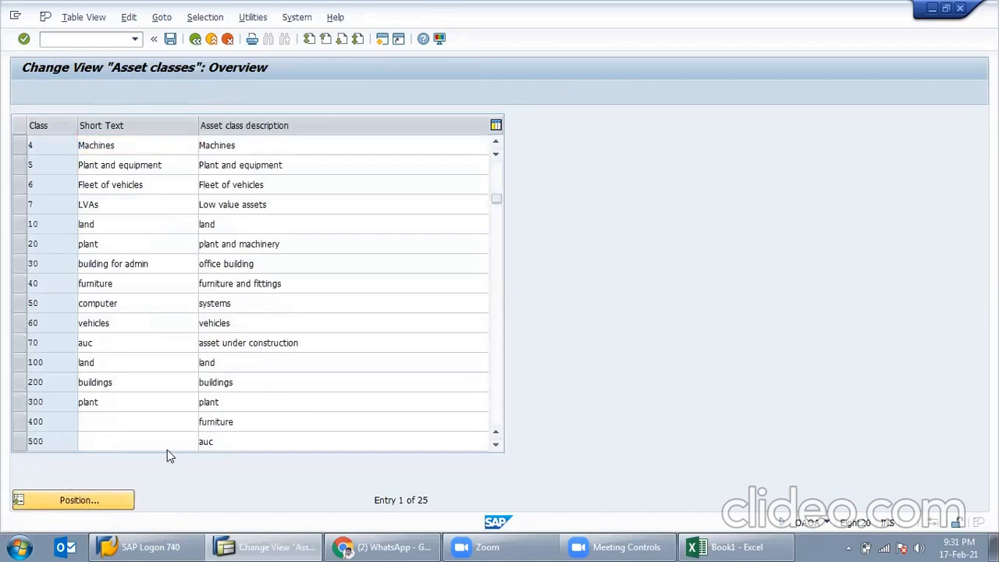
pyautogui.write('misl')
pyautogui.press('Return')
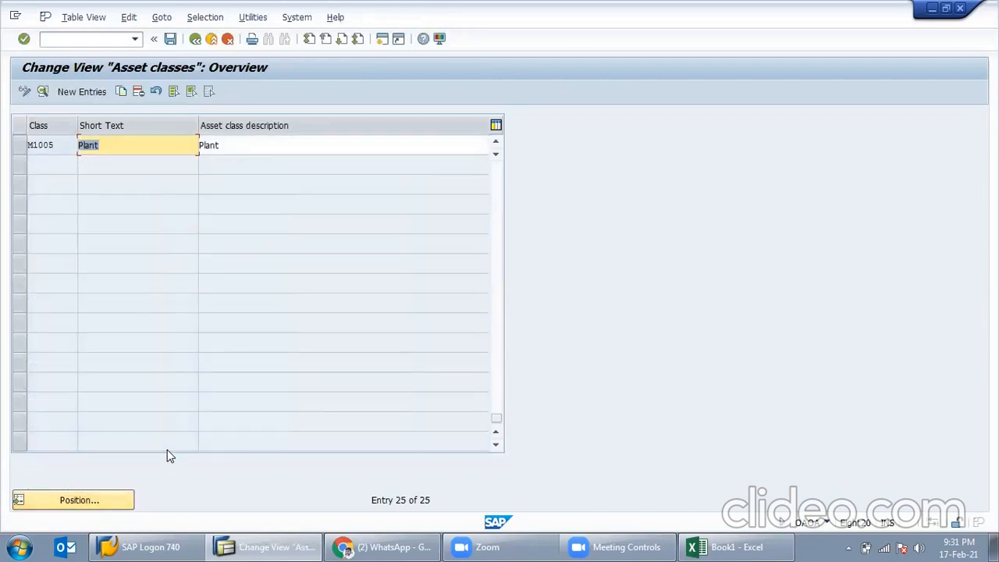
# Examine the existing asset classes from class 1 through M1005 to find suitable ones to copy
pyautogui.scroll(3, 160, 238)
pyautogui.scroll(1, 153, 243)
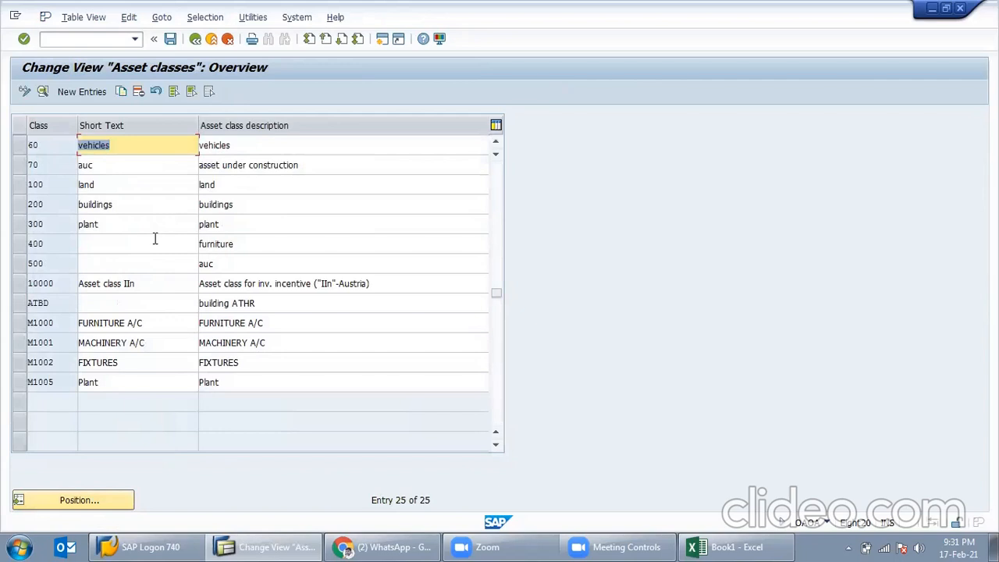
pyautogui.click(162, 324)
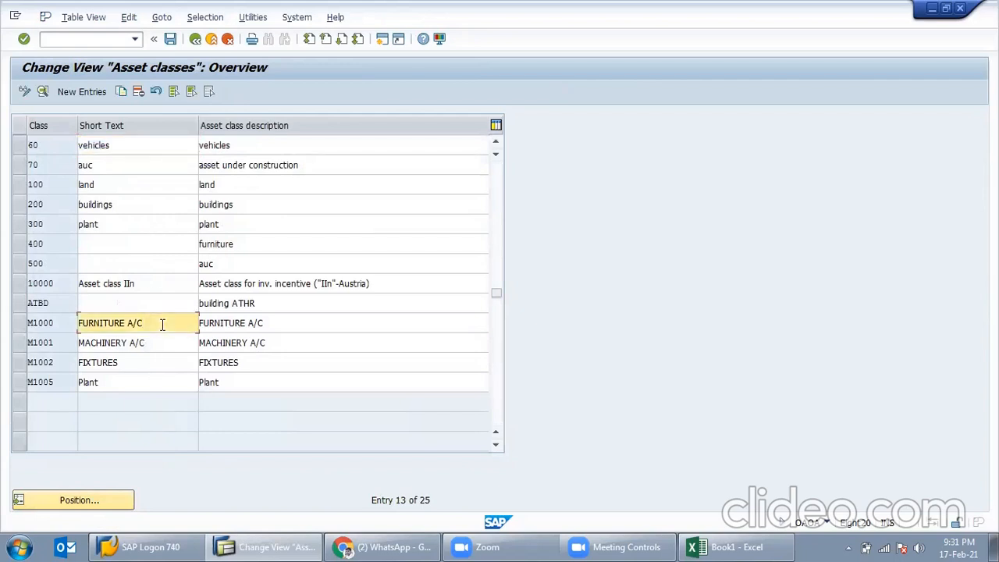
pyautogui.doubleClick(163, 324)
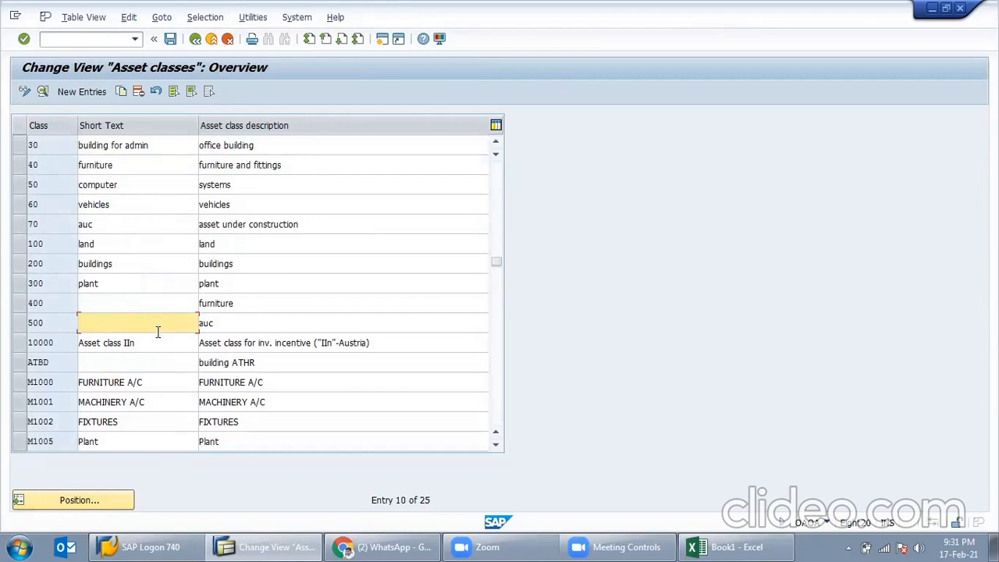
pyautogui.click(272, 336)
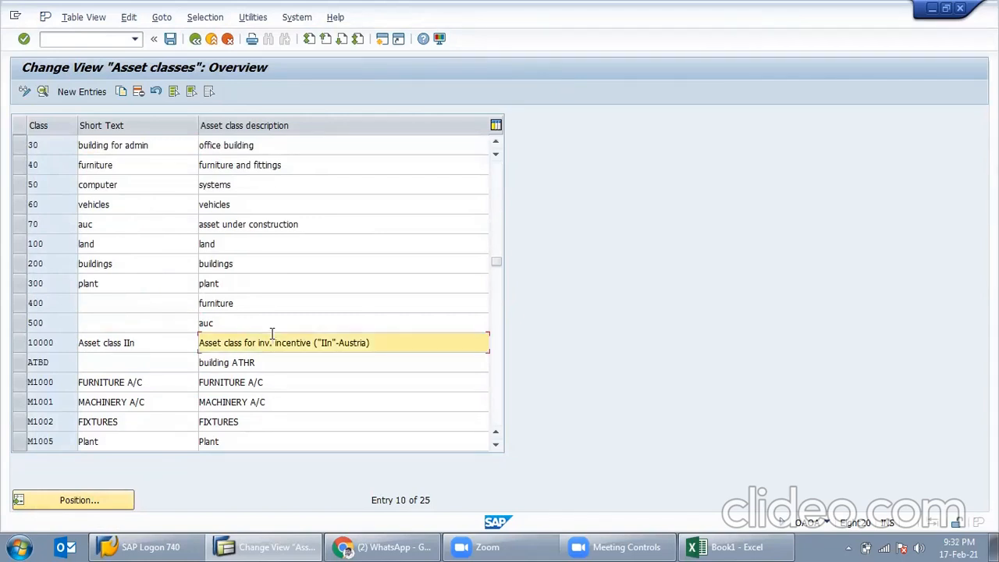
pyautogui.scroll(1, 271, 333)
pyautogui.scroll(-4, 268, 322)
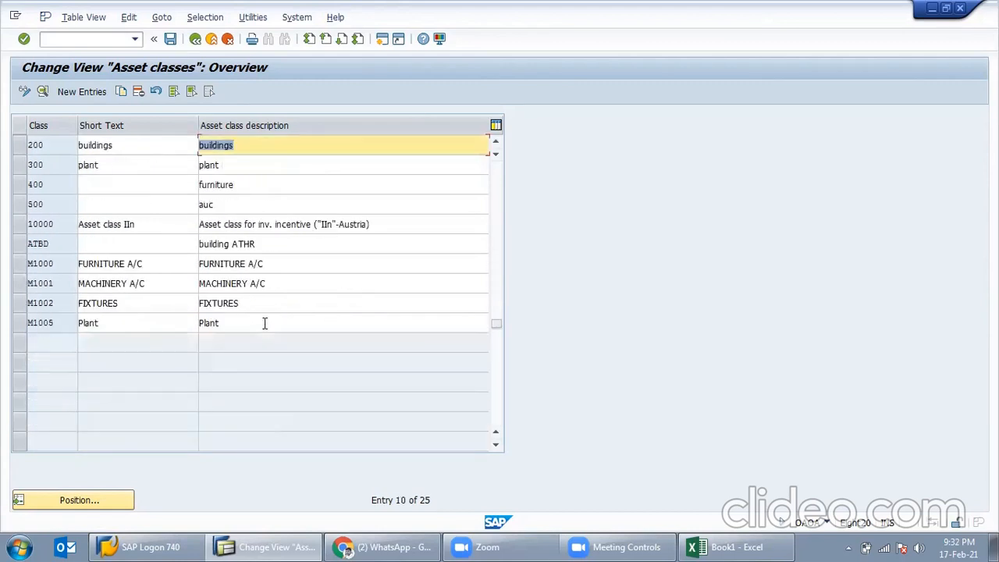
pyautogui.scroll(3, 264, 323)
pyautogui.scroll(-1, 263, 328)
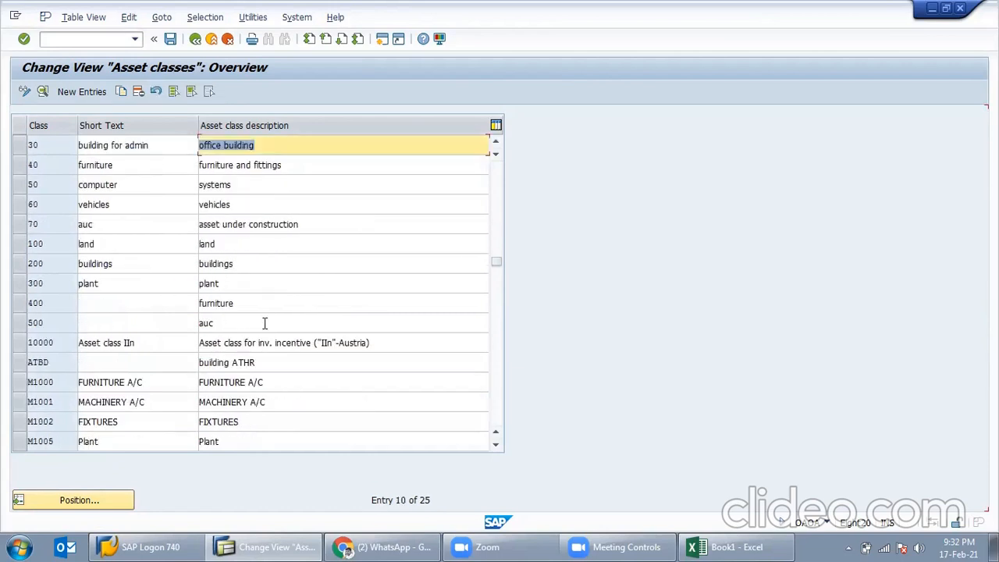
pyautogui.scroll(-1, 140, 398)
pyautogui.click(78, 500)
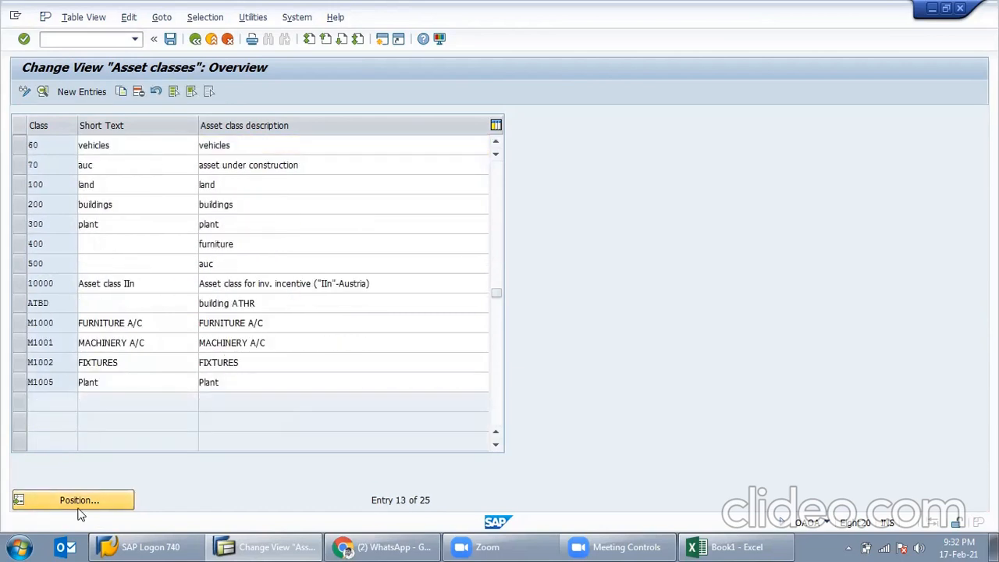
pyautogui.write('M1005')
pyautogui.press('Return')
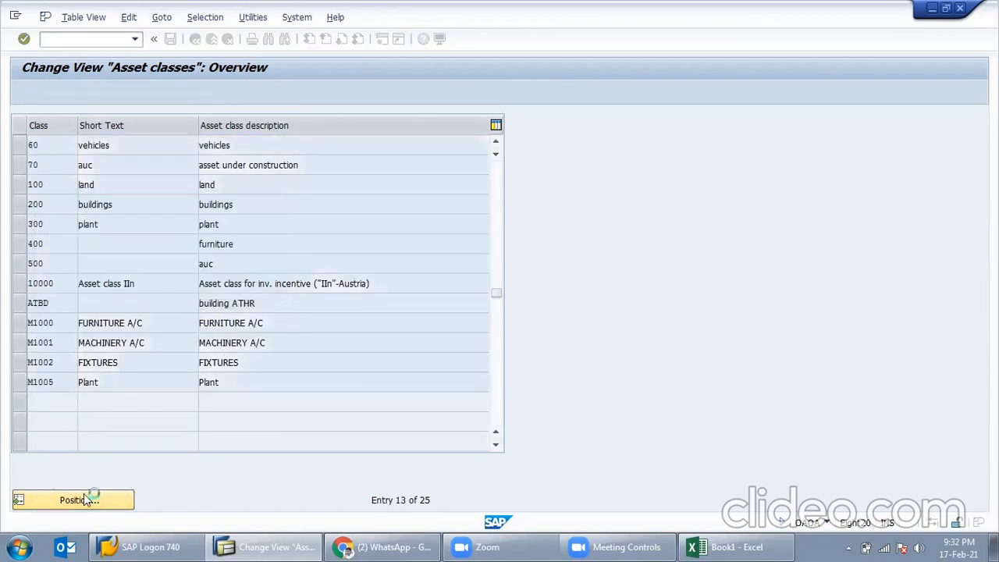
pyautogui.click(149, 143)
pyautogui.scroll(5, 181, 166)
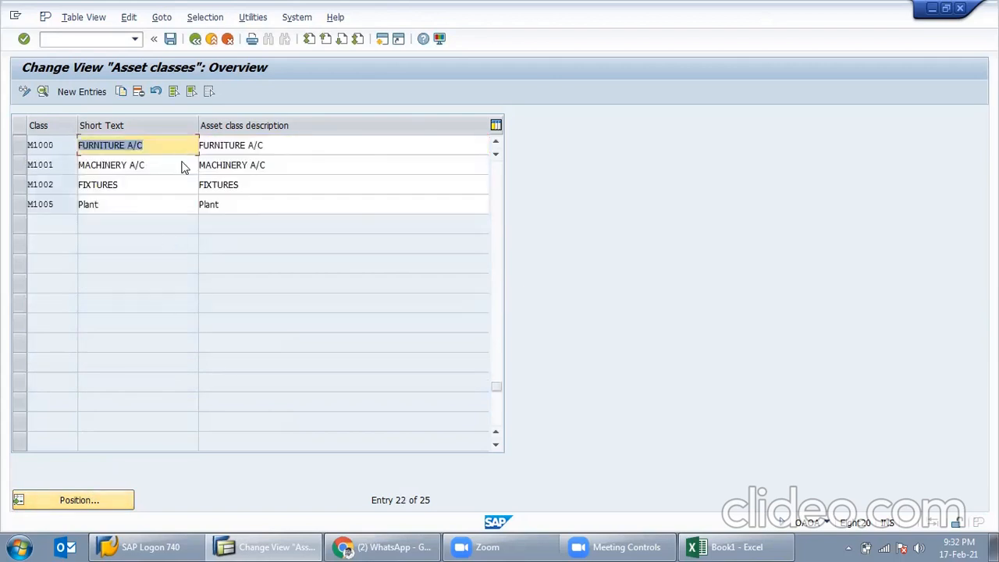
pyautogui.scroll(3, 179, 176)
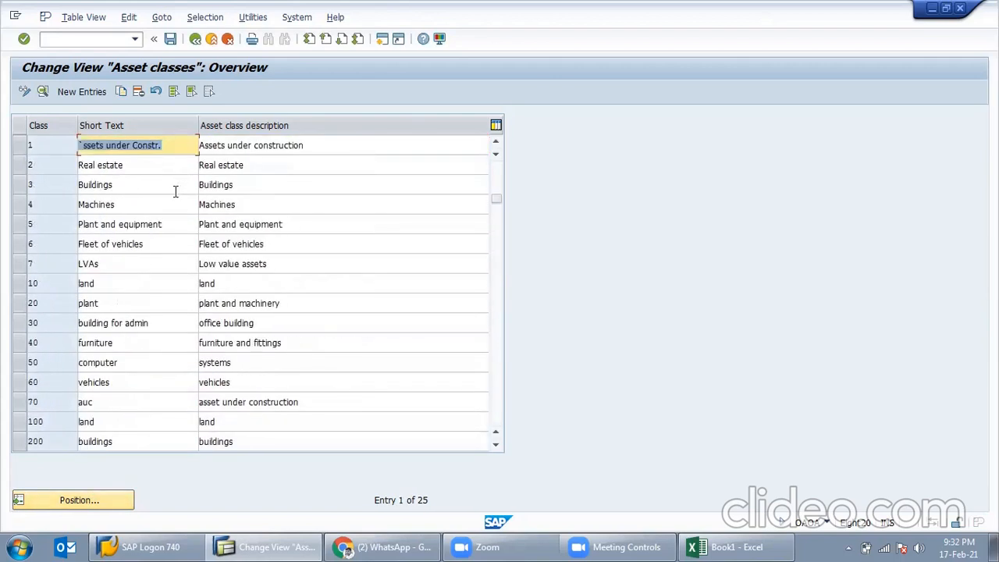
pyautogui.scroll(-5, 167, 199)
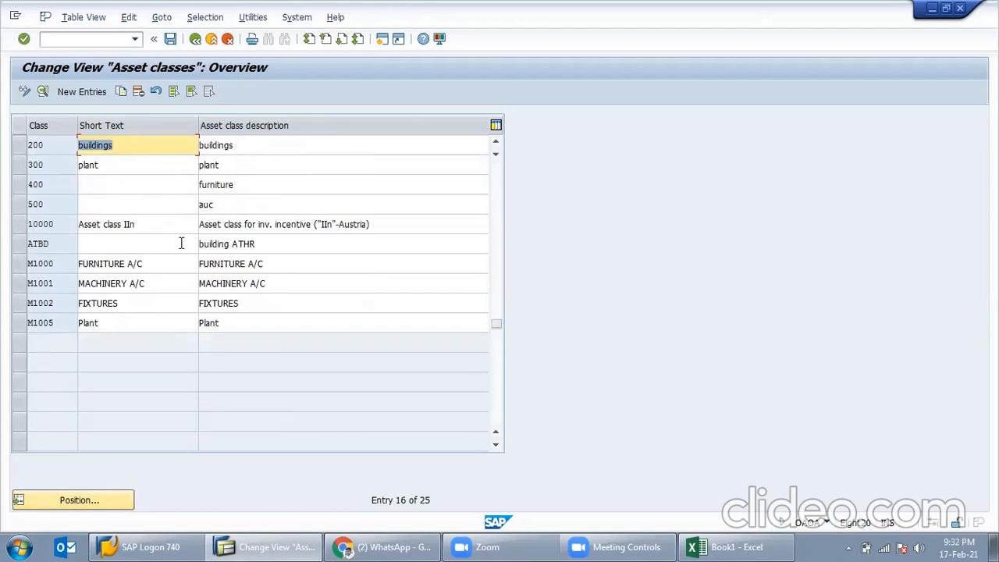
# Copy asset classes M1000, M1001 and M1002, and enter M001 as the class code of the furniture copy
pyautogui.moveTo(22, 269); pyautogui.dragTo(23, 308)
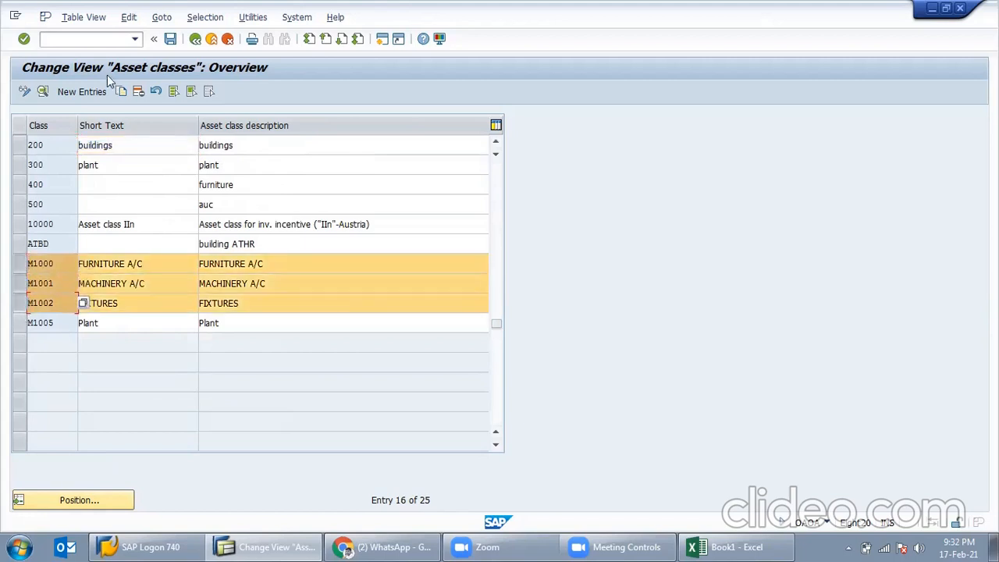
pyautogui.click(121, 91)
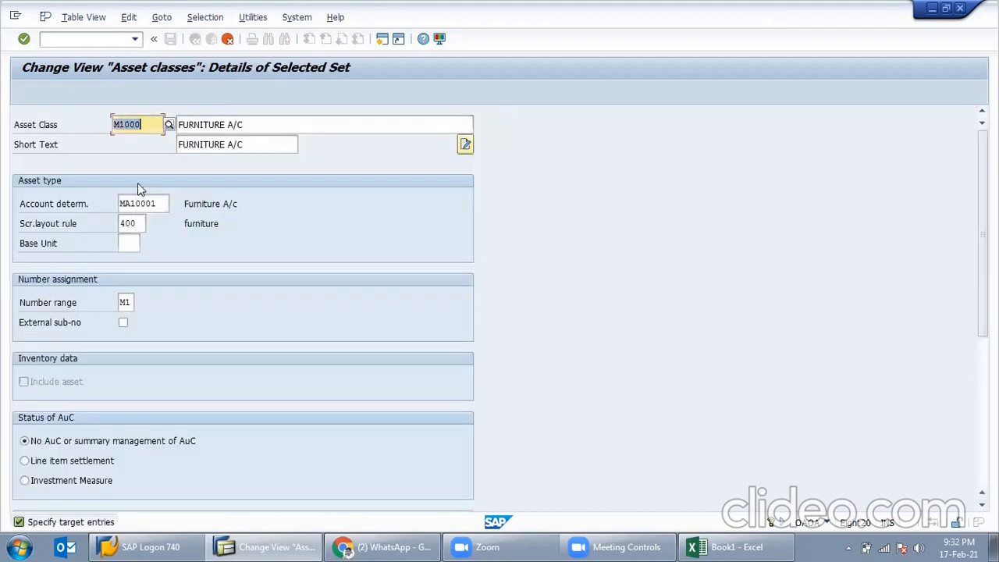
pyautogui.write('M001')
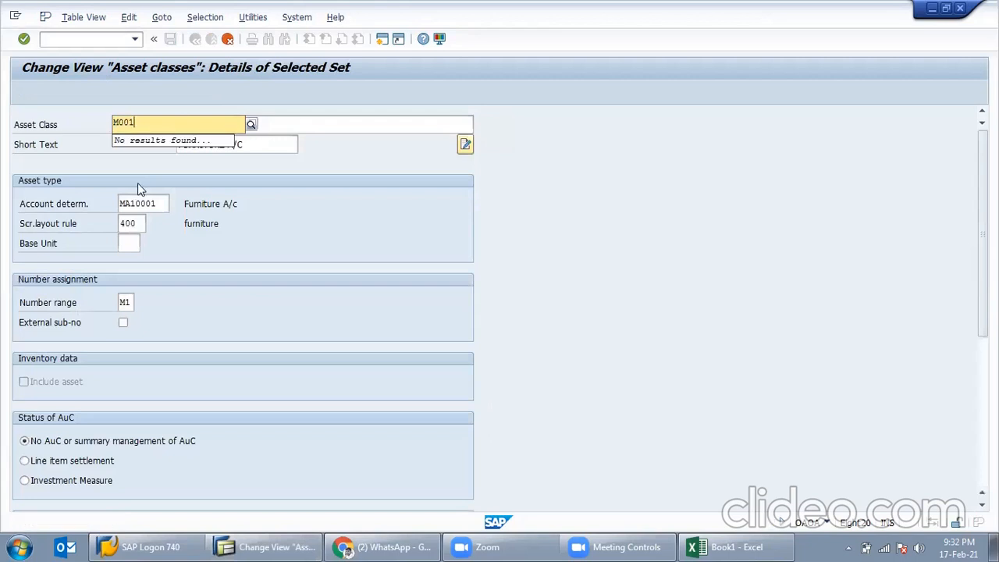
# Change both the description and the short text of asset class M001 to FURNITURE MISL
pyautogui.press('Tab')
pyautogui.press('End')
pyautogui.press('BackSpace')
pyautogui.press('BackSpace')
pyautogui.press('BackSpace')
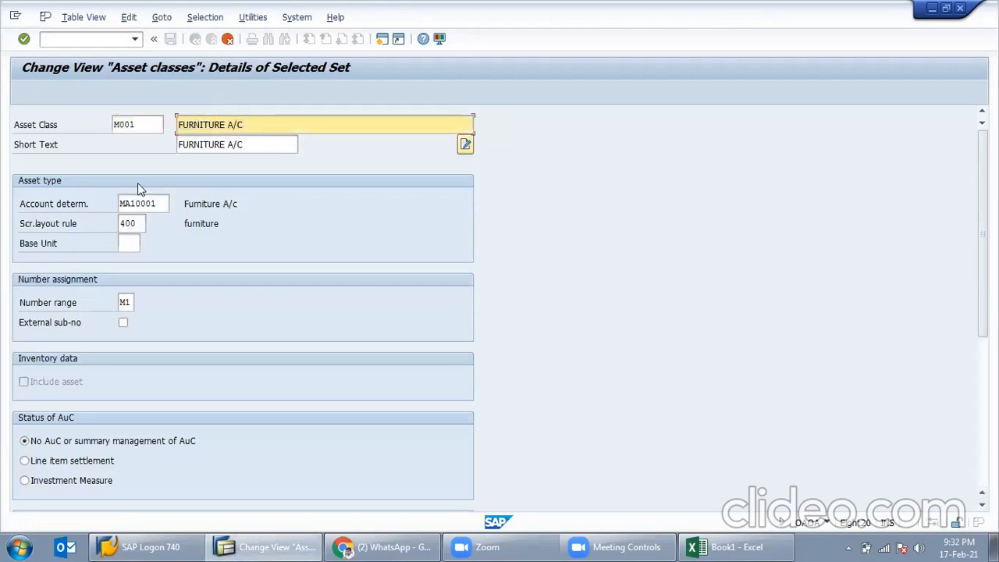
pyautogui.write('MISL')
pyautogui.press('Tab')
pyautogui.press('End')
pyautogui.press('BackSpace')
pyautogui.press('BackSpace')
pyautogui.write('MISL')
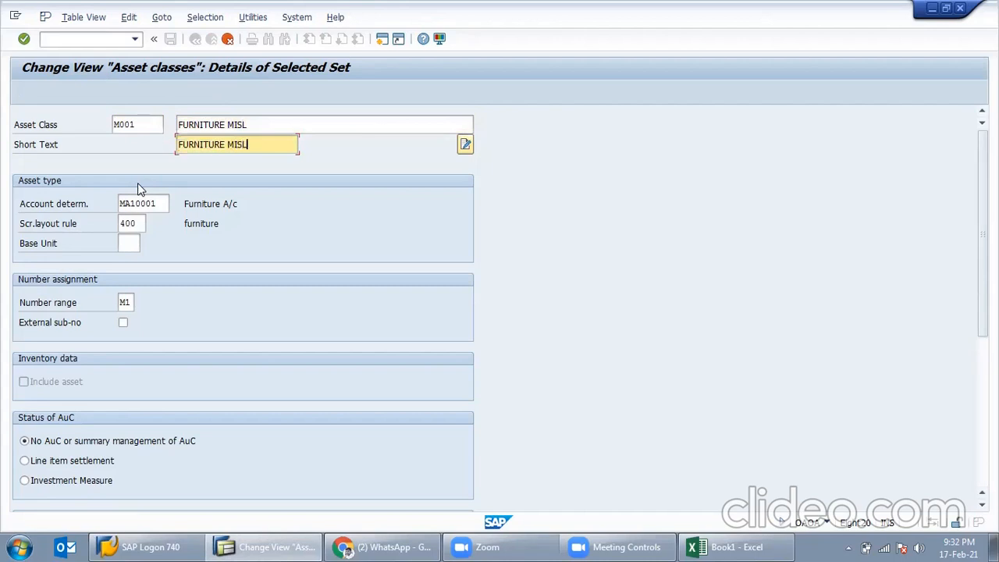
pyautogui.press('Tab')
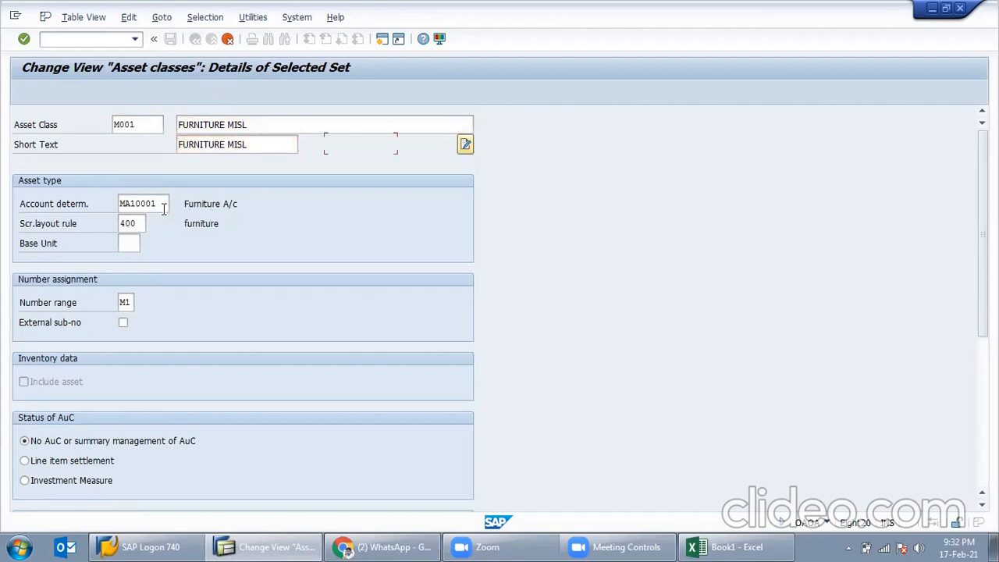
# Try account determination M001, Buildings for MISL, and the Fixtures A/c entry for asset class M001
pyautogui.moveTo(164, 207); pyautogui.dragTo(67, 195)
pyautogui.press('BackSpace')
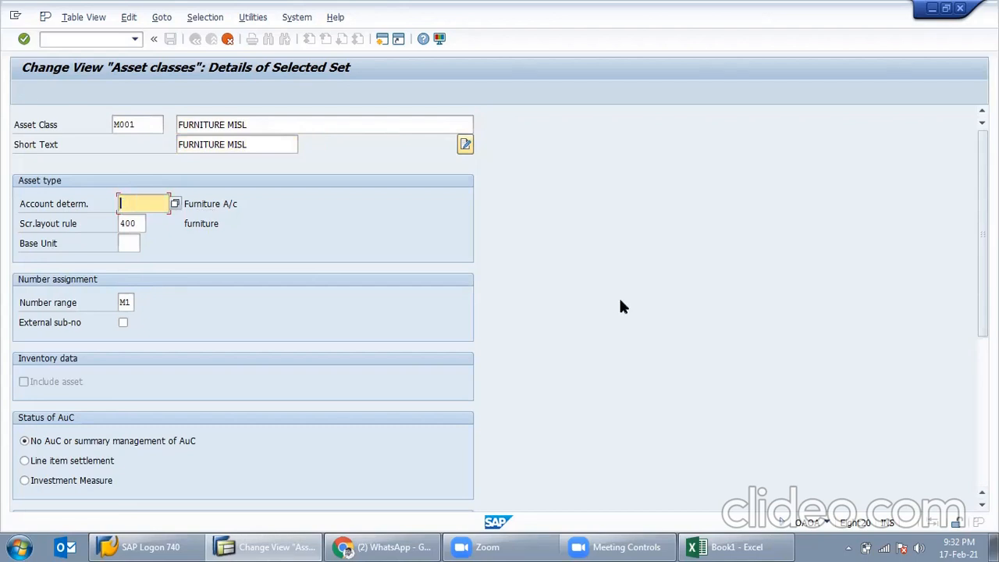
pyautogui.click(175, 203)
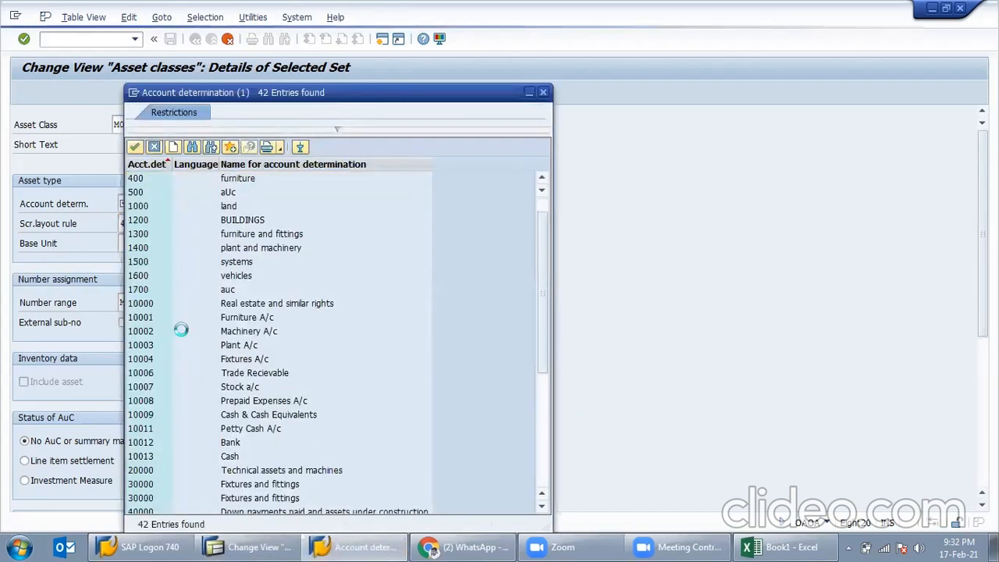
pyautogui.scroll(-5, 174, 331)
pyautogui.doubleClick(174, 331)
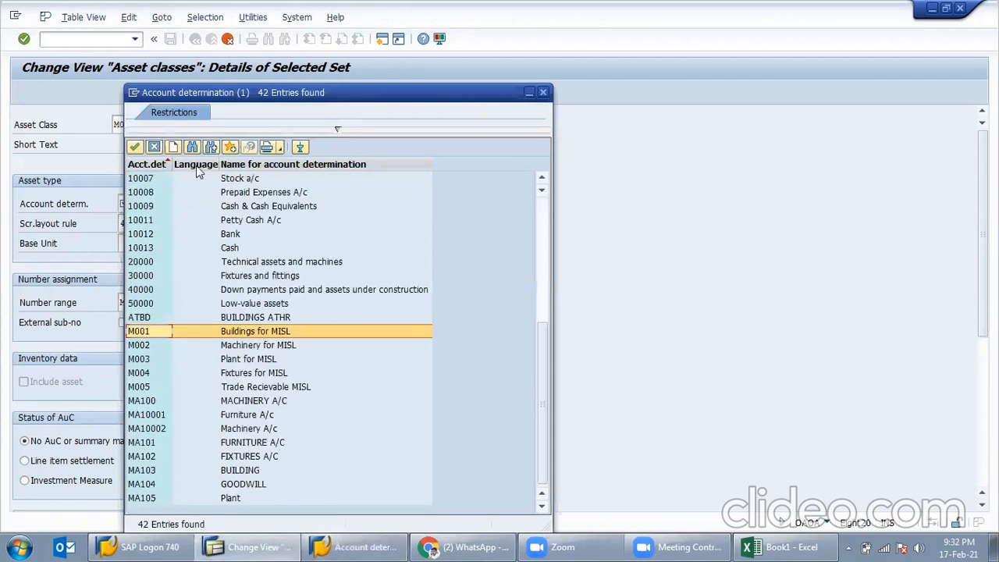
pyautogui.click(175, 204)
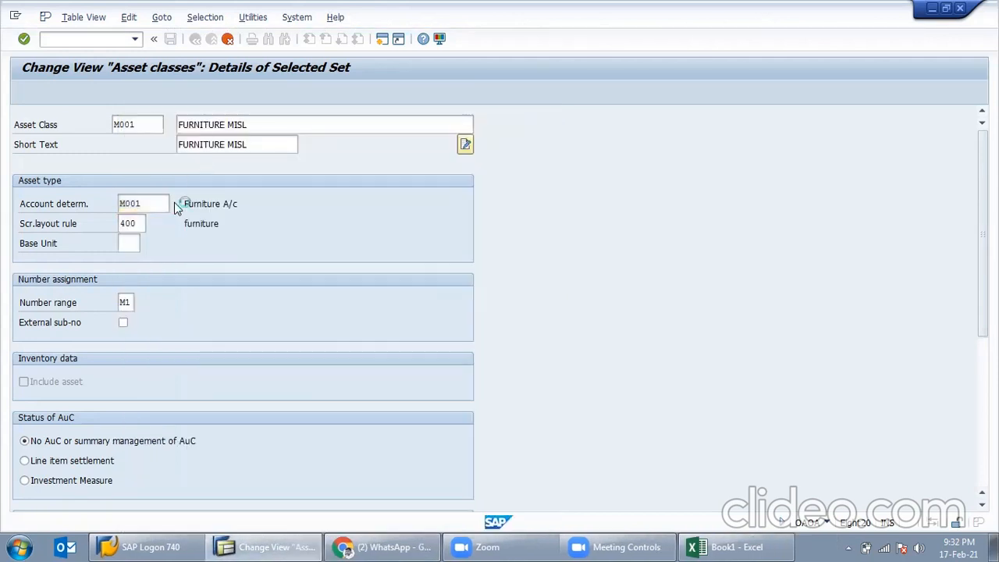
pyautogui.scroll(-1, 259, 404)
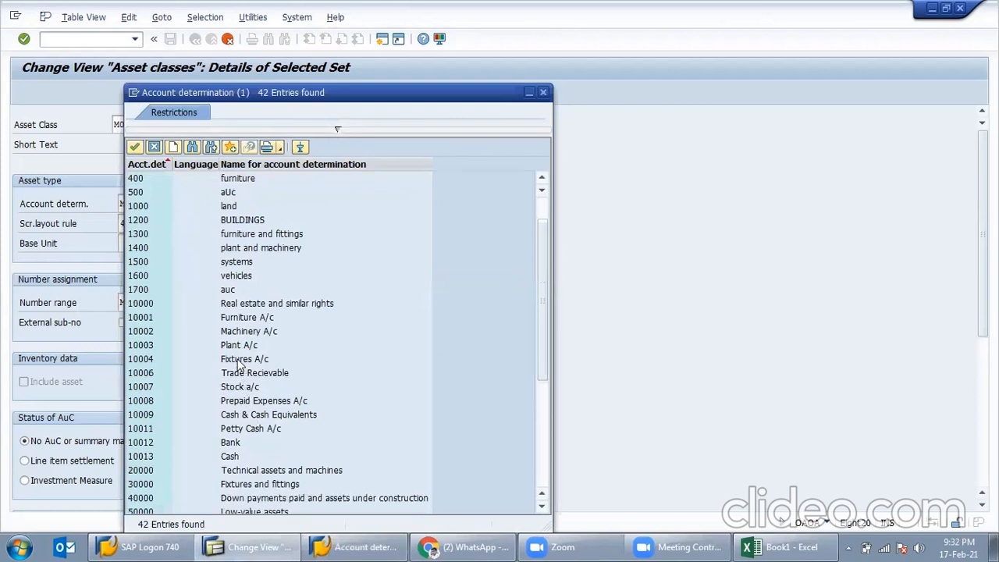
pyautogui.doubleClick(242, 361)
# Set the account determination of asset class M001 to M004, Fixtures for MISL
pyautogui.click(175, 203)
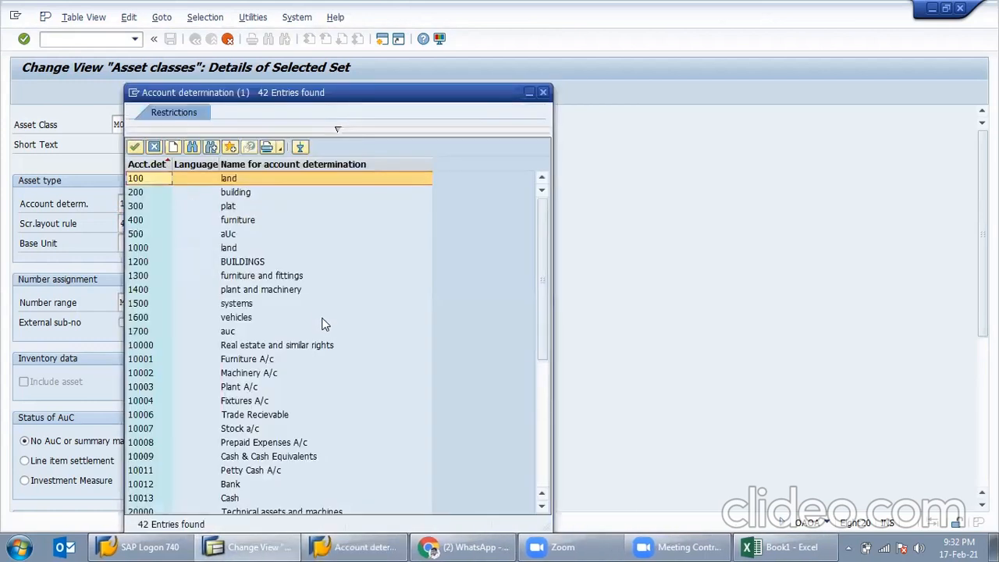
pyautogui.scroll(-7, 312, 337)
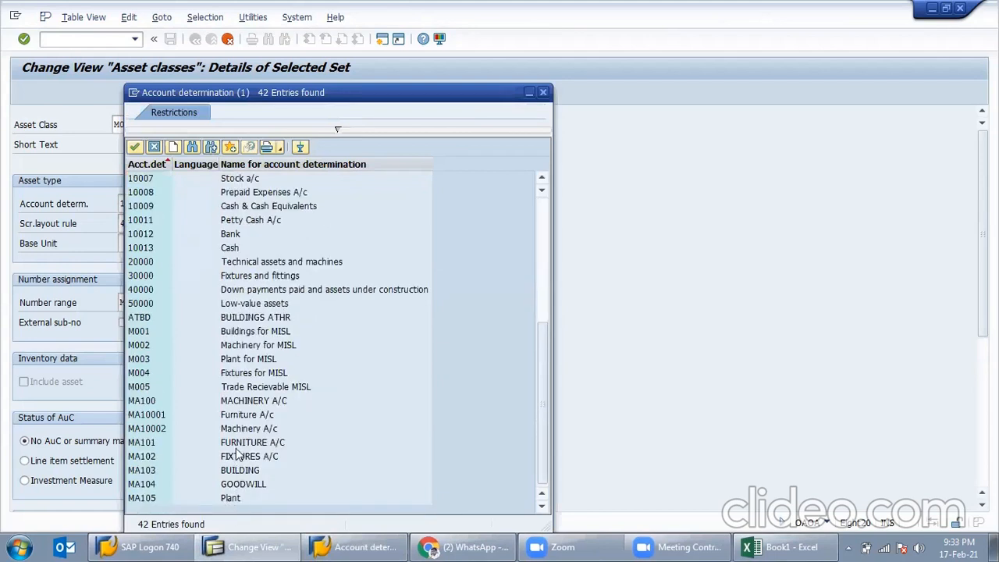
pyautogui.doubleClick(245, 372)
pyautogui.click(155, 205)
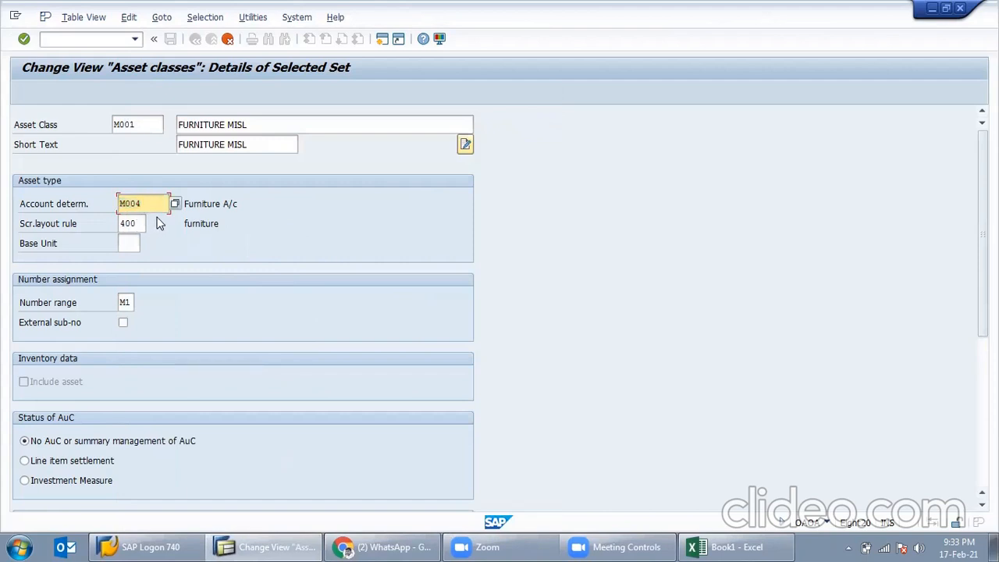
# Edit the number range of asset class M001 and confirm the furniture copy
pyautogui.scroll(-3, 210, 285)
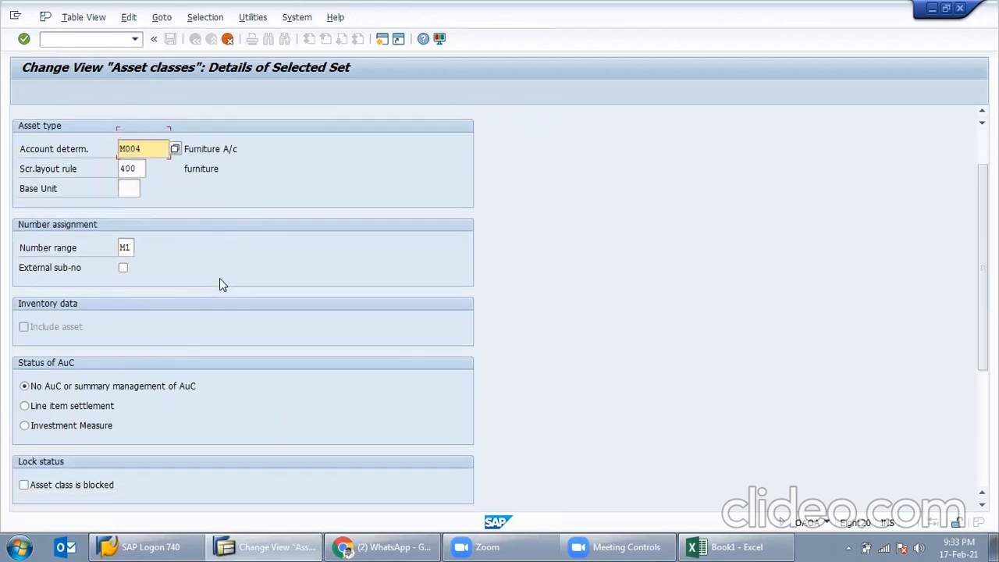
pyautogui.doubleClick(125, 237)
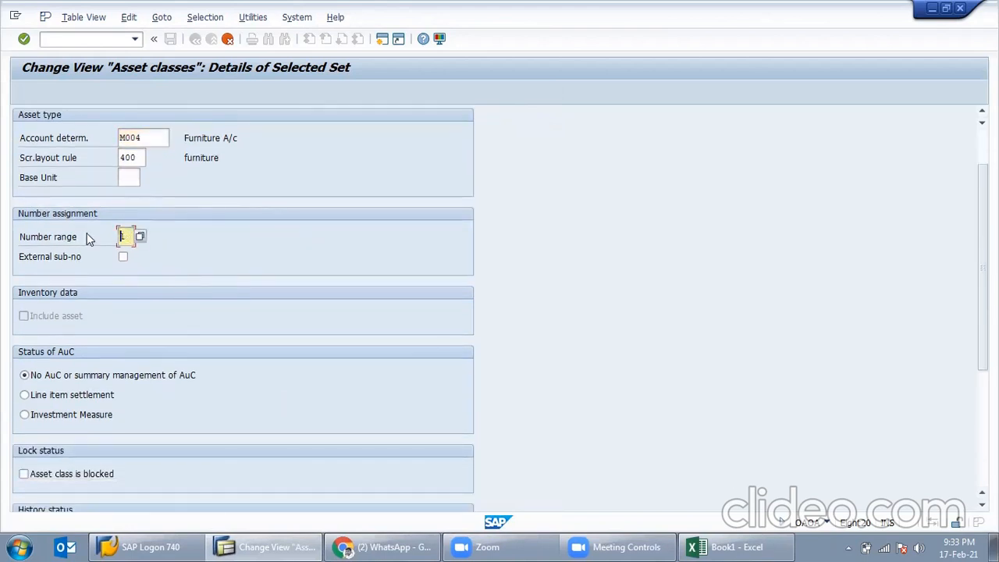
pyautogui.press('Return')
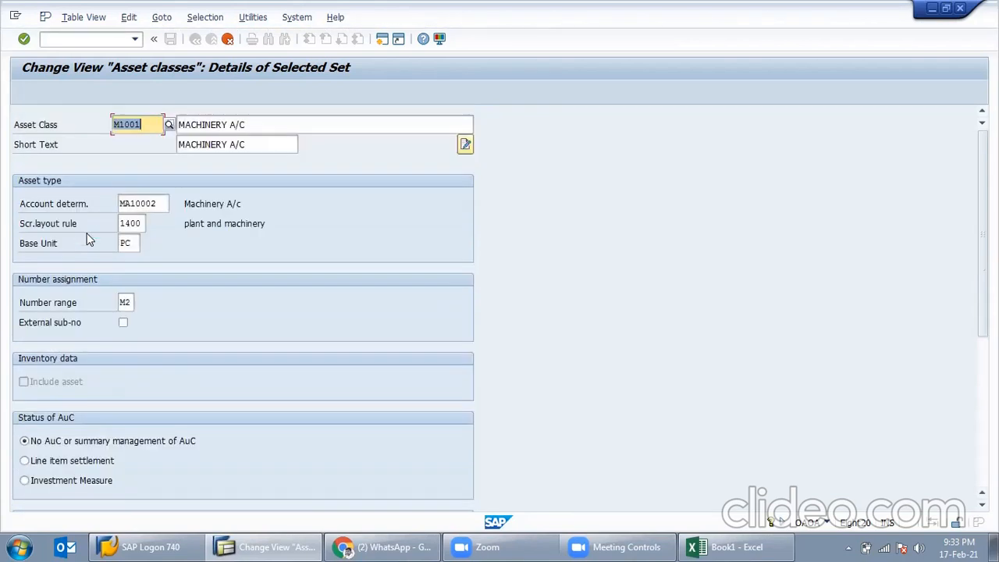
# Try re-entering M1001 as the class code of the machinery copy
pyautogui.click(130, 123)
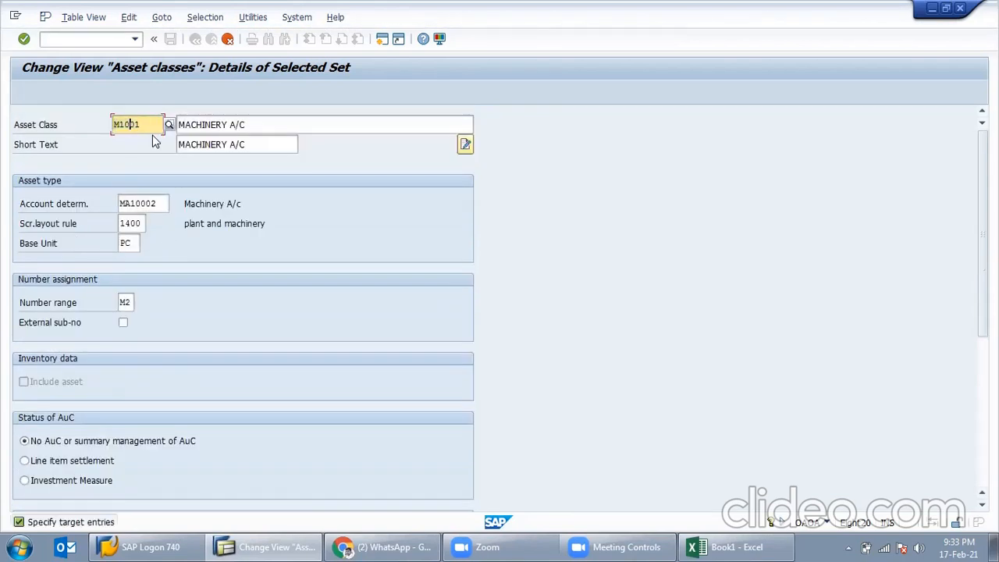
pyautogui.press('Delete')
pyautogui.press('Delete')
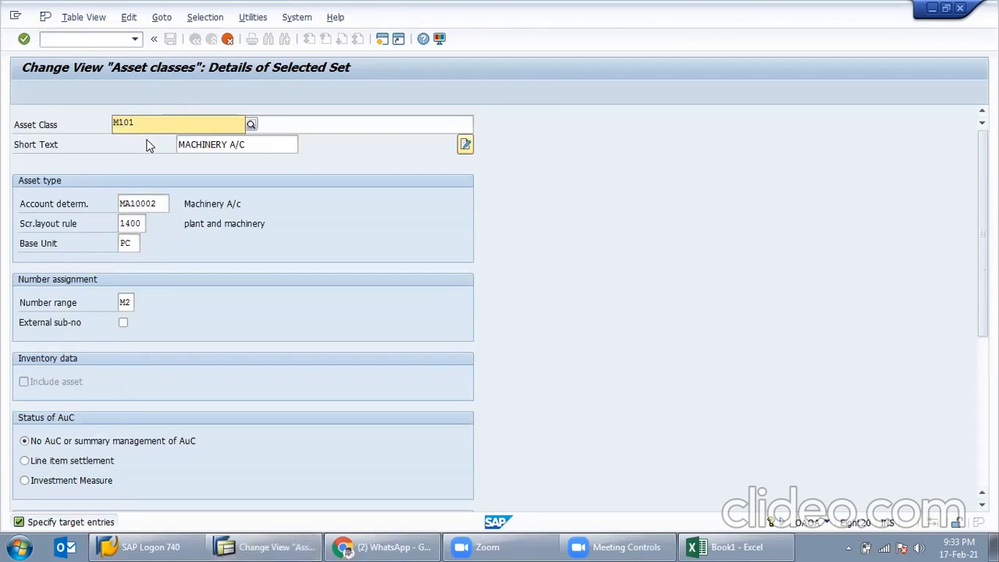
pyautogui.press('BackSpace')
pyautogui.write('1001')
pyautogui.press('Return')
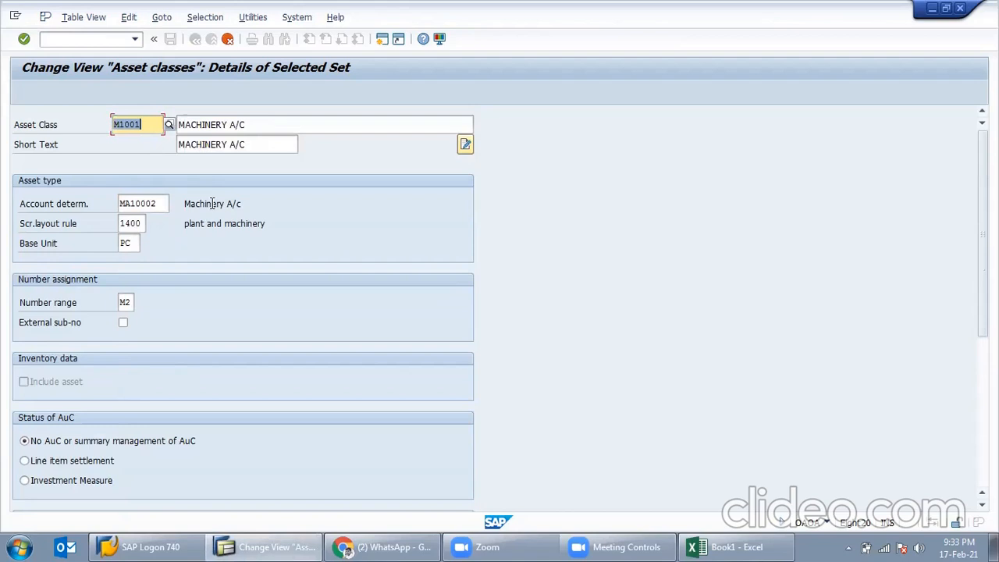
# Try M001 as the class code of the machinery copy, and cancel the copy
pyautogui.click(147, 125)
pyautogui.press('BackSpace')
pyautogui.press('BackSpace')
pyautogui.press('BackSpace')
pyautogui.press('BackSpace')
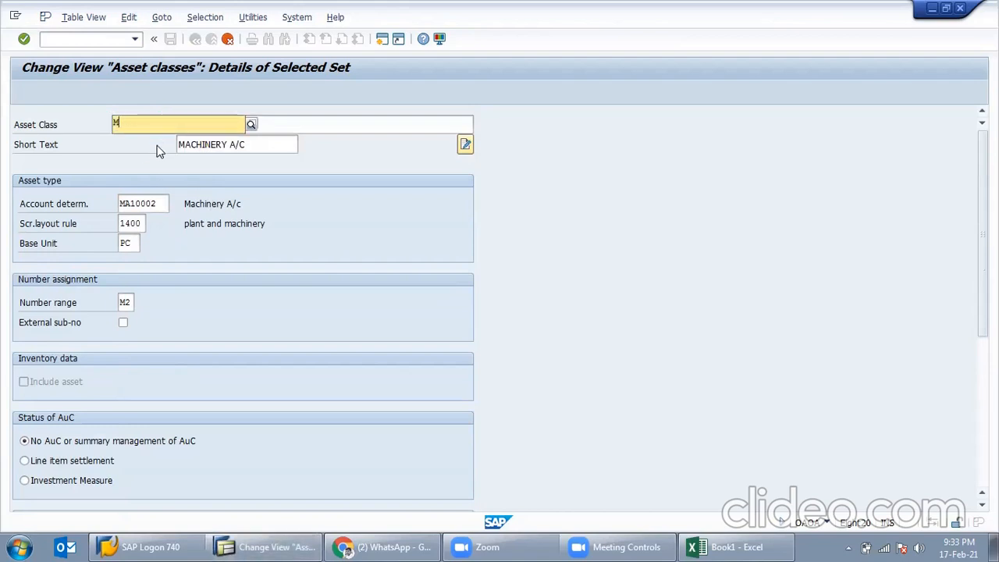
pyautogui.write('001')
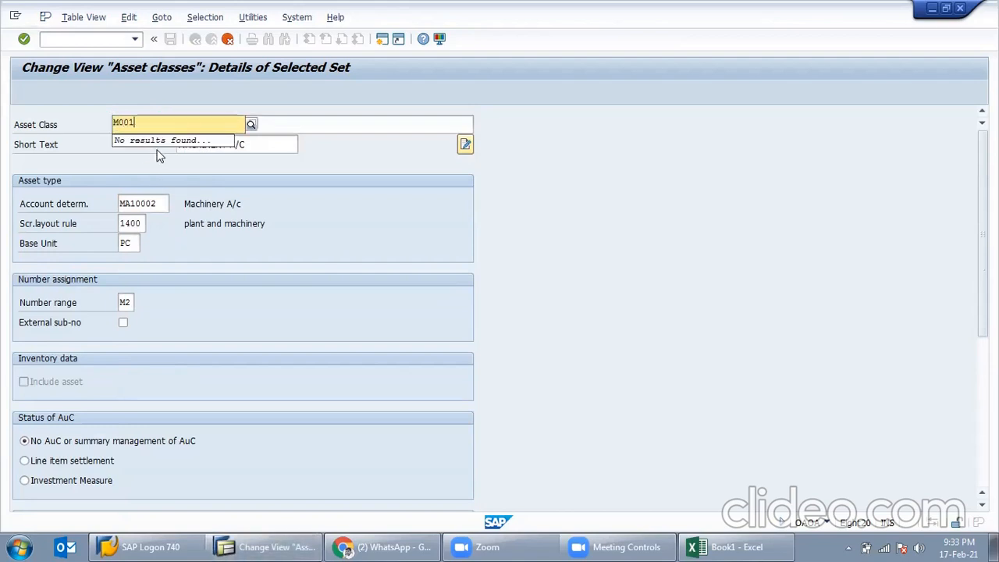
pyautogui.press('Return')
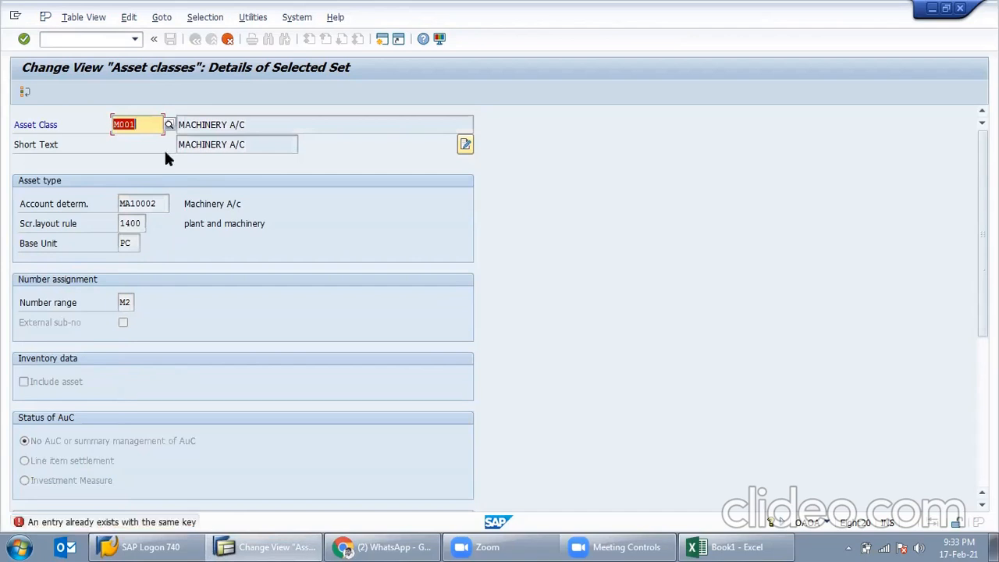
pyautogui.click(131, 125)
pyautogui.click(226, 41)
pyautogui.click(236, 316)
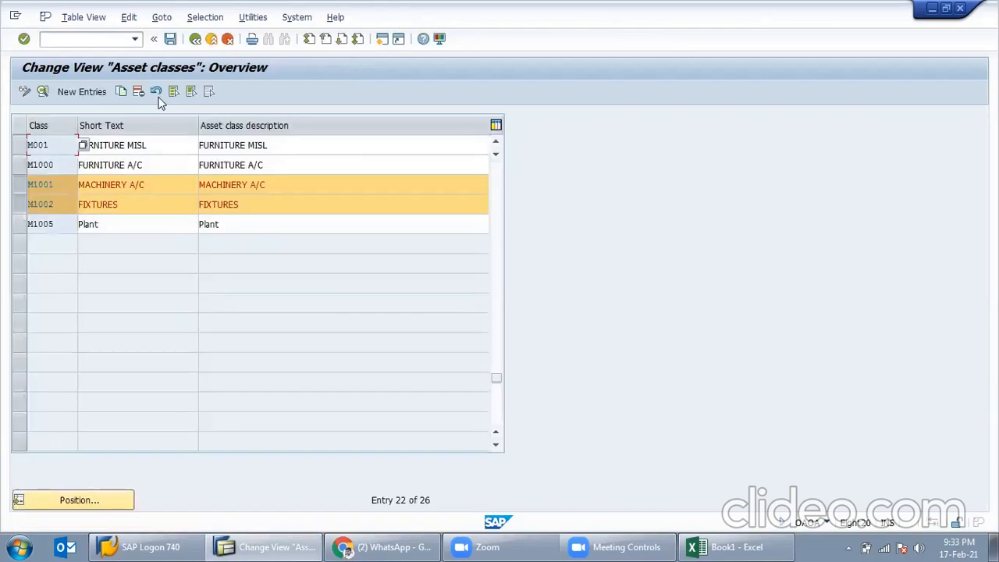
# Review the details of asset class M001, FURNITURE MISL, including its account determination, and return to the class overview
pyautogui.scroll(1, 151, 221)
pyautogui.click(148, 204)
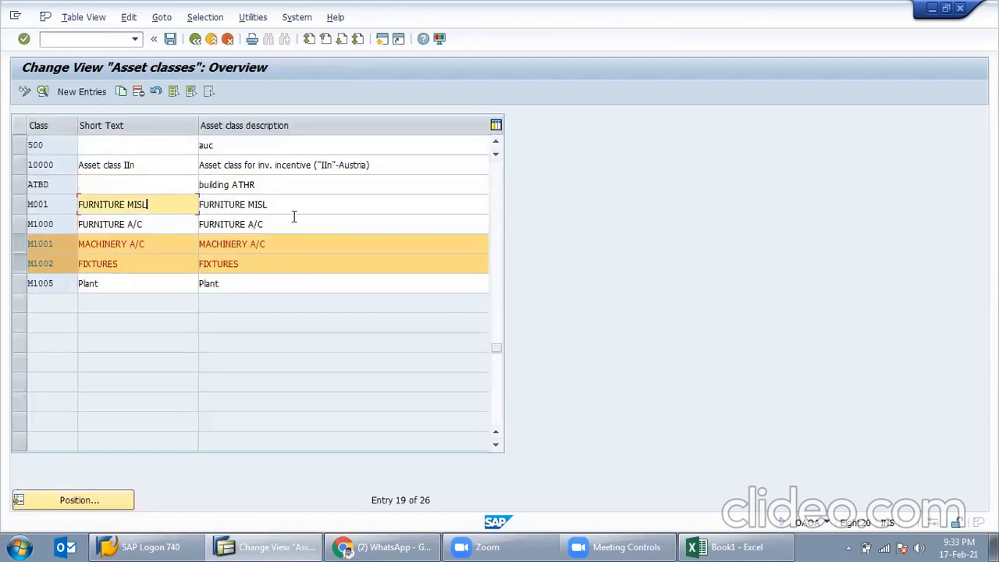
pyautogui.doubleClick(275, 204)
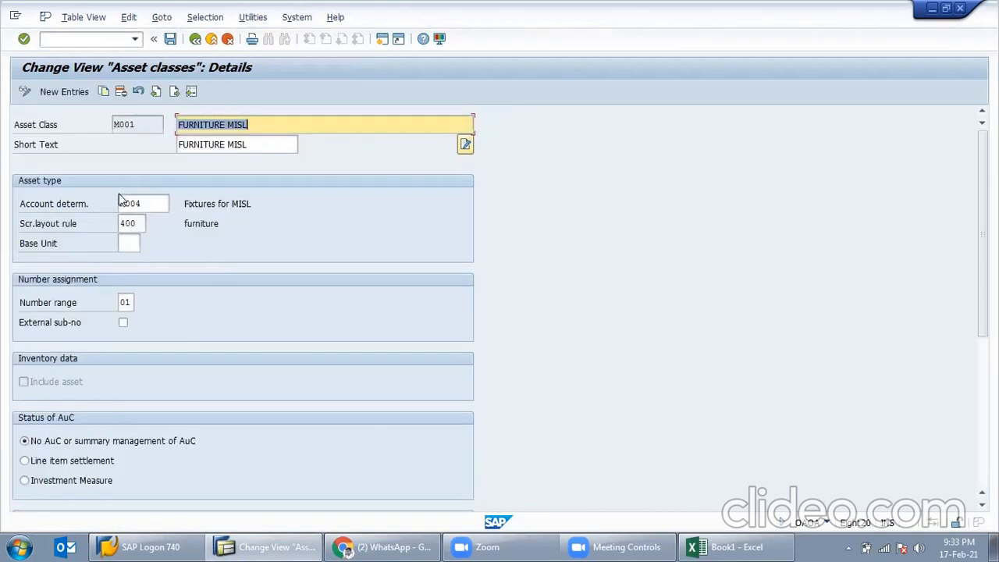
pyautogui.click(163, 202)
pyautogui.click(195, 39)
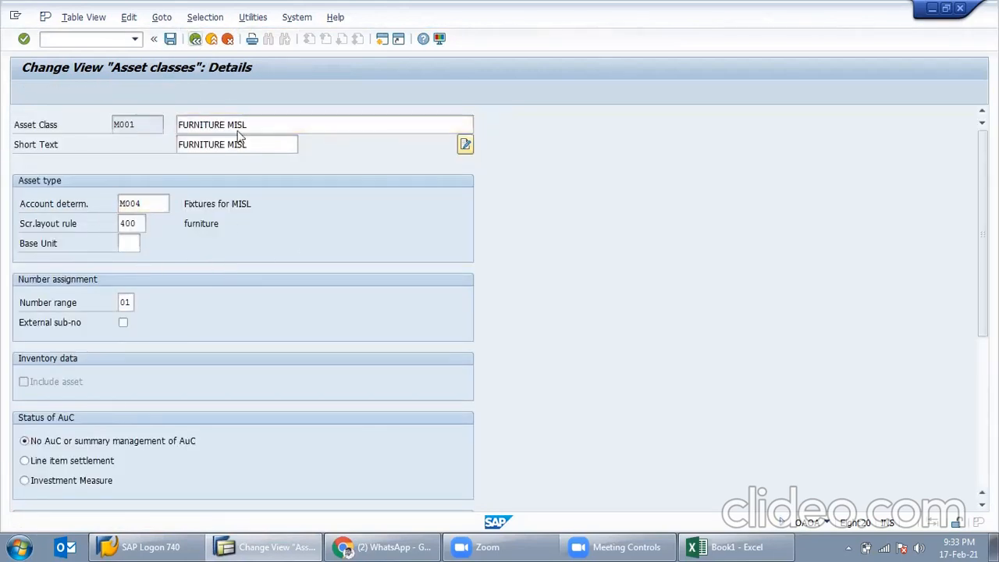
# Copy only asset class M1001, MACHINERY A/C, and give the copy the class code M002
pyautogui.click(24, 244)
pyautogui.click(24, 259)
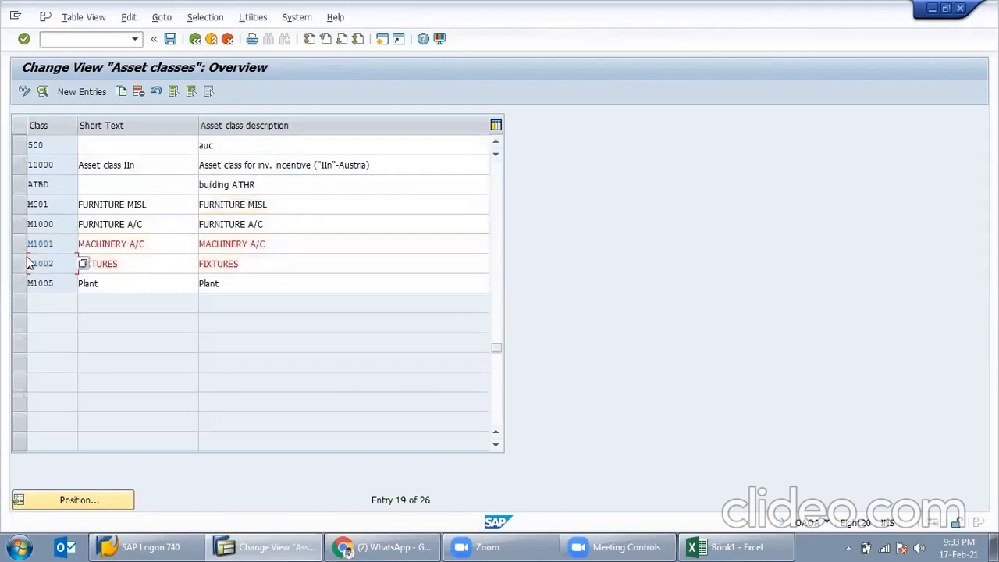
pyautogui.click(20, 243)
pyautogui.click(121, 92)
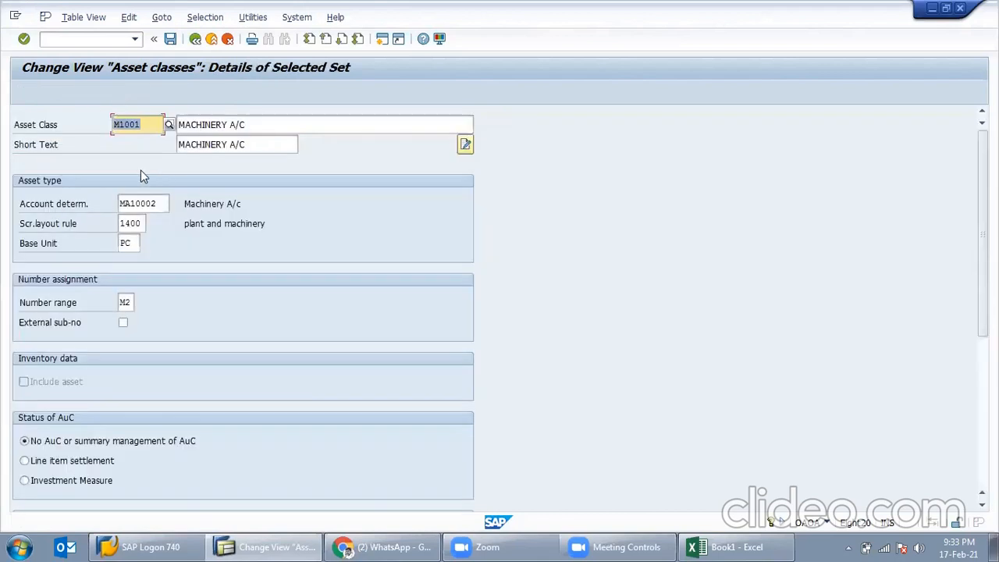
pyautogui.write('m0')
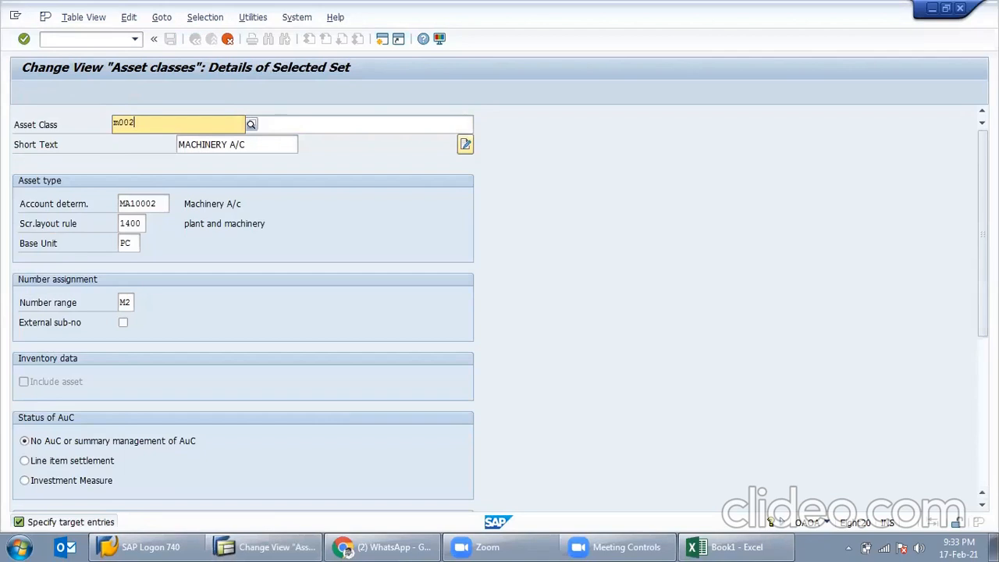
pyautogui.write('02')
# Change the description and short text of the machinery copy to MACHINERY for MISL
pyautogui.click(260, 128)
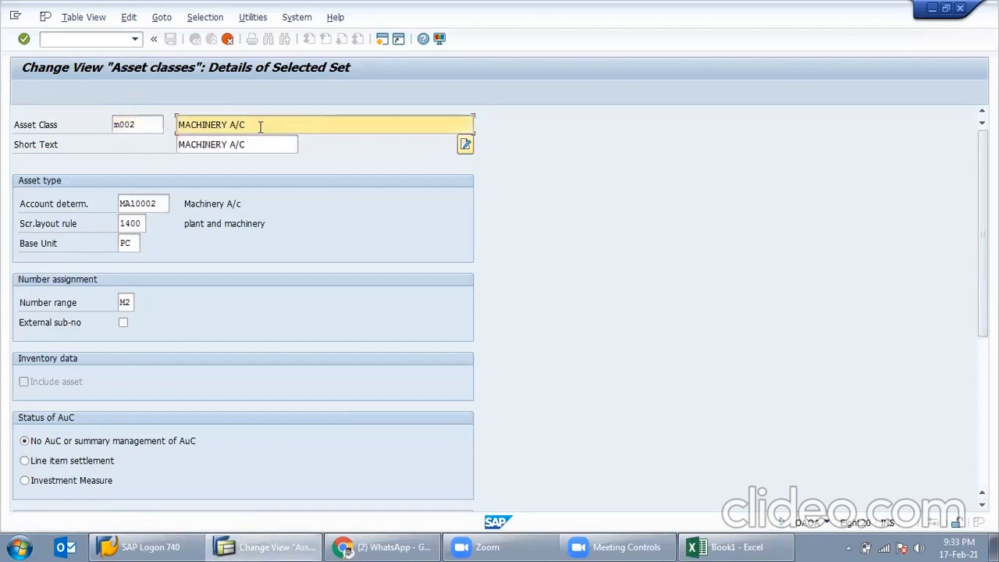
pyautogui.moveTo(227, 125); pyautogui.dragTo(290, 126)
pyautogui.write('for MISL')
pyautogui.press('Tab')
pyautogui.moveTo(229, 144); pyautogui.dragTo(310, 156)
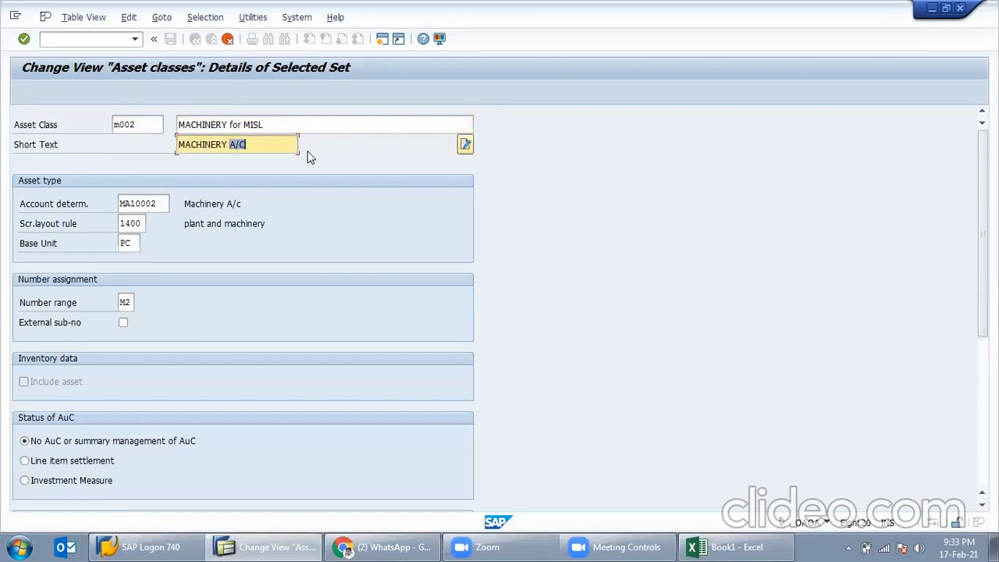
pyautogui.write('for MISL')
# Set the account determination of the machinery copy to M002 and confirm the copy
pyautogui.press('Tab')
pyautogui.press('BackSpace')
pyautogui.press('F4')
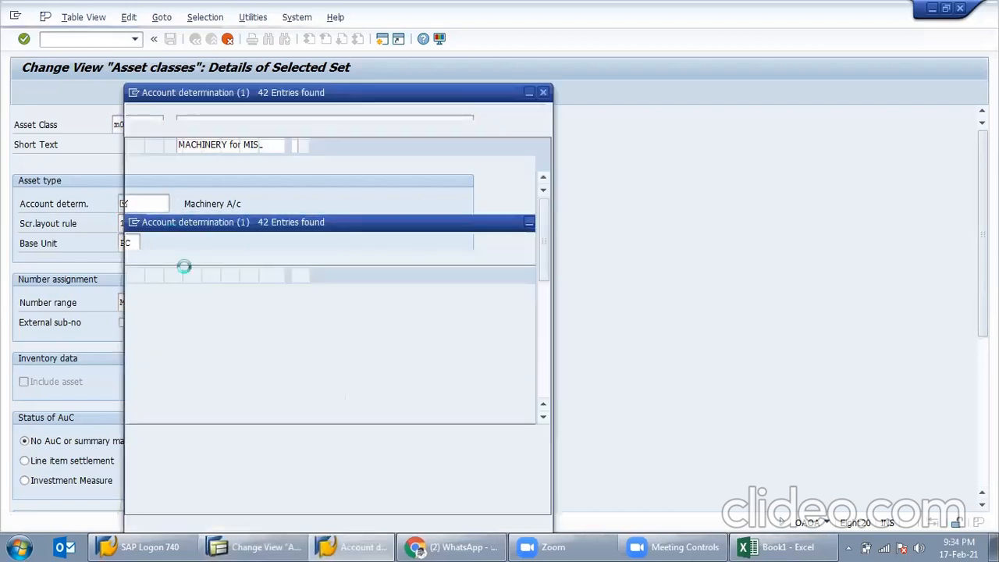
pyautogui.scroll(-6, 188, 402)
pyautogui.doubleClick(258, 345)
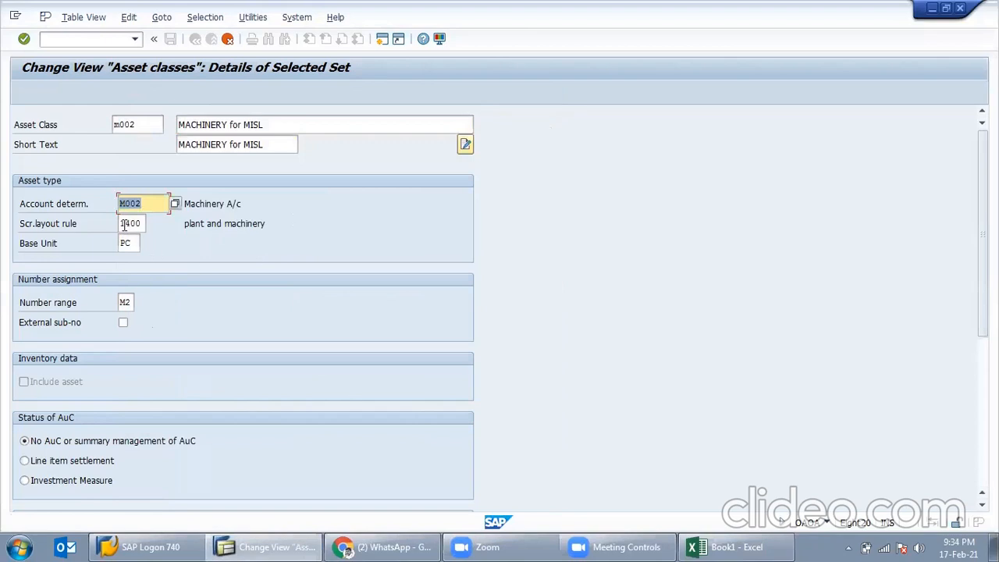
pyautogui.press('F3')
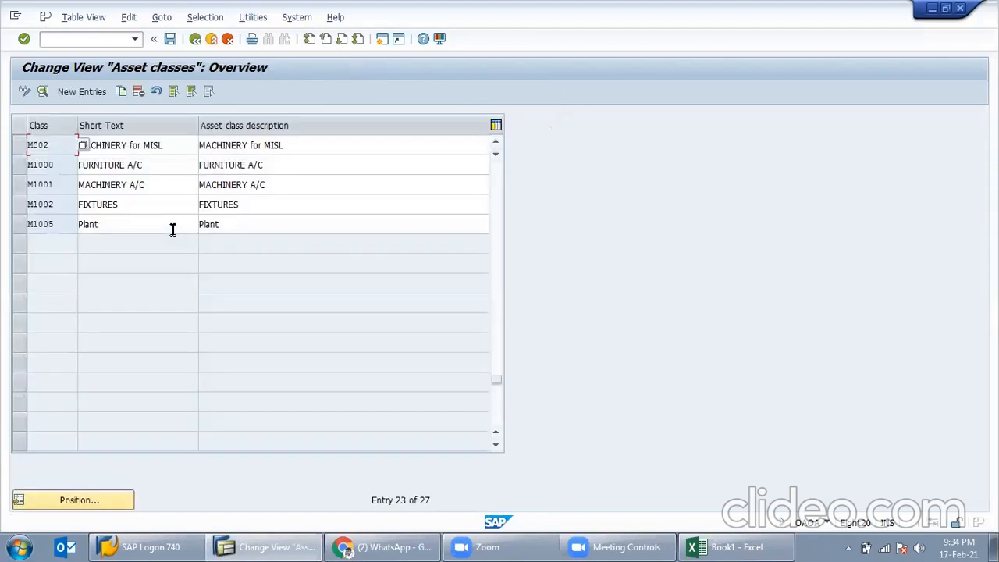
# Save the asset classes in customizing request EC7K912604, check the new MISL entries and return to the implementation guide
pyautogui.click(170, 39)
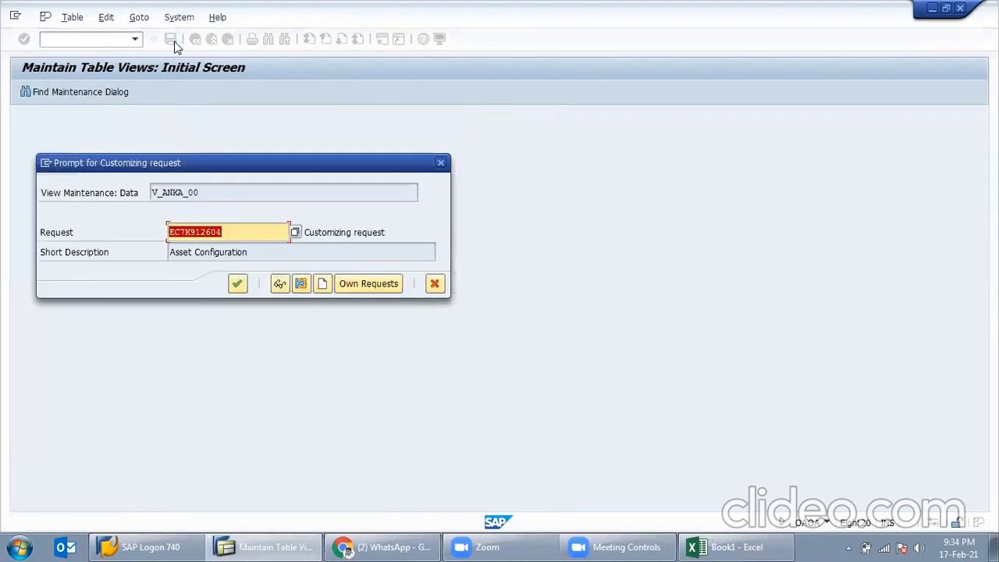
pyautogui.click(237, 285)
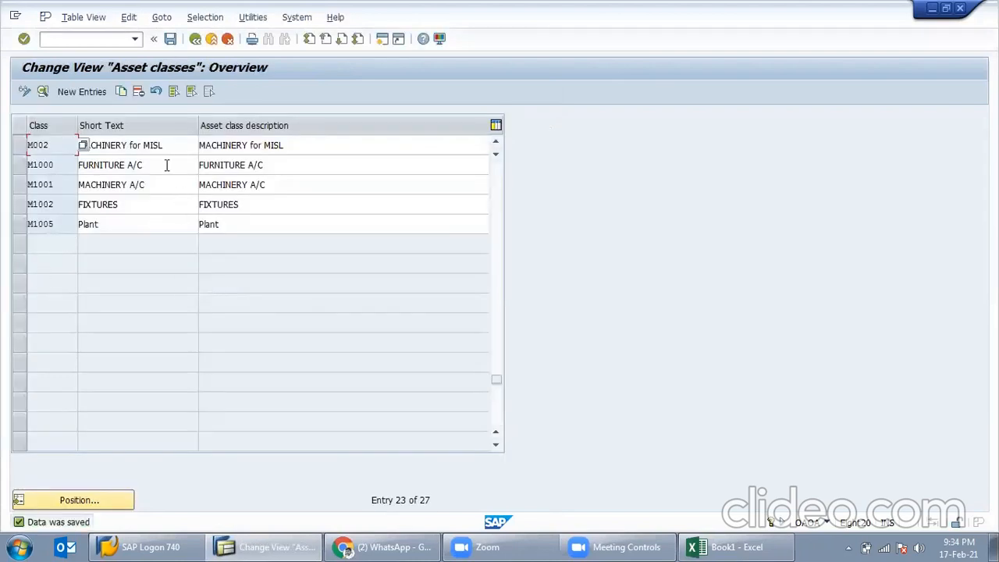
pyautogui.scroll(1, 182, 255)
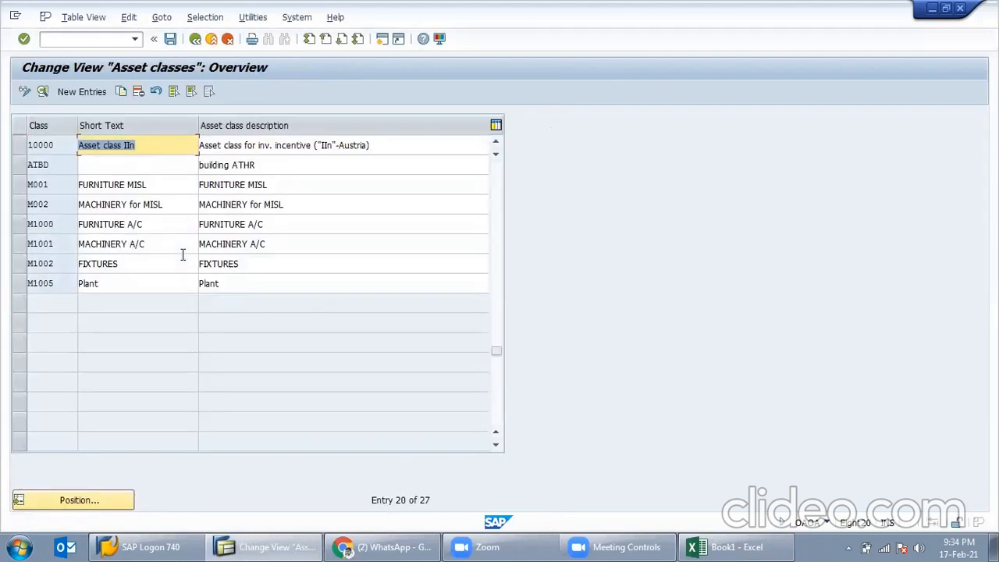
pyautogui.click(256, 190)
pyautogui.click(238, 205)
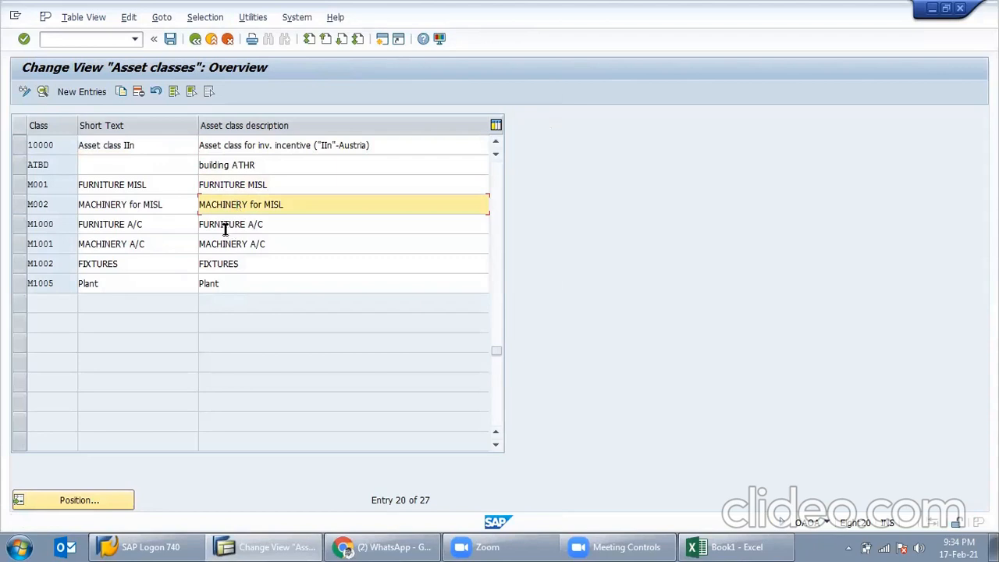
pyautogui.click(194, 42)
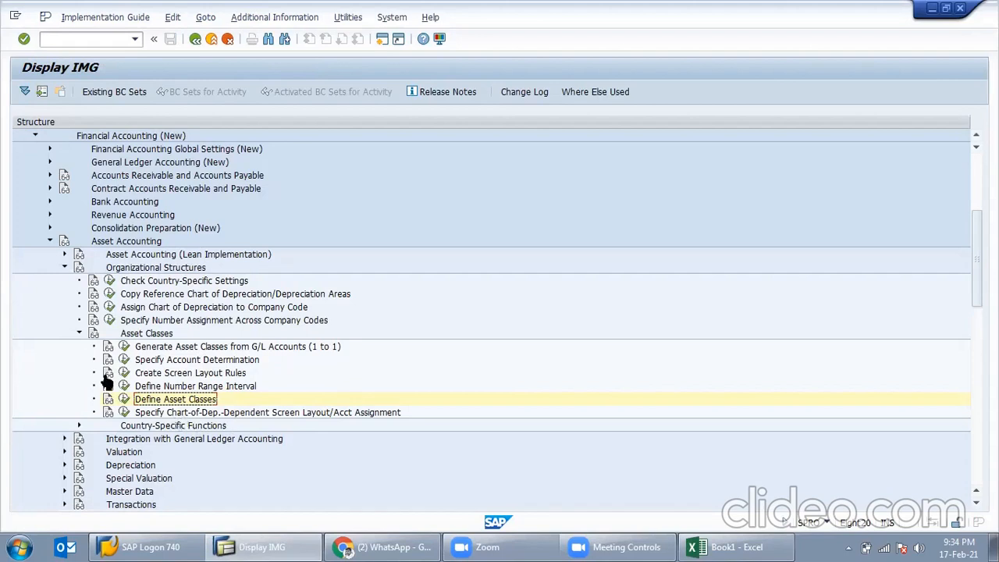
# Open the activity Determine Depreciation Areas in the Asset Class under Asset Accounting's Valuation settings
pyautogui.click(78, 334)
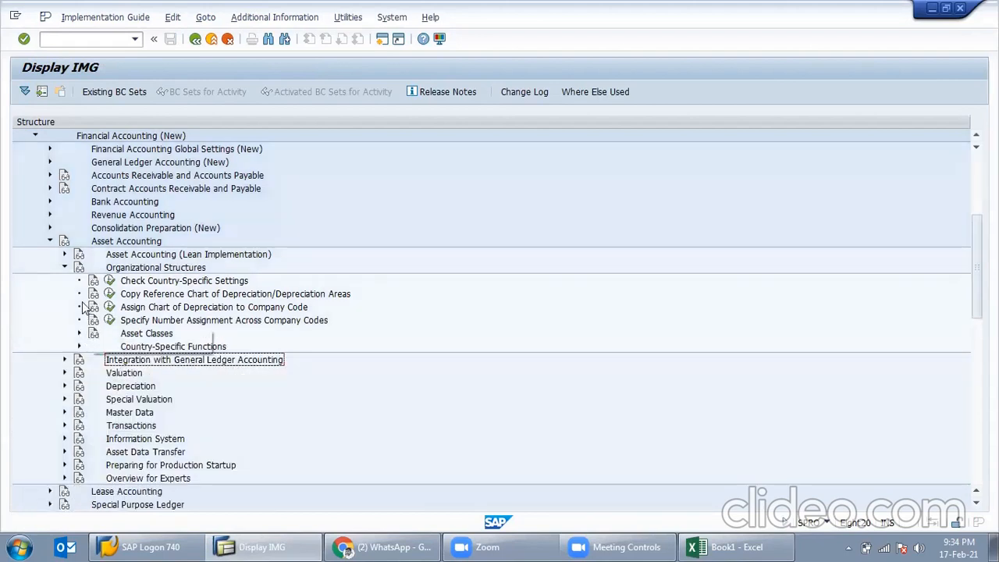
pyautogui.click(66, 373)
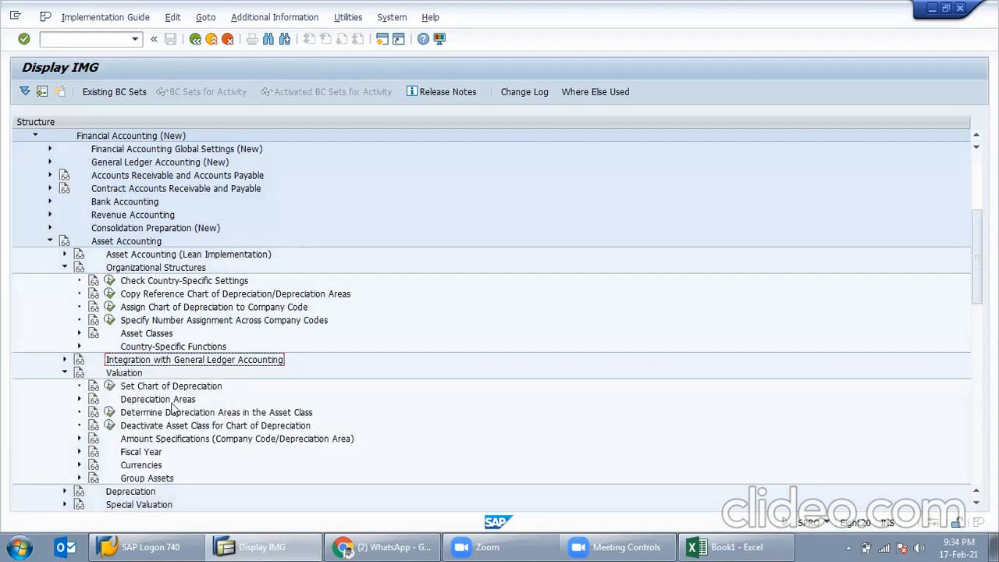
pyautogui.click(108, 413)
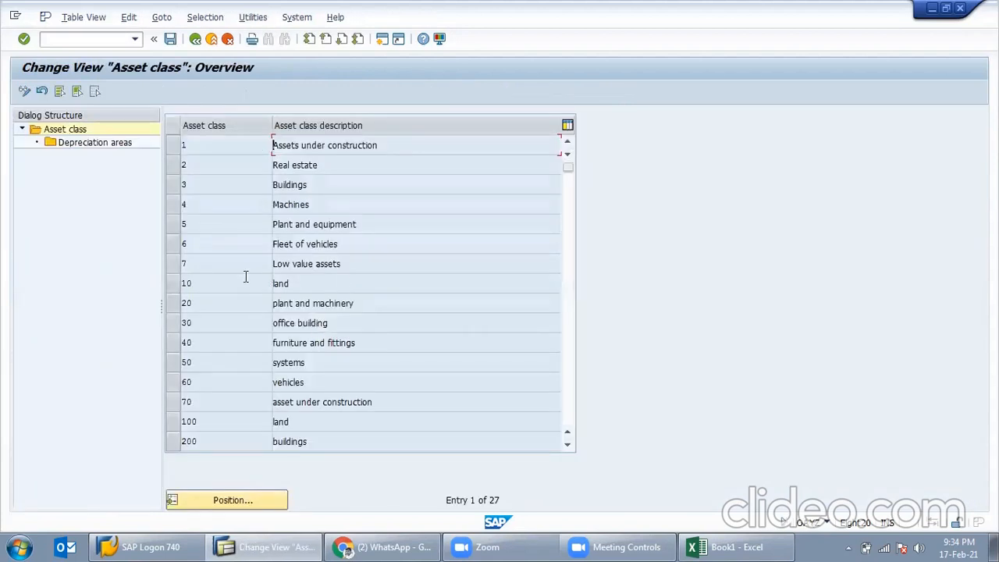
# Position the list on the MISL asset classes and open the depreciation areas of M001, FURNITURE MISL
pyautogui.click(252, 500)
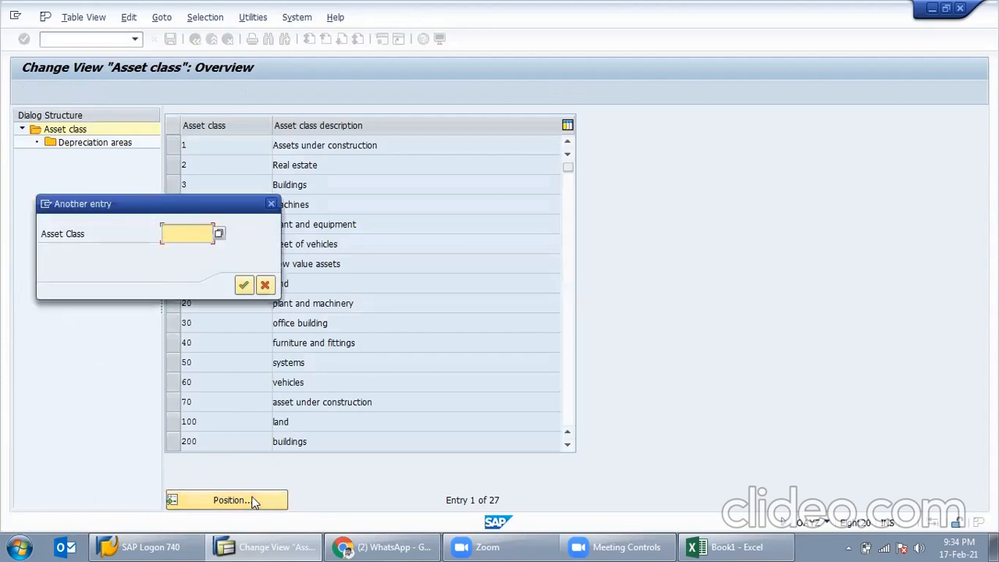
pyautogui.write('MIS002')
pyautogui.press('BackSpace')
pyautogui.press('BackSpace')
pyautogui.press('BackSpace')
pyautogui.write('002')
pyautogui.press('Return')
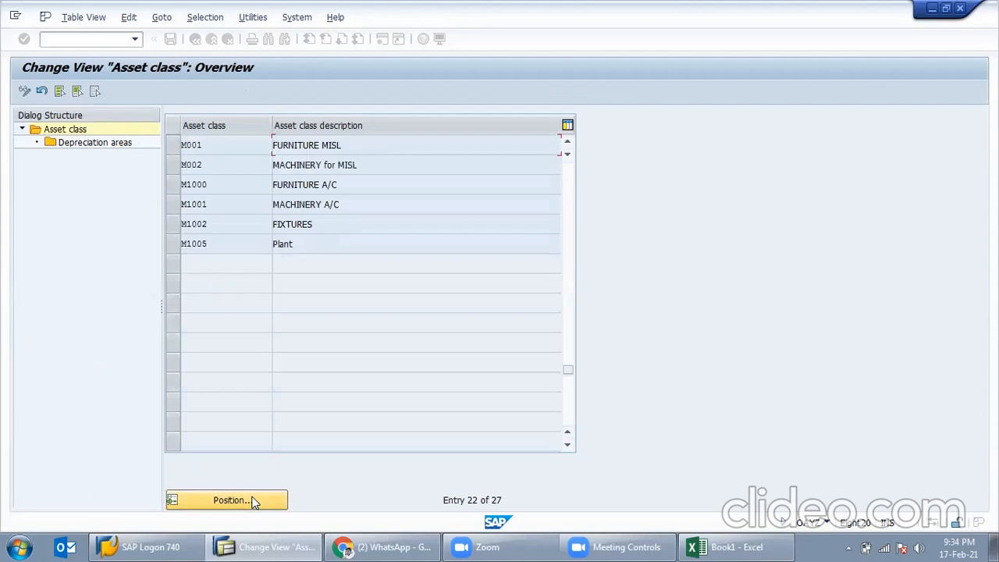
pyautogui.click(224, 166)
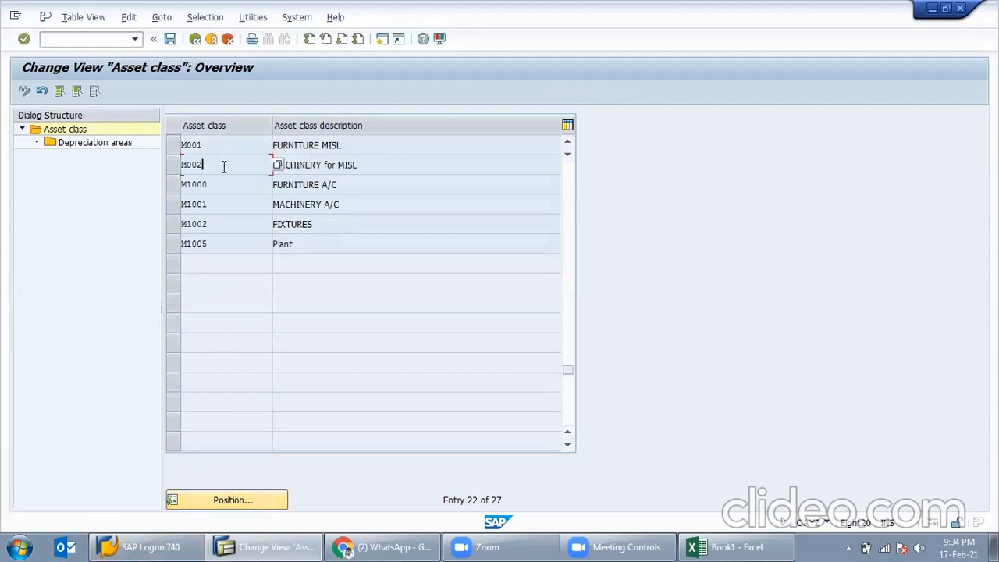
pyautogui.click(173, 145)
pyautogui.click(105, 143)
pyautogui.doubleClick(105, 145)
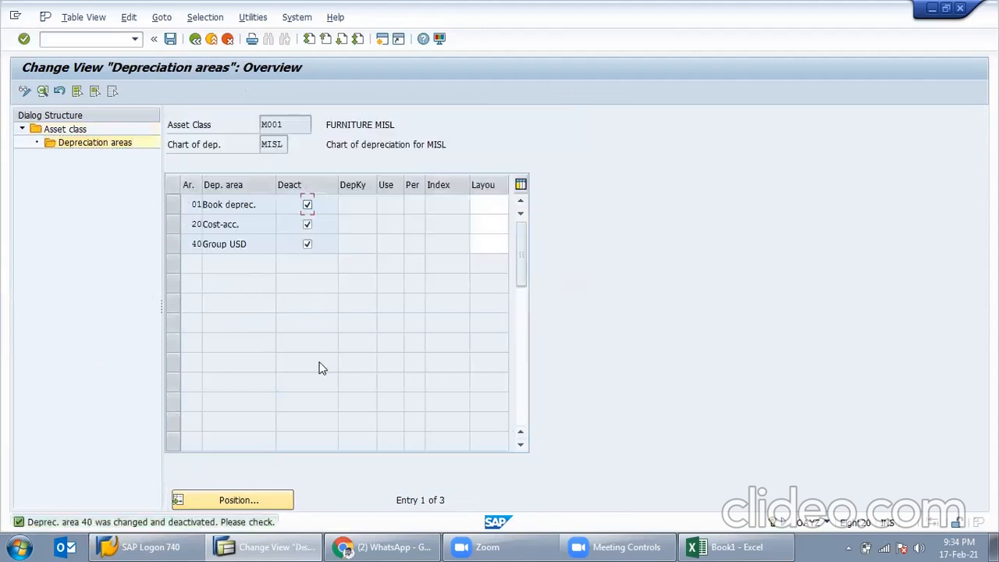
# Examine the depreciation areas of asset class M001 and the screen layout rules available for Book deprec
pyautogui.click(238, 225)
pyautogui.click(256, 237)
pyautogui.click(255, 206)
pyautogui.click(256, 244)
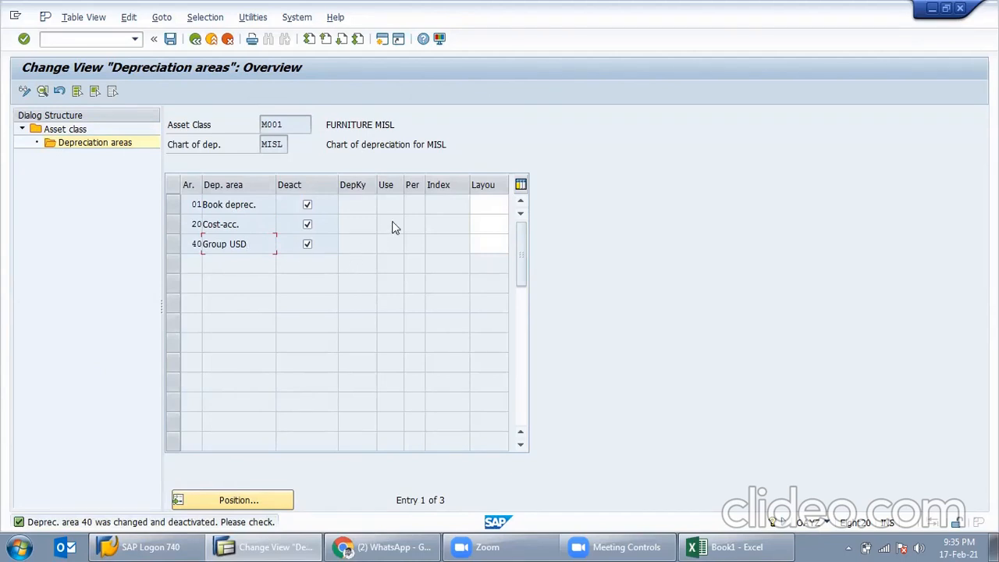
pyautogui.click(484, 202)
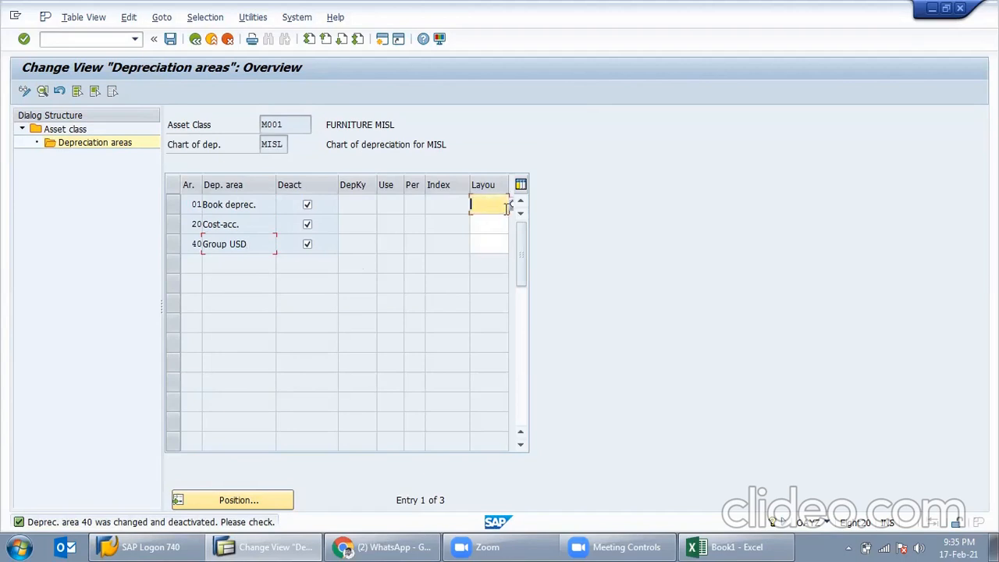
pyautogui.click(512, 202)
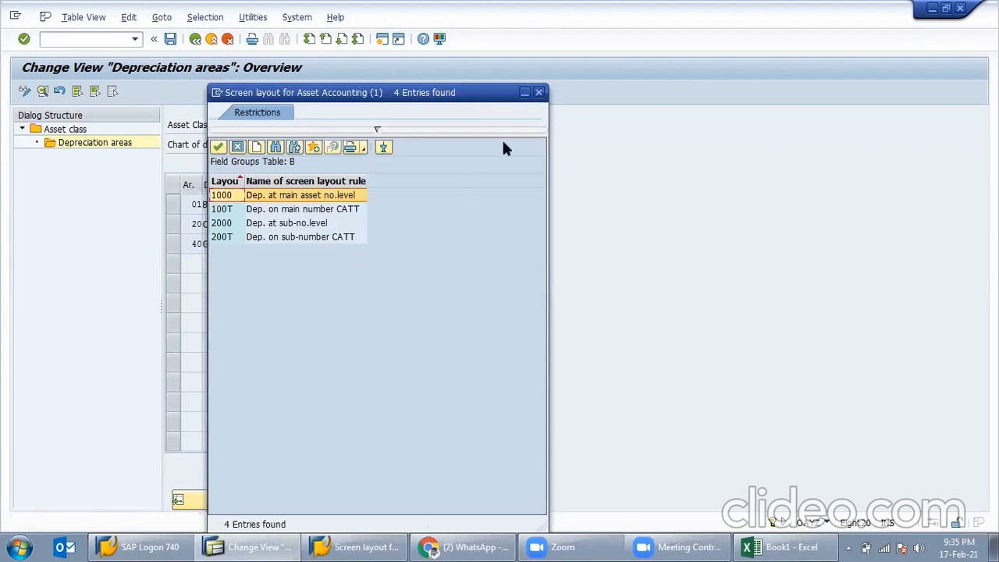
pyautogui.click(539, 94)
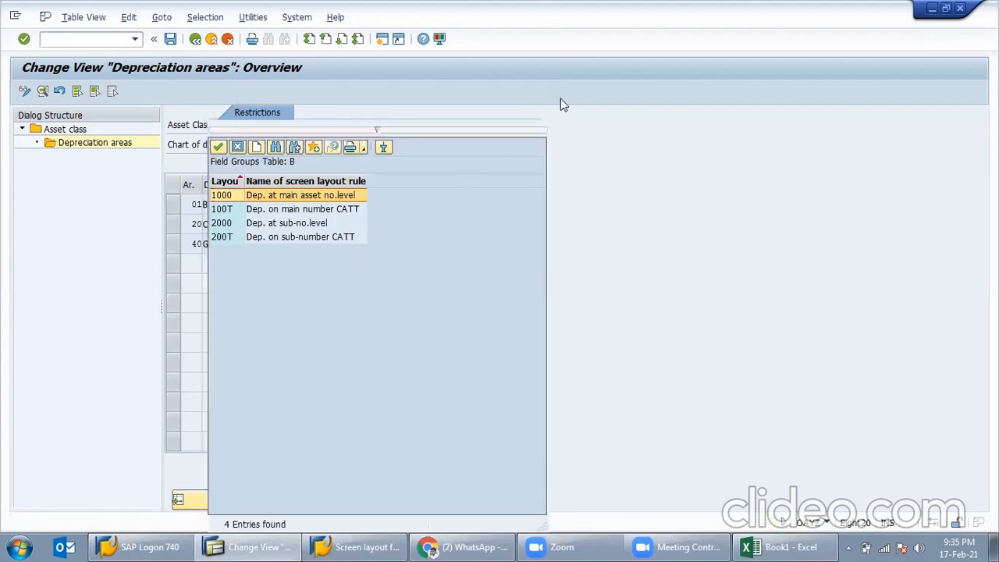
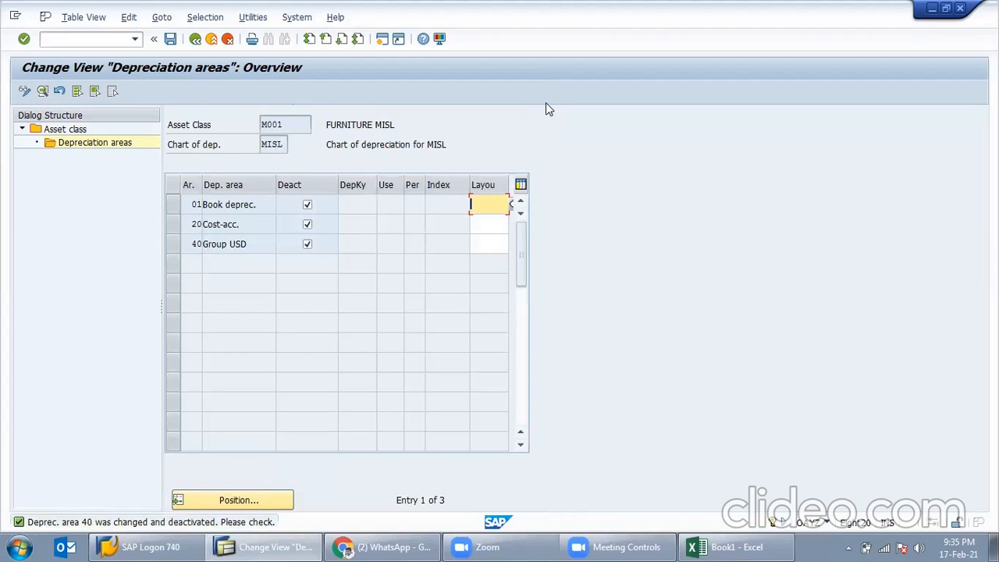
# Try to activate depreciation areas 01, 20 and 40 of asset class M001 using screen layout rule 1000 for Book deprec
pyautogui.click(306, 225)
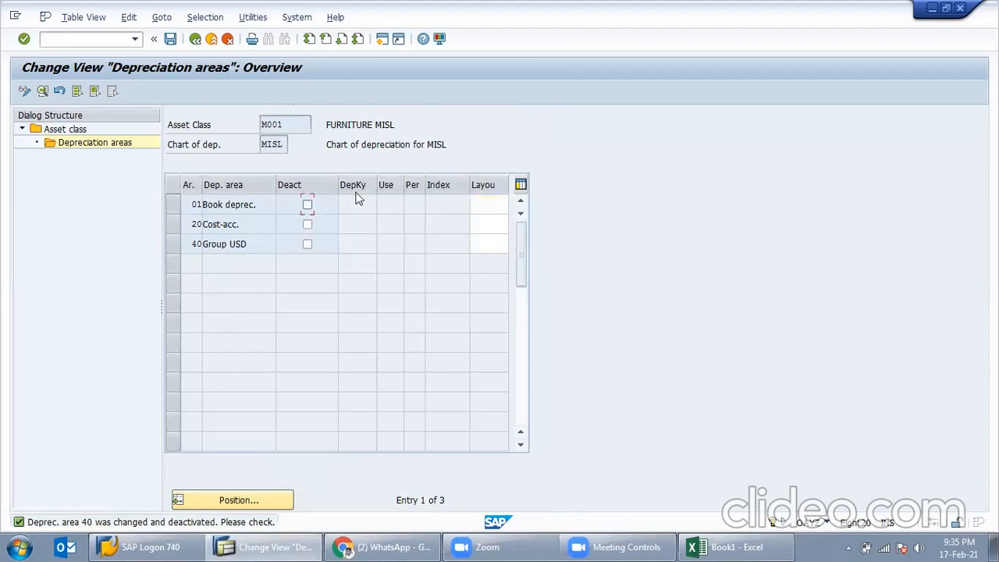
pyautogui.press('Return')
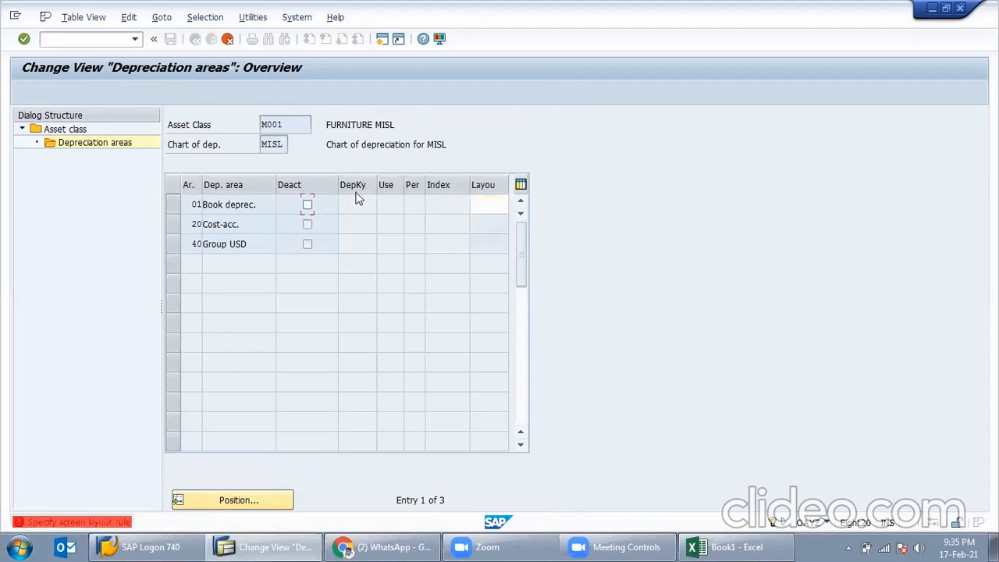
pyautogui.click(495, 202)
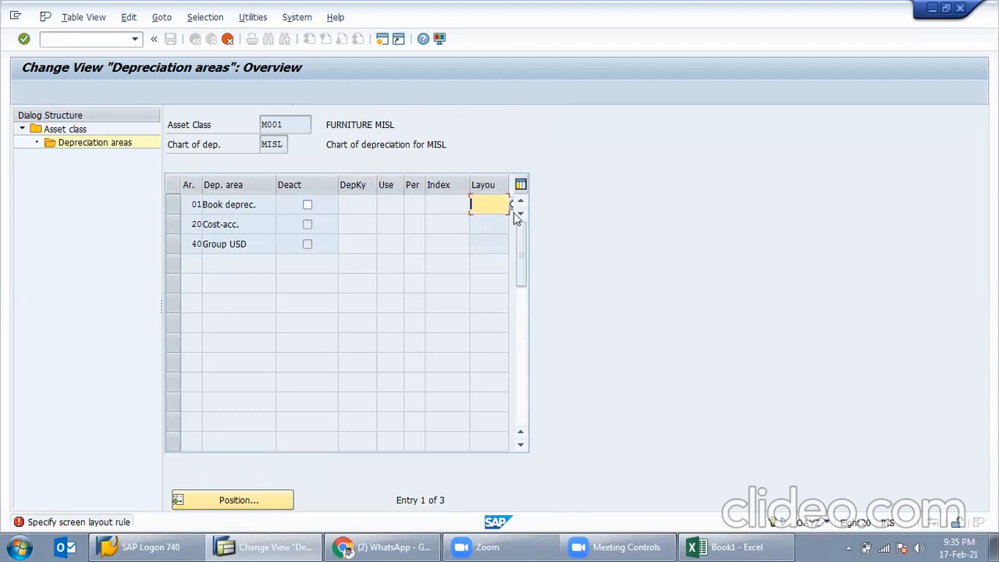
pyautogui.click(240, 224)
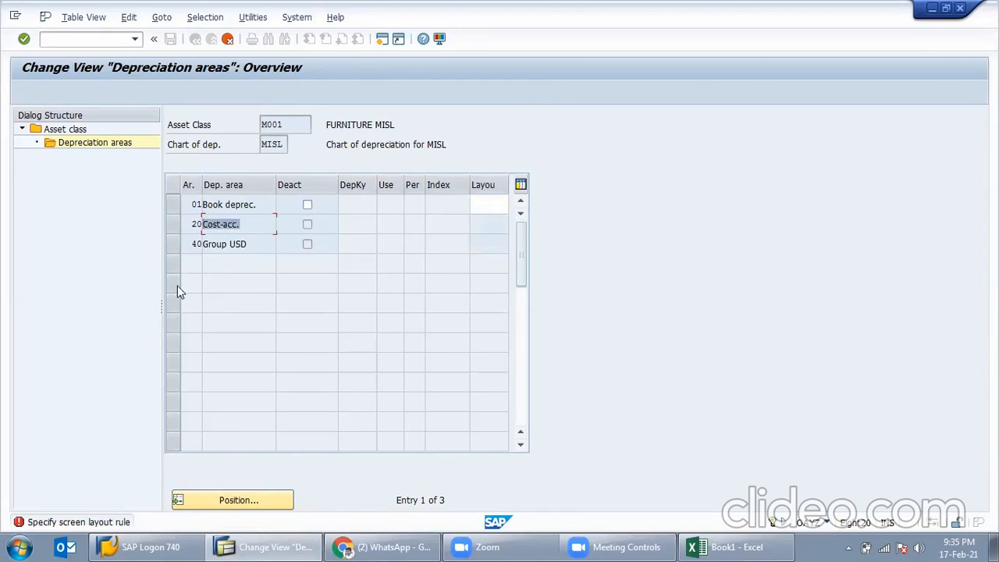
pyautogui.click(242, 221)
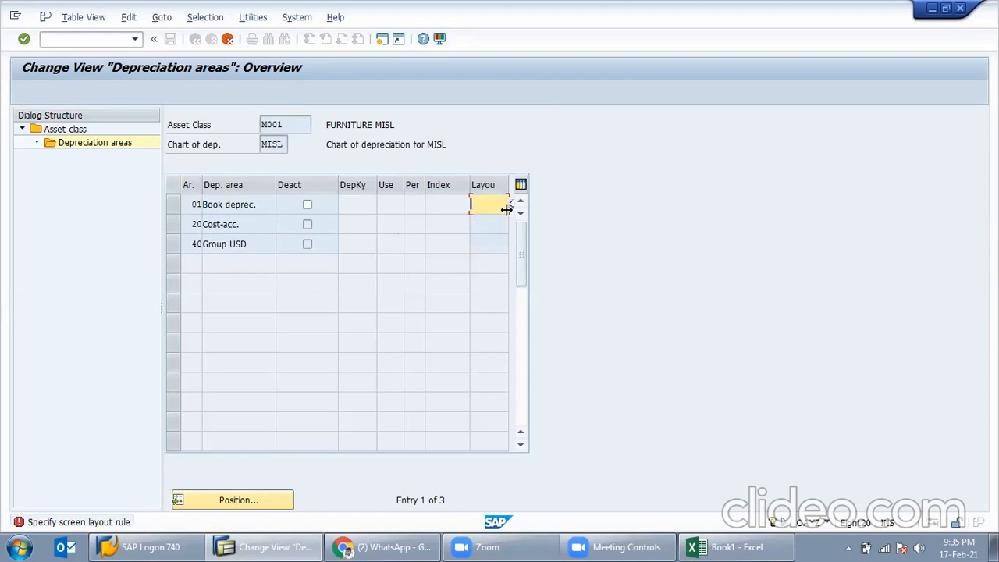
pyautogui.press('F4')
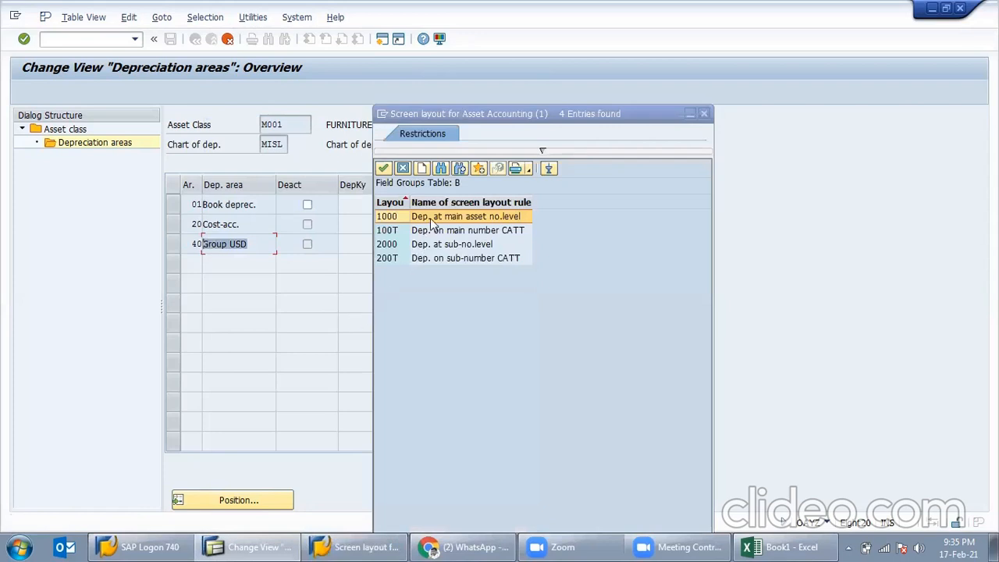
pyautogui.doubleClick(430, 221)
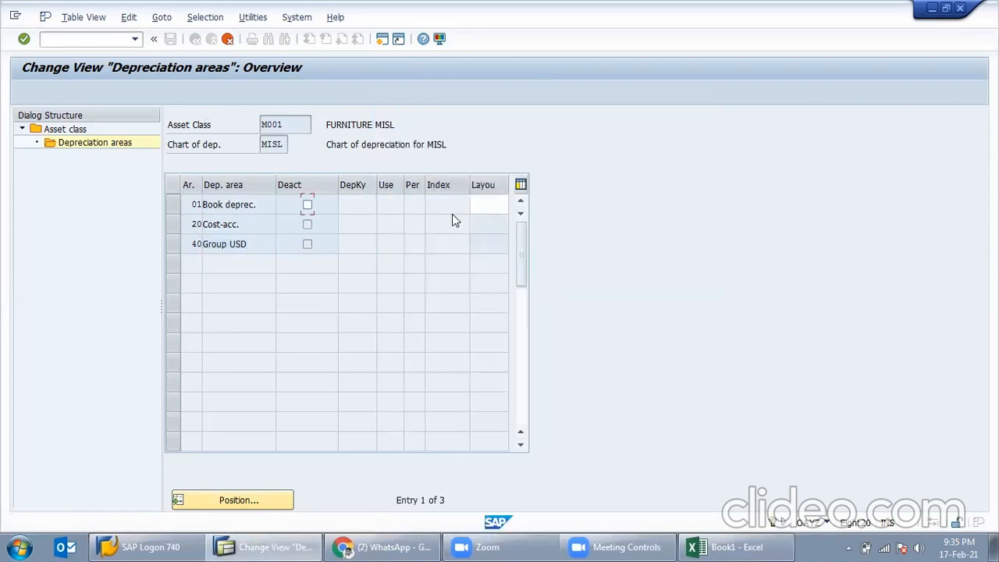
# Deactivate depreciation areas 01, 20 and 40 of asset class M001 again, save and return to the asset class list
pyautogui.click(308, 204)
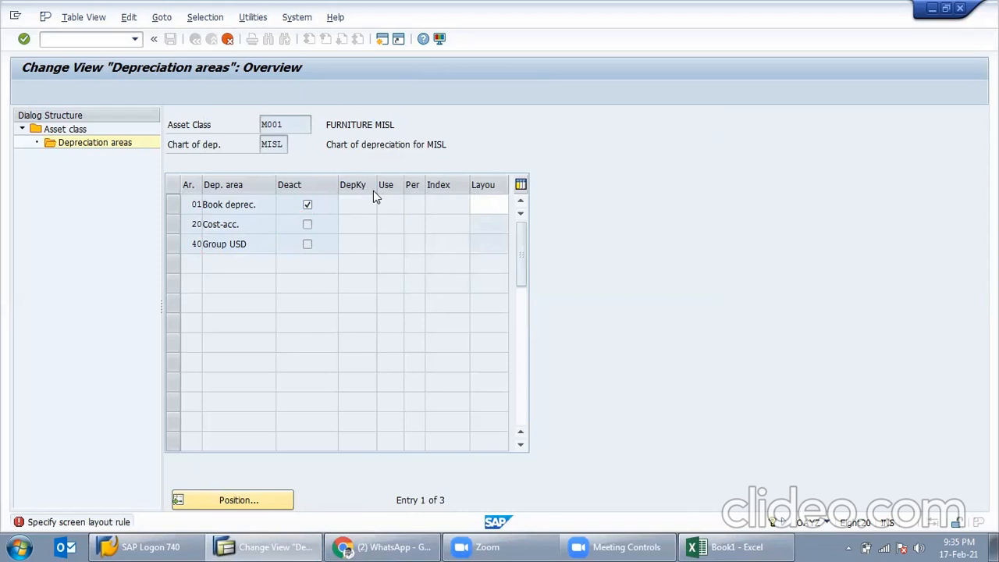
pyautogui.press('Down')
pyautogui.press('Return')
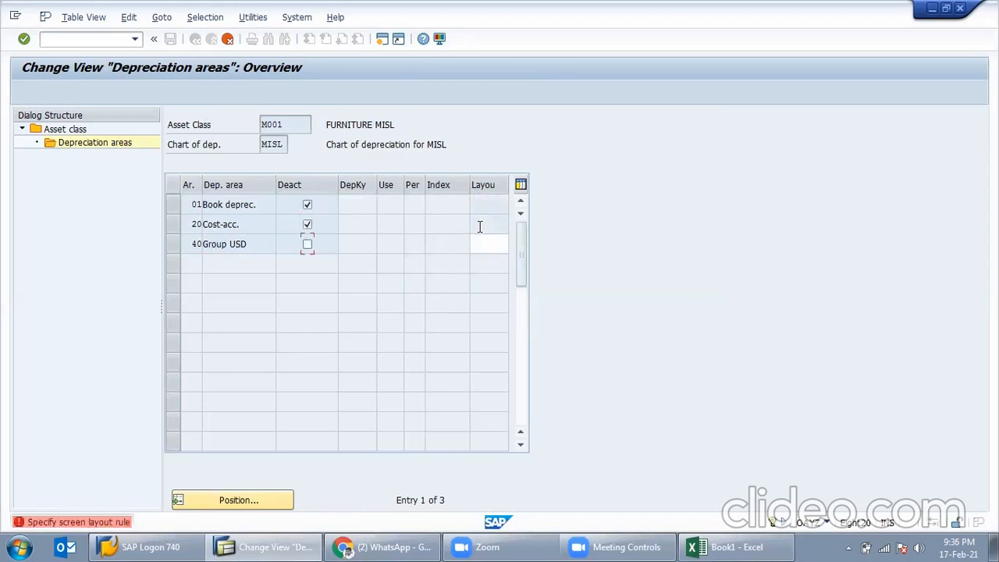
pyautogui.click(308, 245)
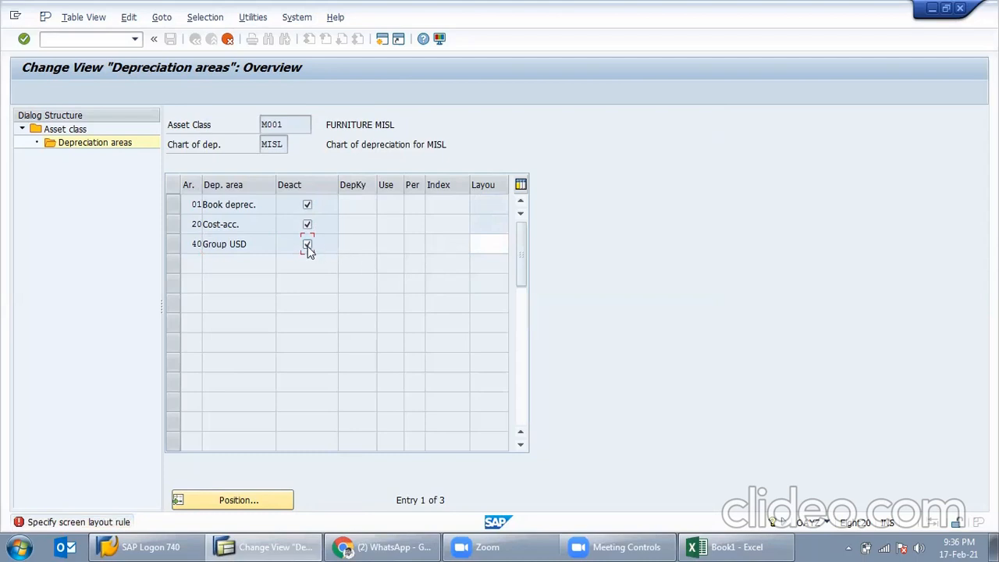
pyautogui.press('Return')
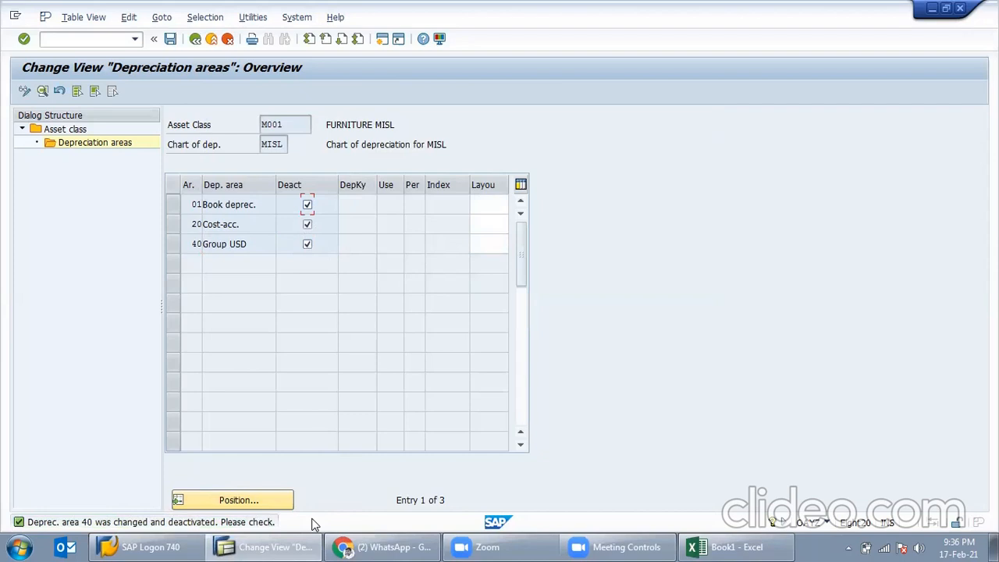
pyautogui.click(171, 39)
pyautogui.click(238, 284)
pyautogui.click(195, 40)
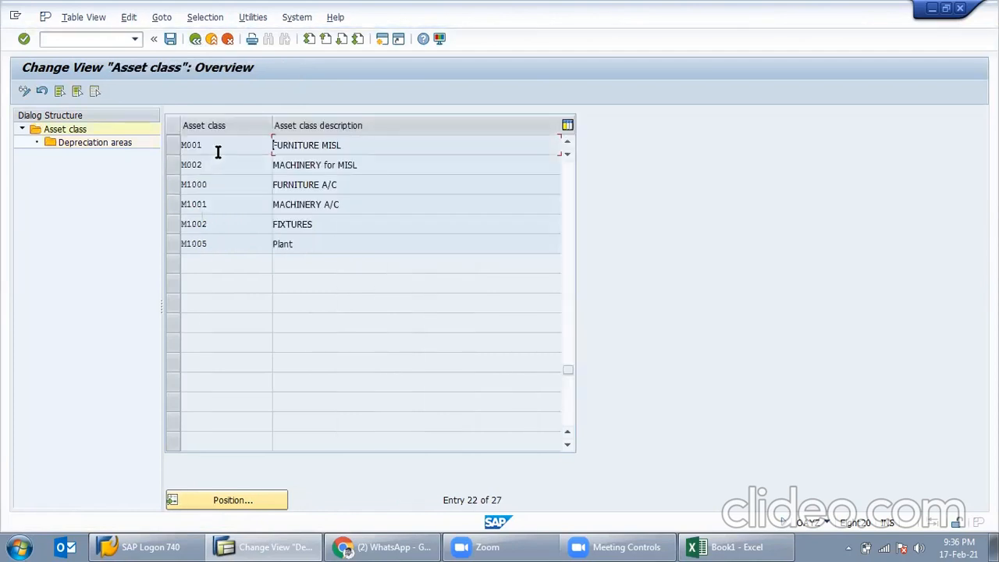
# Check the depreciation areas of asset class M002, MACHINERY for MISL, and leave the activity saving the changes
pyautogui.click(172, 166)
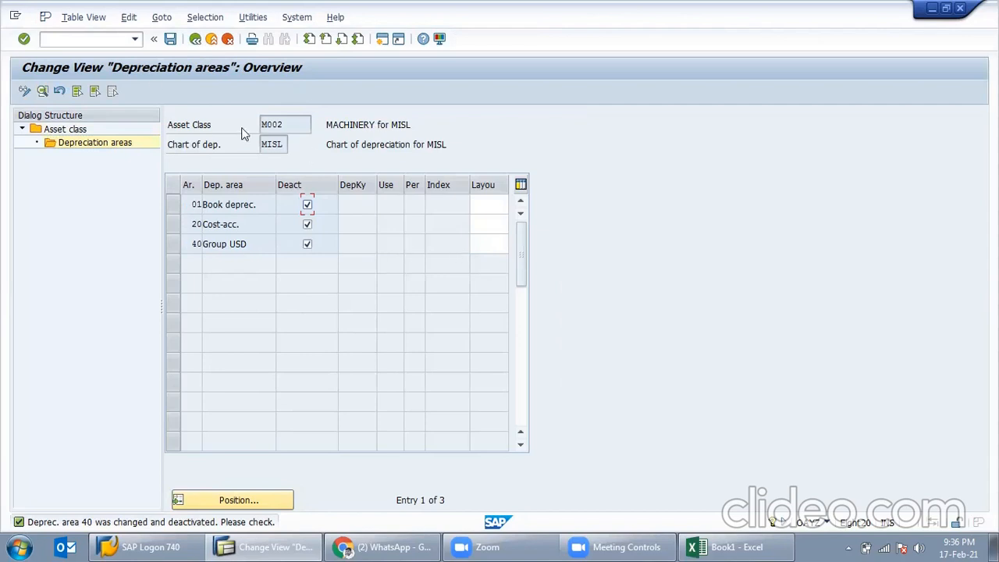
pyautogui.click(195, 38)
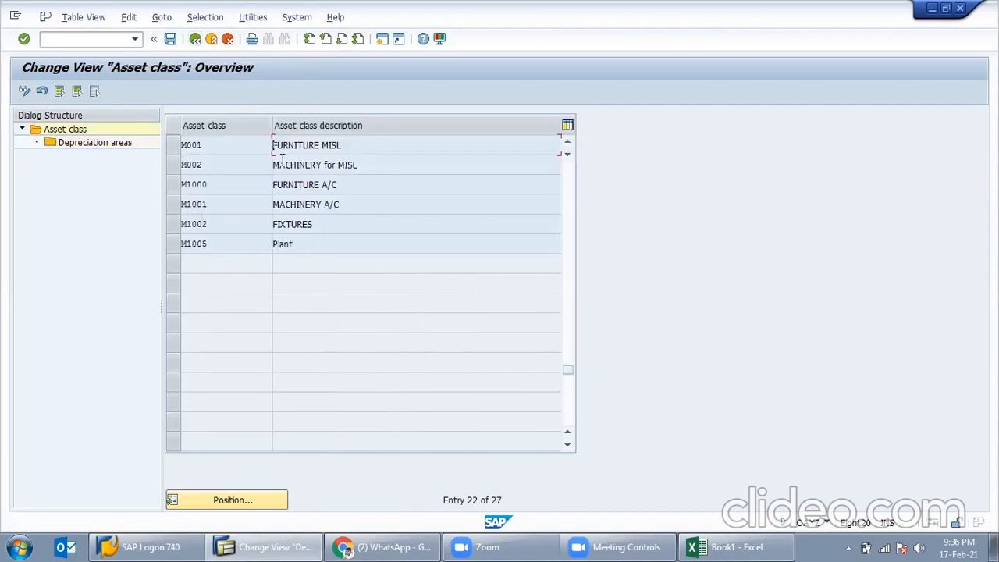
pyautogui.click(195, 38)
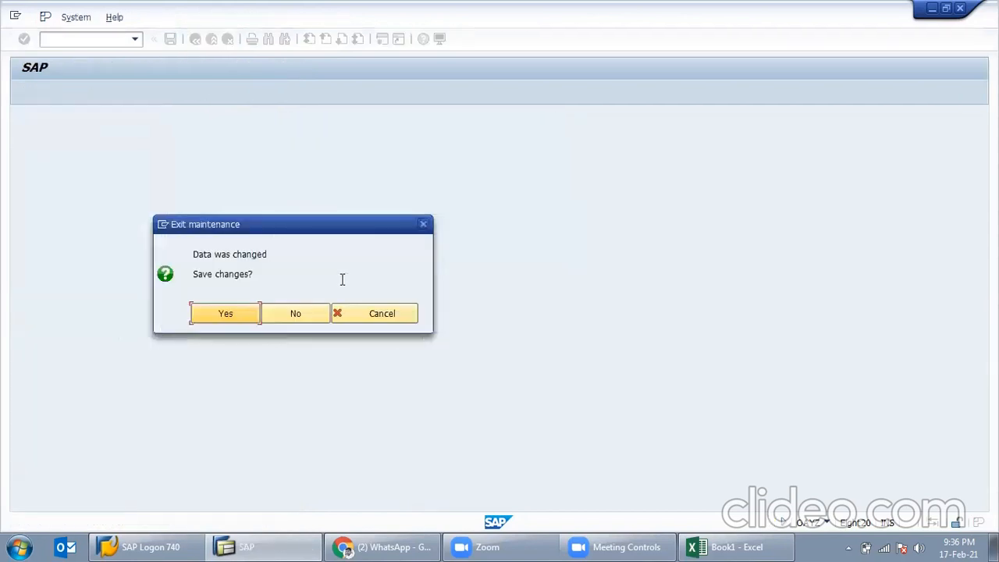
pyautogui.click(249, 313)
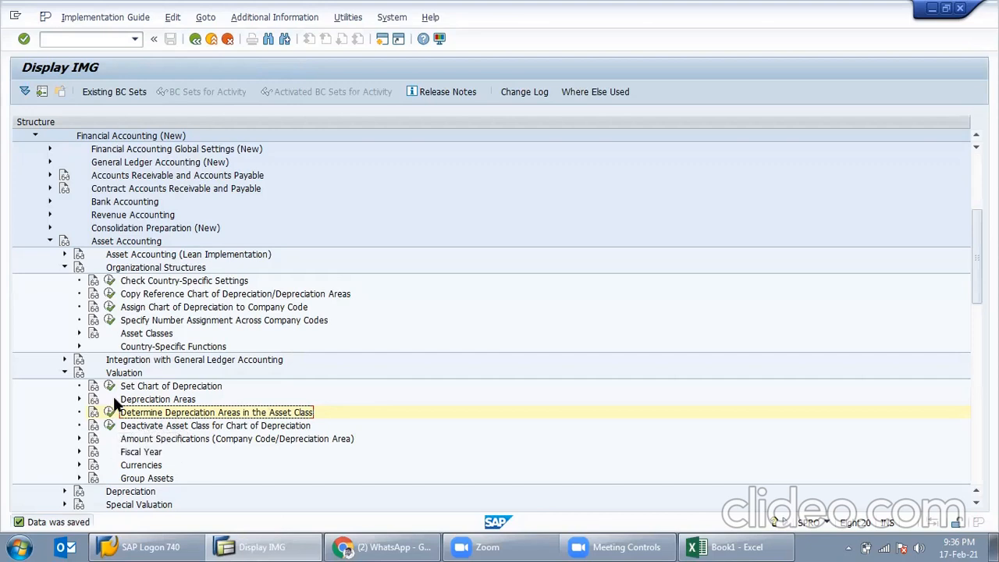
# Open Assign G/L Accounts under Integration with General Ledger Accounting and select chart of accounts MISL
pyautogui.click(64, 372)
pyautogui.click(64, 359)
pyautogui.click(184, 389)
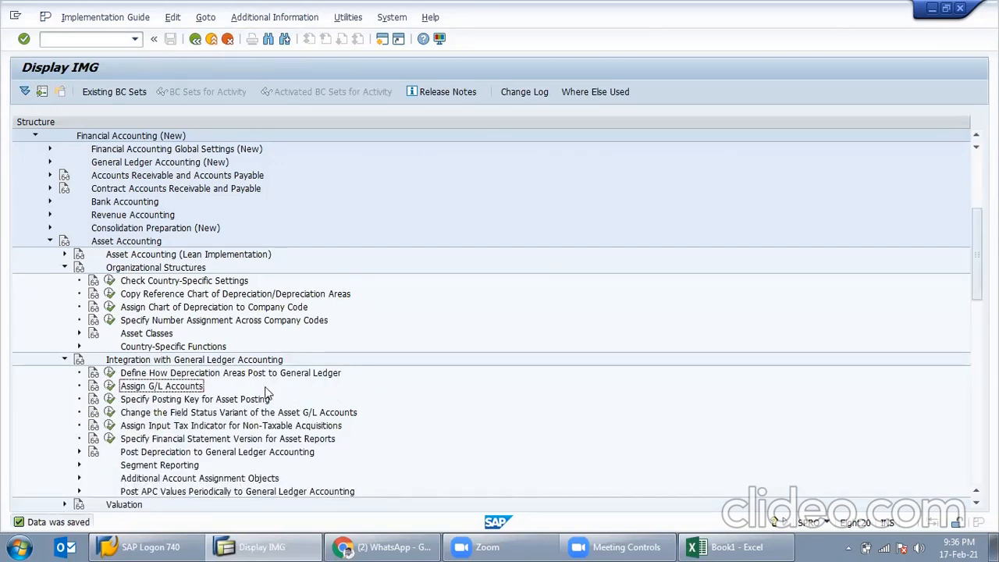
pyautogui.click(110, 385)
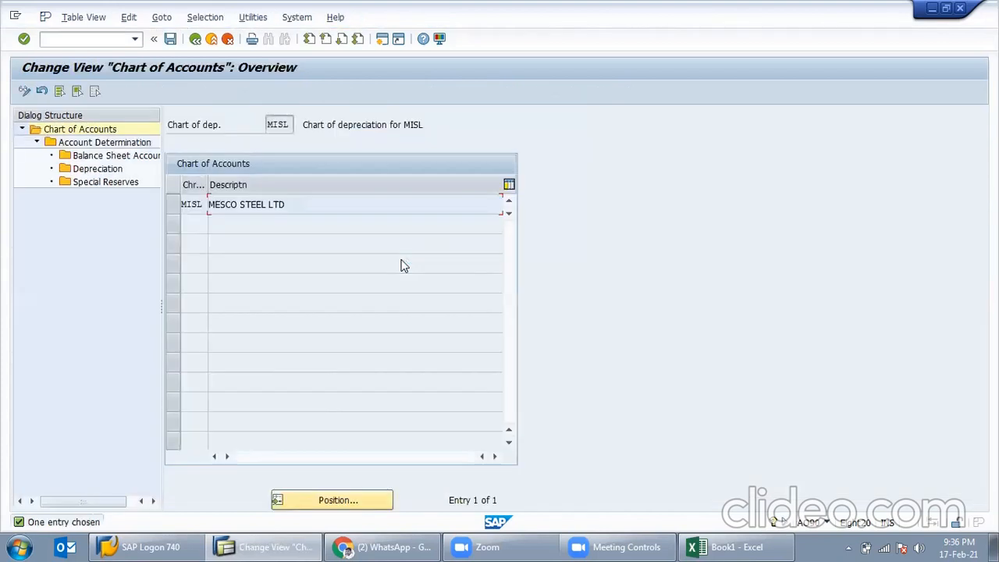
pyautogui.click(174, 203)
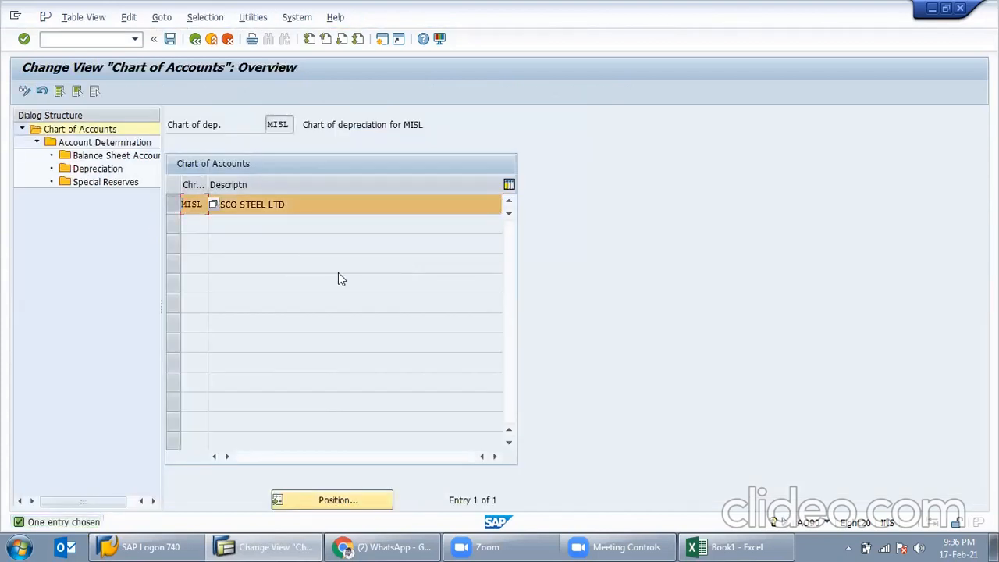
pyautogui.click(88, 159)
pyautogui.click(101, 169)
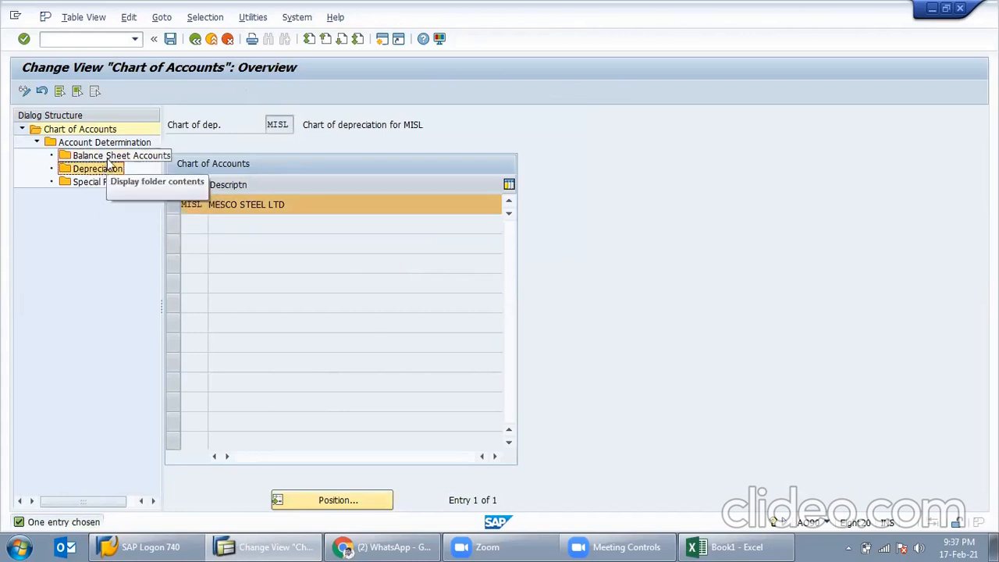
pyautogui.click(112, 159)
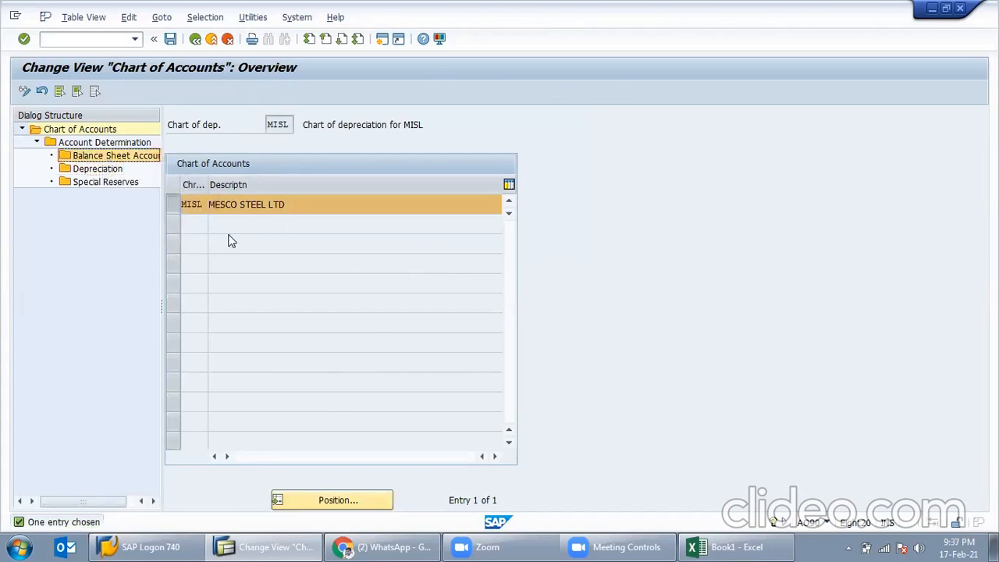
pyautogui.click(115, 170)
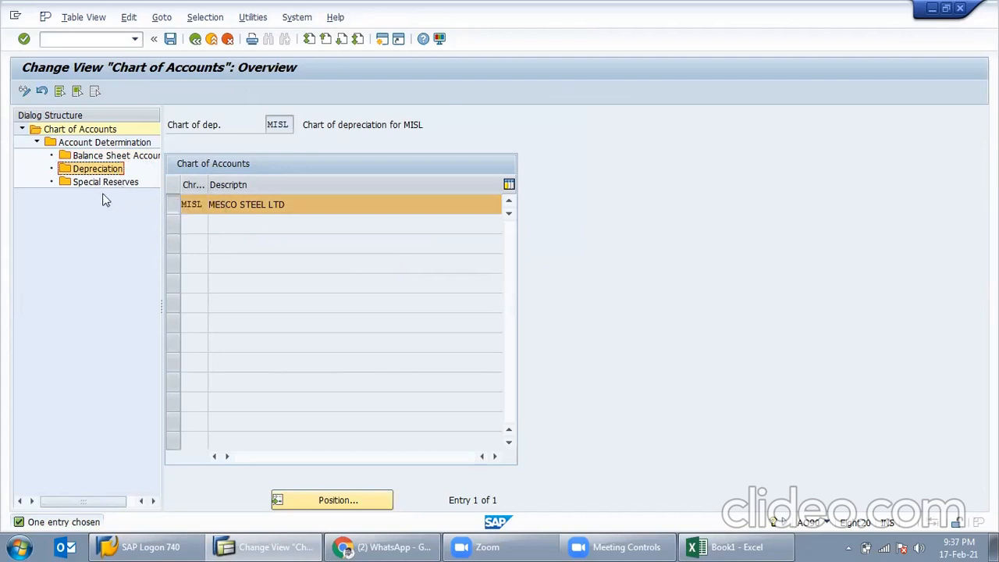
pyautogui.click(134, 184)
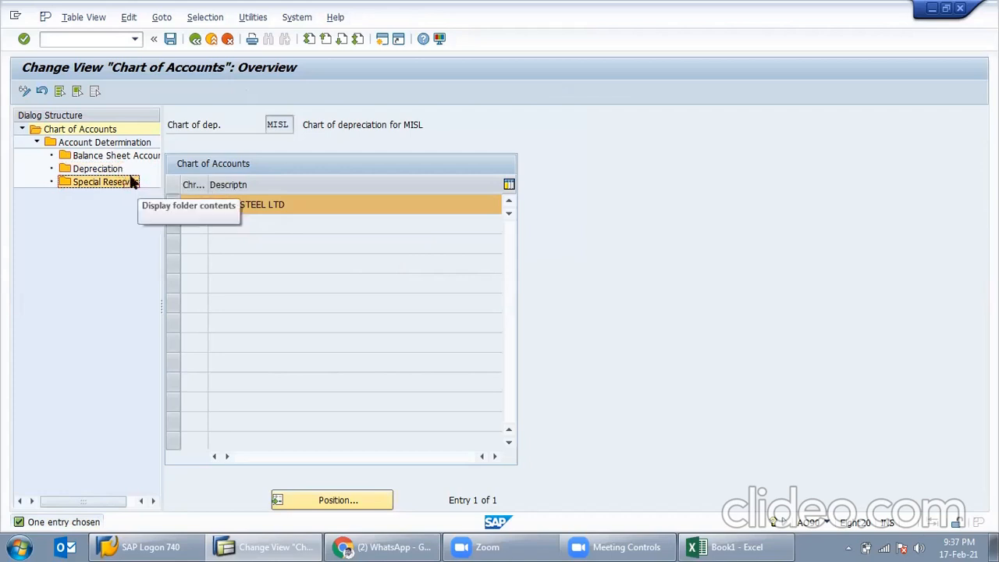
pyautogui.click(121, 158)
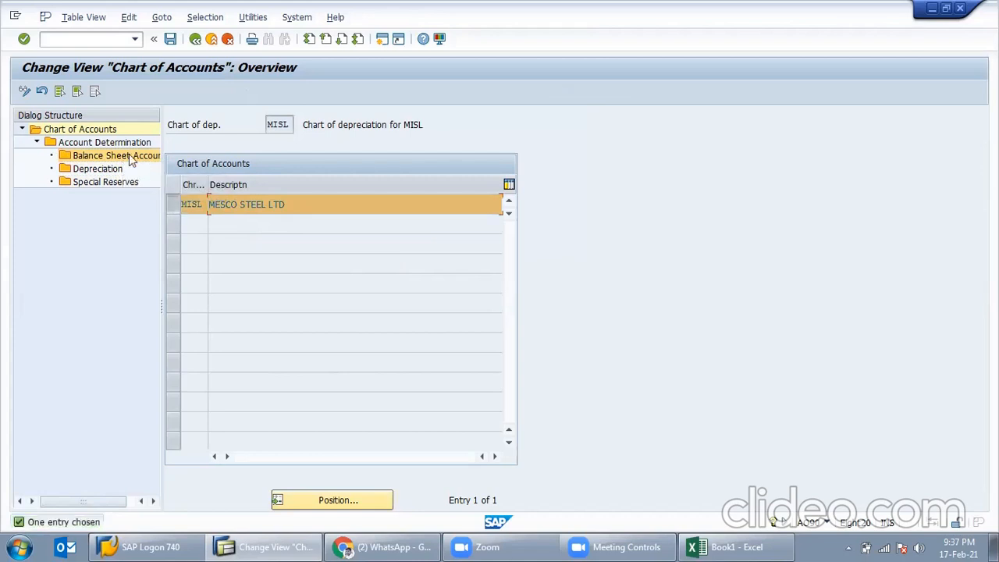
# Open the Account Determination list for chart of accounts MISL and position it at the entry MISL
pyautogui.click(125, 143)
pyautogui.click(362, 243)
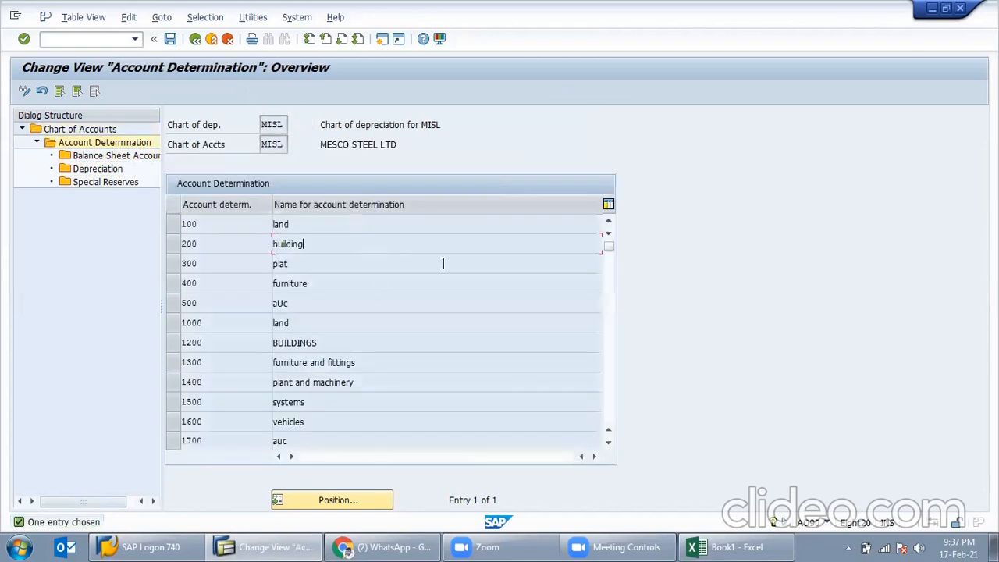
pyautogui.scroll(-2, 491, 341)
pyautogui.scroll(-1, 383, 478)
pyautogui.click(367, 501)
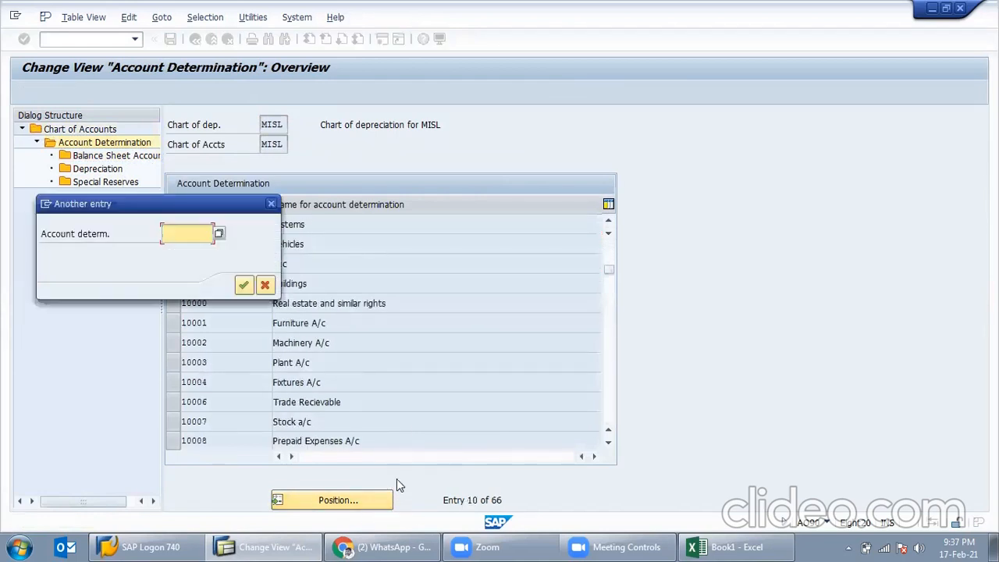
pyautogui.write('MISL')
pyautogui.press('Return')
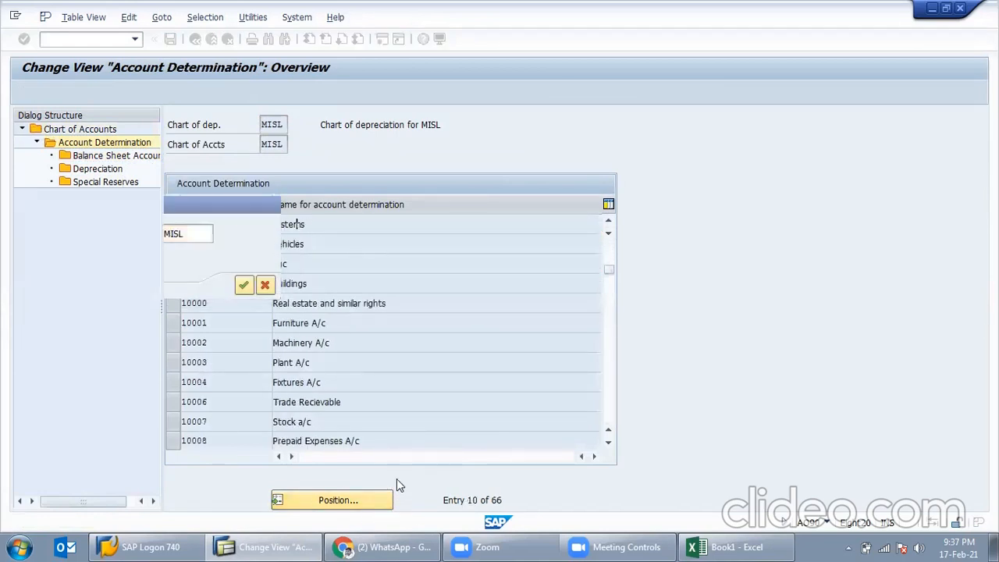
pyautogui.scroll(5, 421, 359)
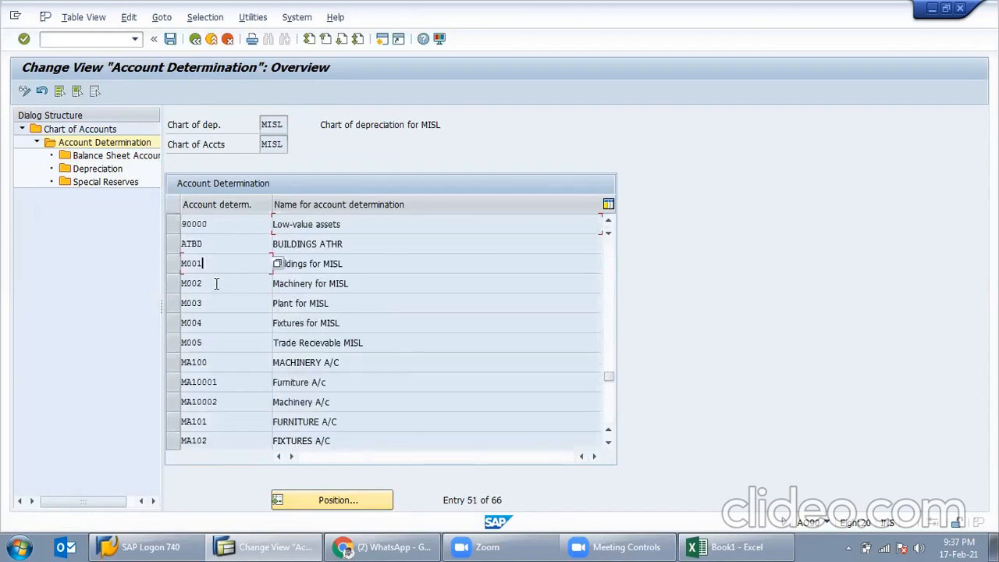
# Select account determination M001 (Buildings for MISL) and open its balance sheet accounts
pyautogui.click(221, 322)
pyautogui.moveTo(399, 341); pyautogui.dragTo(258, 338)
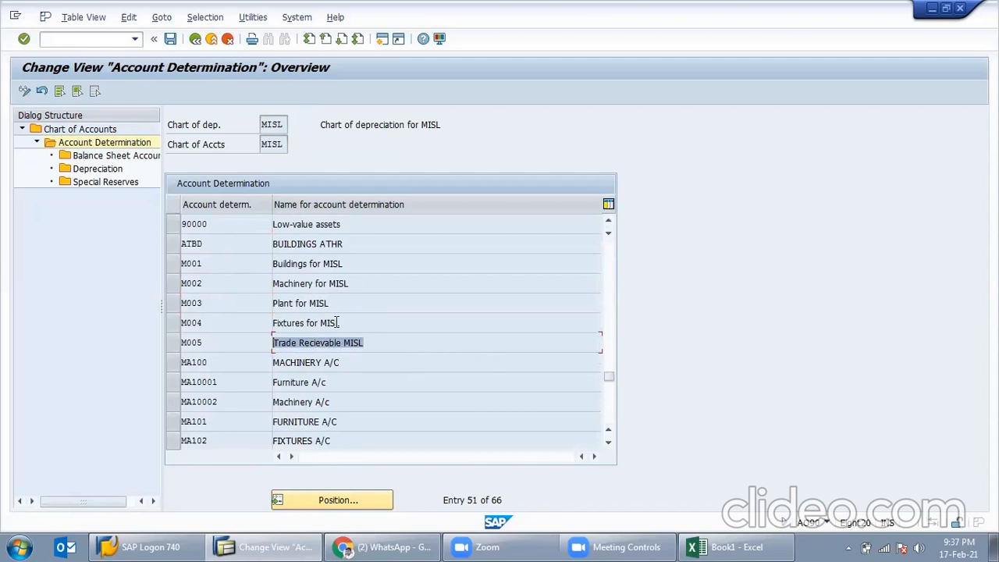
pyautogui.click(173, 269)
pyautogui.doubleClick(103, 156)
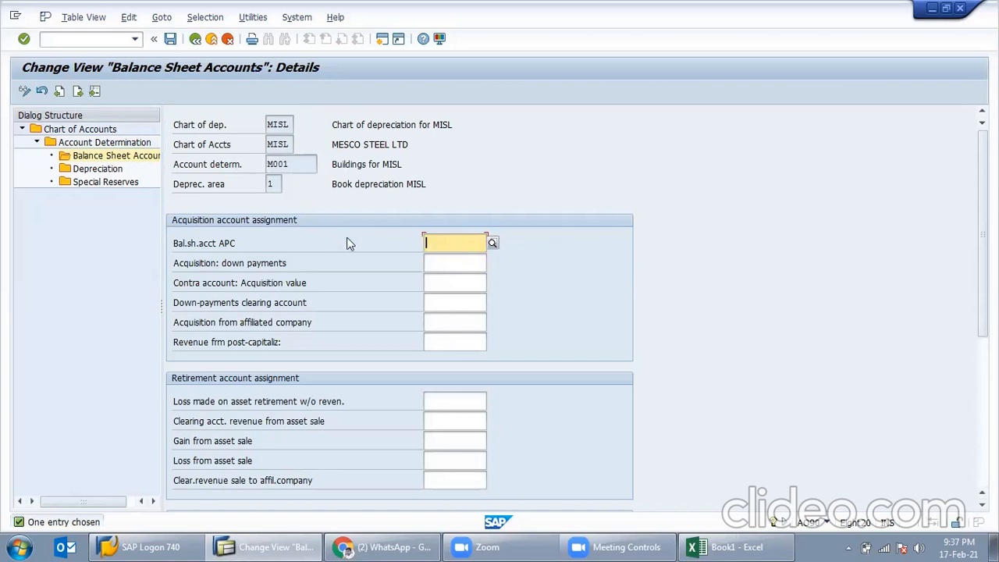
# Search for the Bal.sh.acct APC among the G/L accounts of company code MISL
pyautogui.click(447, 263)
pyautogui.click(458, 248)
pyautogui.click(494, 242)
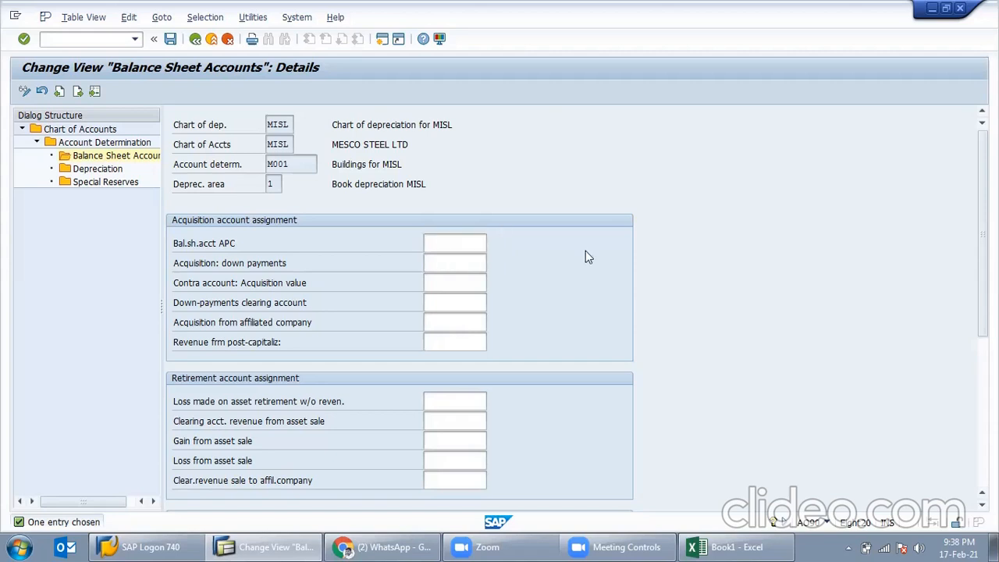
pyautogui.click(593, 348)
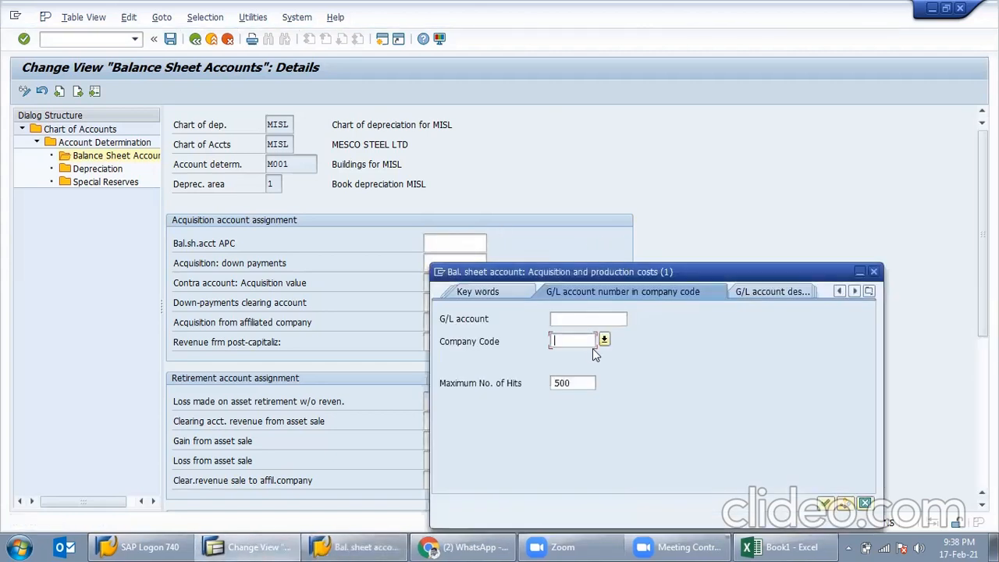
pyautogui.write('MISL')
pyautogui.press('Return')
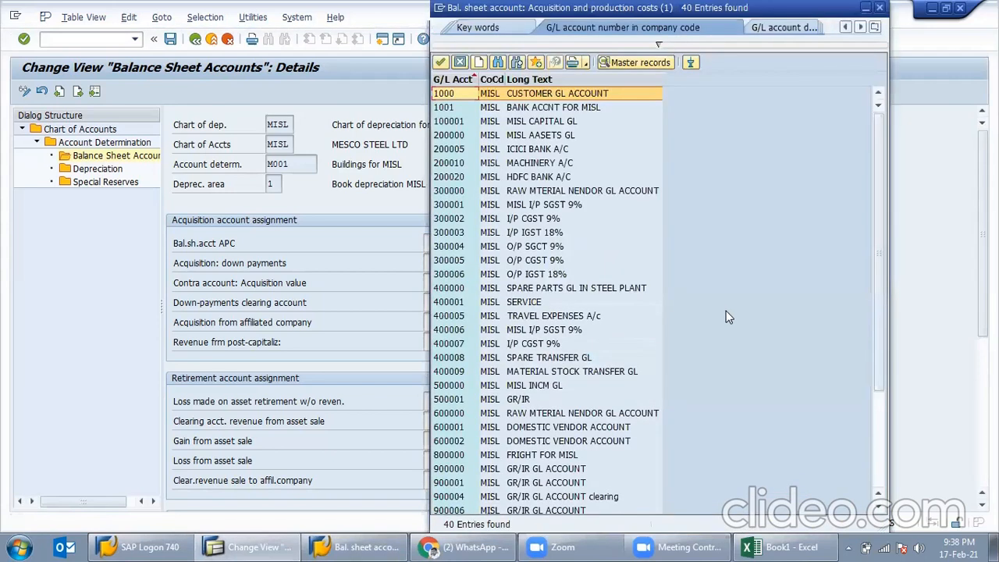
# Look through the G/L account list and assign 200000 (MISL AASETS GL) as the Bal.sh.acct APC
pyautogui.scroll(-4, 723, 296)
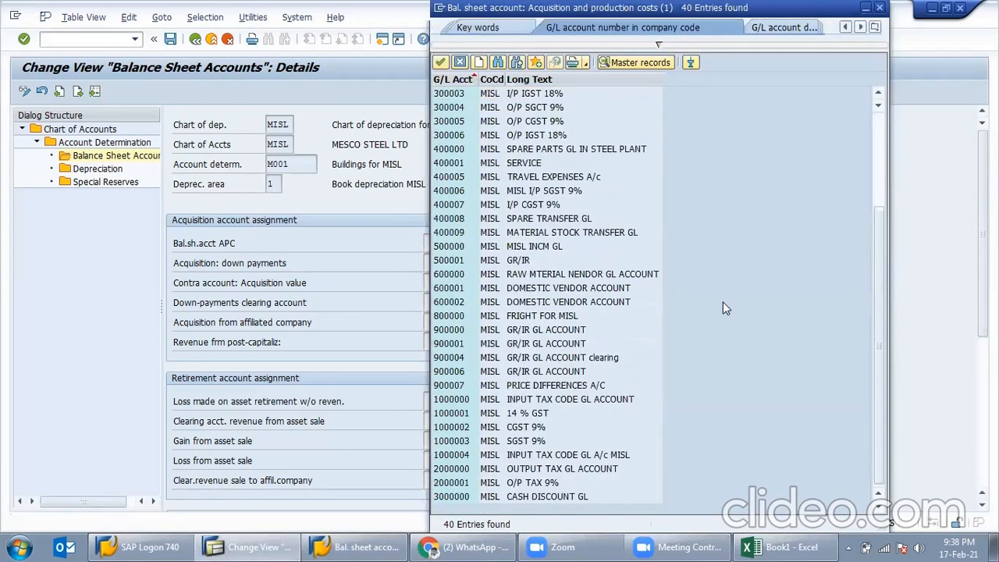
pyautogui.scroll(4, 722, 301)
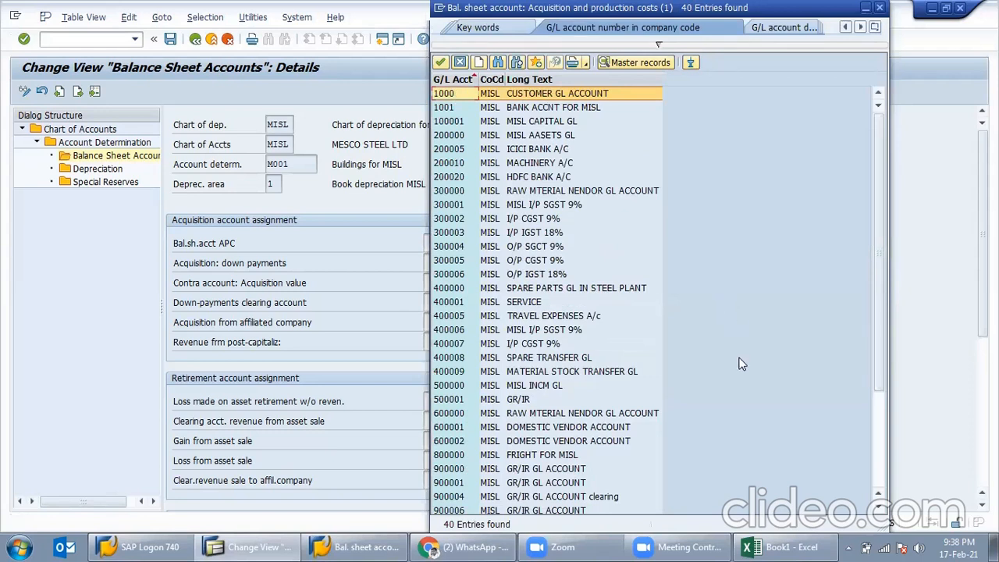
pyautogui.scroll(-3, 738, 368)
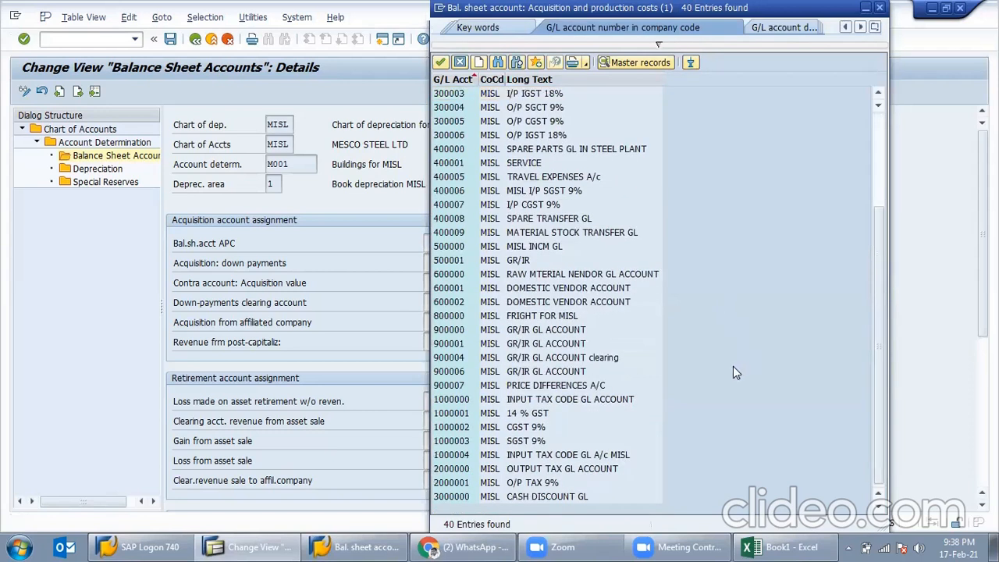
pyautogui.scroll(3, 733, 366)
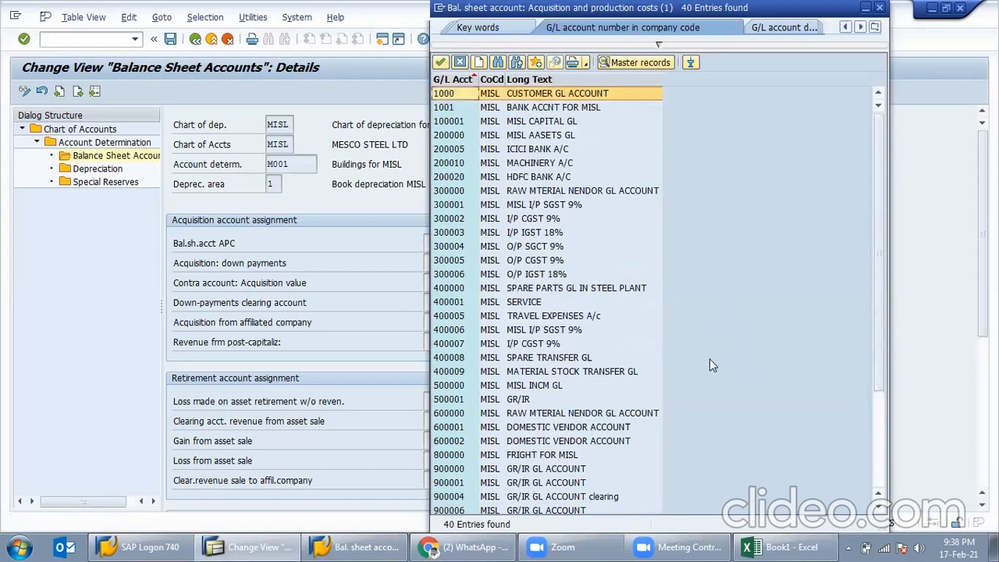
pyautogui.click(550, 137)
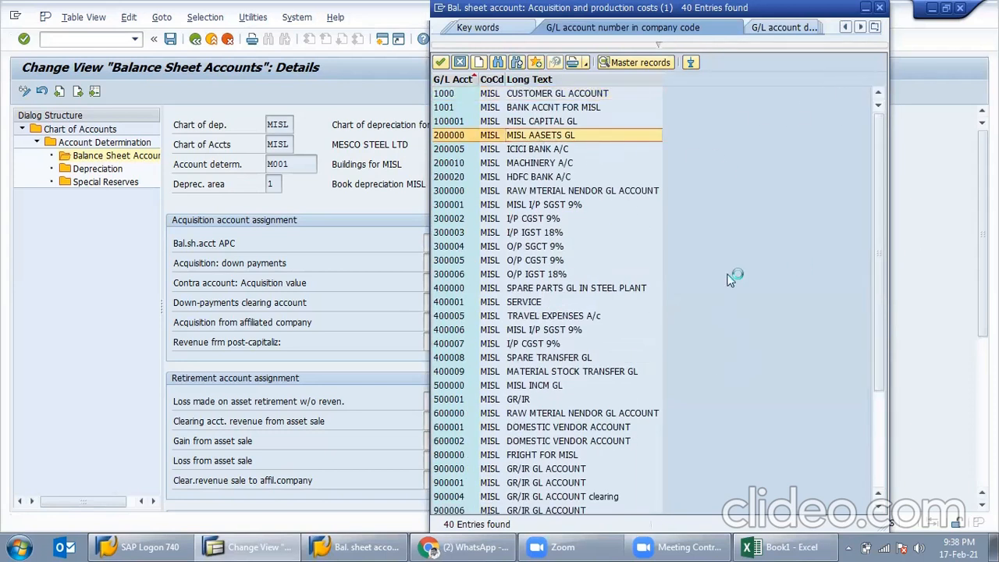
pyautogui.press('Return')
# Copy account 200000 into the Acquisition: down payments assignment and confirm the entries
pyautogui.hotkey('ctrl', 'c')
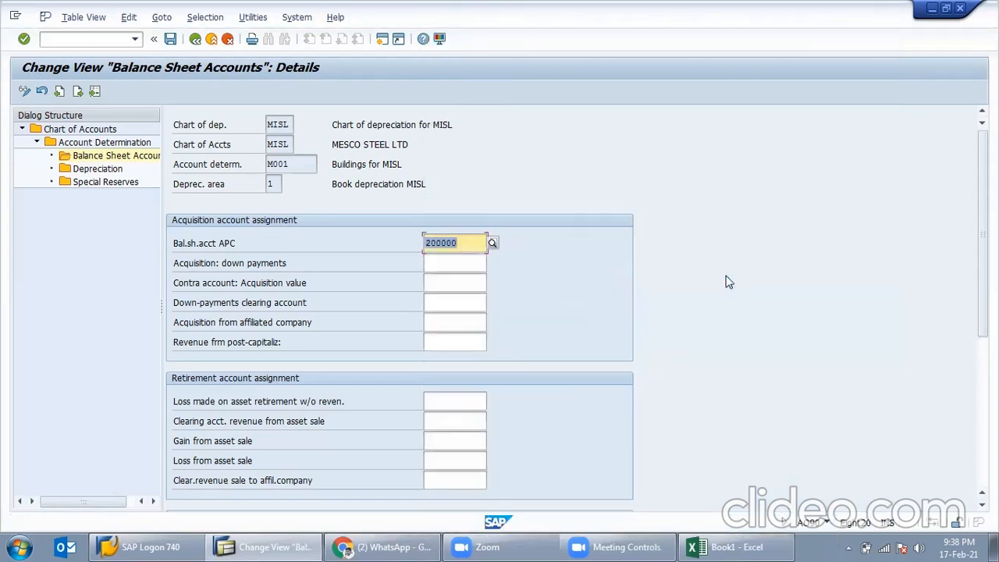
pyautogui.click(470, 245)
pyautogui.click(462, 263)
pyautogui.hotkey('ctrl', 'v')
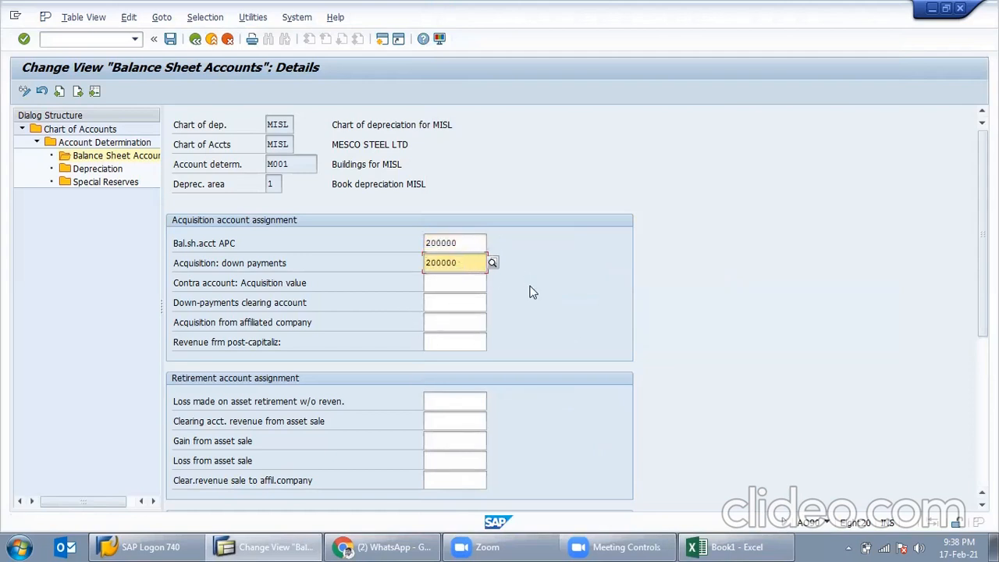
pyautogui.press('Return')
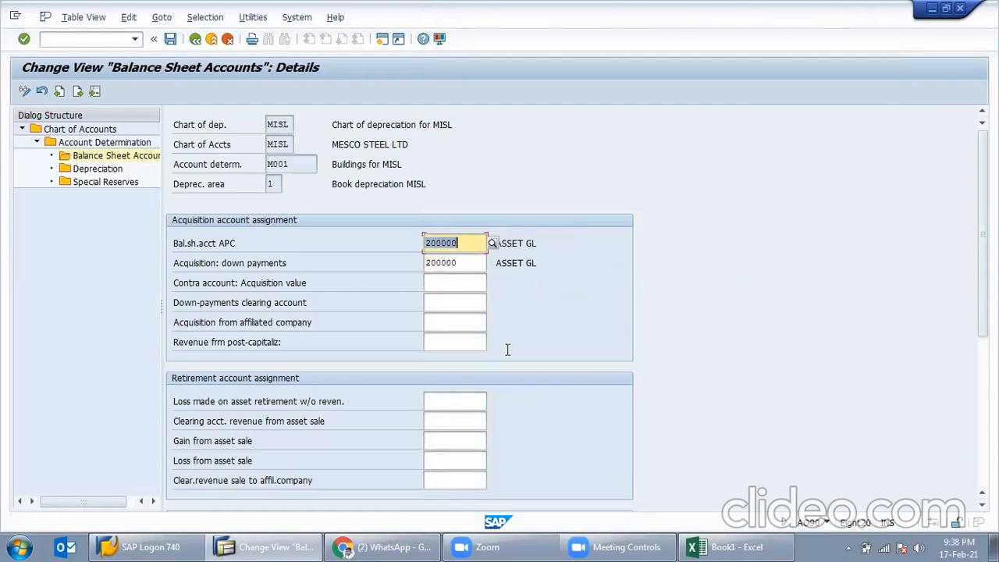
# Check the remaining balance sheet account assignments and open the Depreciation accounts of M001
pyautogui.scroll(-1, 508, 358)
pyautogui.scroll(-8, 504, 363)
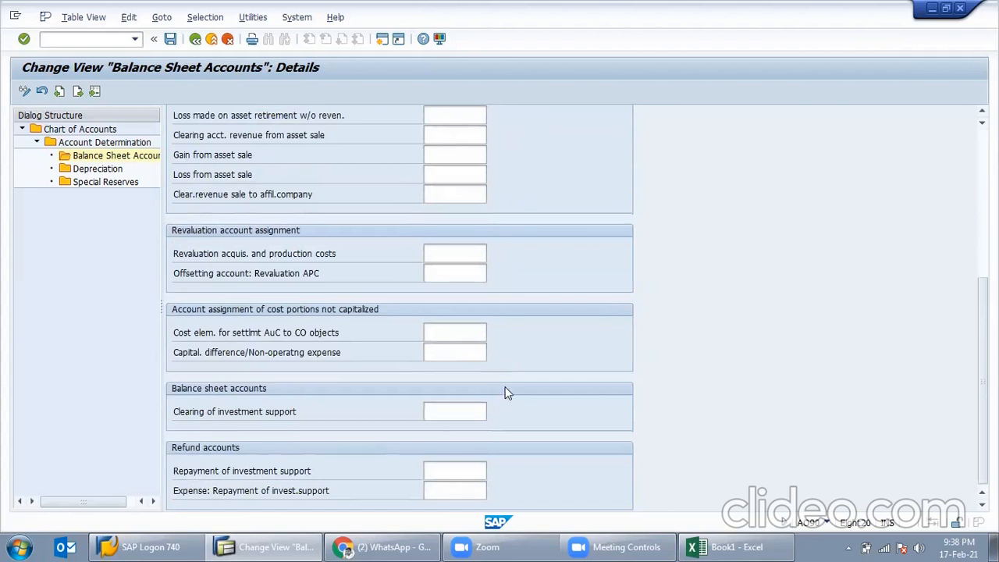
pyautogui.scroll(8, 504, 392)
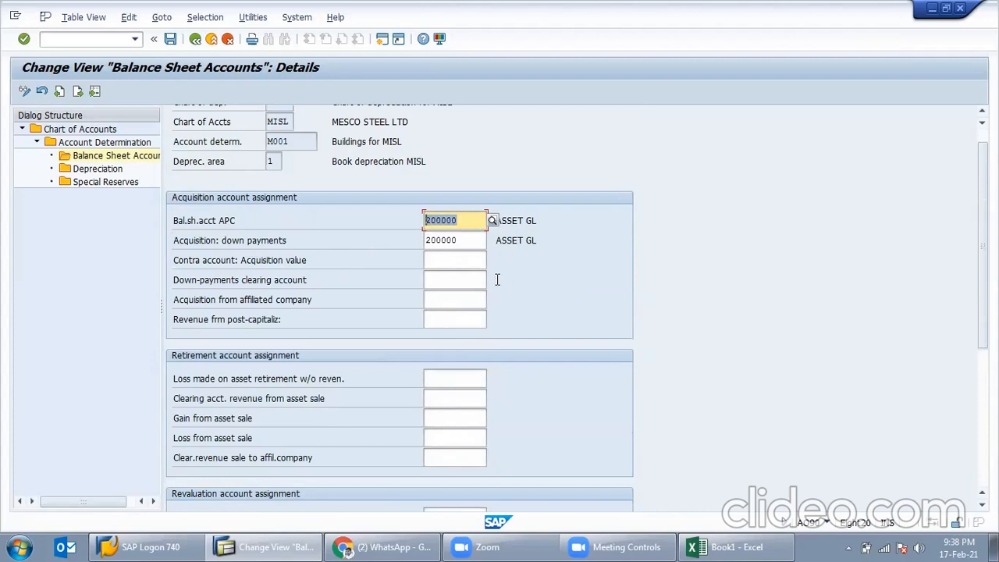
pyautogui.click(466, 222)
pyautogui.doubleClick(92, 171)
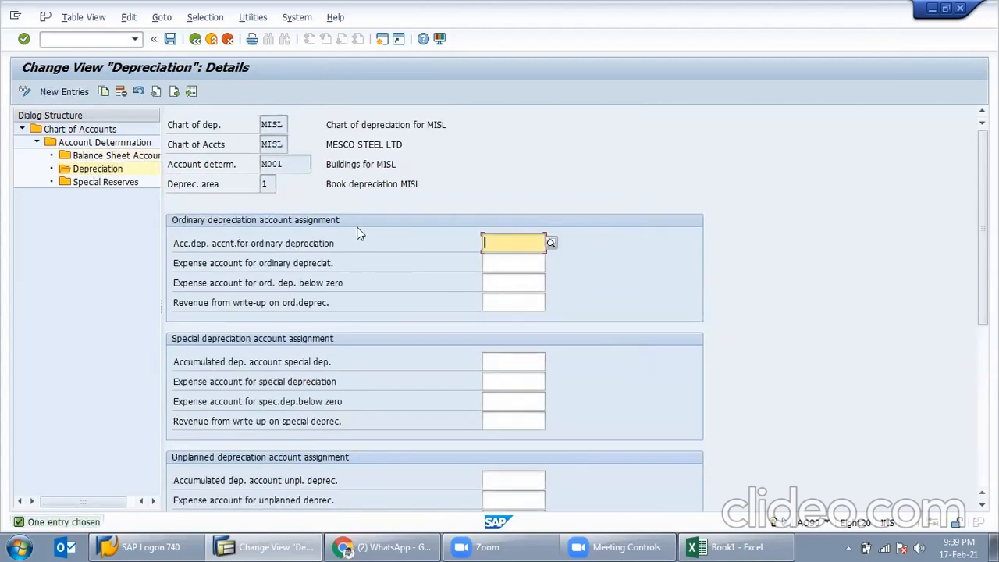
# Assign G/L account 200010 (MACHINERY A/C) of company code MISL as the accumulated depreciation account for ordinary depreciation
pyautogui.click(551, 246)
pyautogui.click(615, 340)
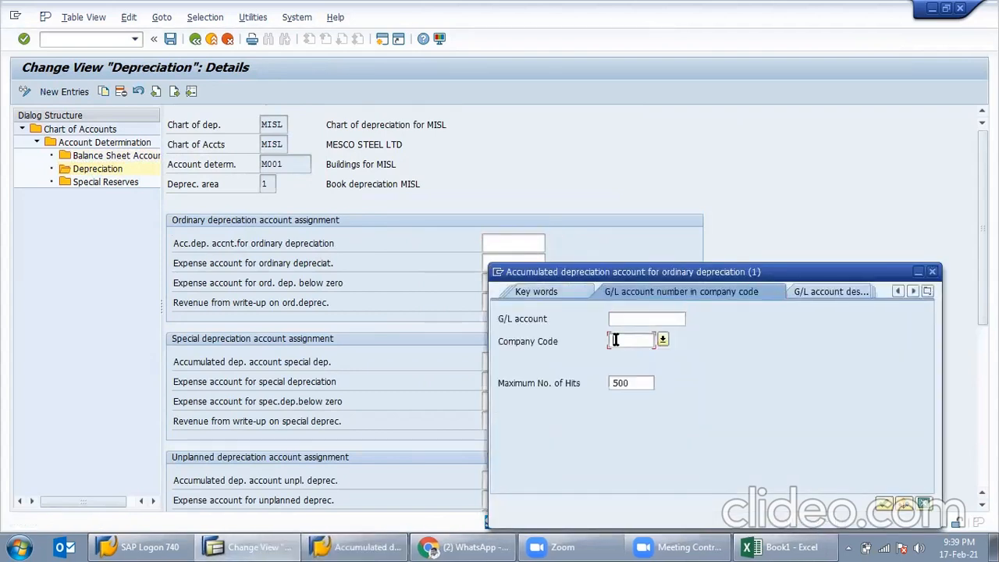
pyautogui.write('MISL')
pyautogui.press('Return')
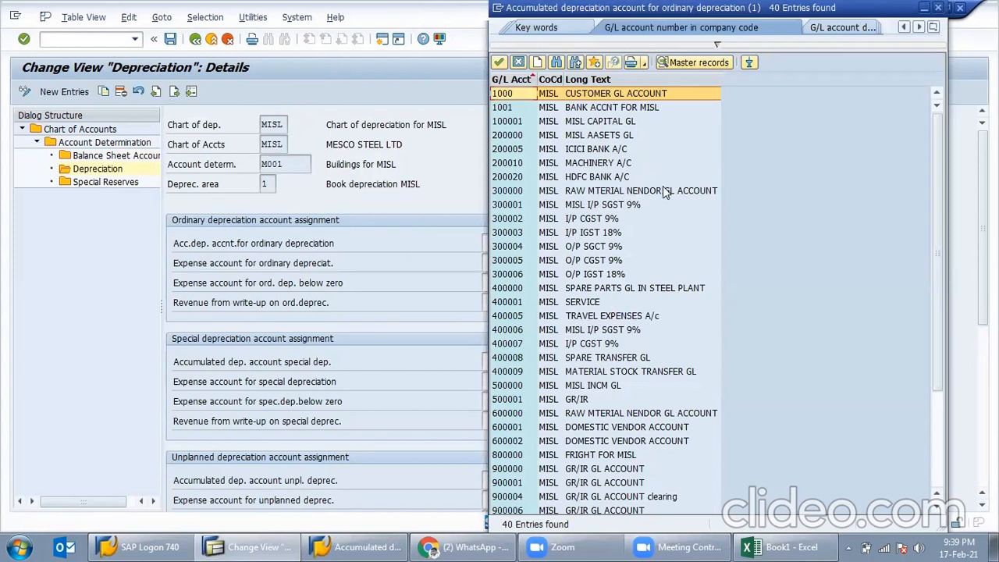
pyautogui.click(625, 164)
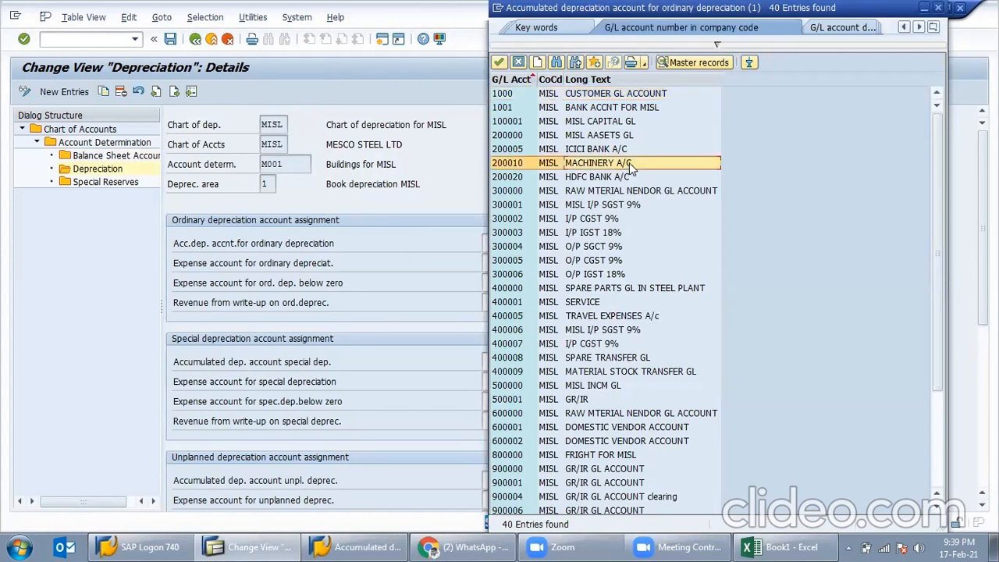
pyautogui.doubleClick(629, 163)
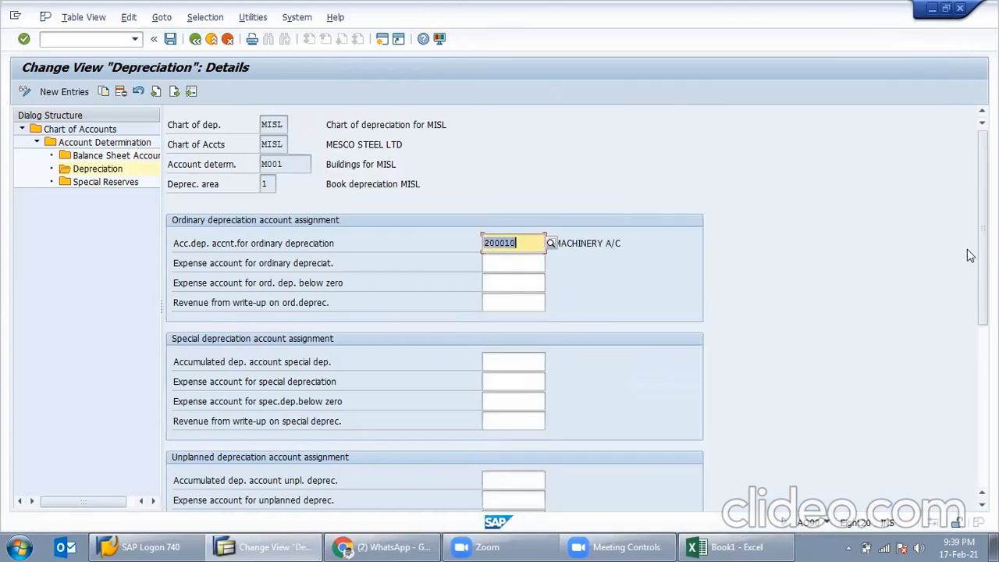
# Set the expense account for ordinary depreciation to 200010 and save the account assignments
pyautogui.click(531, 263)
pyautogui.write('200010')
pyautogui.press('Return')
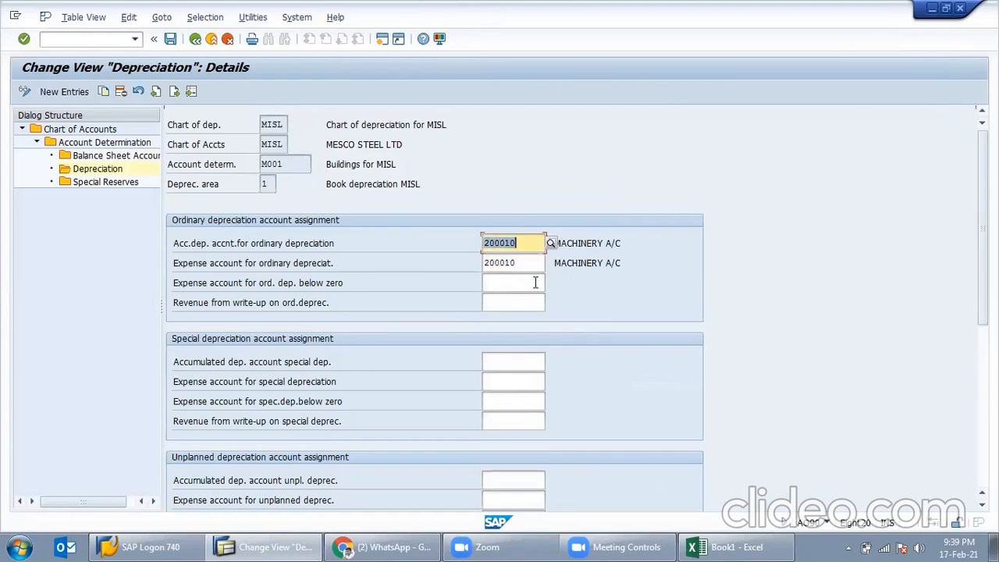
pyautogui.moveTo(530, 241); pyautogui.dragTo(457, 281)
pyautogui.click(170, 41)
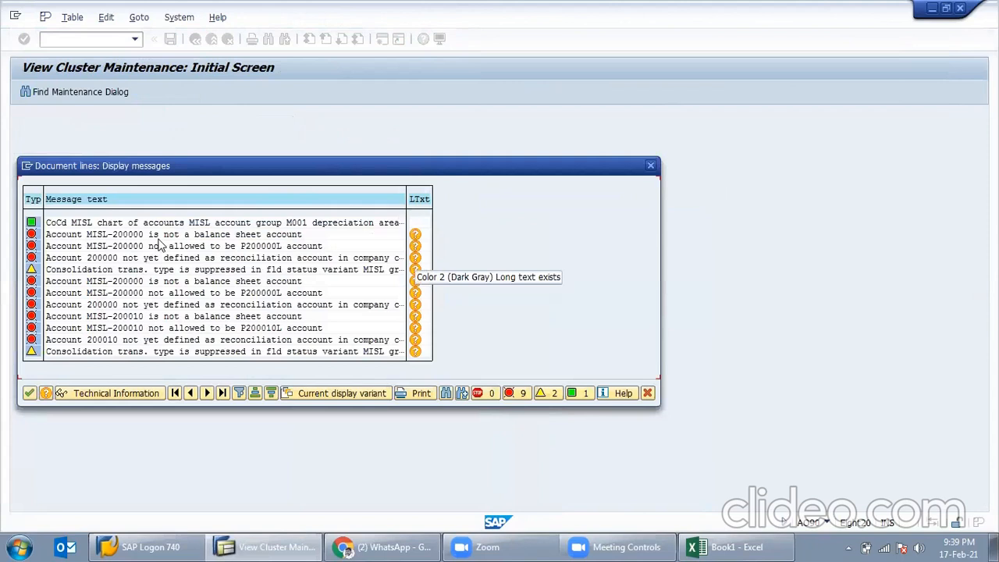
# Review the logged messages for accounts 200000 and 200010 and close the message log
pyautogui.click(109, 235)
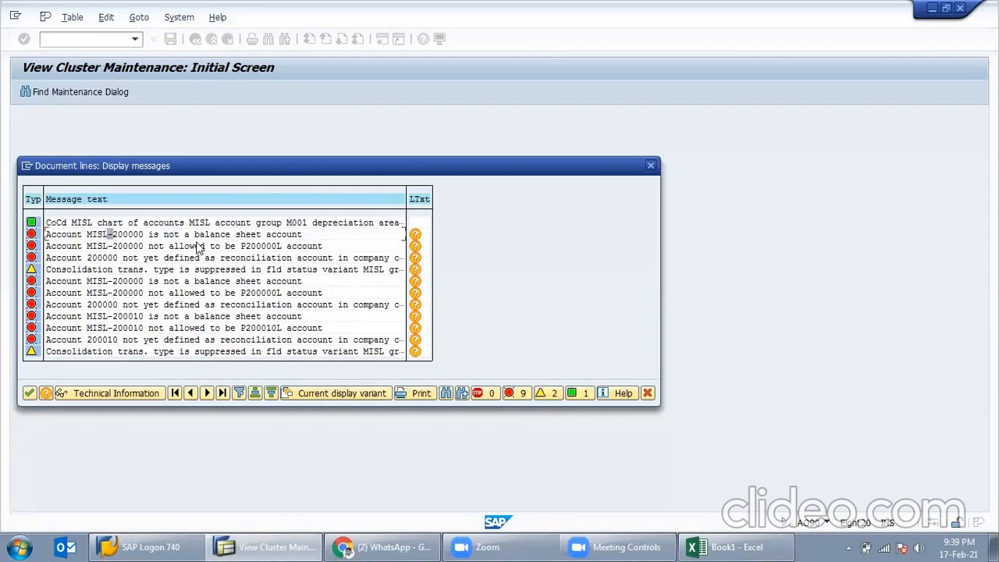
pyautogui.click(232, 236)
pyautogui.click(166, 247)
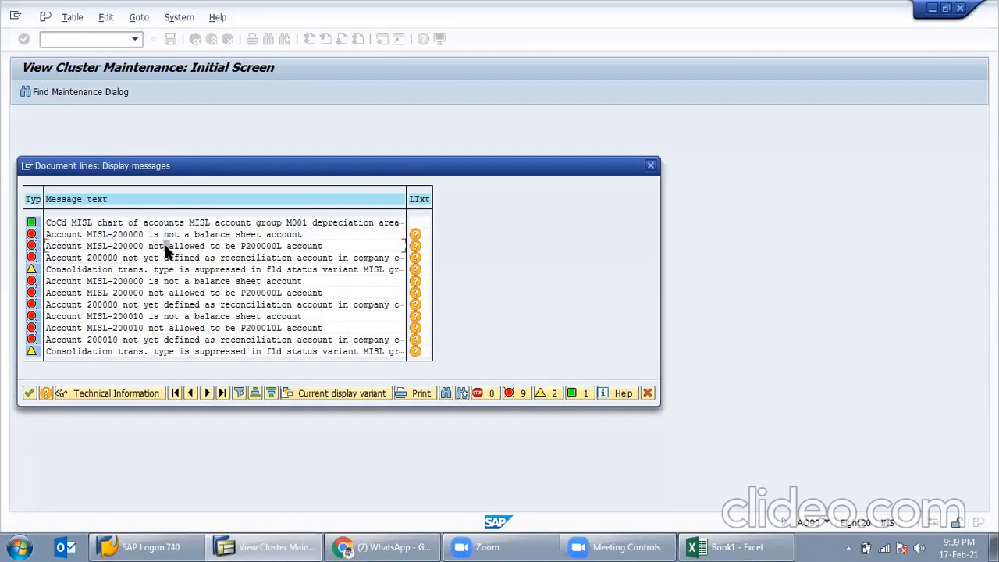
pyautogui.click(258, 341)
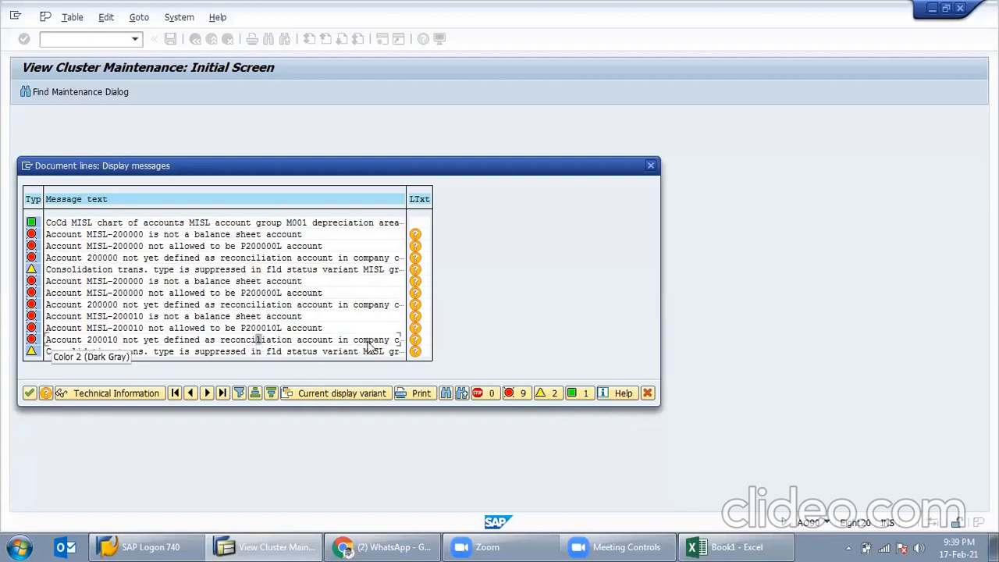
pyautogui.click(647, 393)
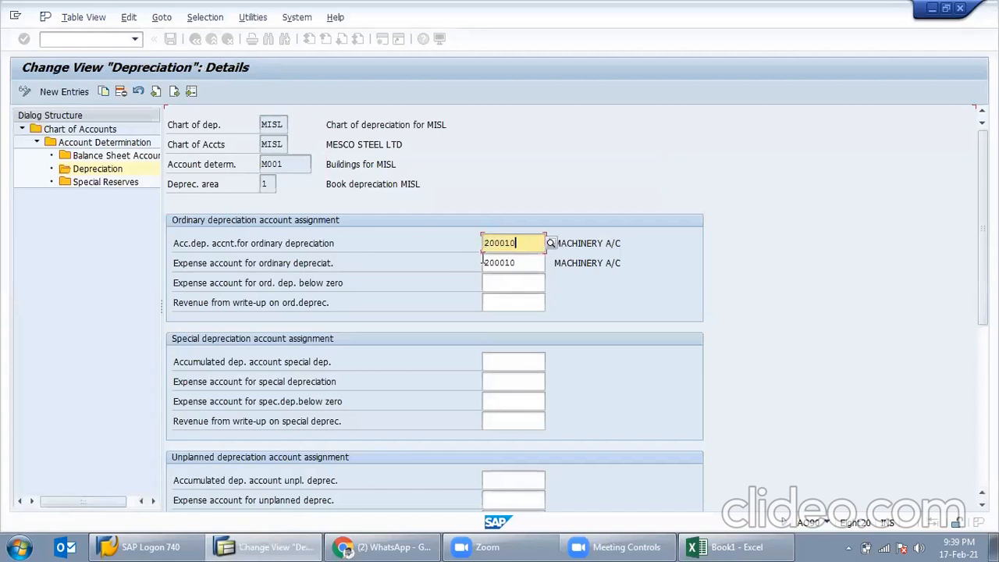
# Look through the G/L accounts of company code MISL for the accumulated depreciation account without selecting one
pyautogui.press('F4')
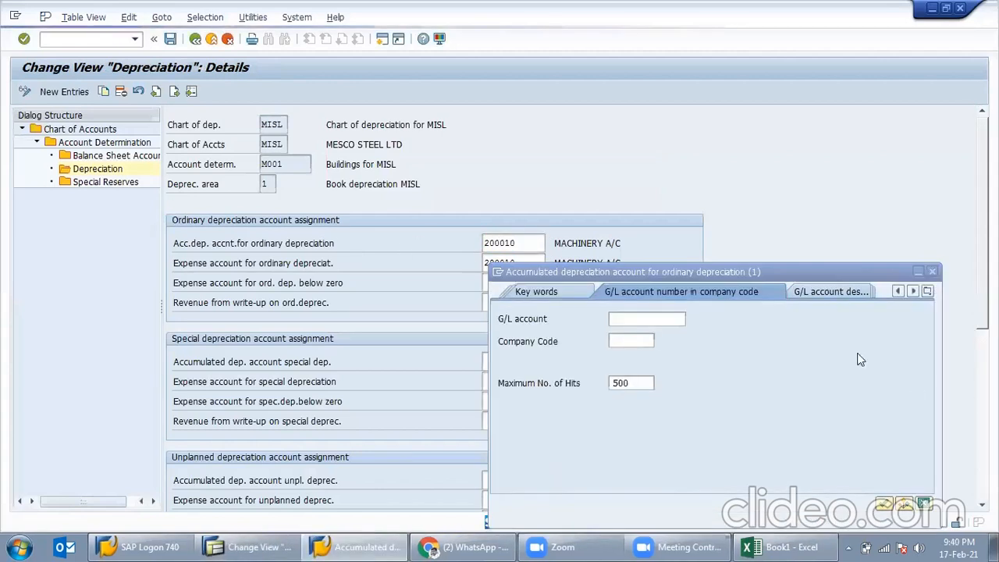
pyautogui.click(647, 341)
pyautogui.write('MISL')
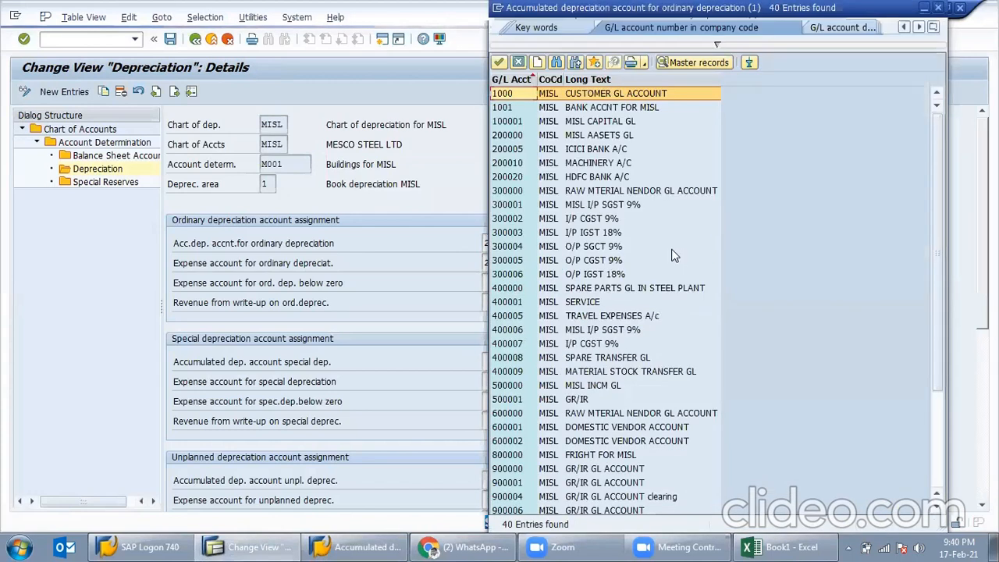
pyautogui.scroll(-2, 675, 252)
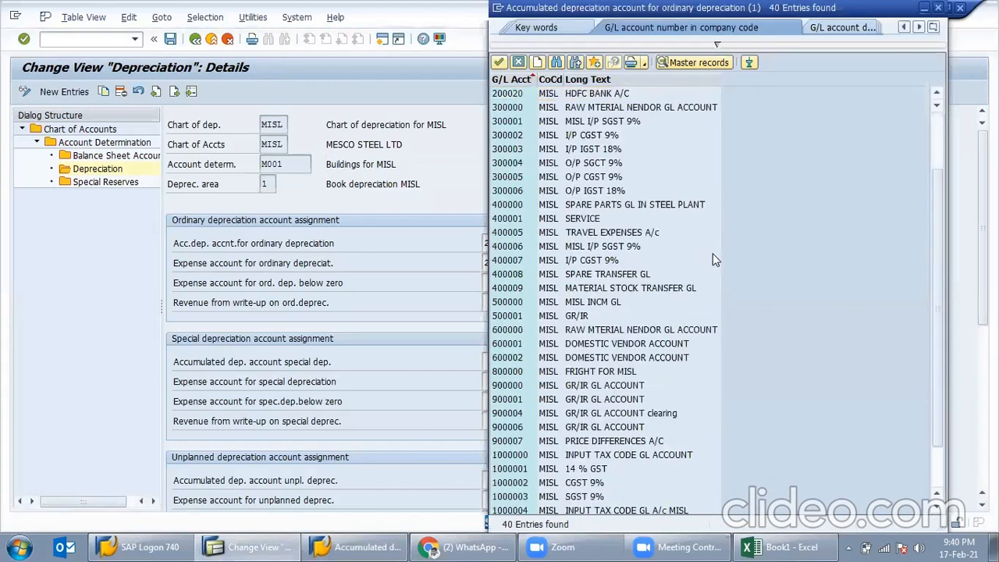
pyautogui.scroll(2, 713, 260)
pyautogui.click(939, 9)
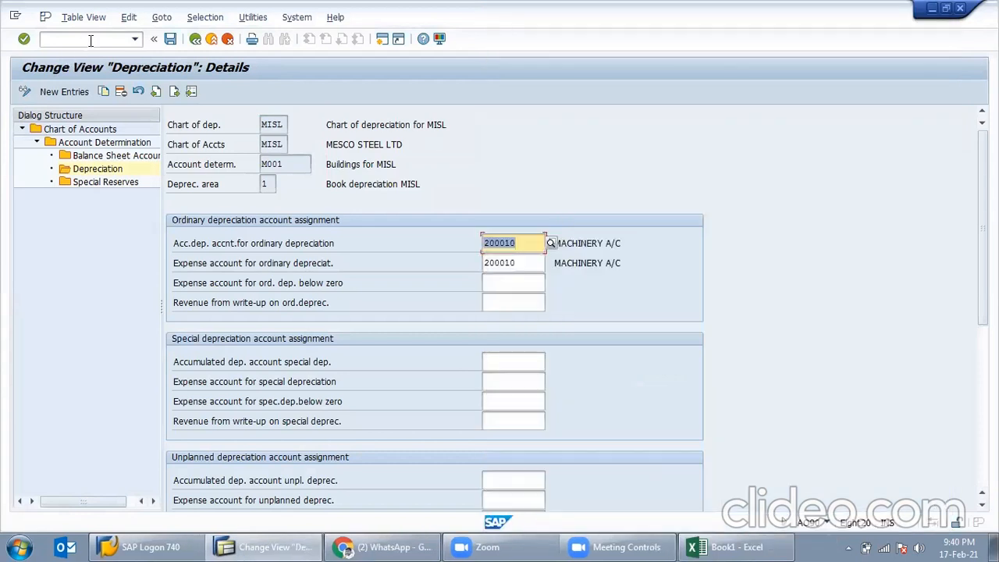
# Open central G/L account maintenance (FS00) in a new session
pyautogui.click(90, 40)
pyautogui.write('/')
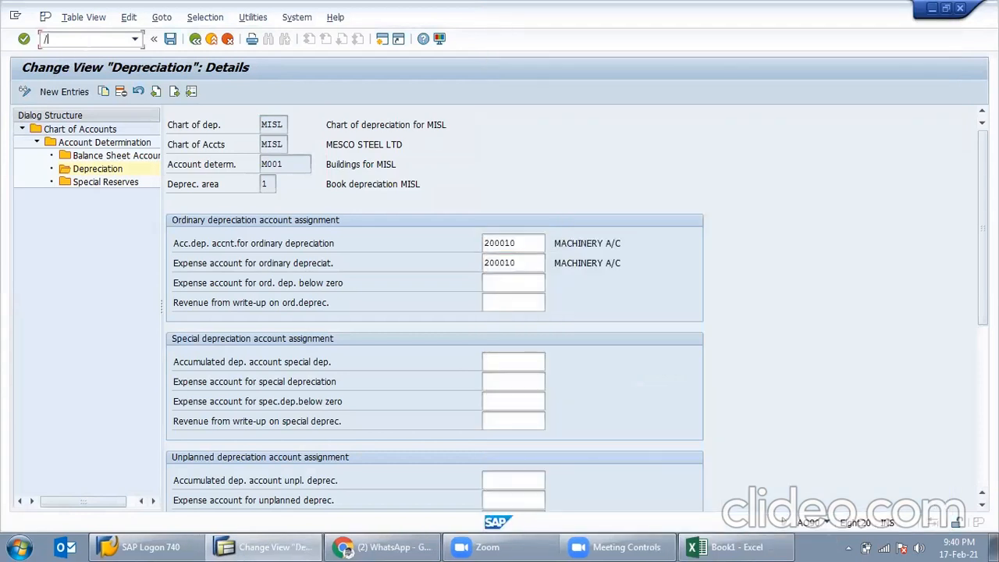
pyautogui.press('Return')
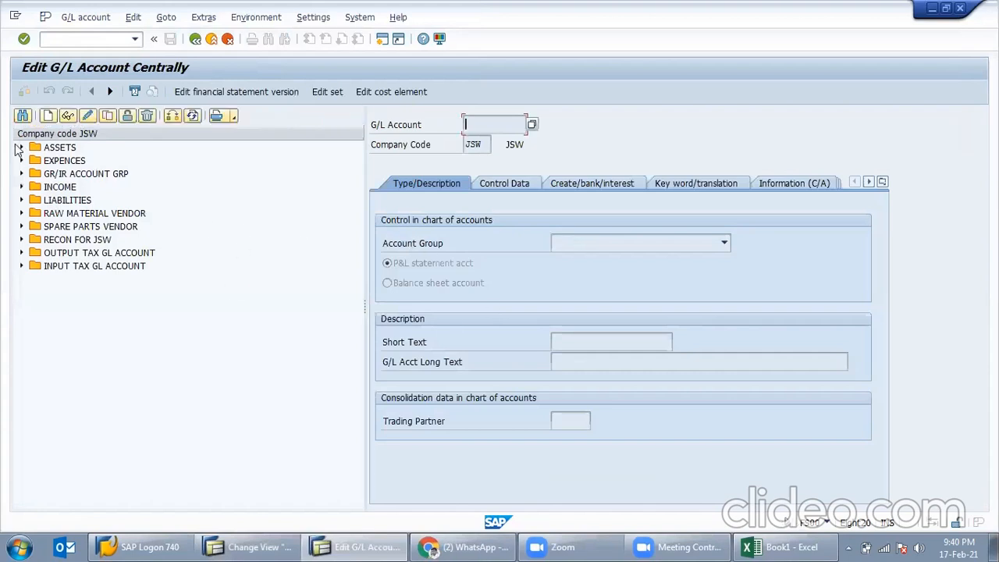
# Display assets account 200000 and liabilities account 300000 of company code JSW
pyautogui.click(20, 148)
pyautogui.doubleClick(94, 161)
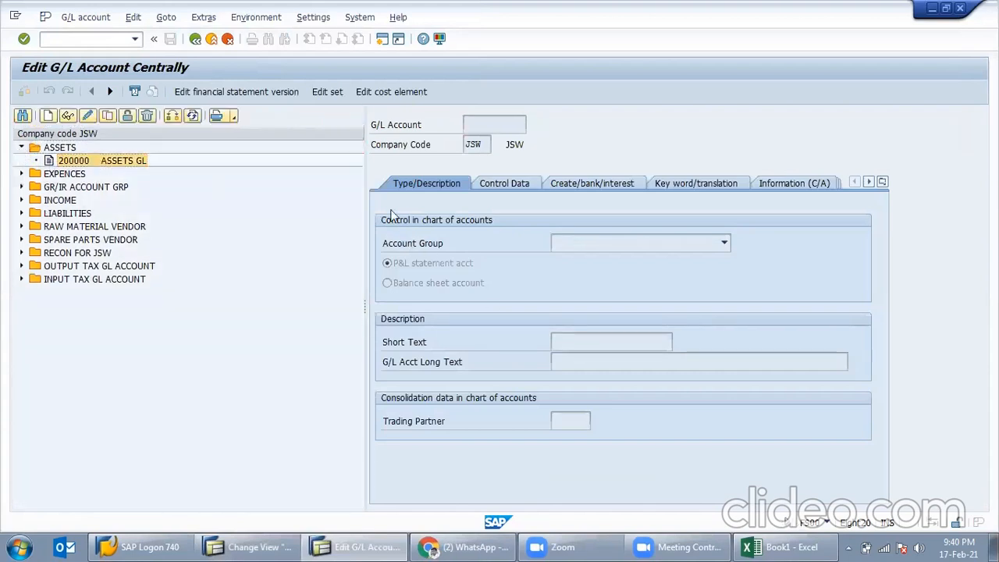
pyautogui.click(21, 214)
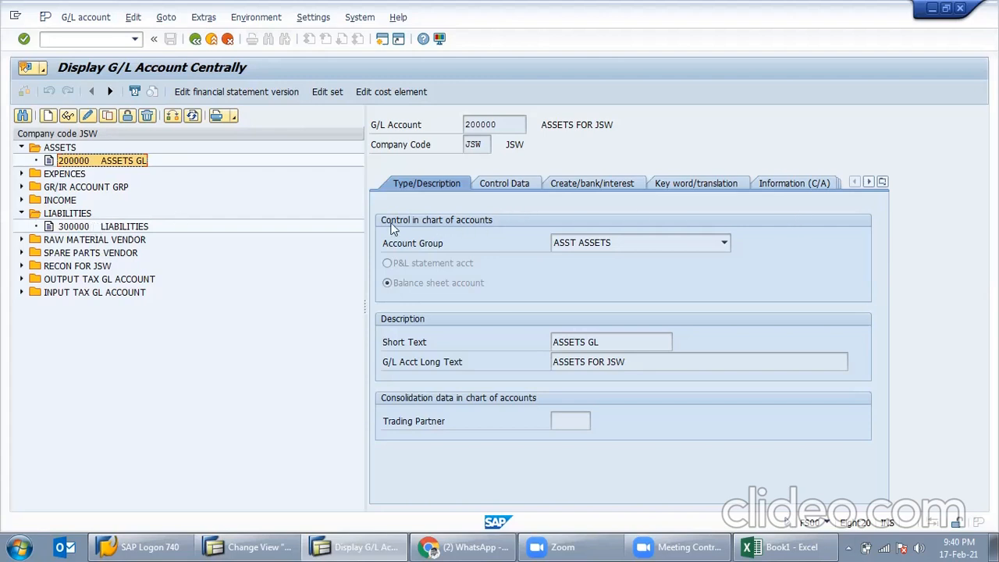
pyautogui.doubleClick(129, 226)
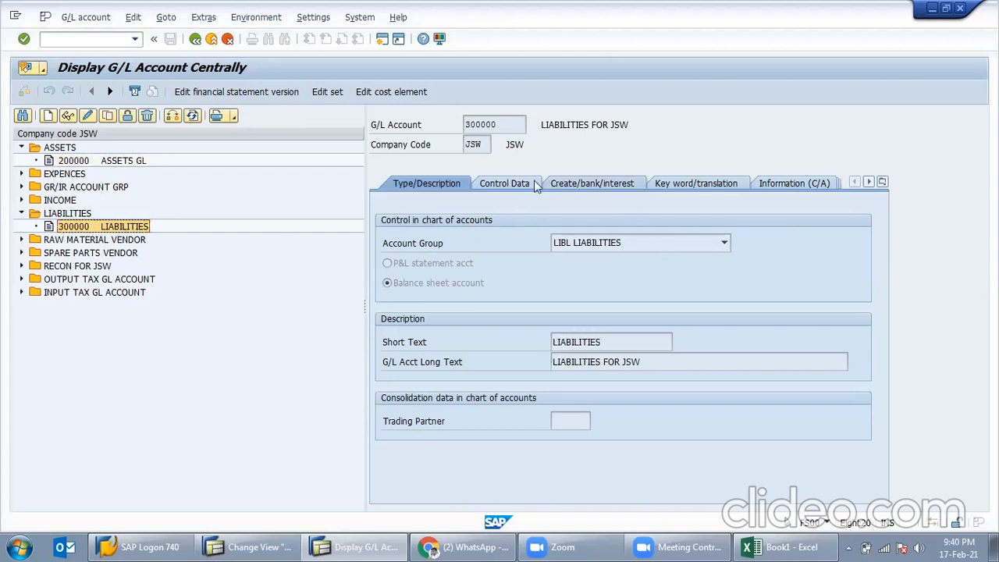
pyautogui.click(107, 116)
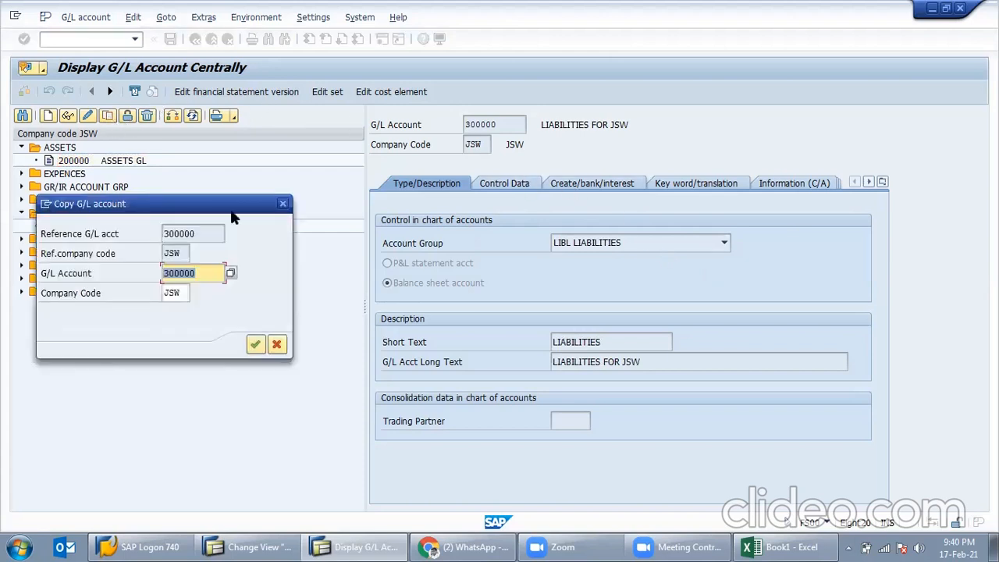
pyautogui.click(200, 274)
pyautogui.press('BackSpace')
pyautogui.write('1')
pyautogui.press('Return')
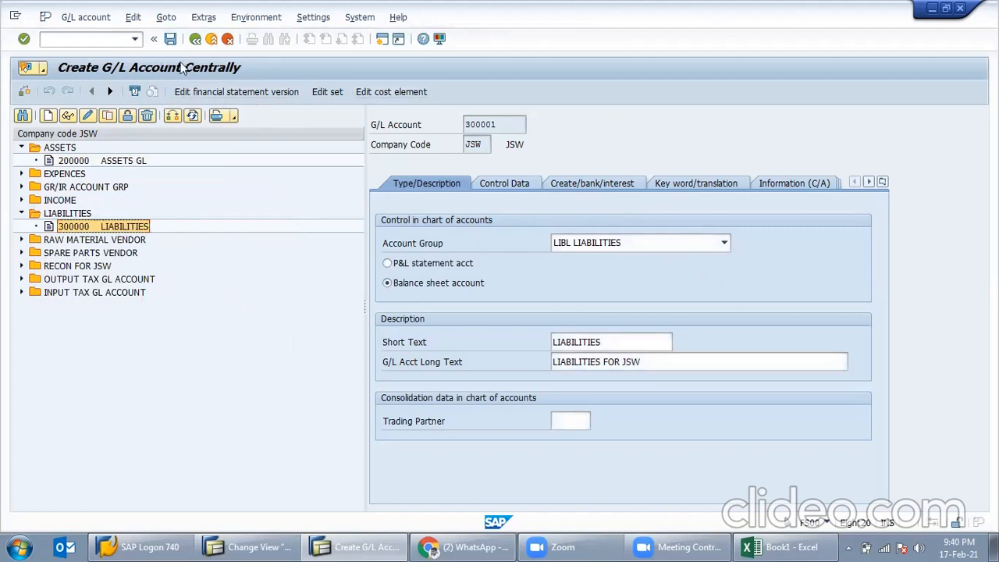
pyautogui.press('F3')
pyautogui.click(293, 312)
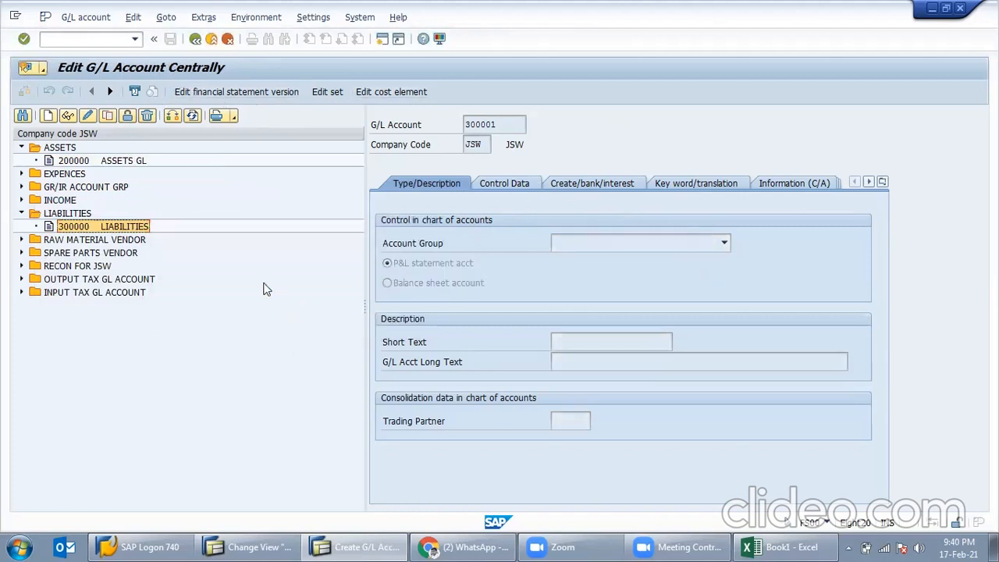
pyautogui.click(133, 17)
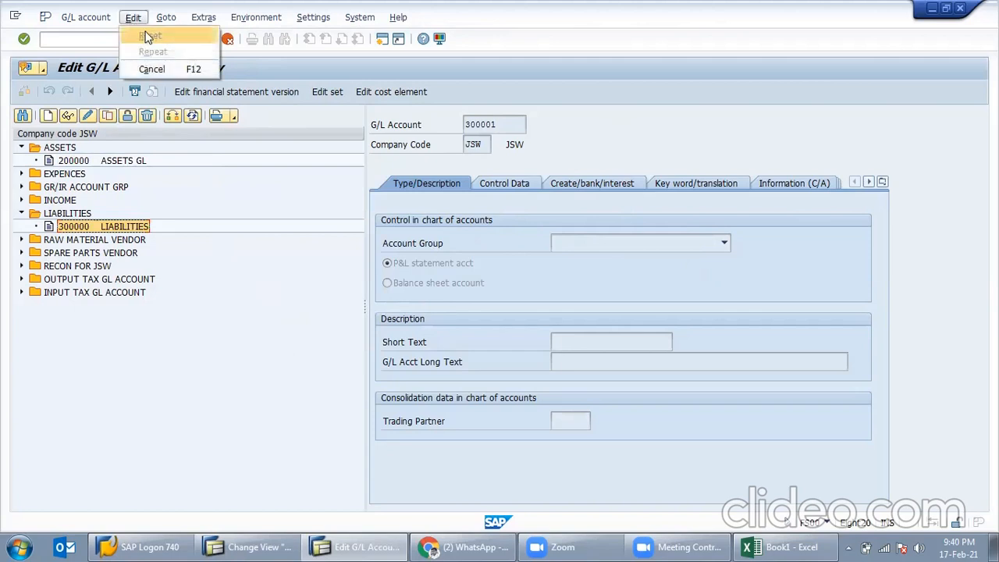
pyautogui.press('Escape')
pyautogui.click(328, 92)
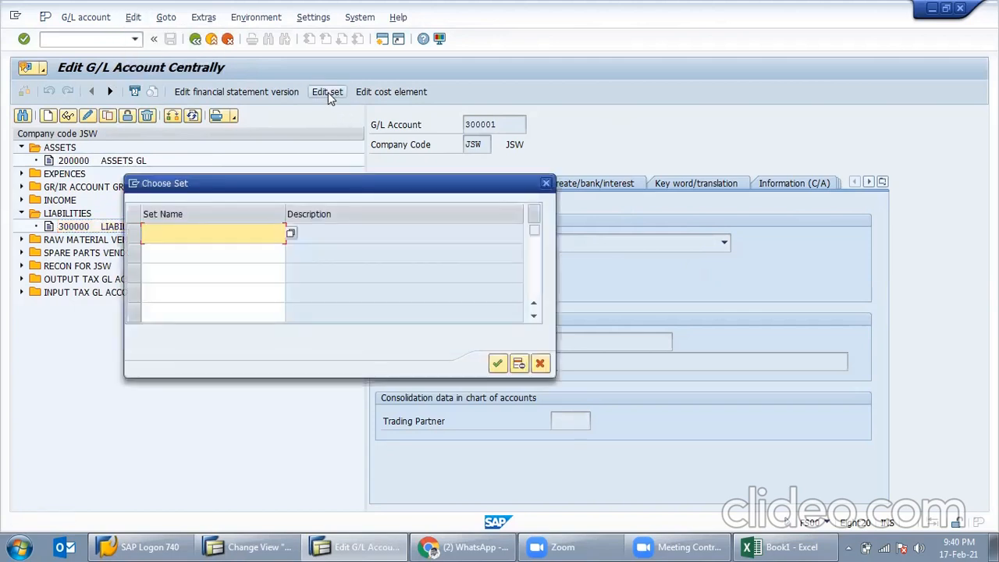
pyautogui.click(546, 183)
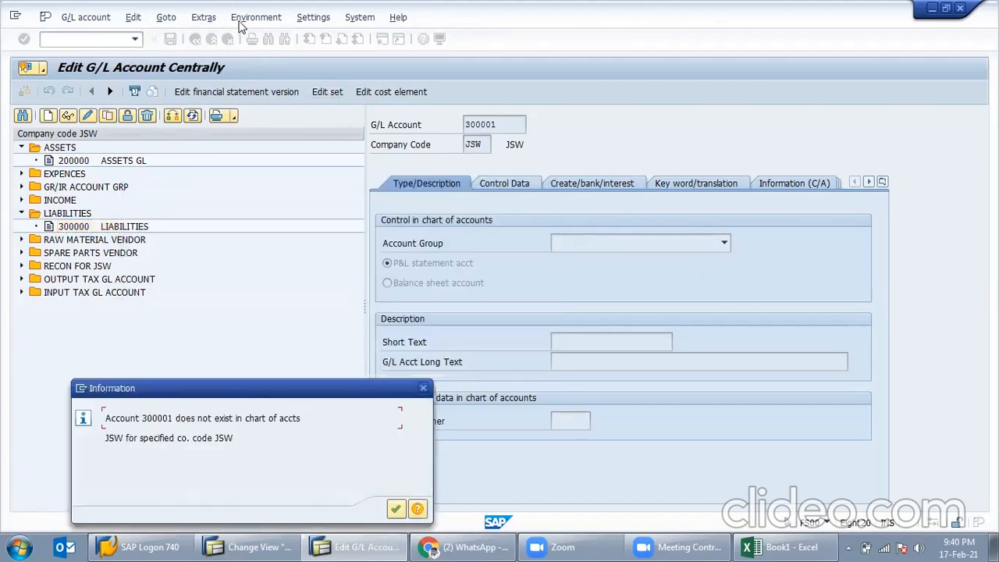
pyautogui.click(423, 387)
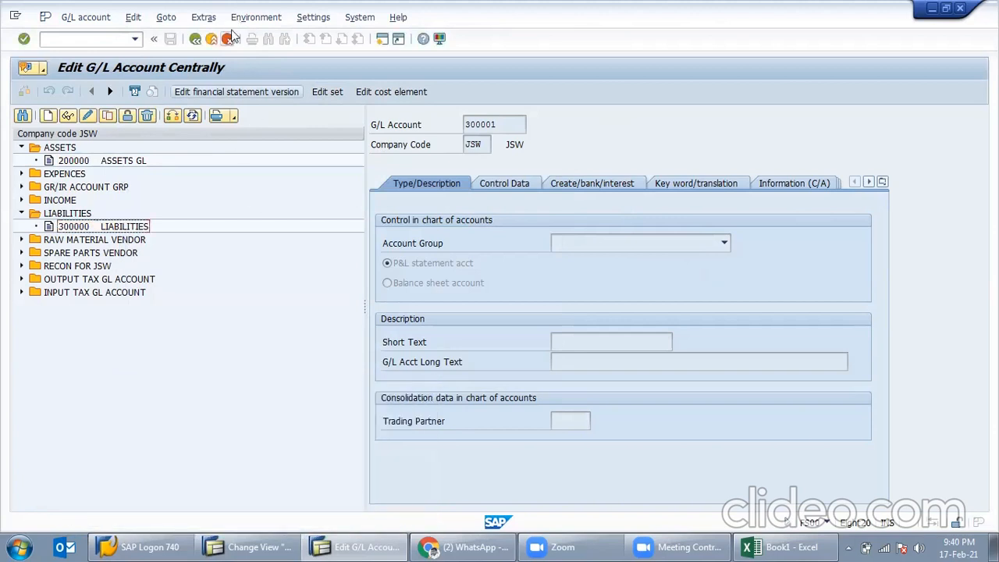
pyautogui.moveTo(81, 22)
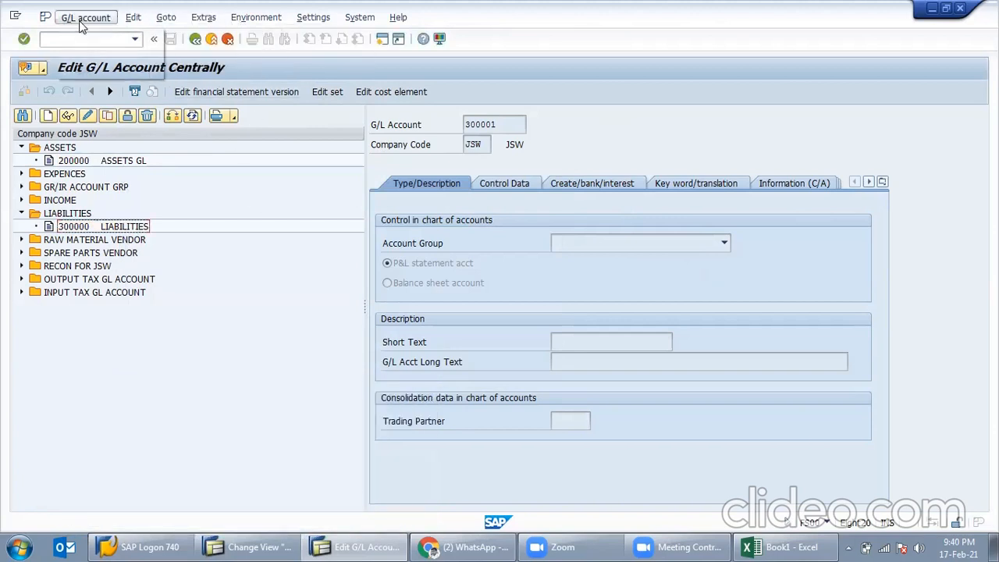
pyautogui.click(234, 233)
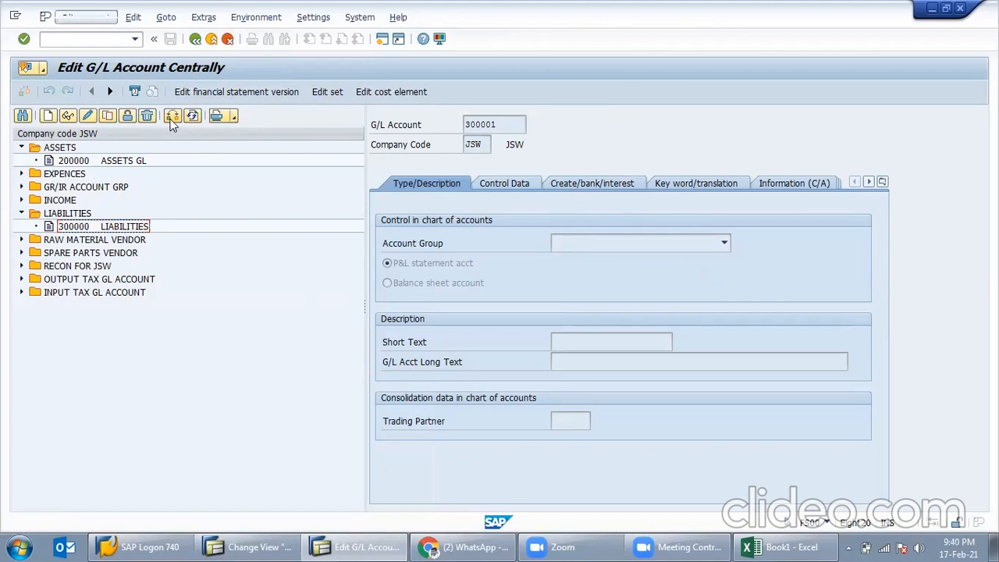
# Switch the G/L account list to company code MISL
pyautogui.click(170, 115)
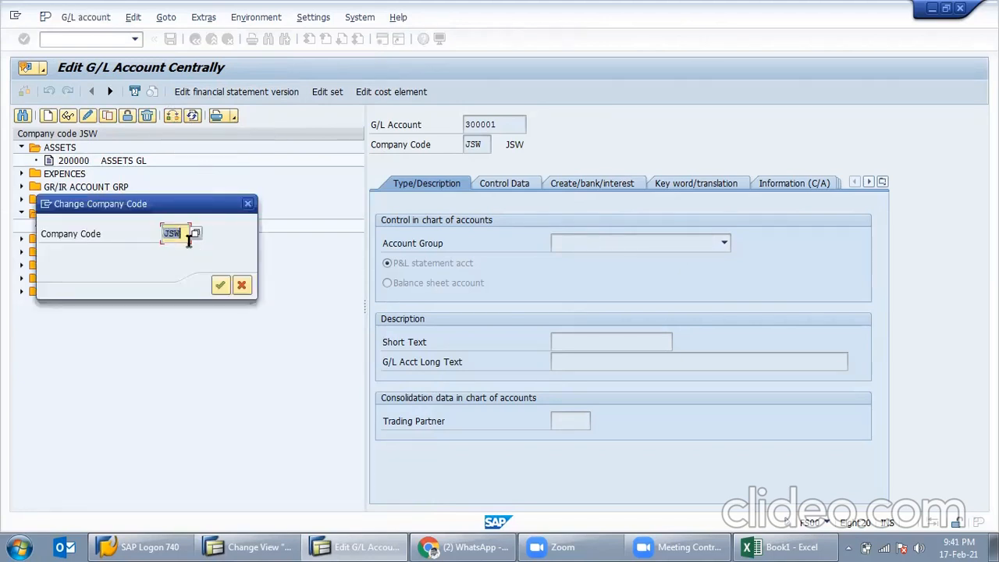
pyautogui.write('MISL')
pyautogui.press('Return')
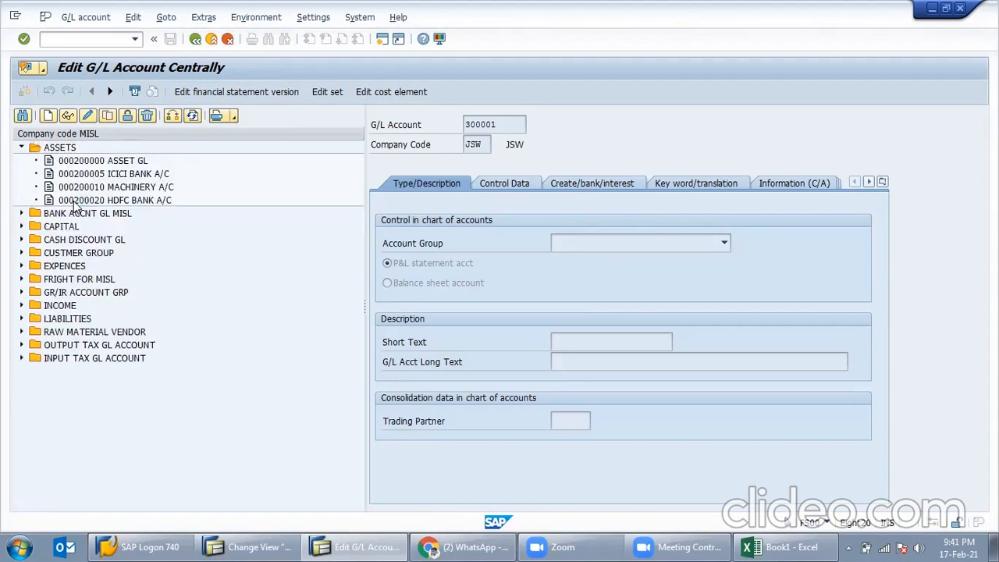
pyautogui.doubleClick(139, 162)
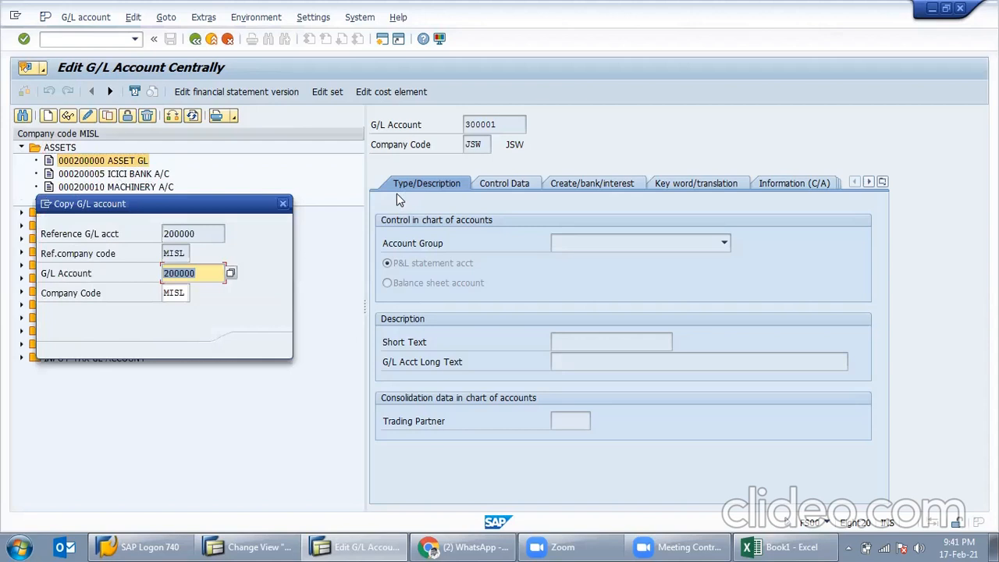
pyautogui.click(224, 271)
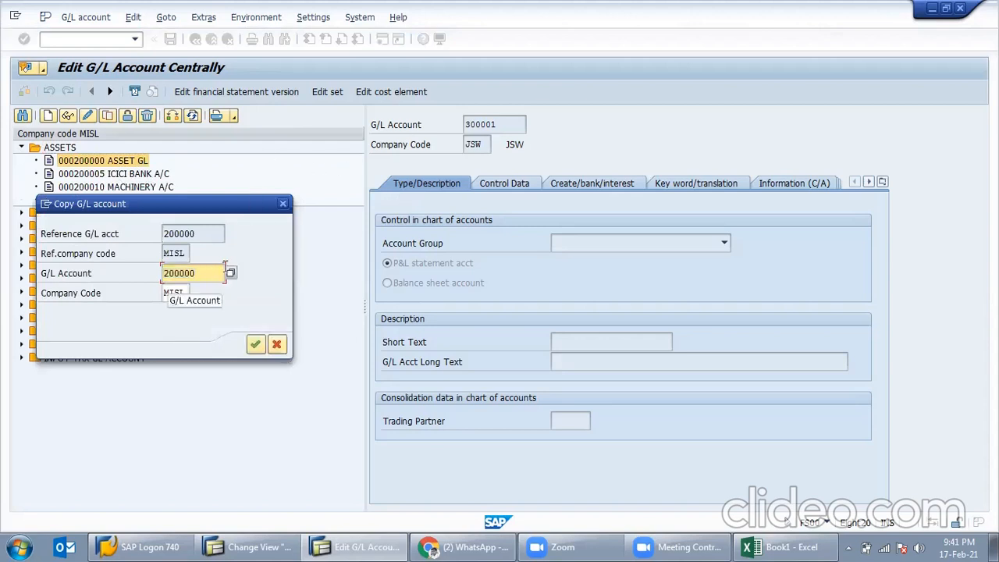
pyautogui.moveTo(209, 208); pyautogui.dragTo(503, 289)
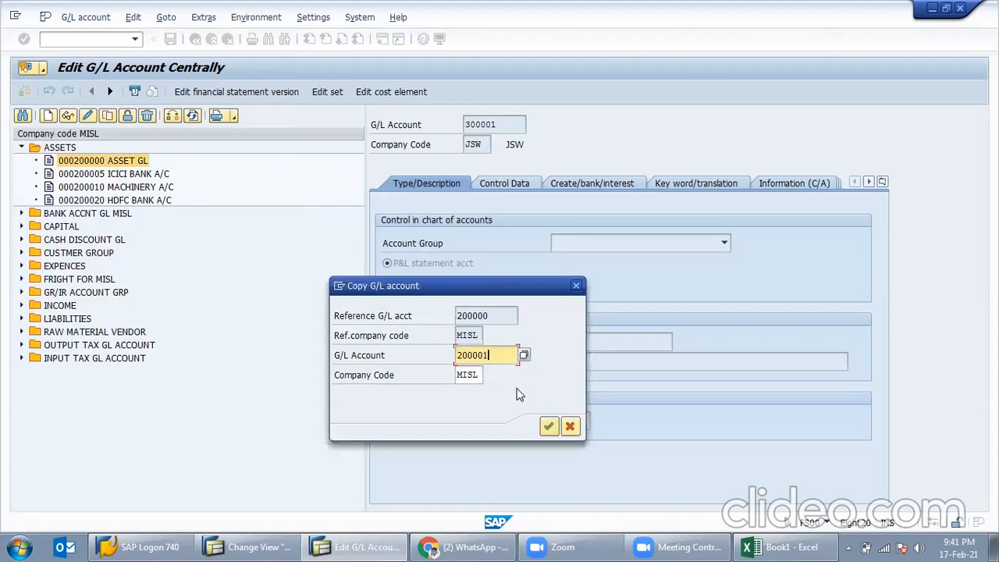
pyautogui.click(569, 427)
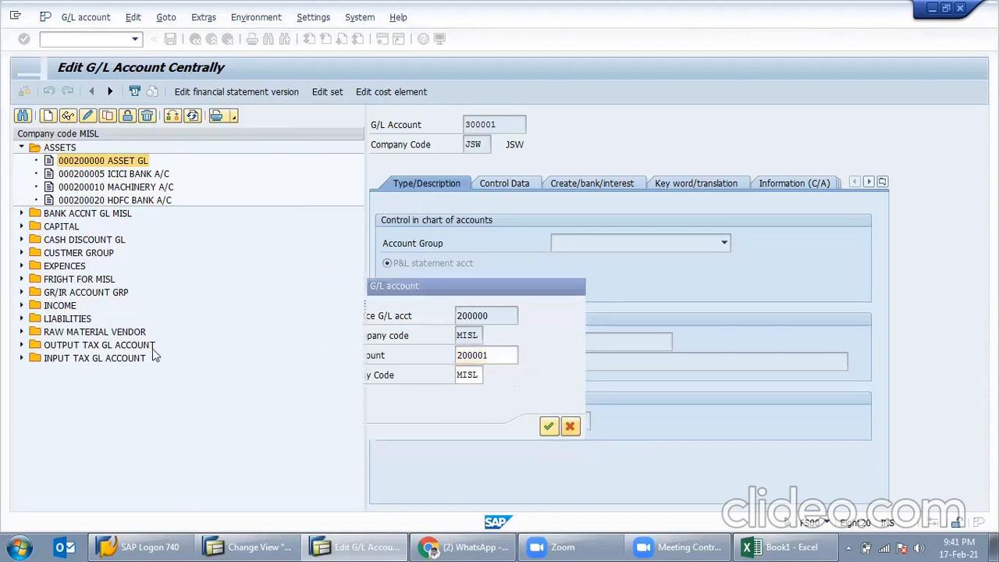
# Examine the accounts in the LIABILITIES group of company code MISL for a suitable copy reference
pyautogui.click(69, 319)
pyautogui.click(22, 318)
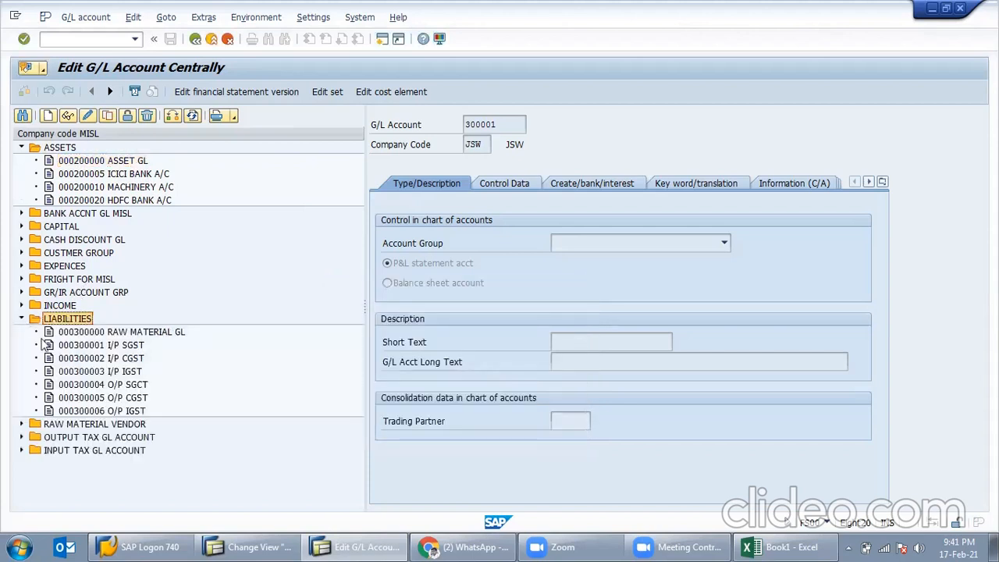
pyautogui.click(132, 333)
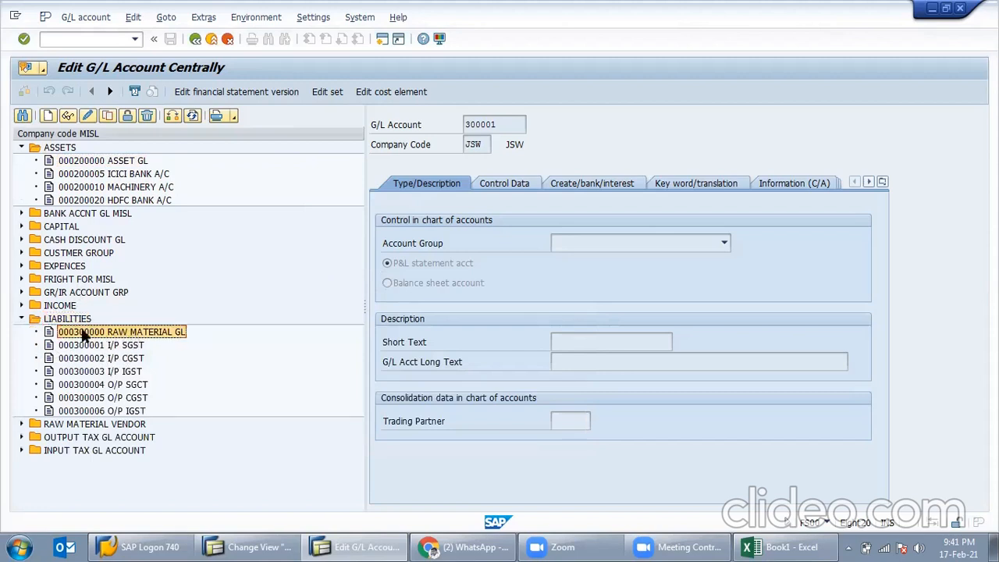
pyautogui.click(21, 319)
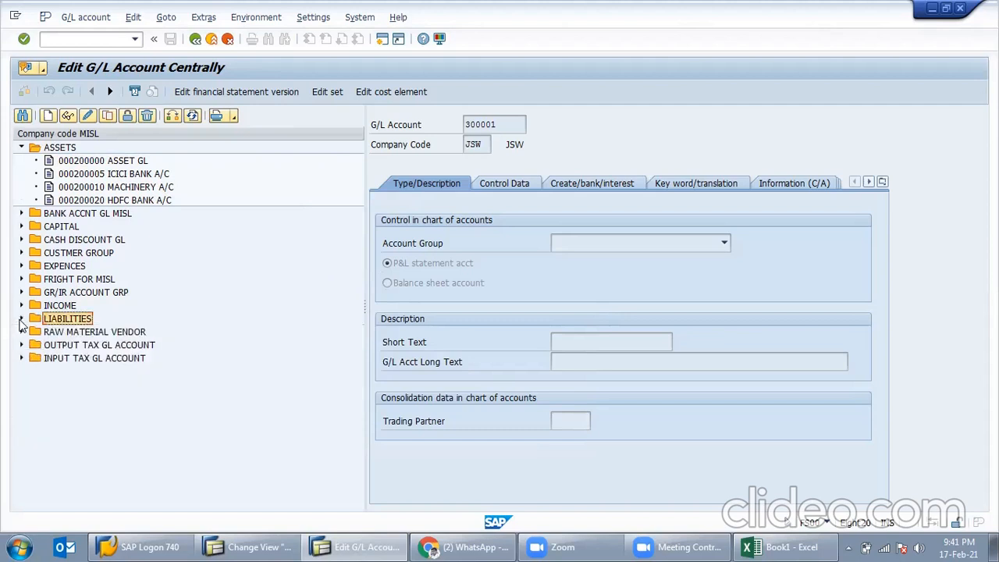
pyautogui.click(67, 306)
pyautogui.click(75, 267)
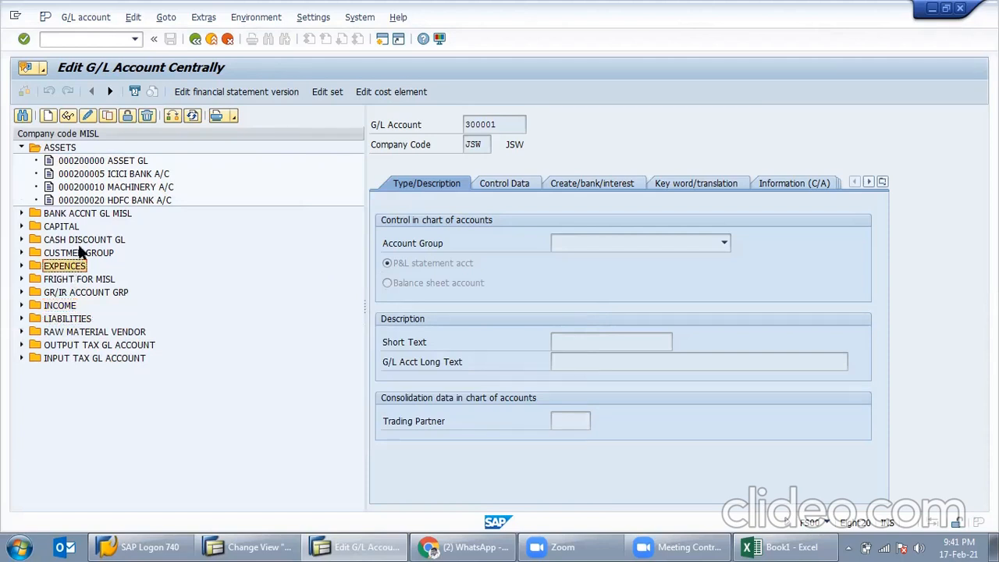
# Copy the capital G/L account 100001 to new account 100002 in company code MISL
pyautogui.click(69, 228)
pyautogui.click(22, 226)
pyautogui.click(89, 239)
pyautogui.moveTo(90, 239); pyautogui.dragTo(368, 239)
pyautogui.click(201, 273)
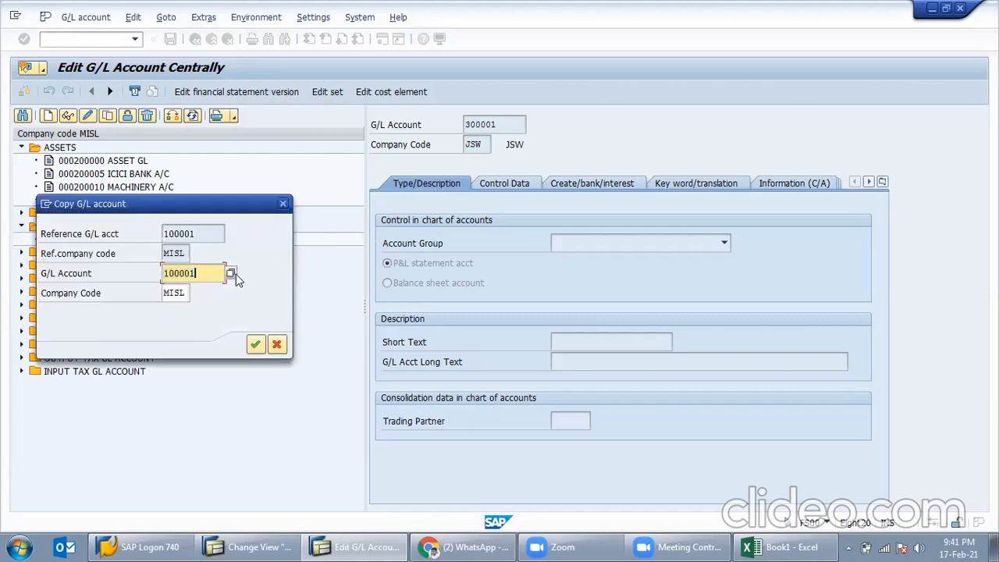
pyautogui.press('BackSpace')
pyautogui.press('Return')
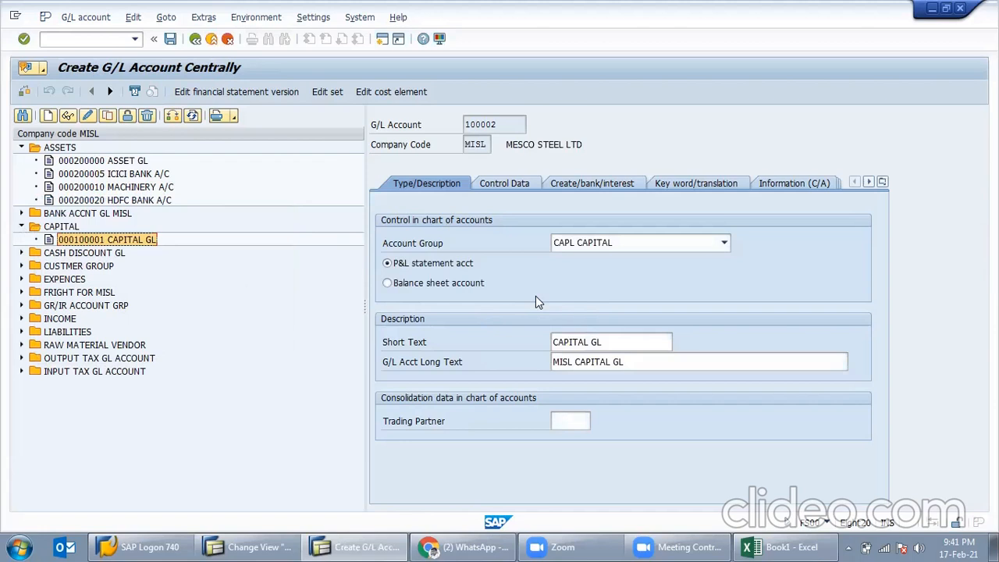
# Check the settings of account 100002 and set its reconciliation account type to A Assets
pyautogui.click(520, 192)
pyautogui.click(591, 186)
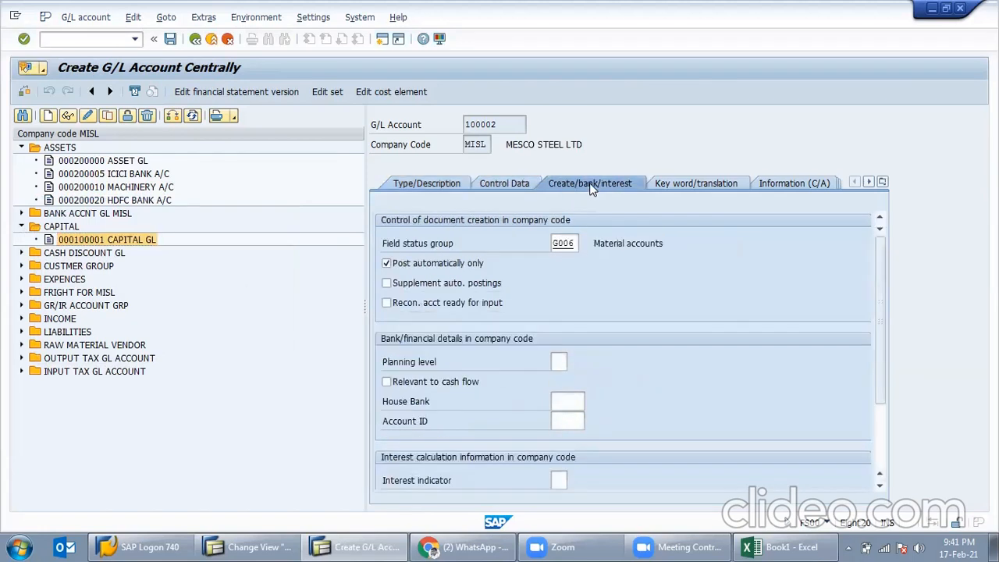
pyautogui.click(513, 184)
pyautogui.click(469, 184)
pyautogui.click(526, 194)
pyautogui.click(624, 362)
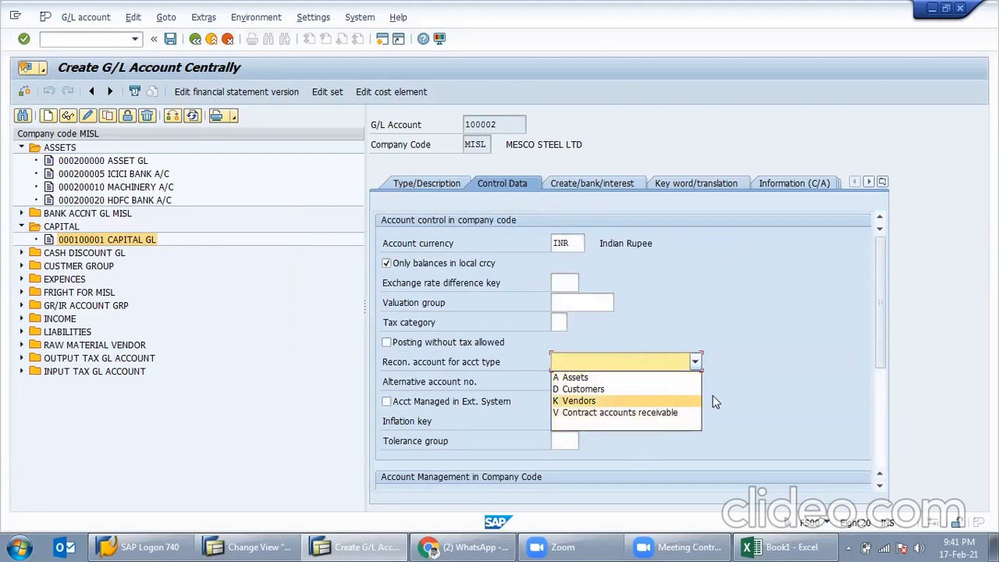
pyautogui.click(619, 376)
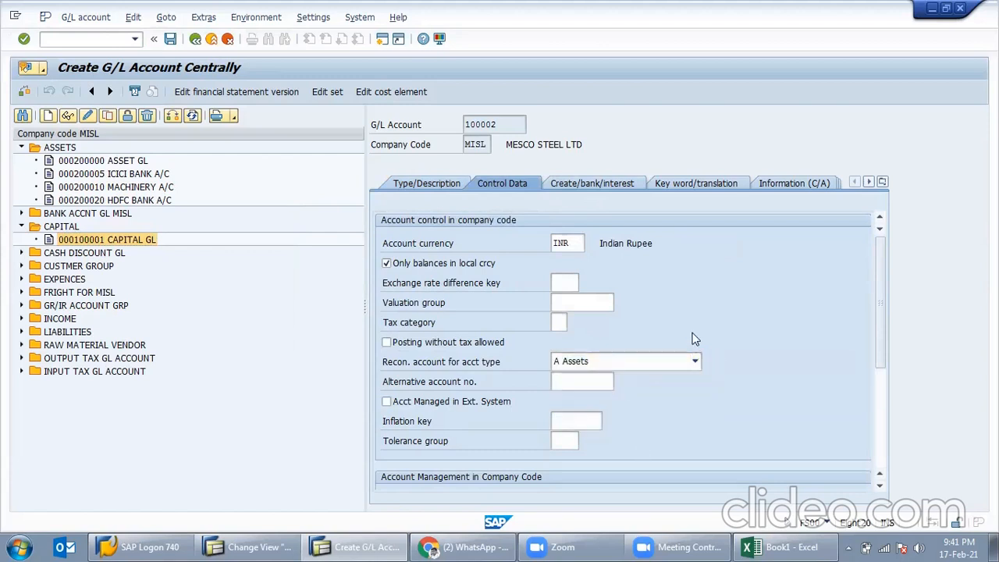
# Set both the short text and the G/L account long text of account 100002 to Depreciation A/c
pyautogui.click(411, 187)
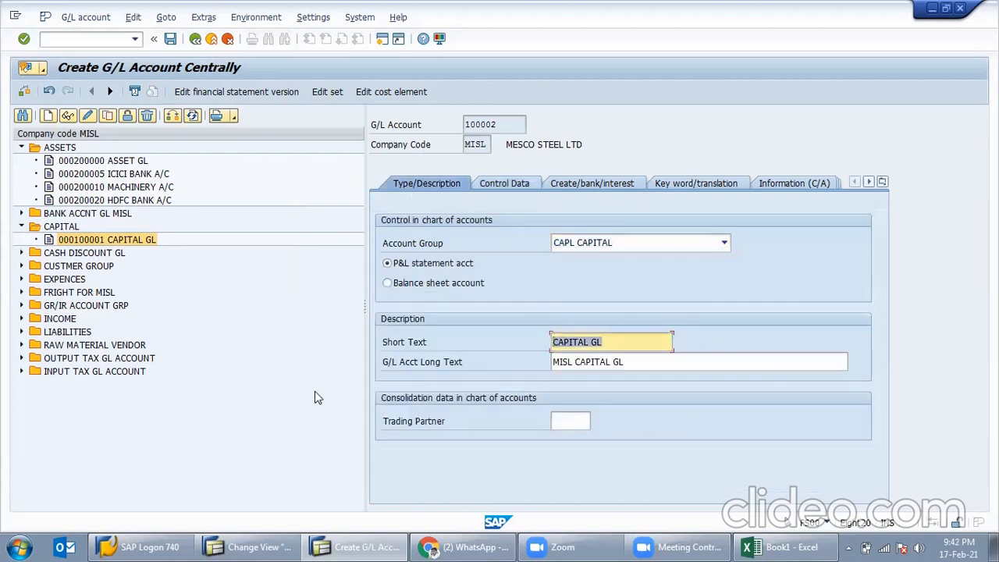
pyautogui.write('Depre')
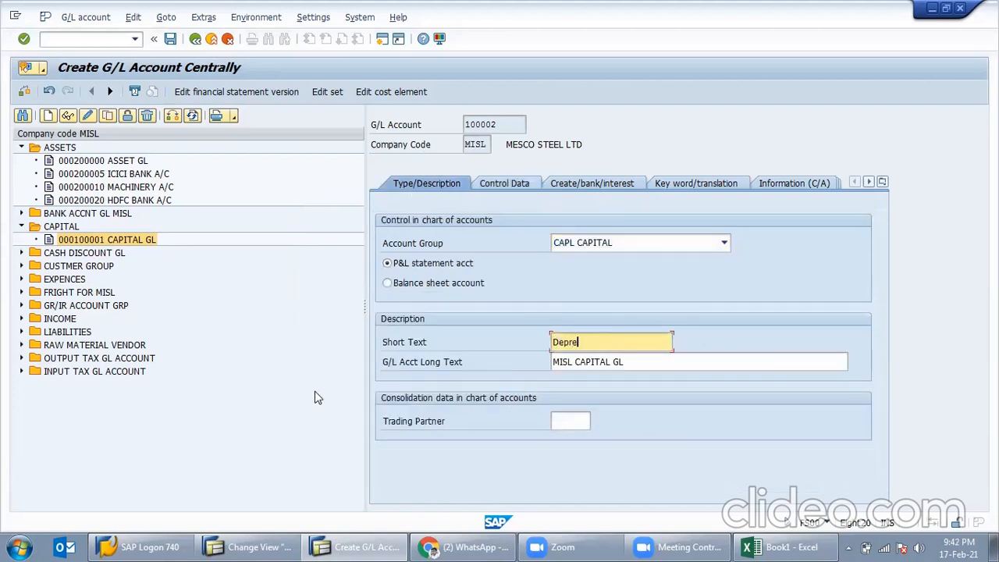
pyautogui.write('ciation A/c')
pyautogui.press('Tab')
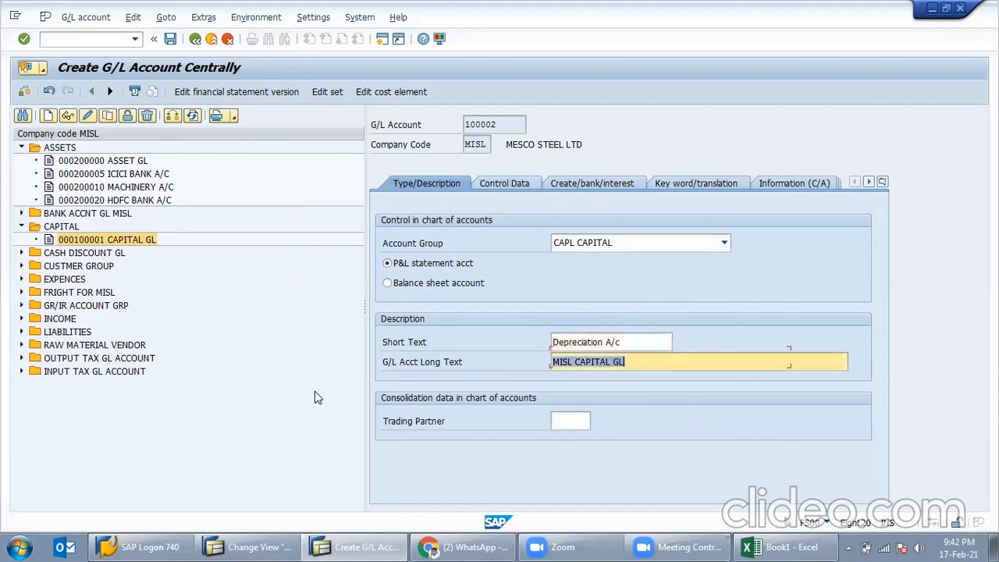
pyautogui.moveTo(643, 345); pyautogui.dragTo(271, 374)
pyautogui.hotkey('ctrl', 'c')
pyautogui.press('Tab')
pyautogui.hotkey('ctrl', 'v')
pyautogui.press('Return')
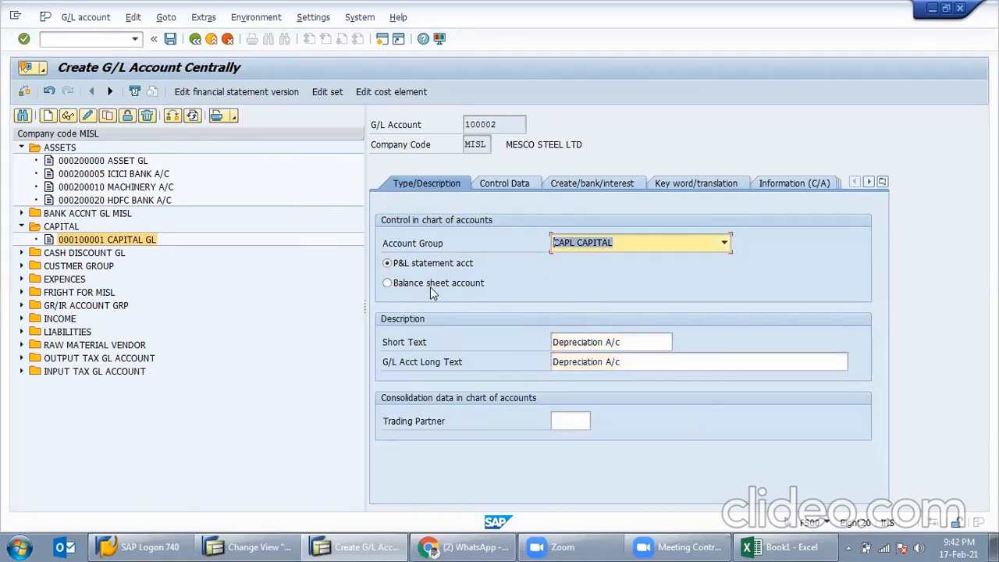
# Clear the Post automatically only option for account 100002
pyautogui.click(171, 40)
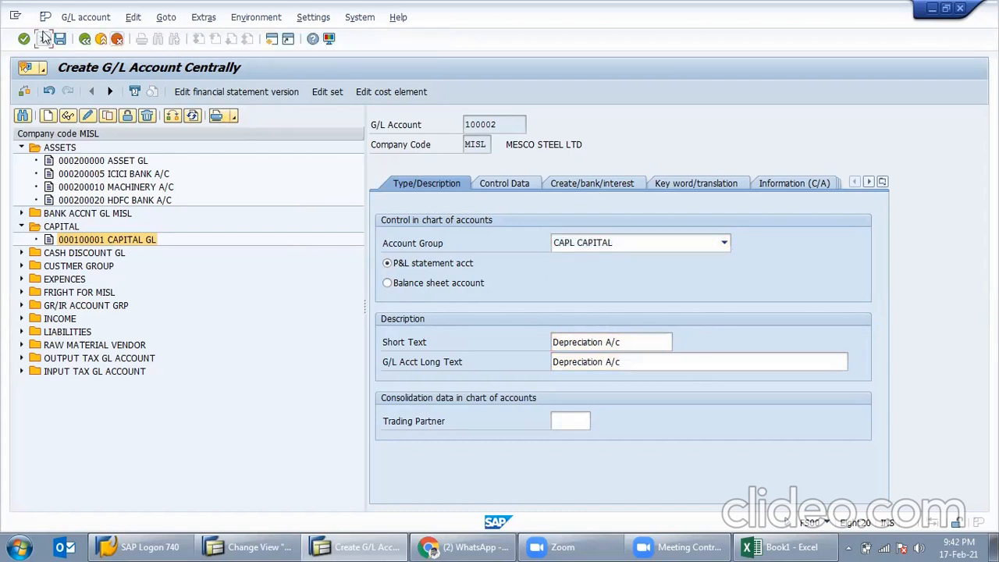
pyautogui.click(30, 297)
pyautogui.click(510, 183)
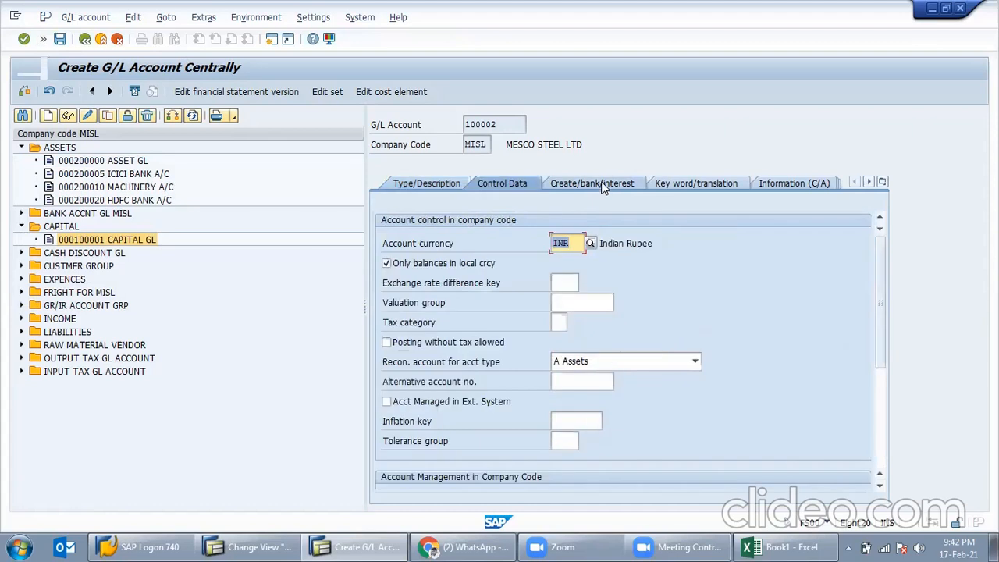
pyautogui.click(603, 184)
pyautogui.click(405, 265)
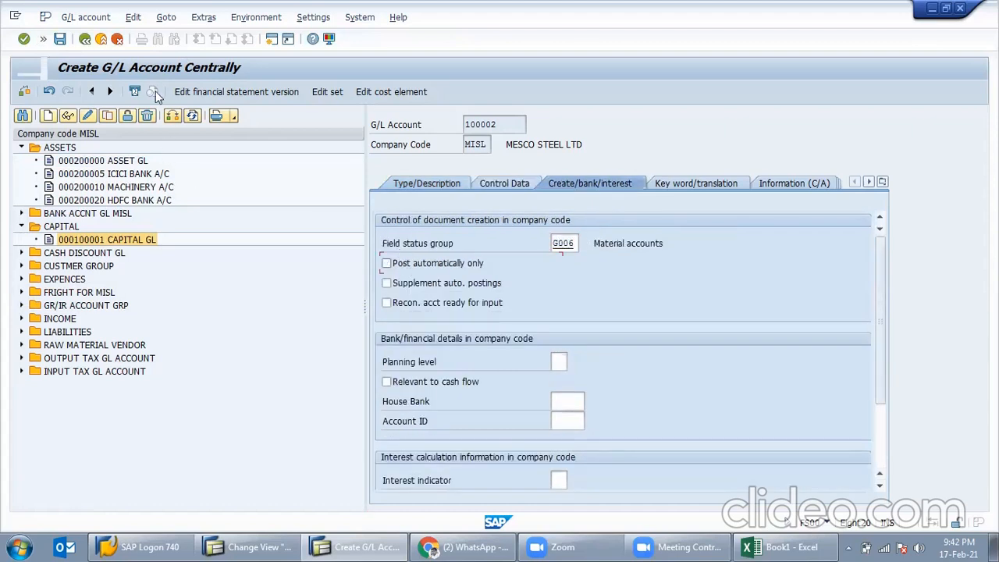
# Define account 100002 as a balance sheet account and save it
pyautogui.click(60, 43)
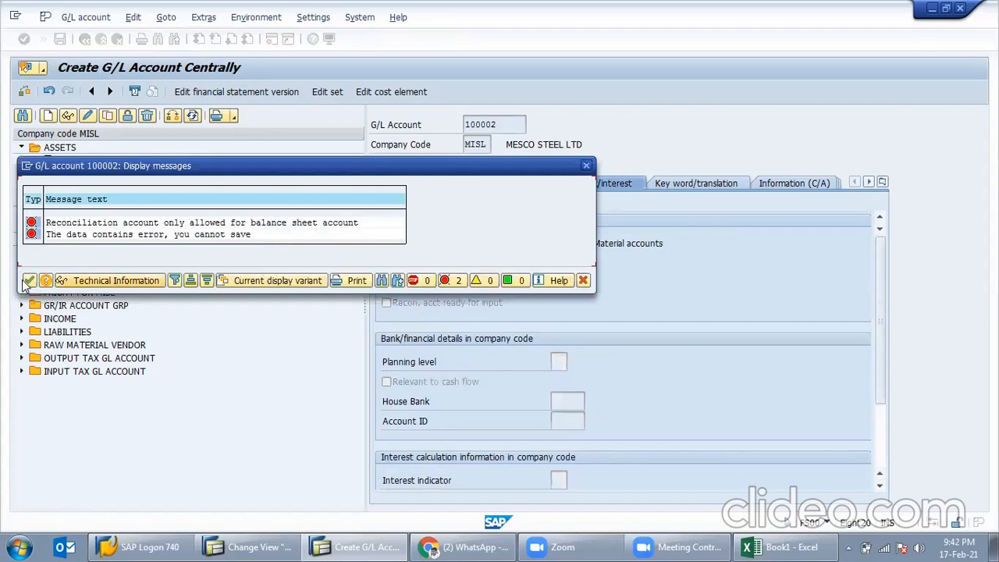
pyautogui.click(29, 282)
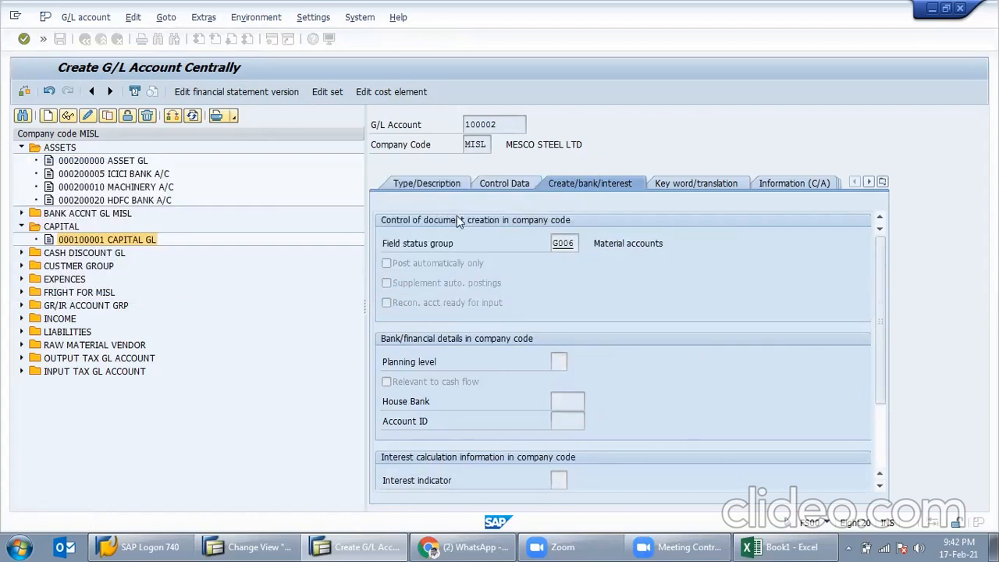
pyautogui.click(457, 184)
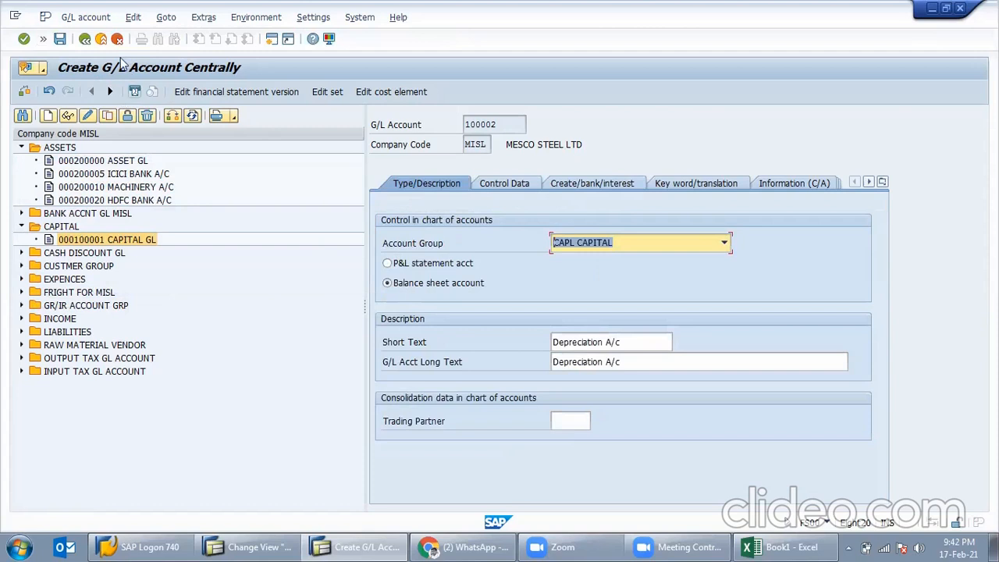
pyautogui.click(60, 40)
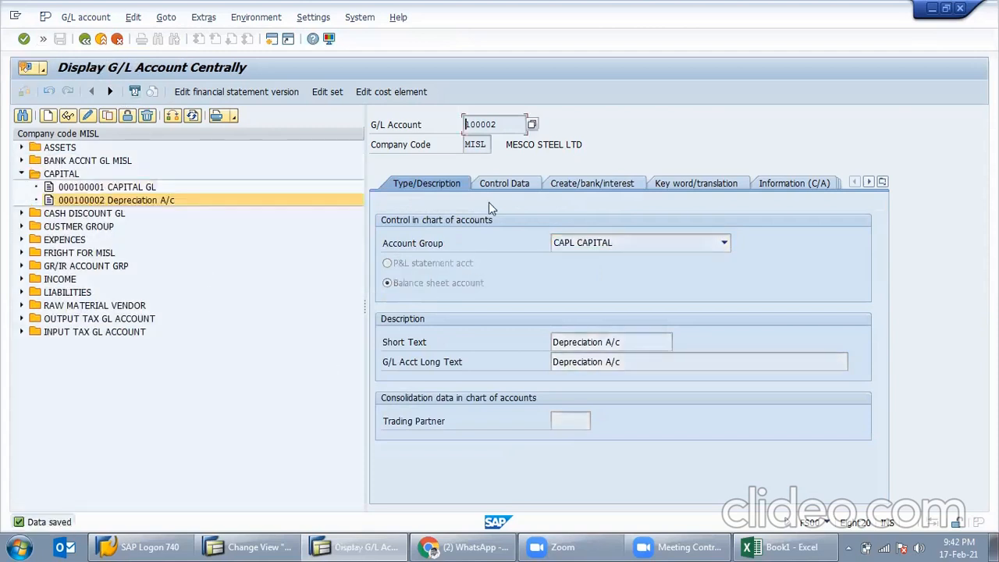
# Return to the account determination session, try to save the M001 assignments and read the long text of the first error for account 200000
pyautogui.hotkey('alt', 'Tab')
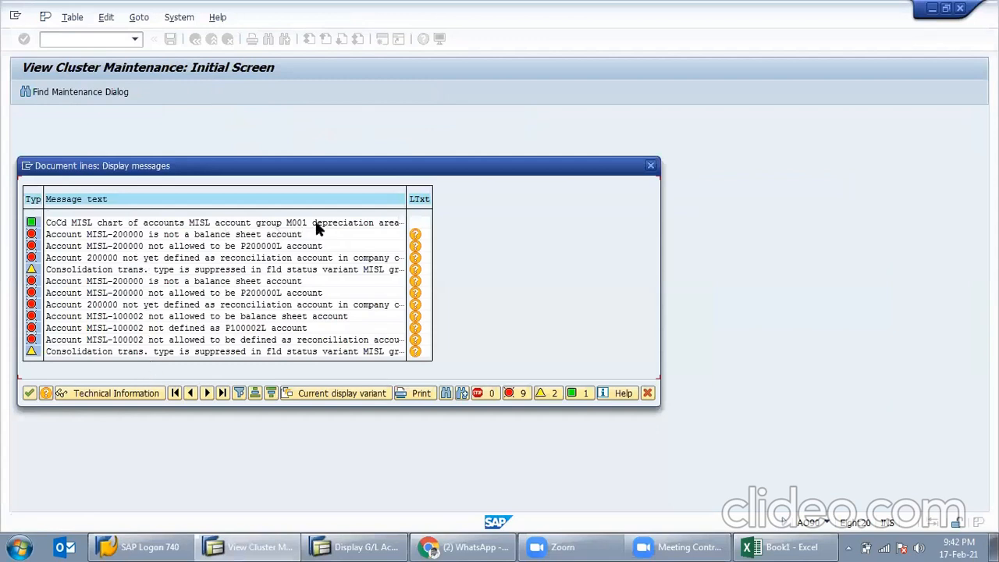
pyautogui.click(316, 226)
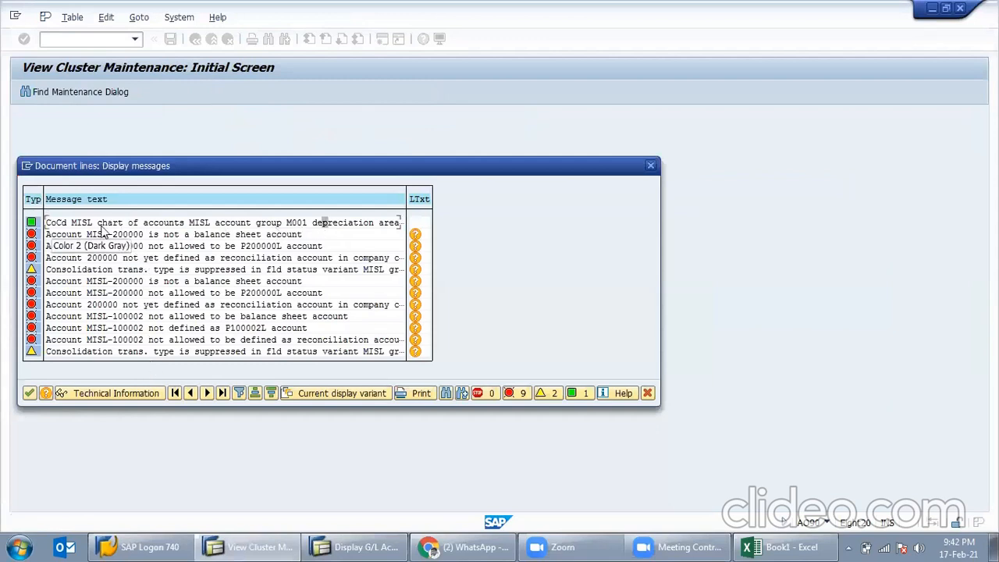
pyautogui.click(375, 225)
pyautogui.click(101, 235)
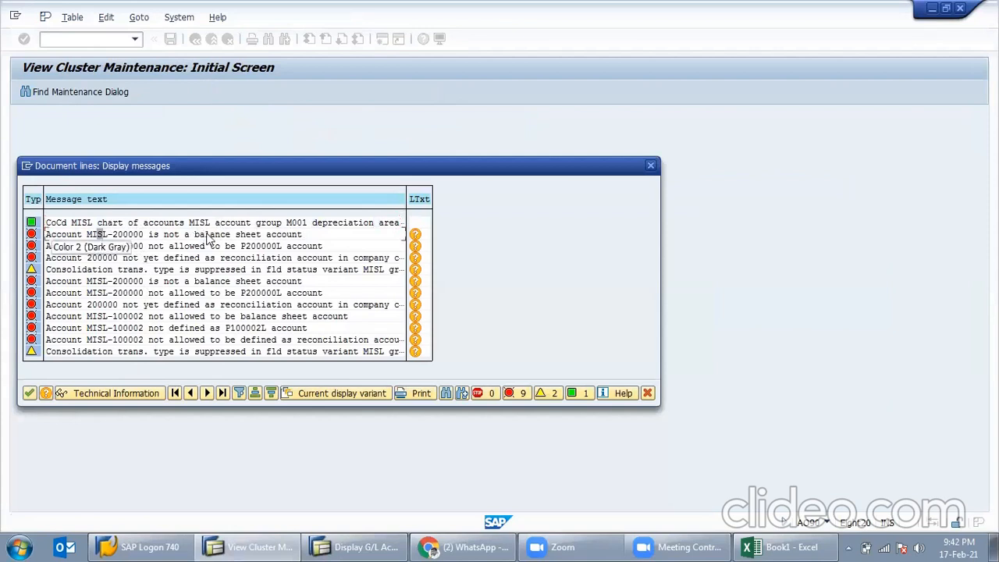
pyautogui.click(416, 234)
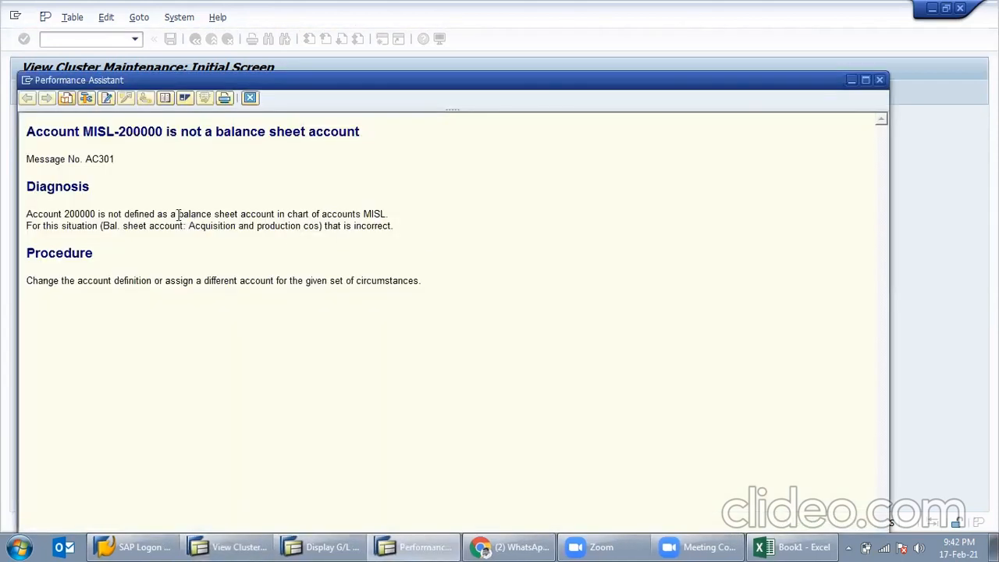
pyautogui.moveTo(86, 214); pyautogui.dragTo(364, 217)
pyautogui.click(367, 221)
pyautogui.moveTo(882, 75); pyautogui.dragTo(884, 95)
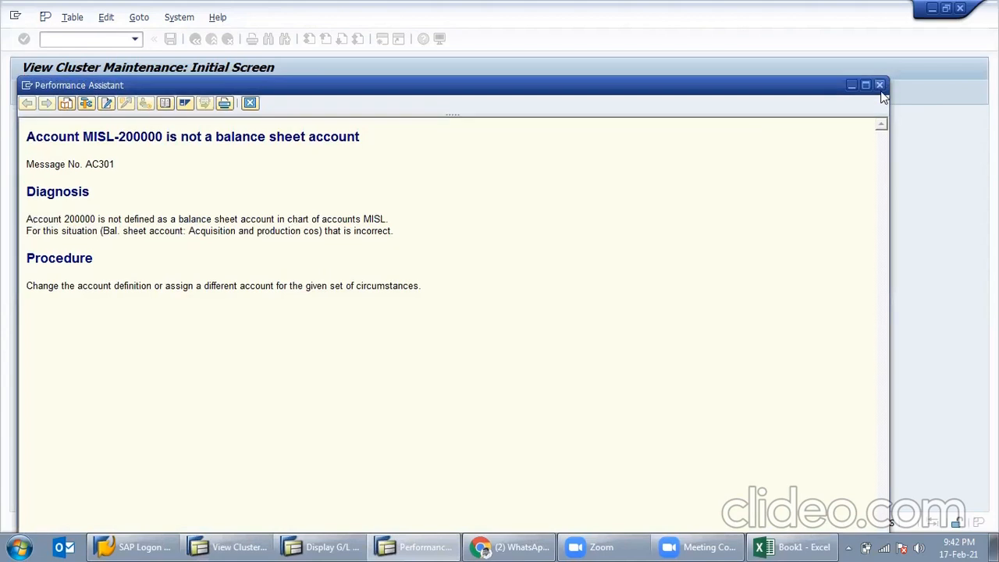
pyautogui.click(880, 86)
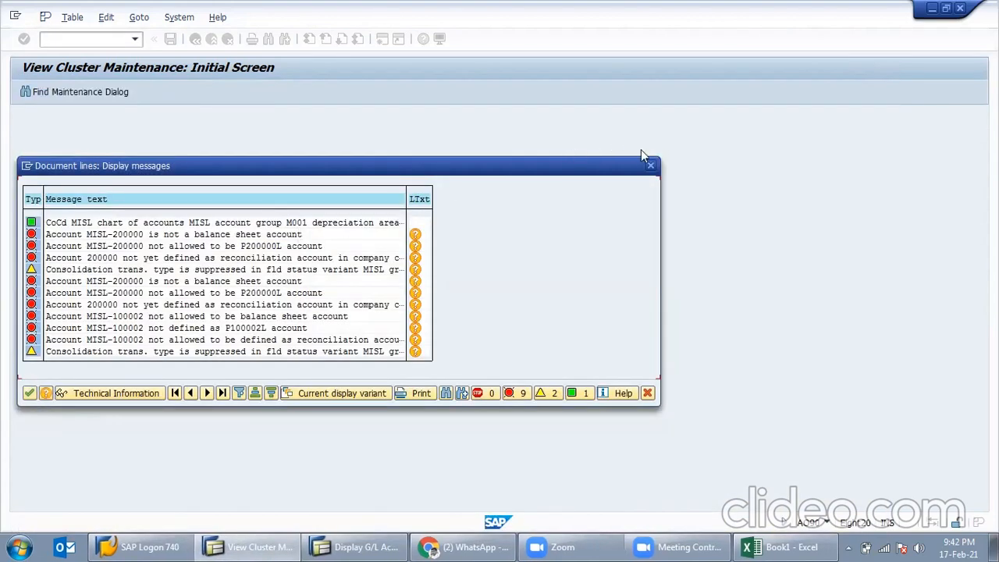
pyautogui.click(650, 166)
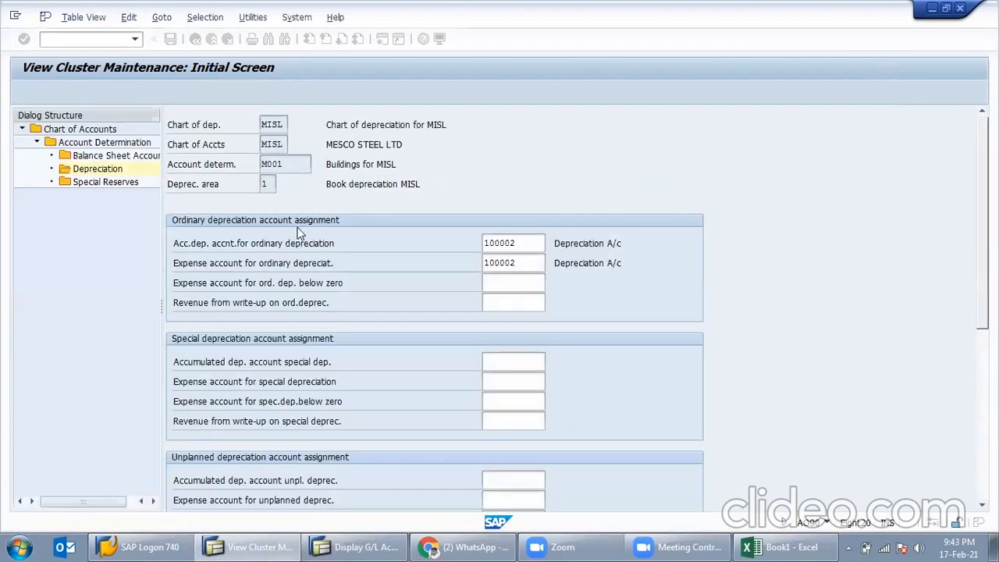
# Assign capital account 100001 to Bal.sh.acct APC and Acquisition: down payments in the balance sheet accounts of M001
pyautogui.click(112, 157)
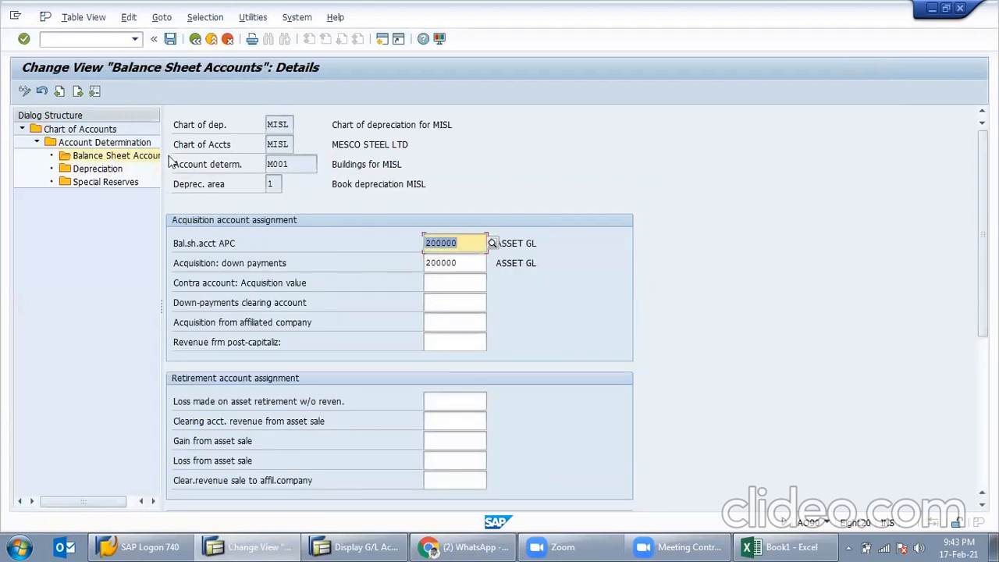
pyautogui.click(492, 244)
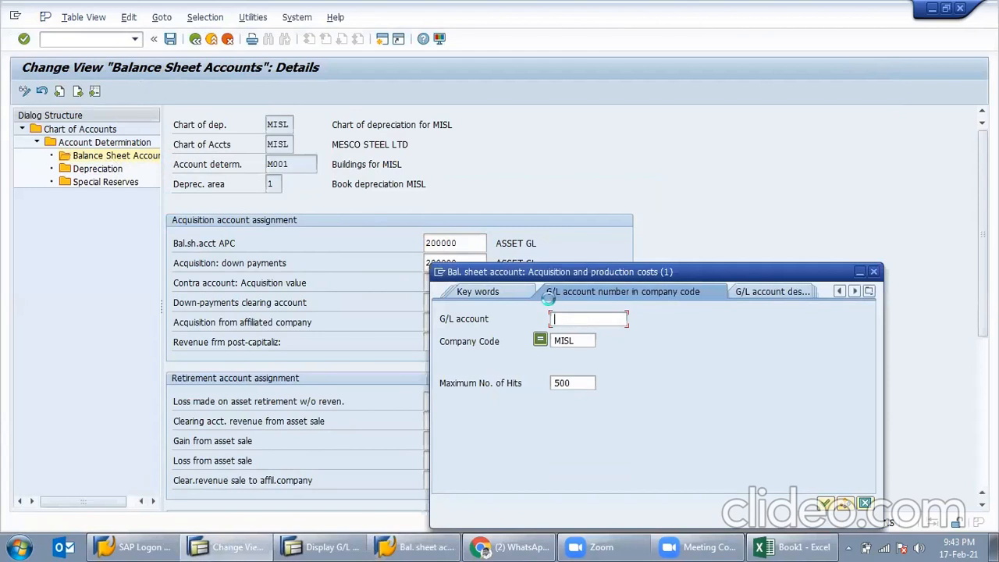
pyautogui.press('Return')
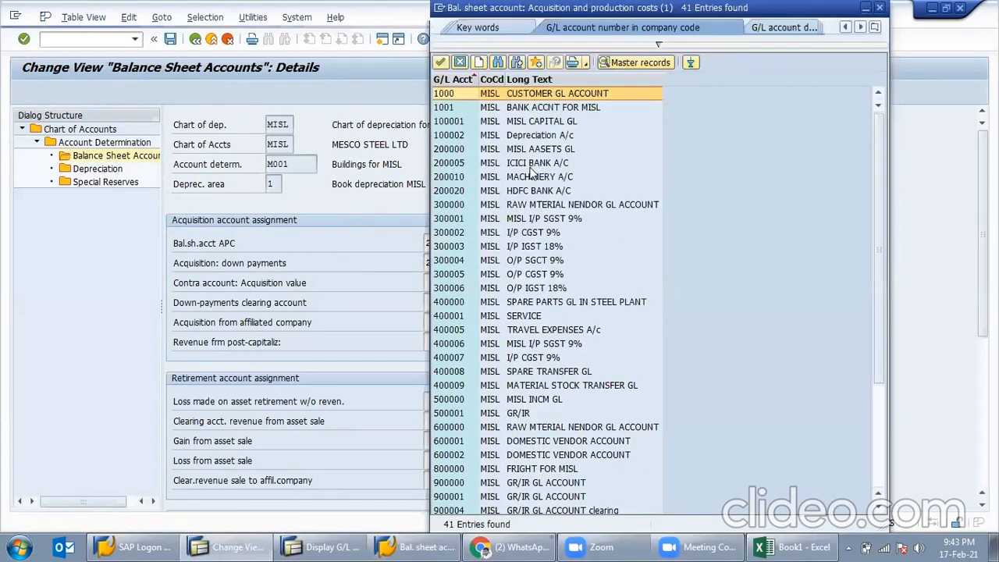
pyautogui.click(547, 123)
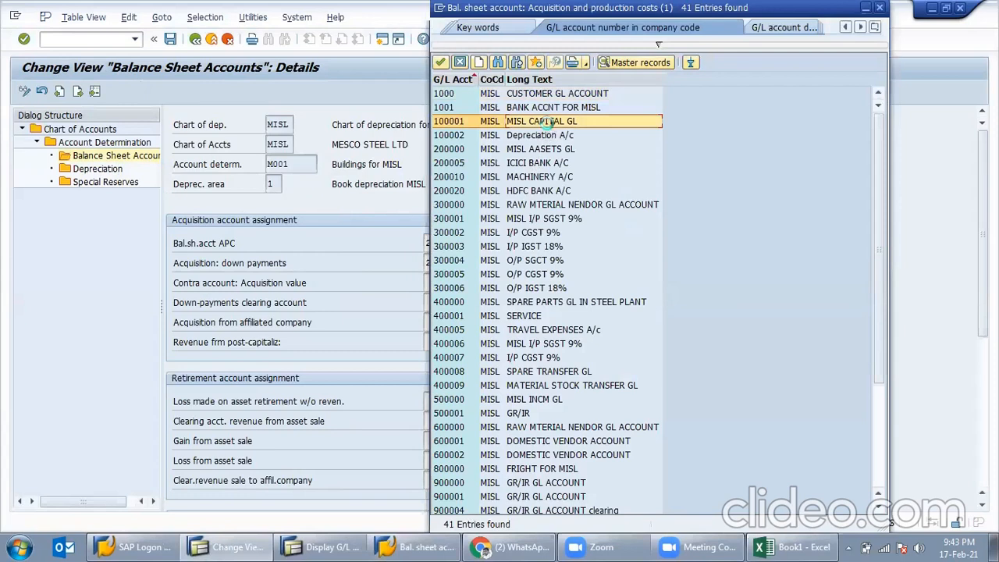
pyautogui.doubleClick(547, 124)
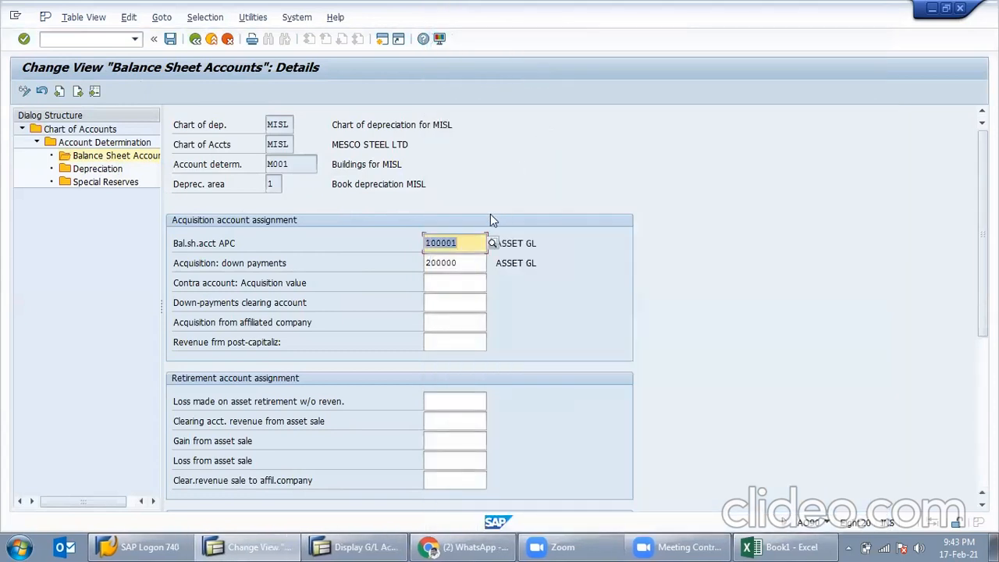
pyautogui.press('Return')
pyautogui.doubleClick(470, 271)
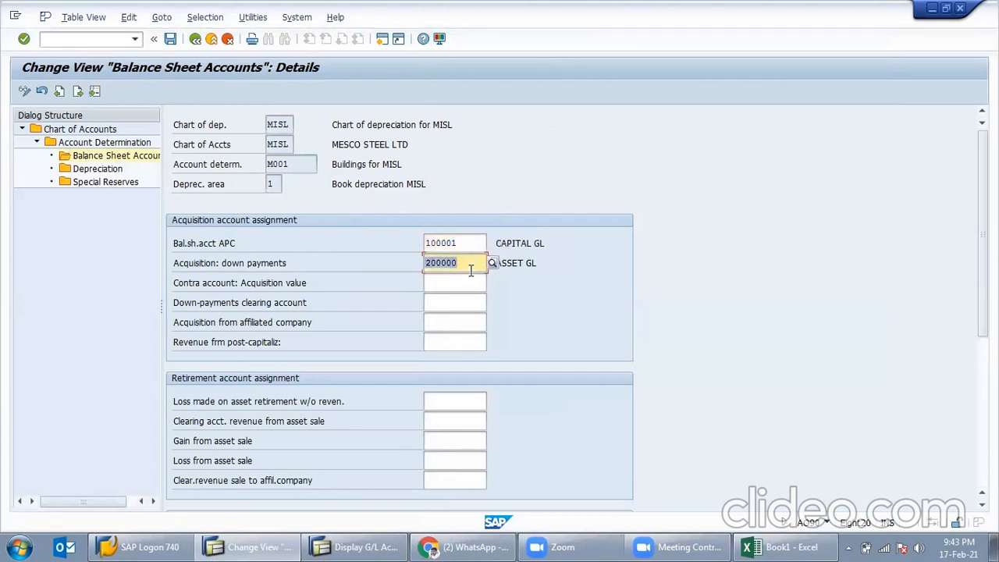
pyautogui.write('100001')
pyautogui.press('Return')
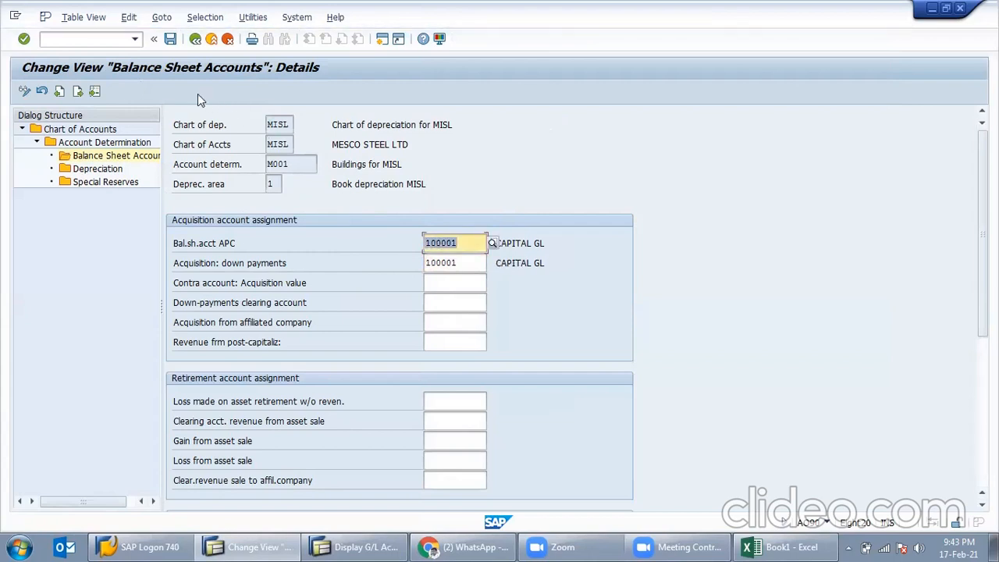
# Try to save the M001 balance sheet assignments and check the messages for account 100001
pyautogui.click(170, 39)
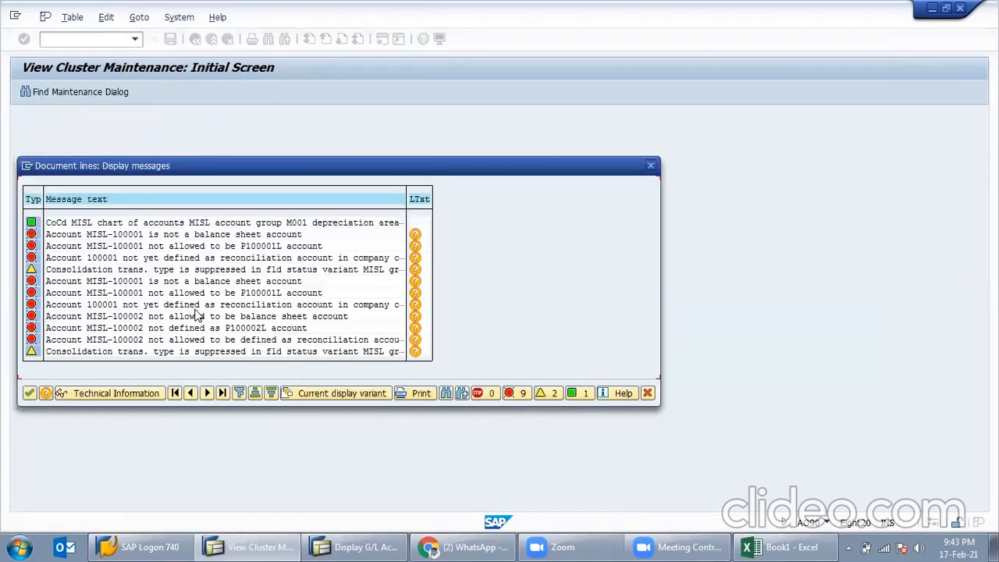
pyautogui.click(224, 236)
pyautogui.click(647, 393)
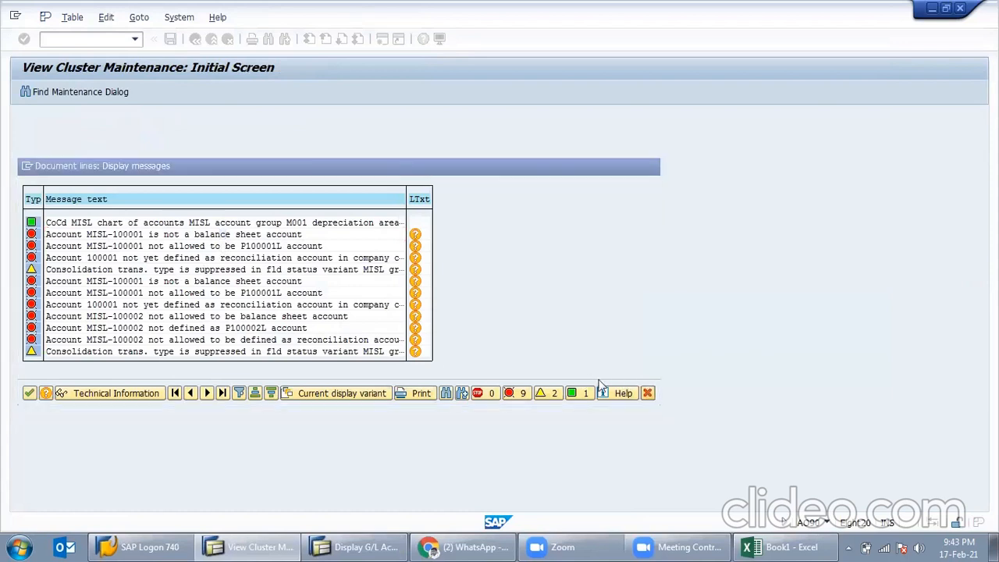
# Assign the machinery account 200010 to Bal.sh.acct APC
pyautogui.click(495, 240)
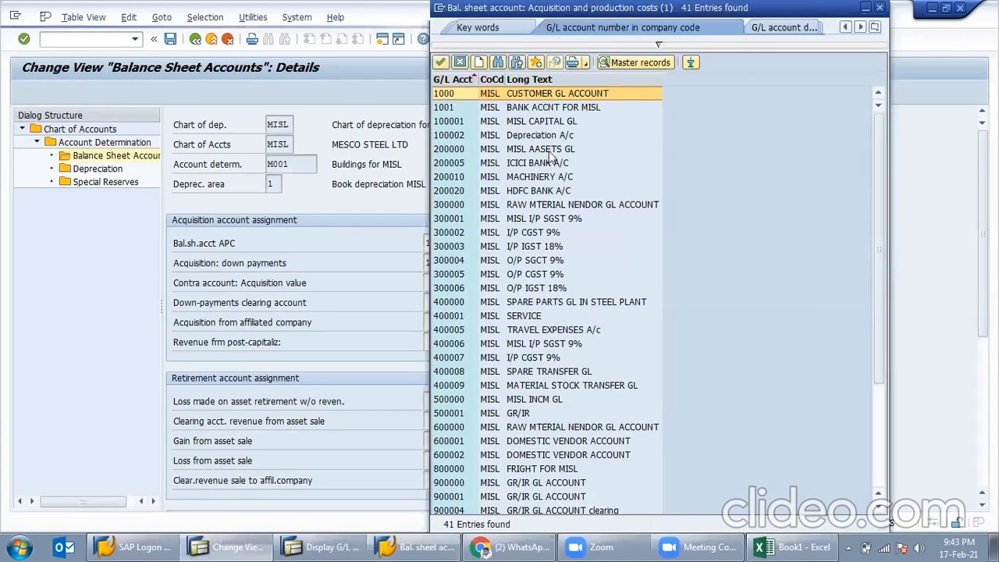
pyautogui.click(549, 152)
pyautogui.click(550, 178)
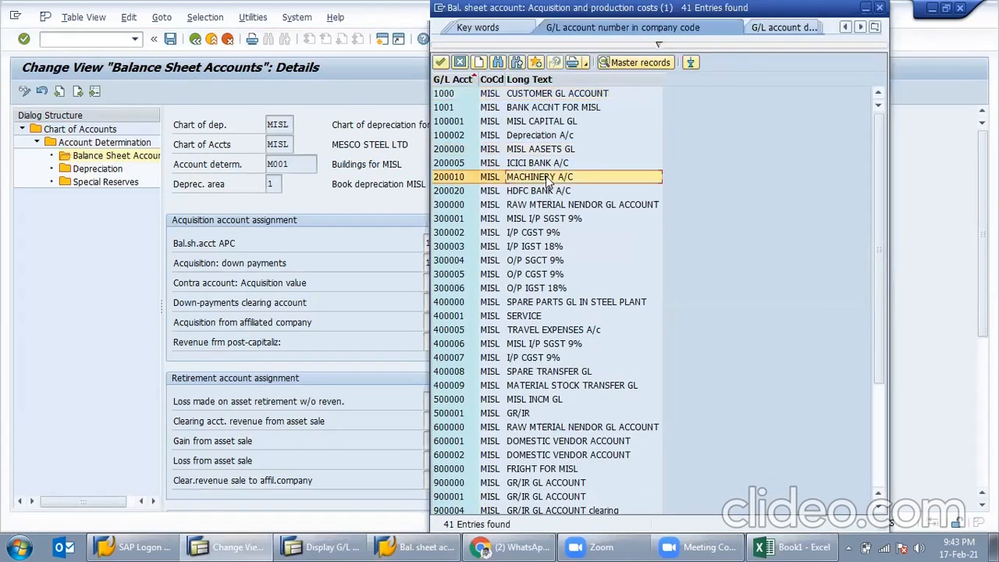
pyautogui.doubleClick(549, 178)
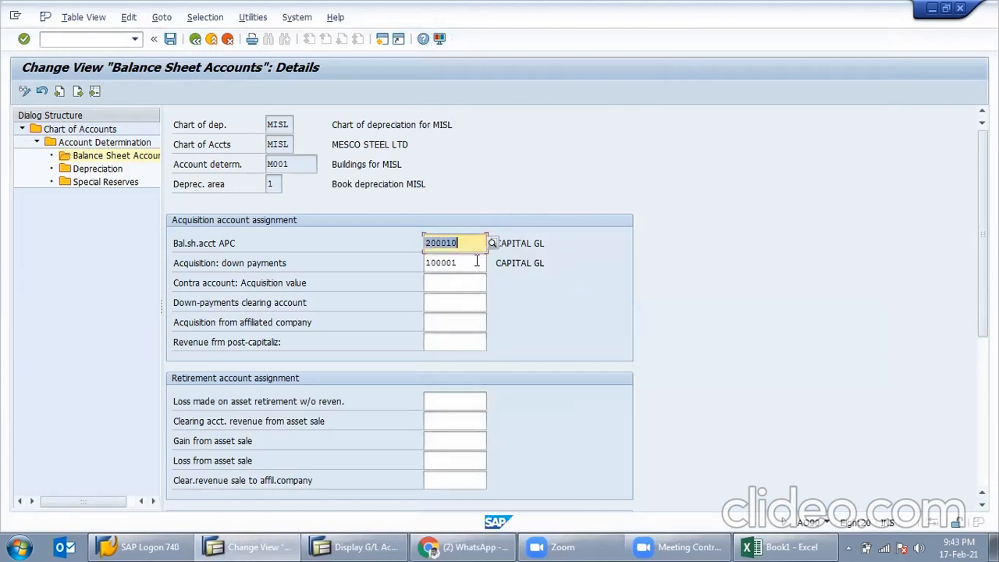
# Find account 200010 in the G/L account list of company code MISL and display its master data
pyautogui.click(355, 546)
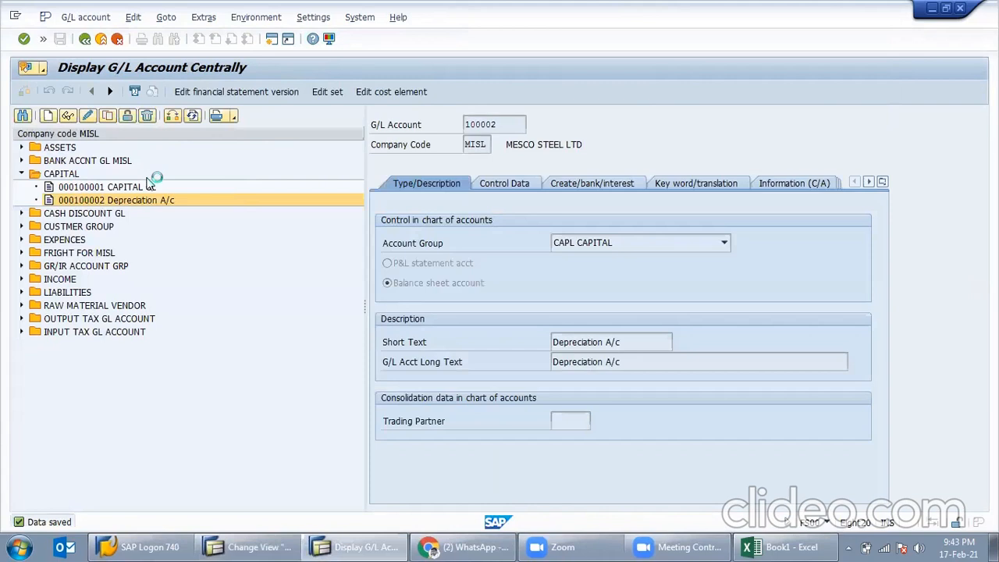
pyautogui.hotkey('ctrl', 'f')
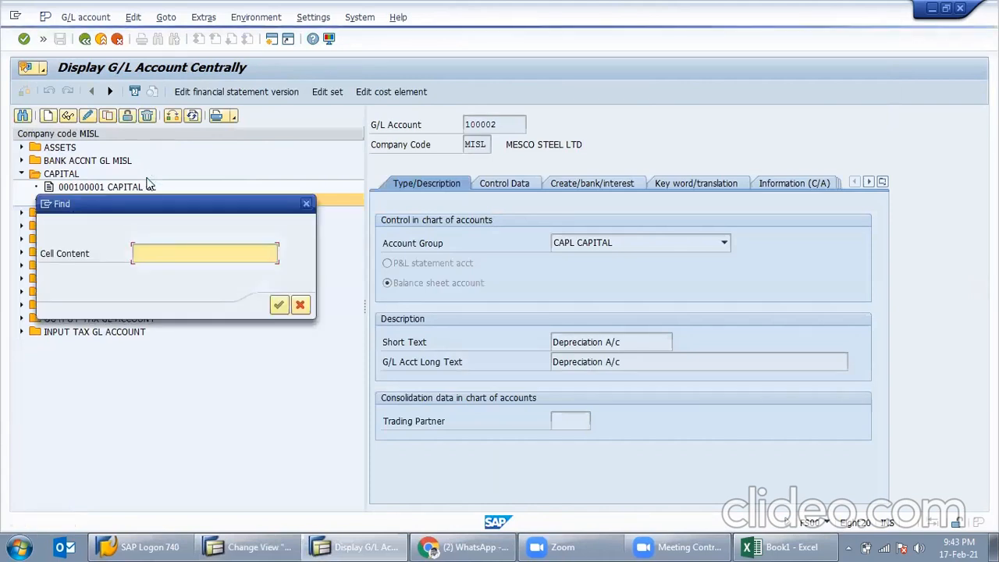
pyautogui.write('200010')
pyautogui.press('Return')
pyautogui.click(305, 183)
pyautogui.click(95, 188)
pyautogui.click(107, 116)
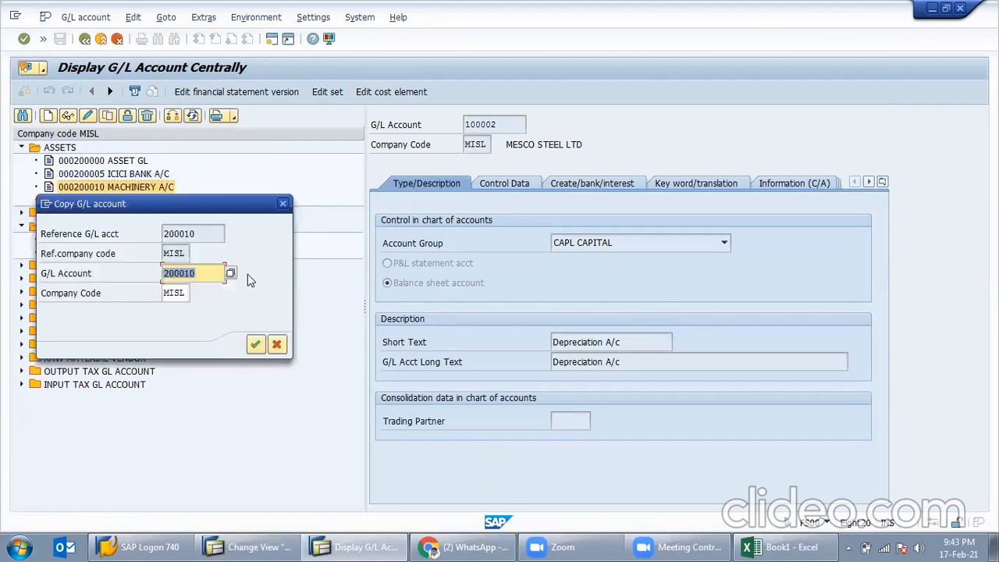
pyautogui.click(273, 345)
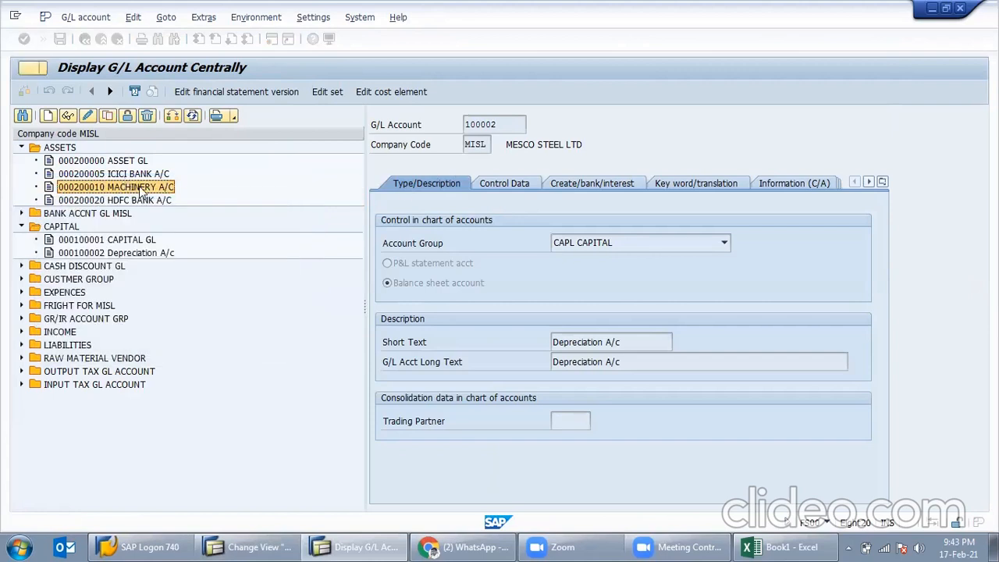
pyautogui.click(68, 117)
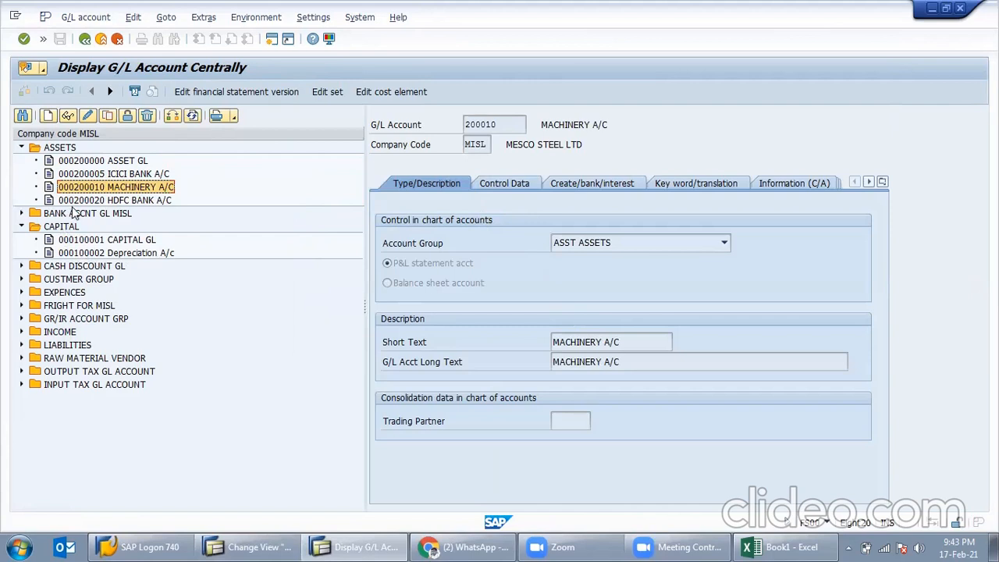
# Try to save machinery account 200010 as a balance sheet account with reconciliation account type Assets
pyautogui.click(87, 115)
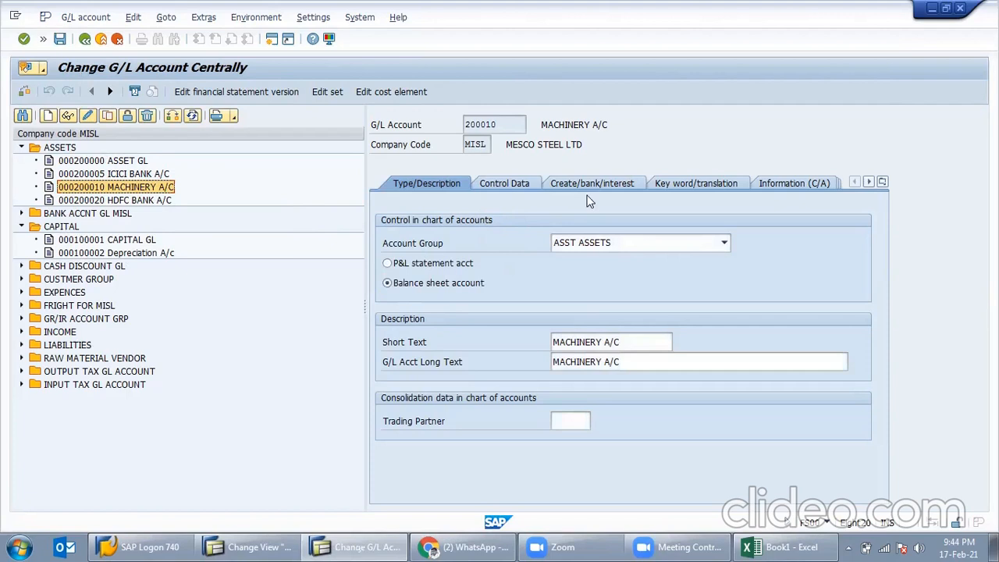
pyautogui.click(512, 188)
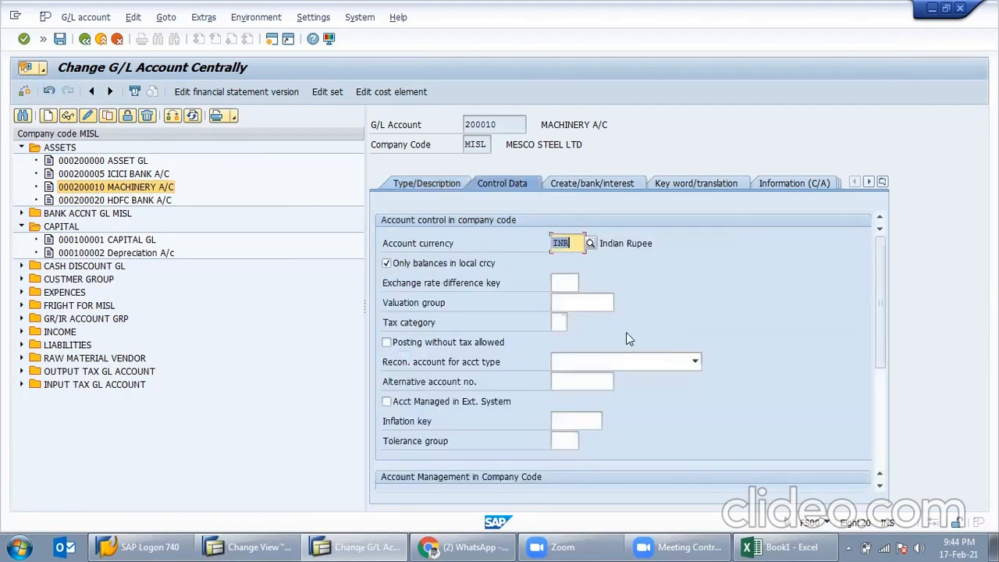
pyautogui.click(631, 361)
pyautogui.click(581, 375)
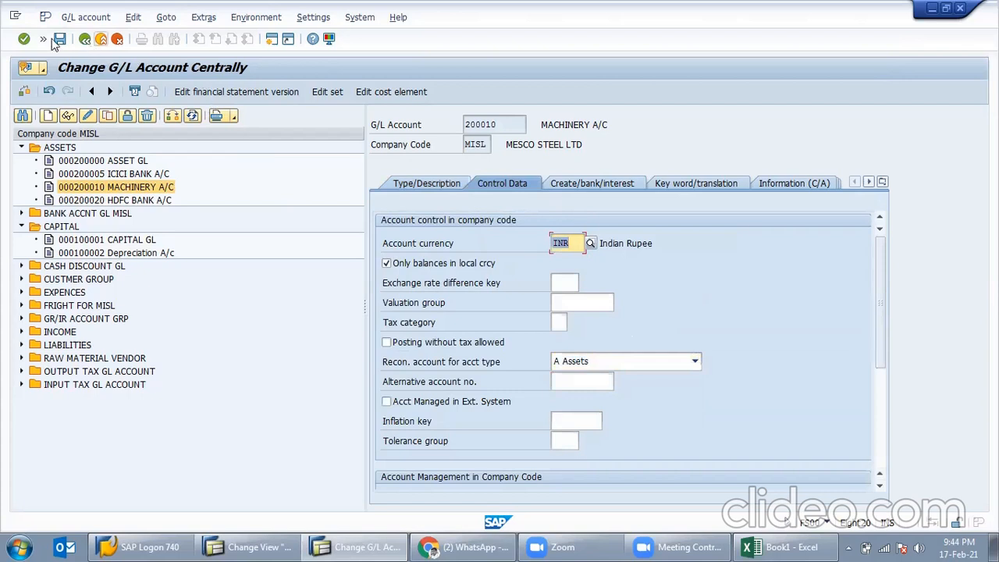
pyautogui.hotkey('ctrl', 's')
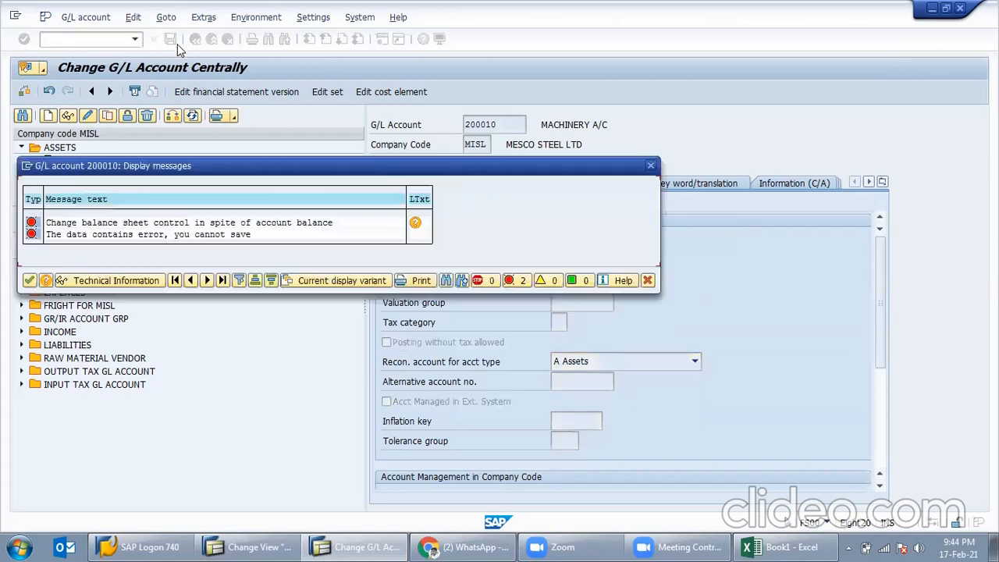
pyautogui.click(29, 281)
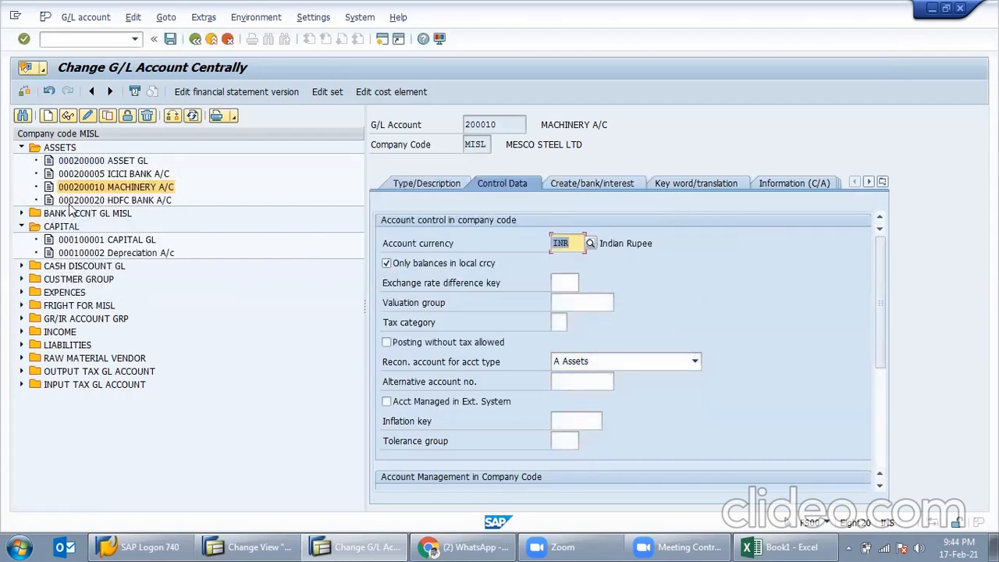
# Copy machinery account 200010 to new account 200015 in company code MISL and set its reconciliation account type to Assets
pyautogui.click(105, 117)
pyautogui.click(296, 313)
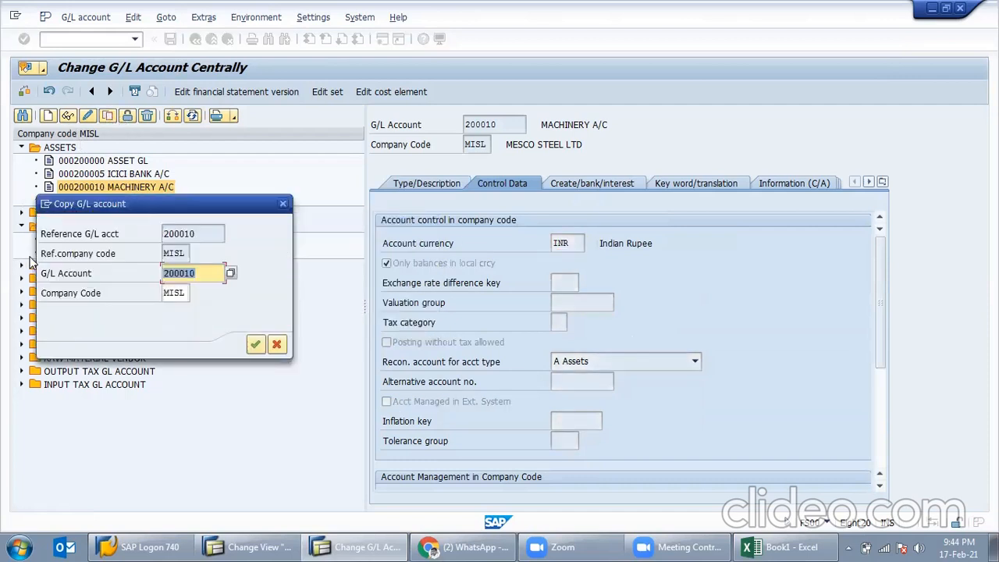
pyautogui.click(189, 276)
pyautogui.click(255, 344)
pyautogui.click(631, 353)
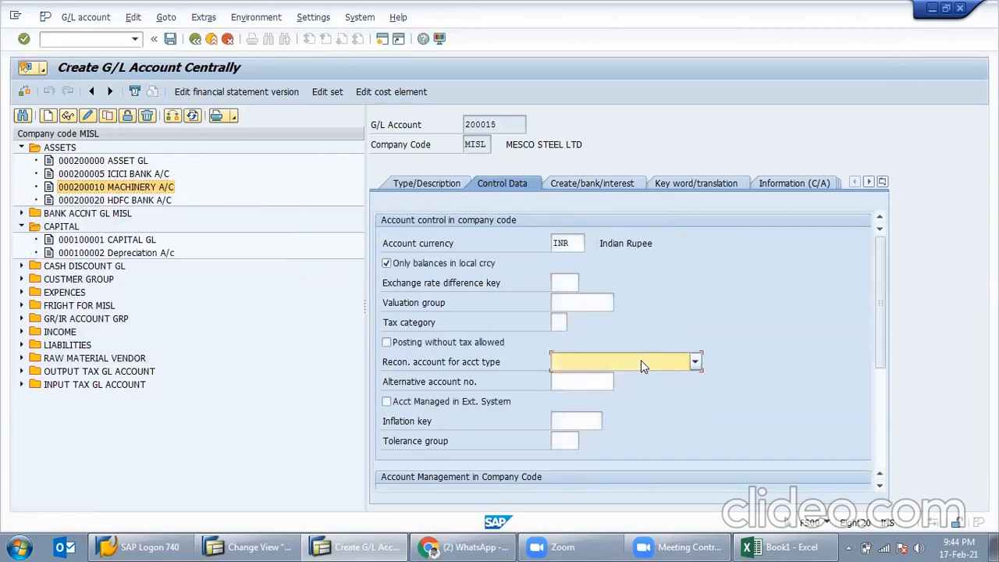
pyautogui.click(582, 377)
# Make account 200015 a balance sheet account with field status group G007 and save it
pyautogui.click(427, 185)
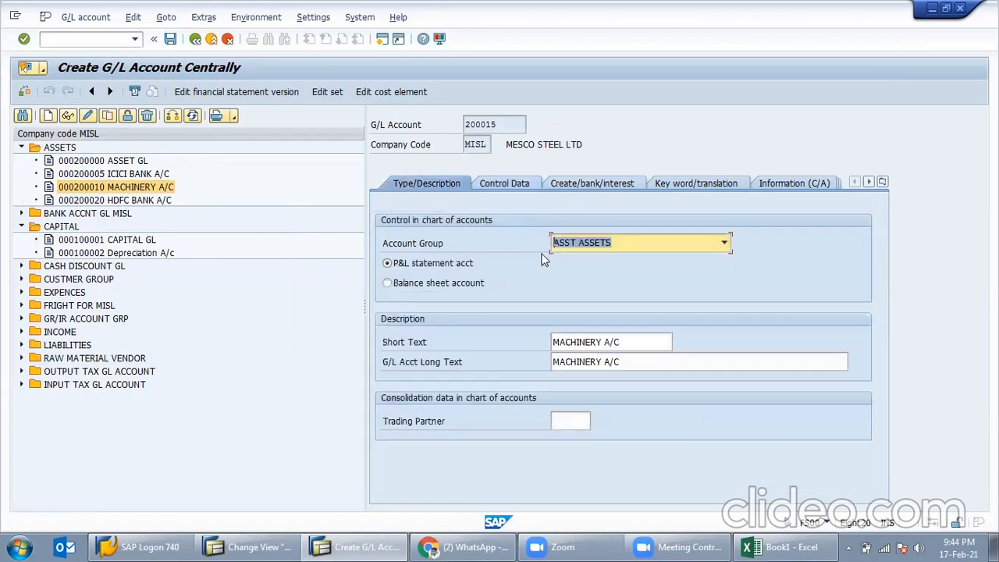
pyautogui.click(601, 343)
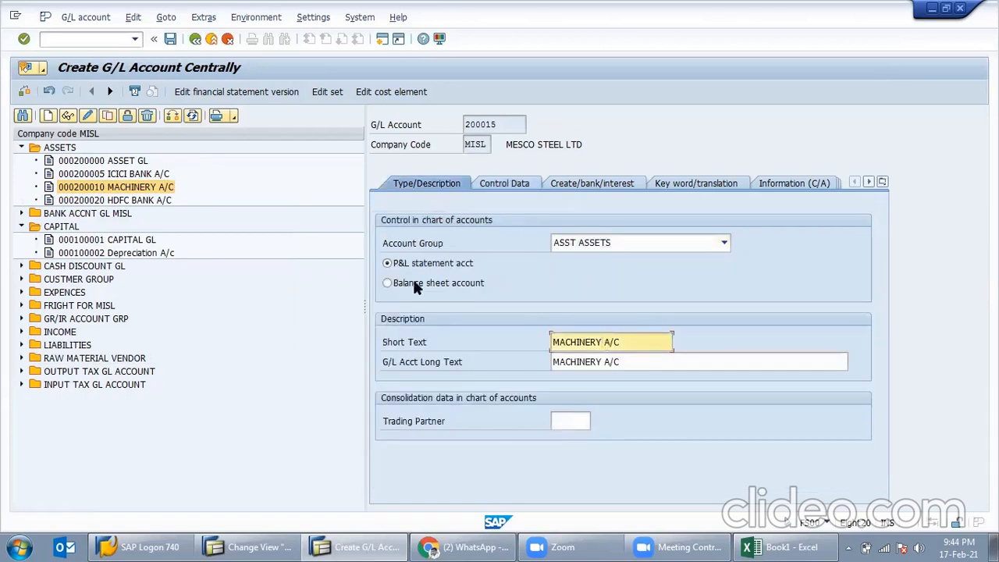
pyautogui.click(619, 182)
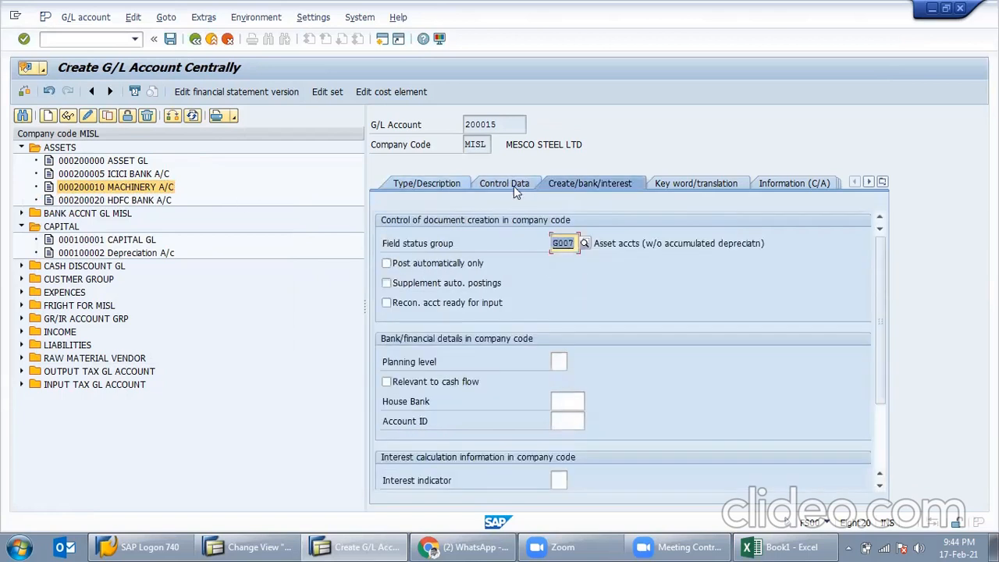
pyautogui.click(513, 186)
pyautogui.click(569, 188)
pyautogui.click(170, 38)
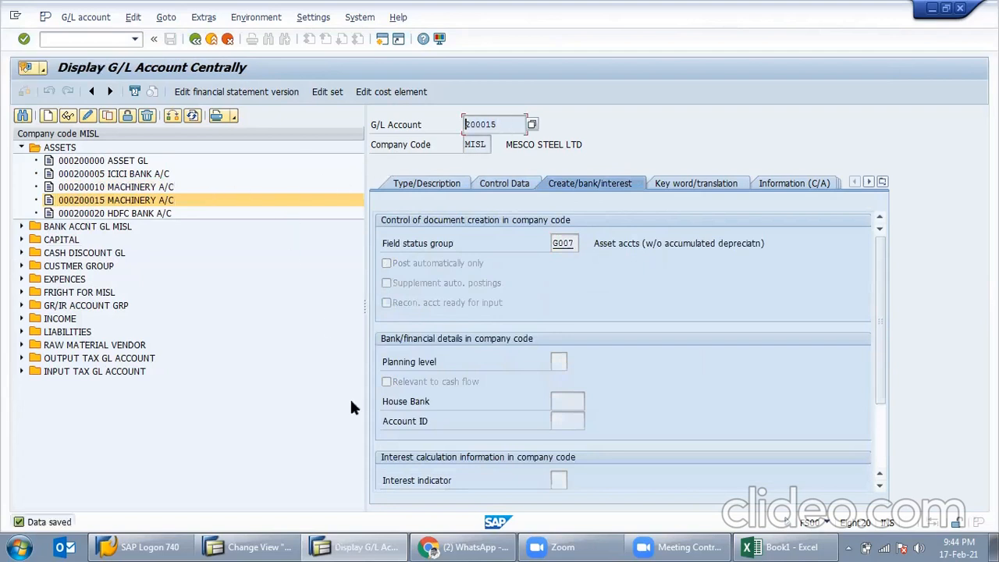
# Assign account 200015 to Bal.sh.acct APC and Acquisition: down payments of M001, then try to save and check the messages
pyautogui.click(288, 545)
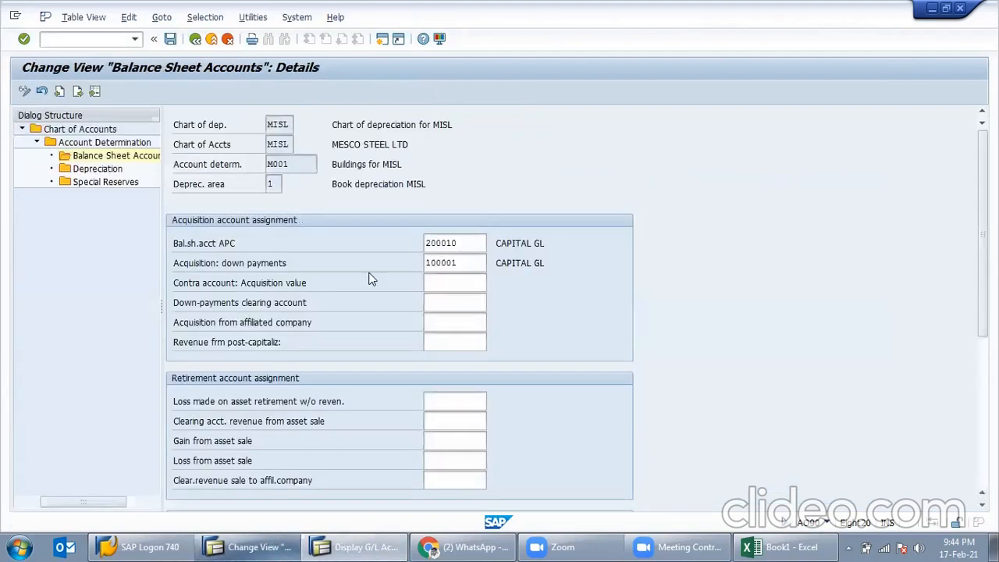
pyautogui.hotkey('ctrl', 'v')
pyautogui.press('Tab')
pyautogui.hotkey('ctrl', 'v')
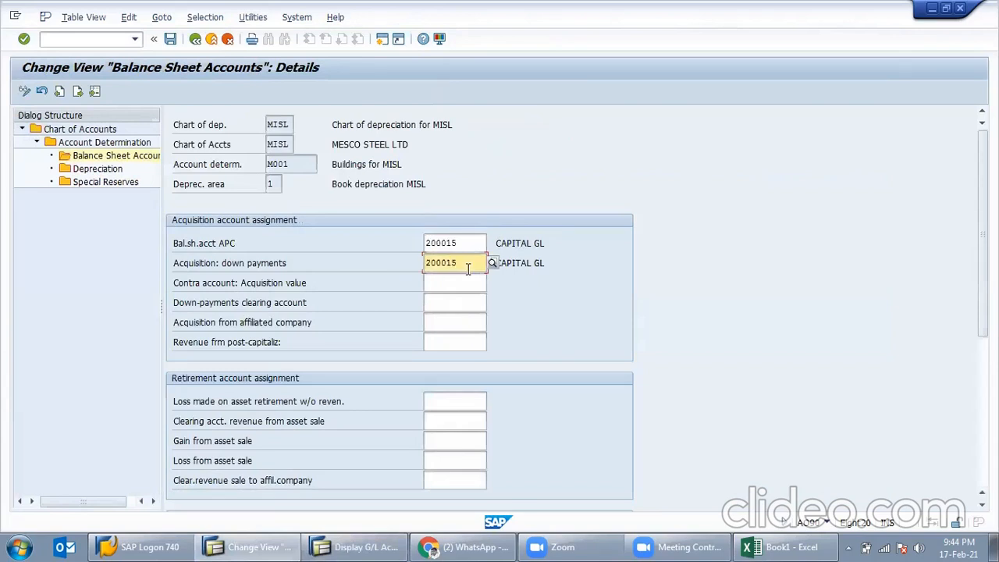
pyautogui.press('Return')
pyautogui.click(171, 39)
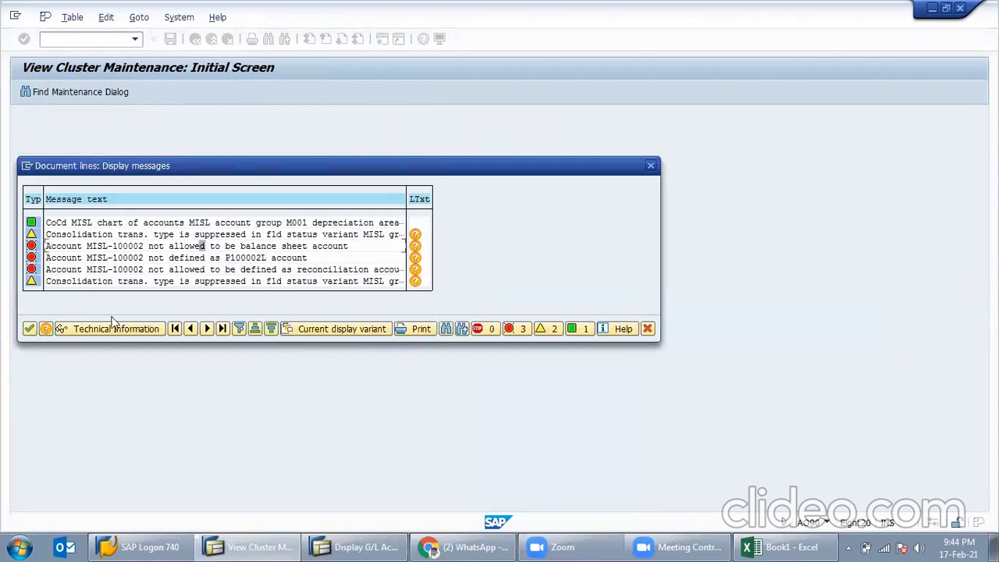
pyautogui.click(30, 329)
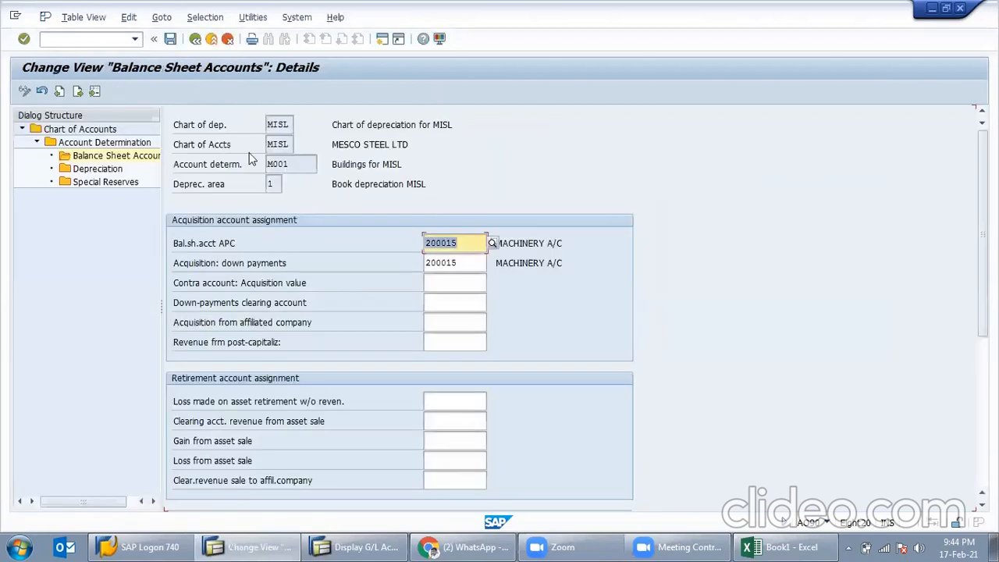
# Open depreciation account 100002 from the CAPITAL group of company code MISL for changing
pyautogui.click(356, 546)
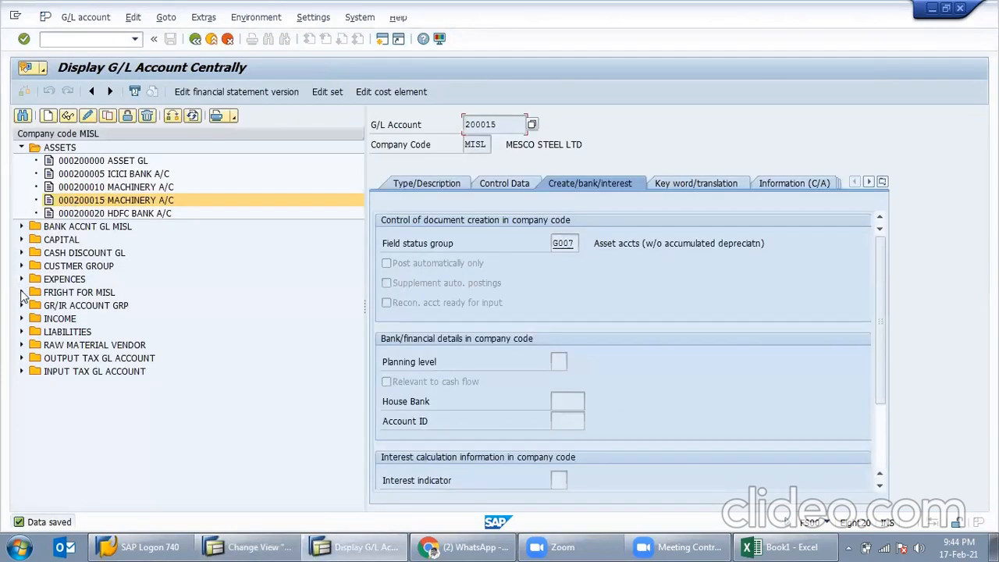
pyautogui.click(22, 240)
pyautogui.click(124, 266)
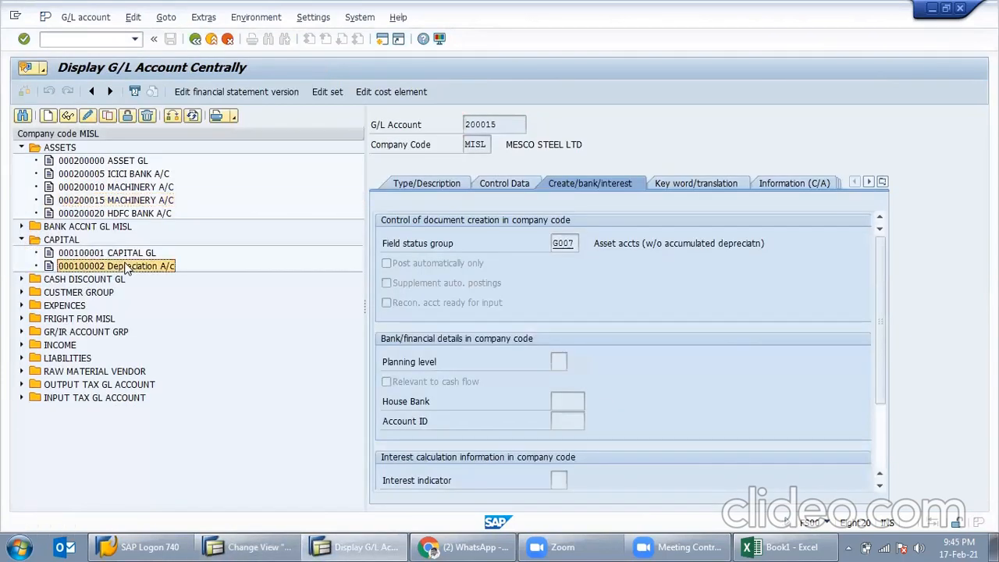
pyautogui.click(134, 91)
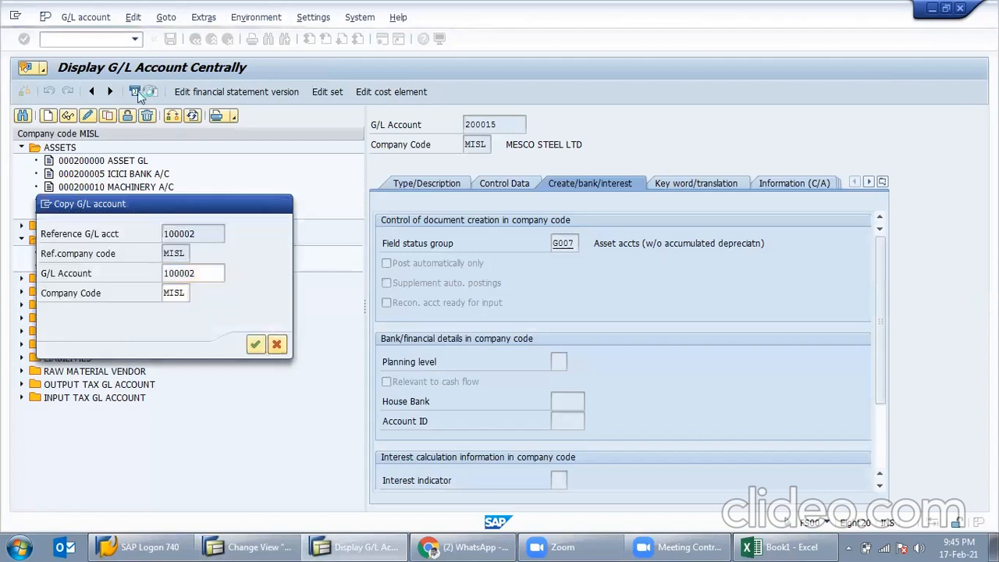
pyautogui.click(86, 116)
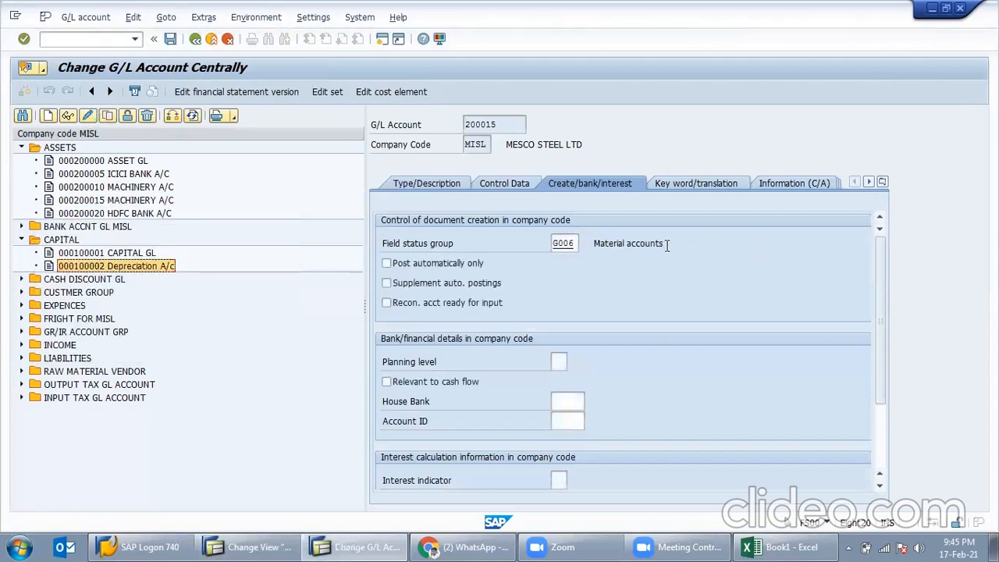
# Set the field status group of depreciation account 100002 to G007, asset accounts without accumulated depreciation
pyautogui.click(509, 183)
pyautogui.click(580, 184)
pyautogui.click(584, 243)
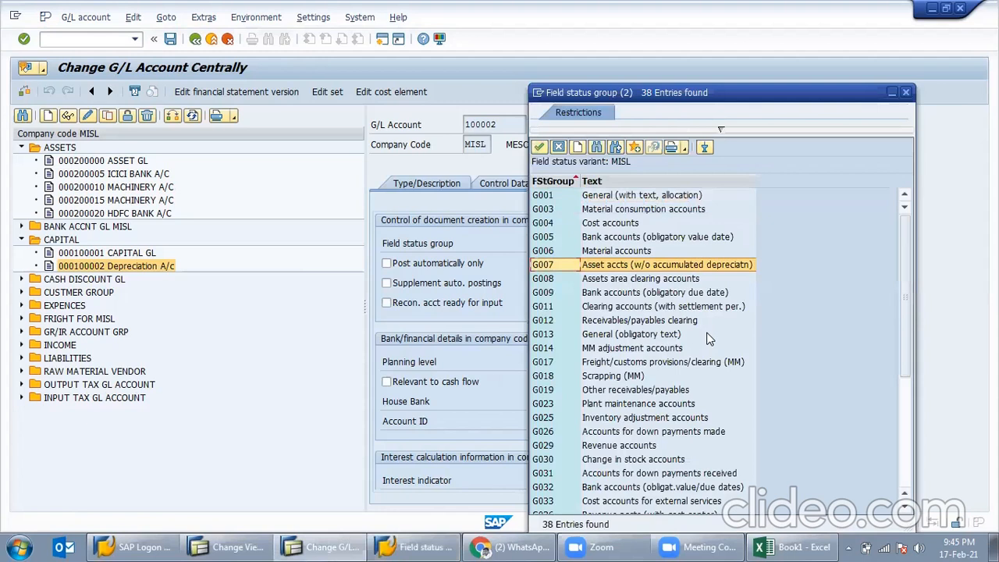
pyautogui.scroll(-4, 709, 337)
pyautogui.scroll(-1, 709, 337)
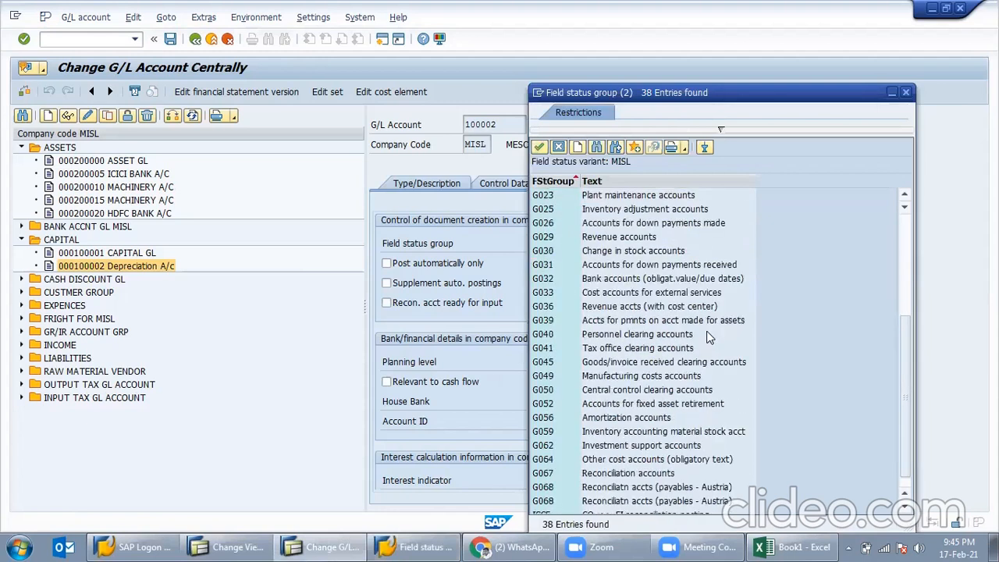
pyautogui.scroll(2, 708, 337)
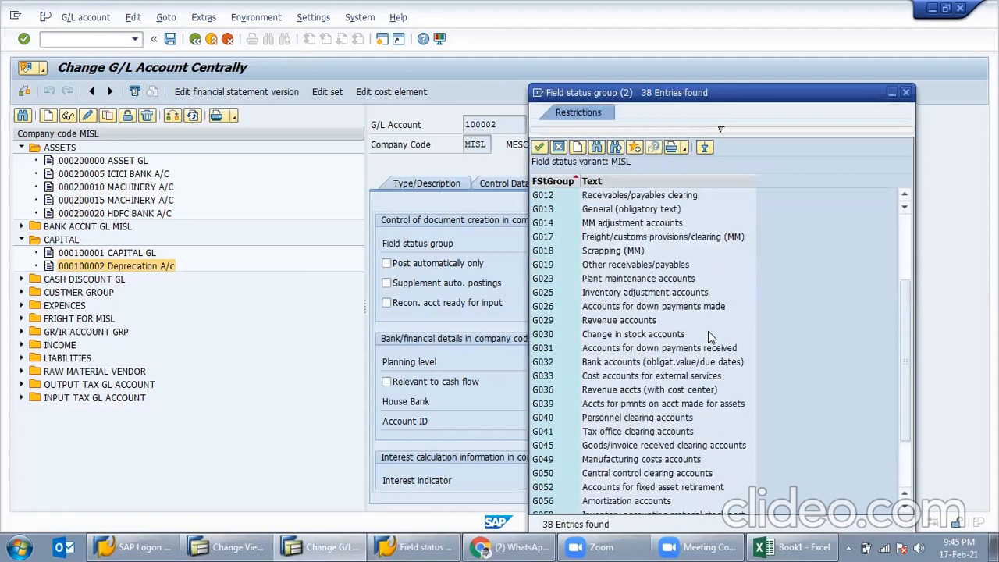
pyautogui.scroll(2, 708, 331)
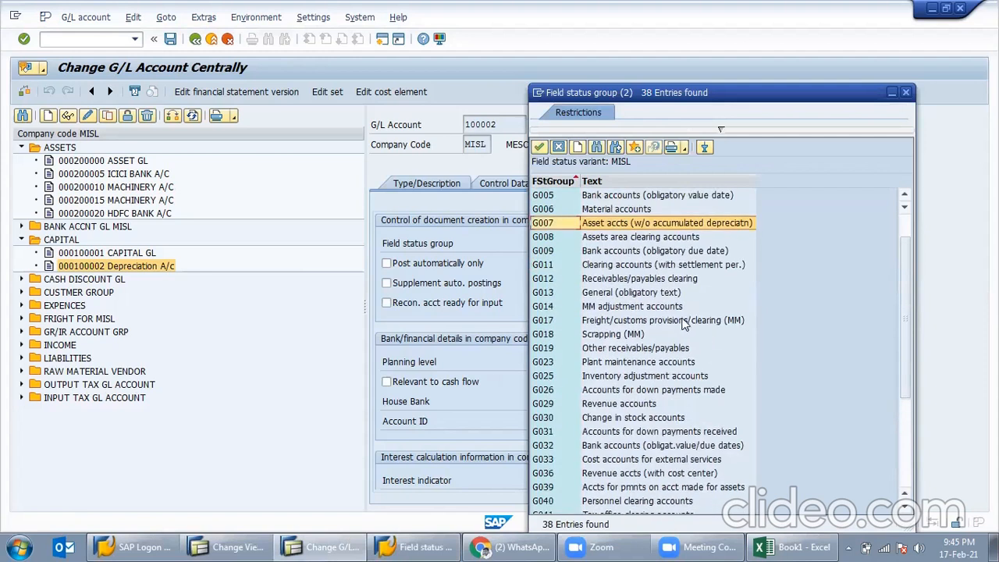
pyautogui.scroll(1, 683, 324)
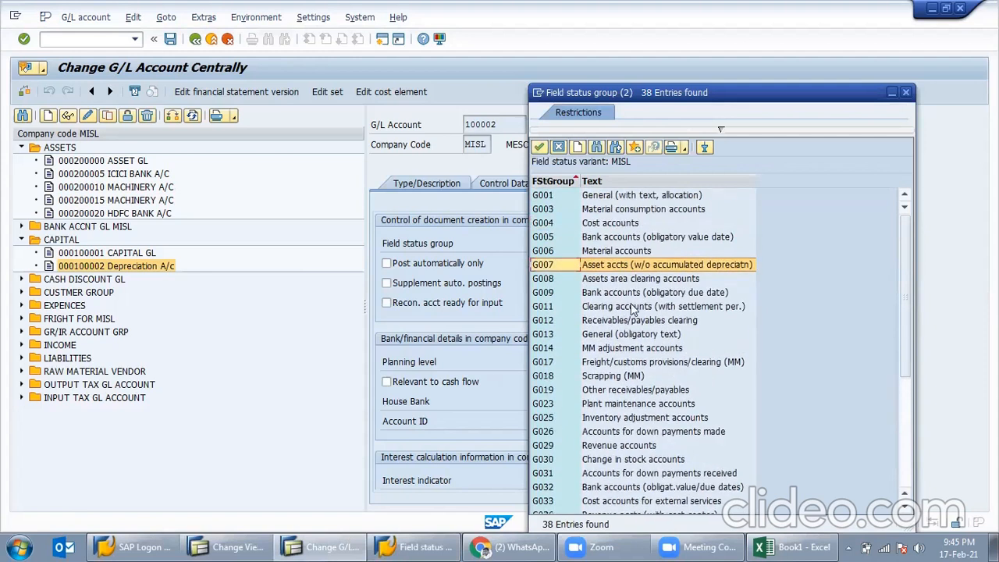
pyautogui.doubleClick(686, 263)
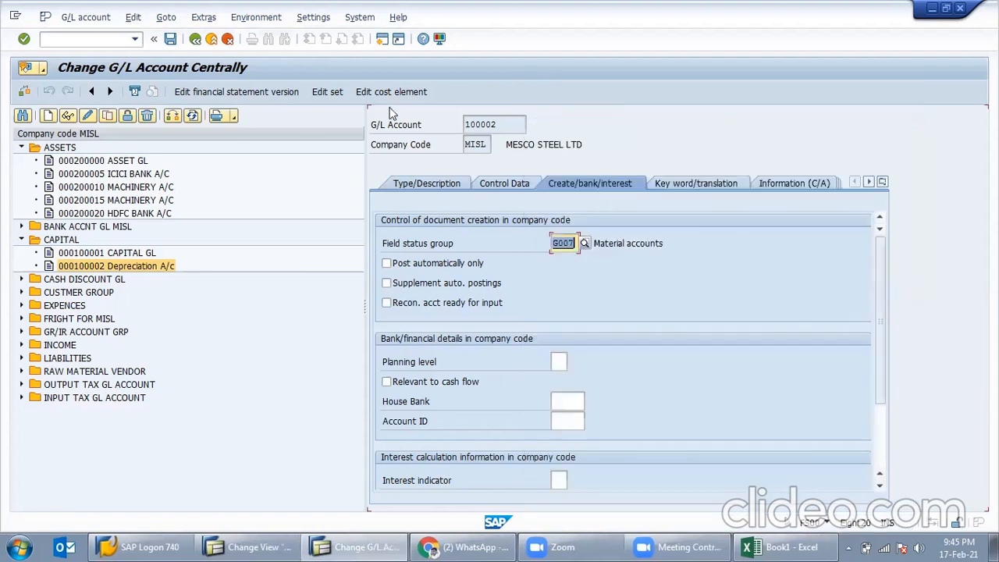
# Change depreciation account 100002 to a P&L statement account without a reconciliation account type and save it
pyautogui.click(450, 184)
pyautogui.click(525, 183)
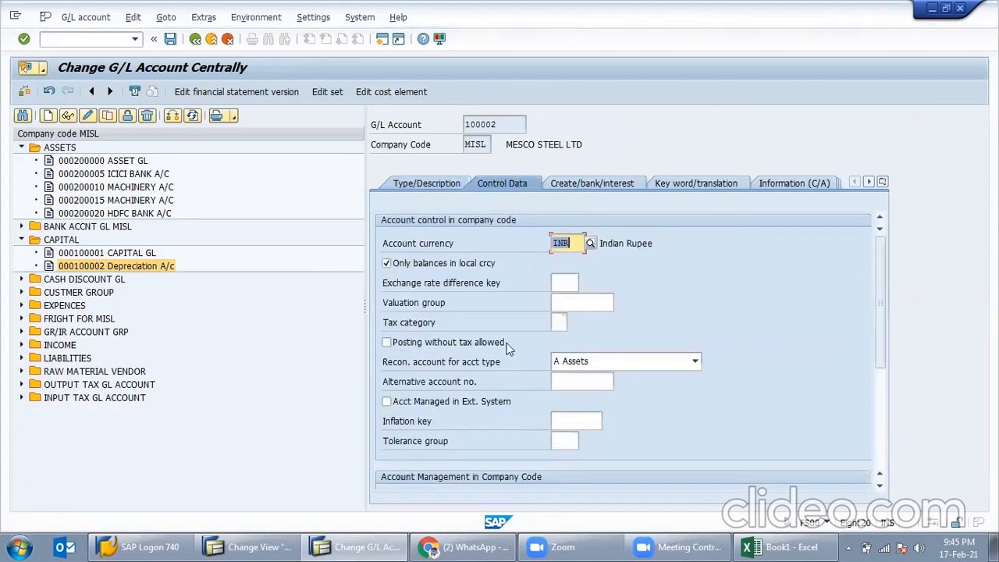
pyautogui.click(169, 39)
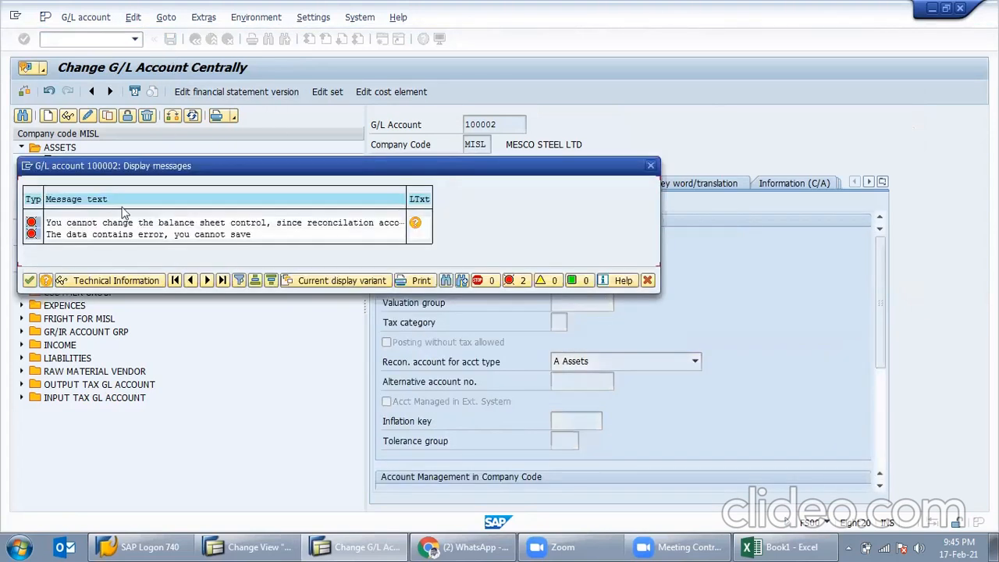
pyautogui.click(29, 281)
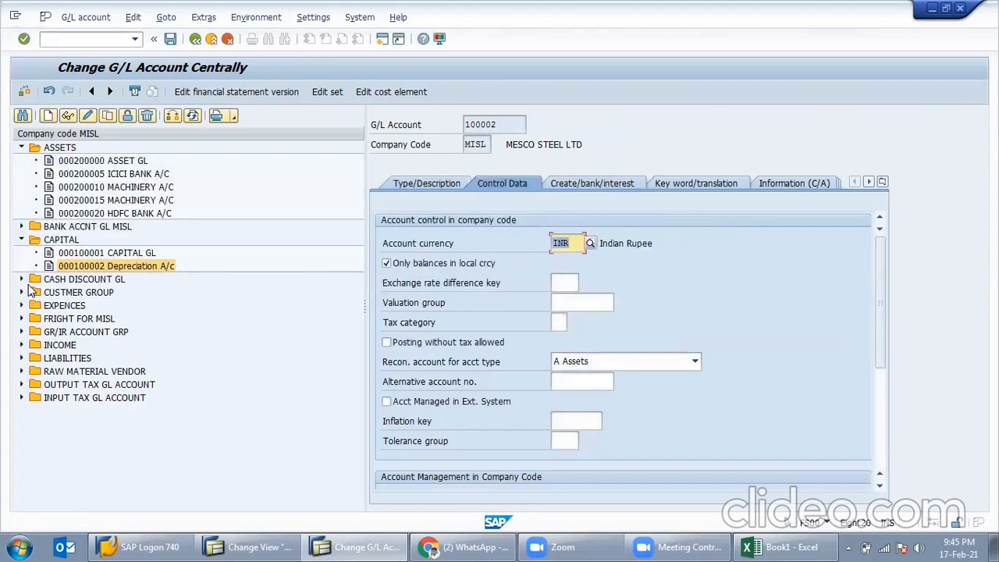
pyautogui.click(625, 362)
pyautogui.click(594, 426)
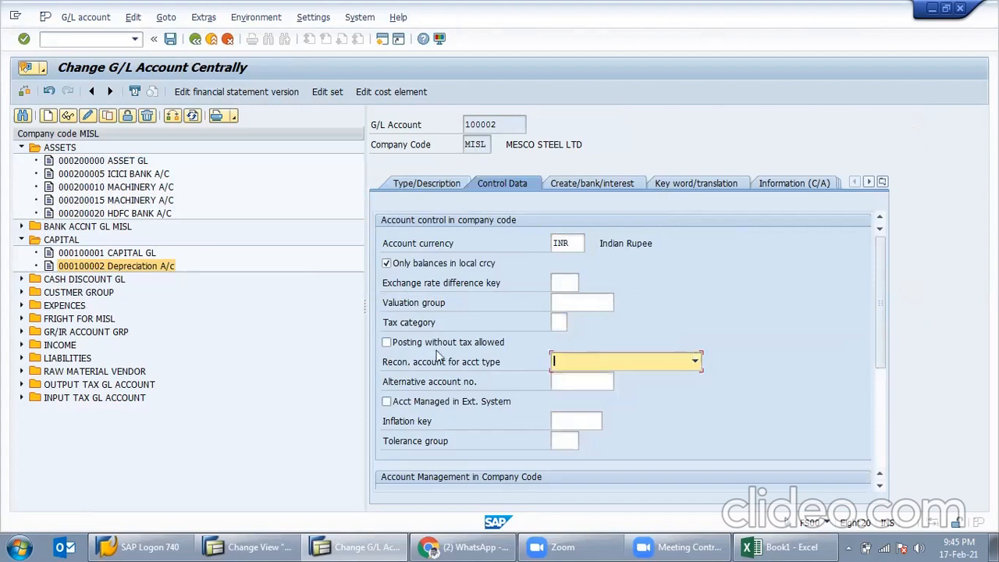
pyautogui.click(170, 39)
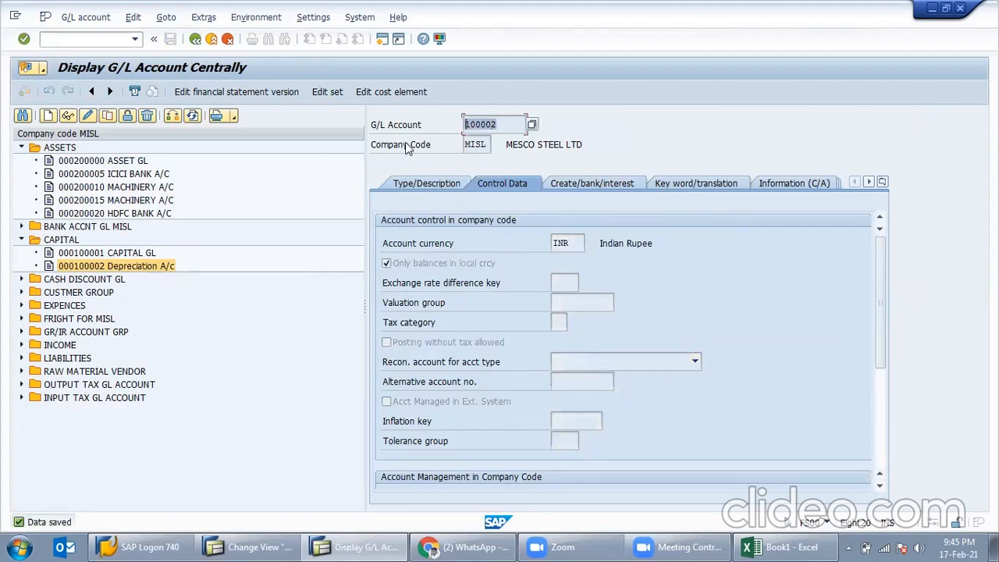
# Enter account 100002 as both the accumulated depreciation and the expense account for ordinary depreciation of M001
pyautogui.click(251, 546)
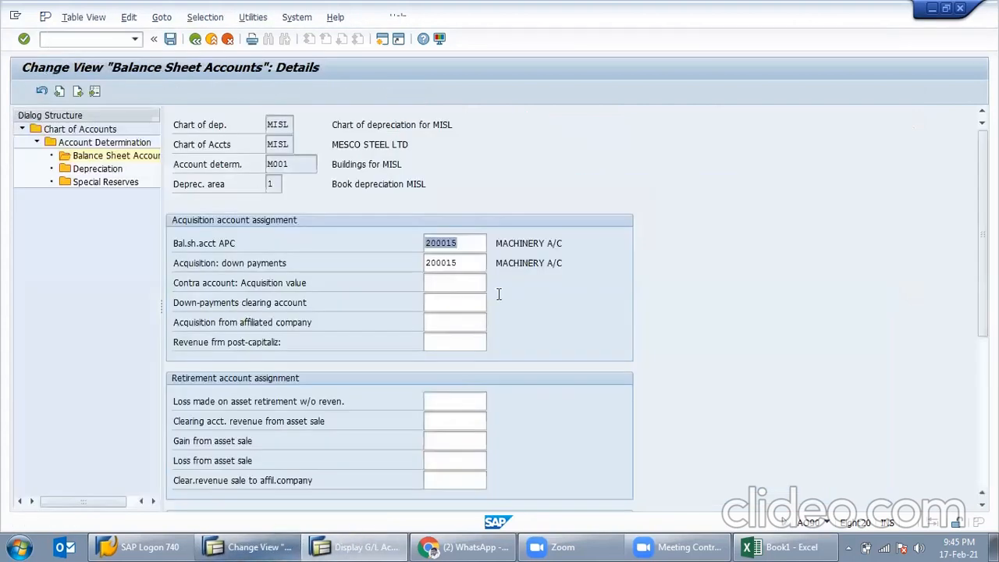
pyautogui.doubleClick(96, 168)
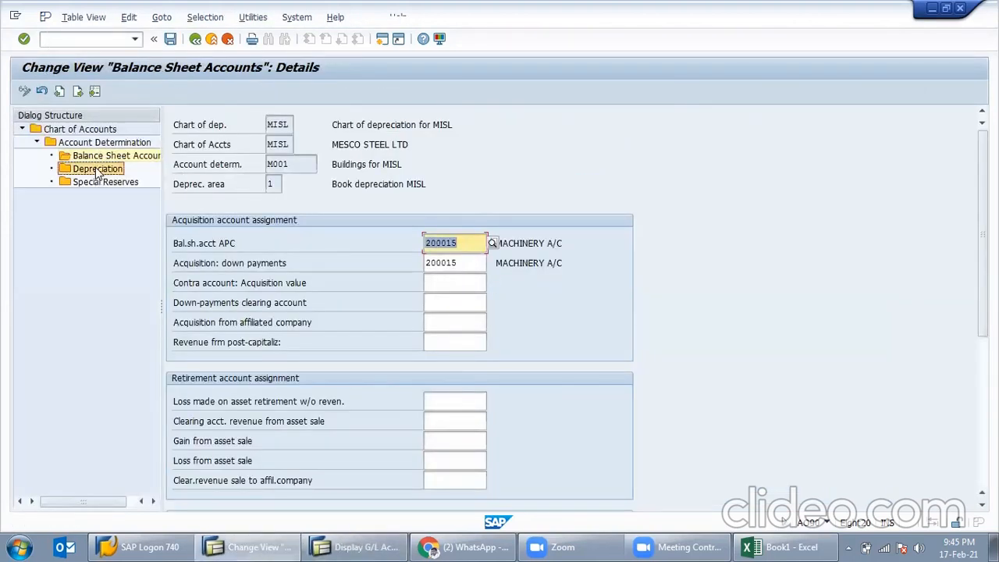
pyautogui.write('100002')
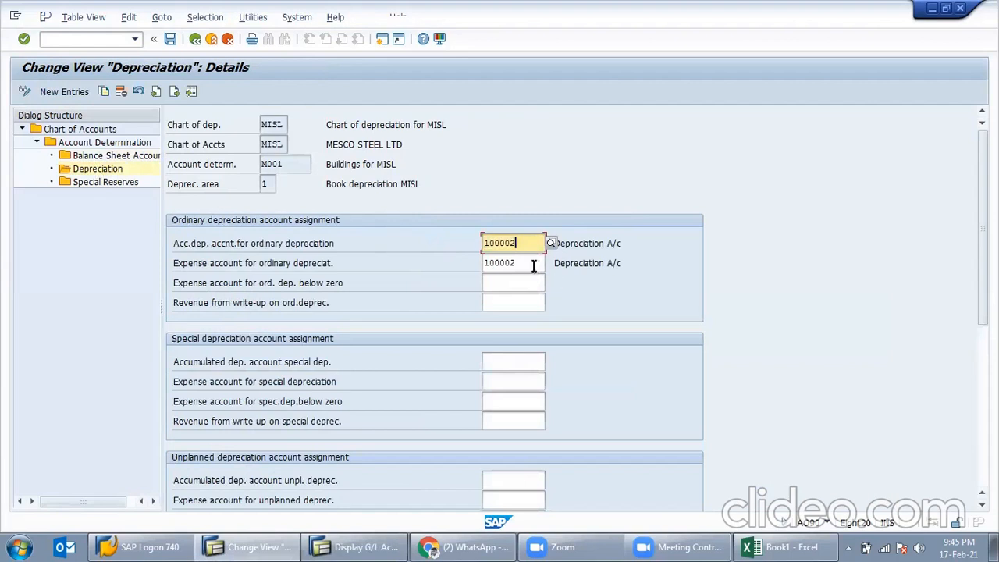
pyautogui.doubleClick(536, 267)
pyautogui.write('100002')
pyautogui.press('Return')
# Try to save the M001 depreciation assignments, check the messages for account 100002 and return to its master data
pyautogui.click(171, 39)
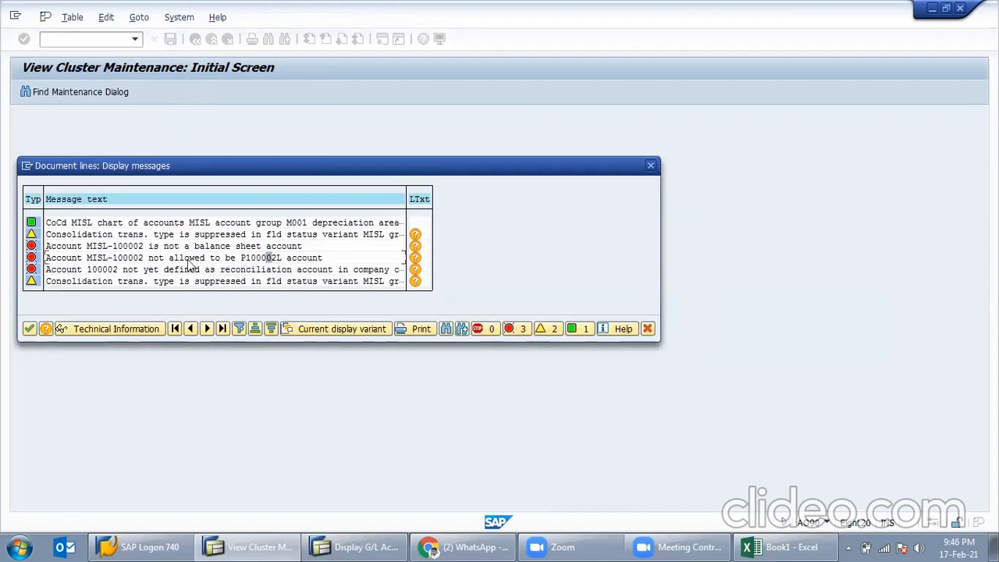
pyautogui.click(228, 247)
pyautogui.click(648, 329)
pyautogui.click(355, 547)
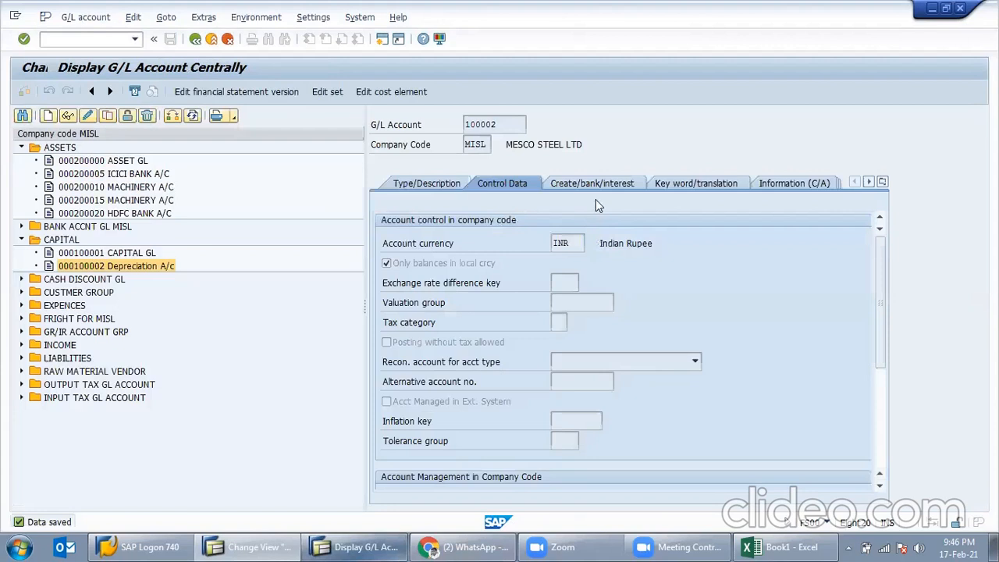
# Check the account type of G/L account 100002, then leave the M001 depreciation assignments without saving them
pyautogui.click(450, 187)
pyautogui.click(498, 263)
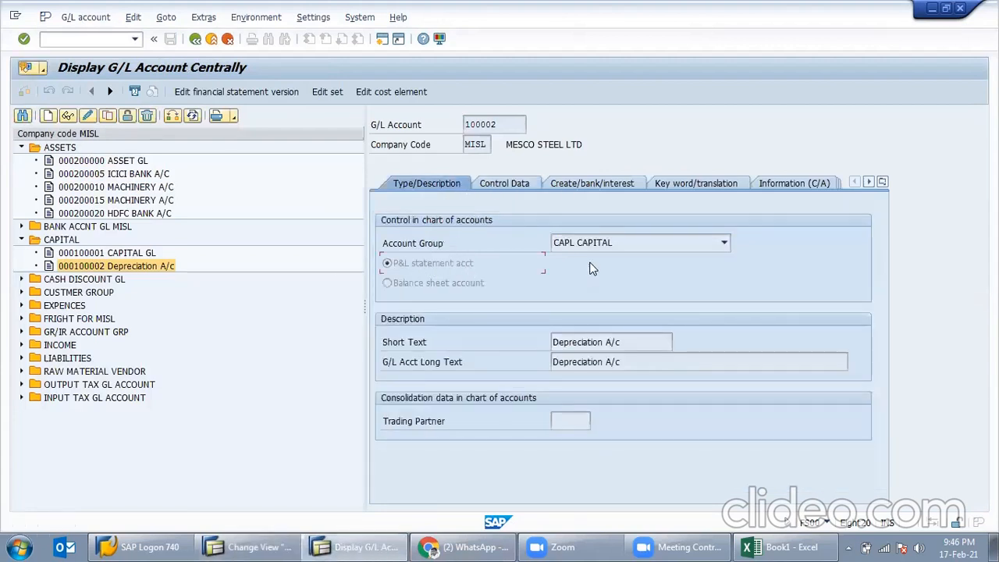
pyautogui.click(258, 546)
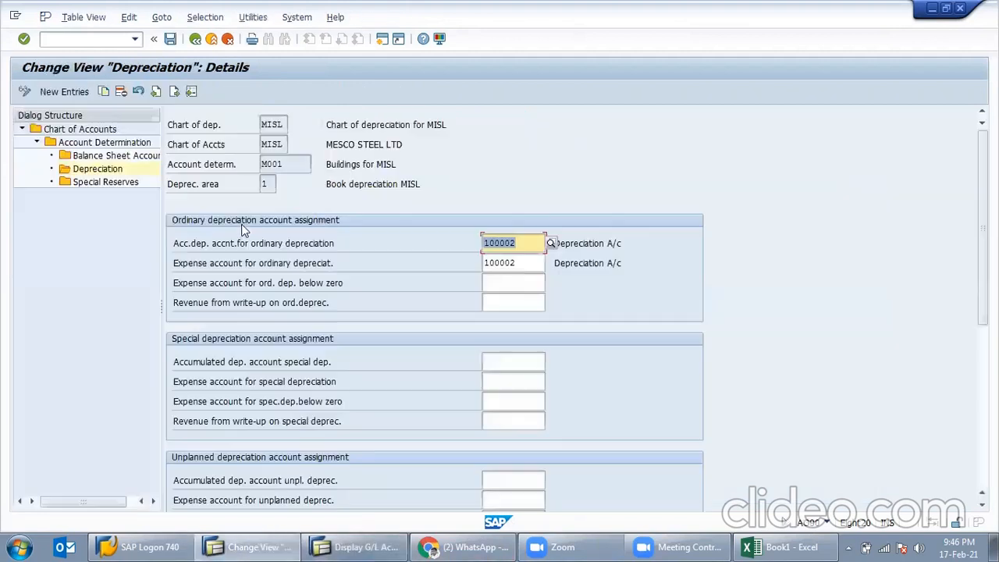
pyautogui.click(196, 38)
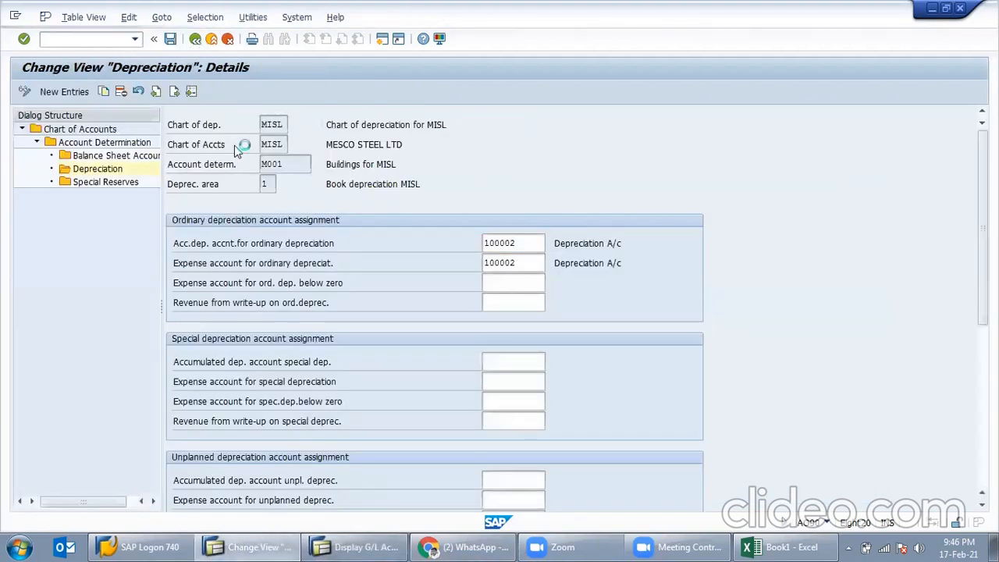
pyautogui.click(211, 39)
pyautogui.click(303, 318)
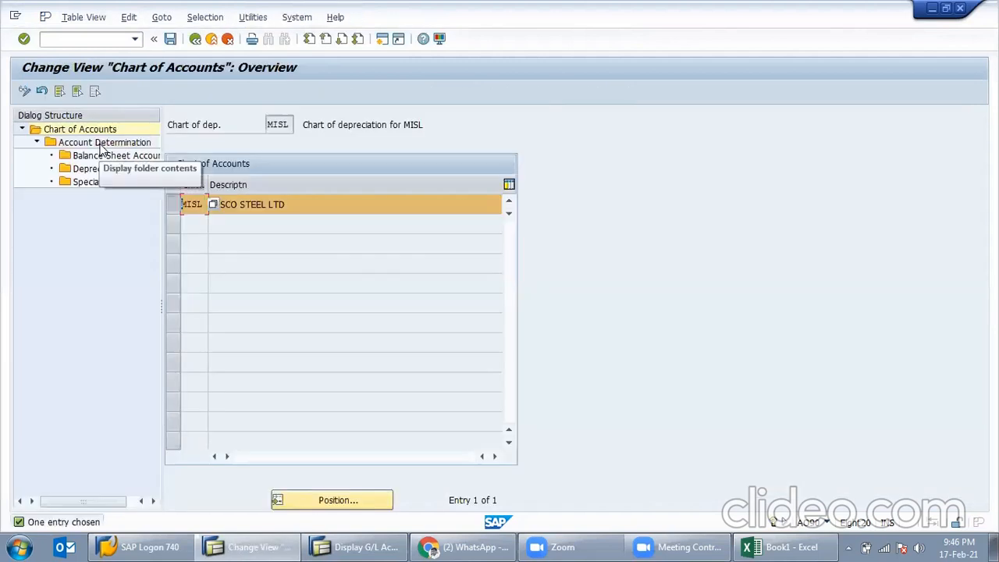
# Enter account 200015 as both the balance sheet APC account and the acquisition down payments account for determination M001, Buildings for MISL
pyautogui.doubleClick(100, 145)
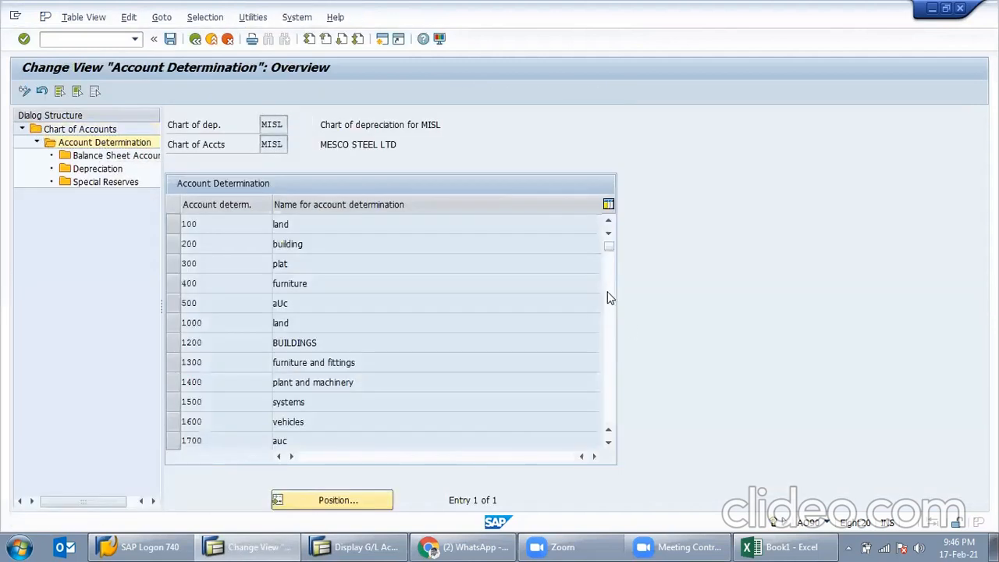
pyautogui.click(607, 291)
pyautogui.click(608, 331)
pyautogui.click(608, 343)
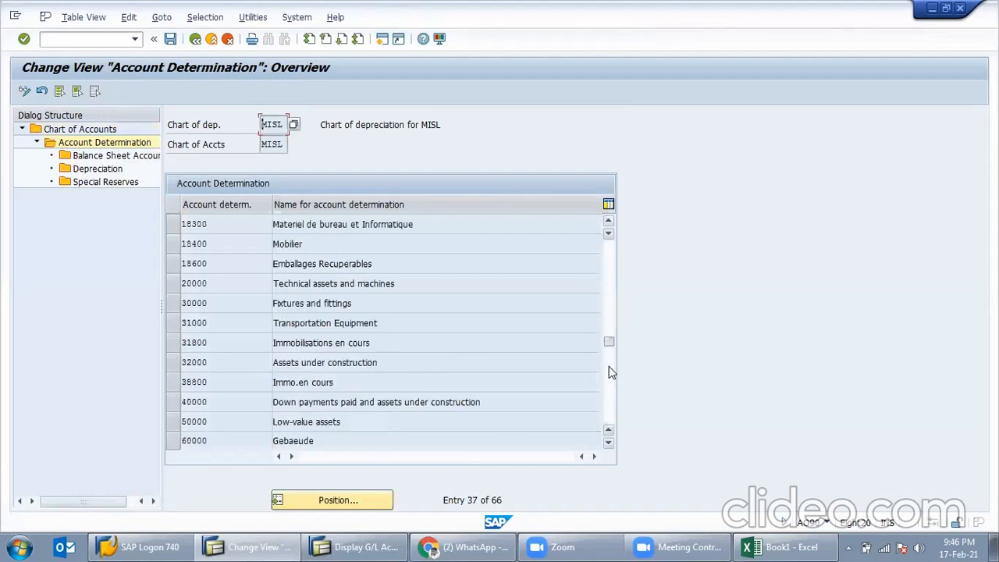
pyautogui.click(607, 367)
pyautogui.click(607, 380)
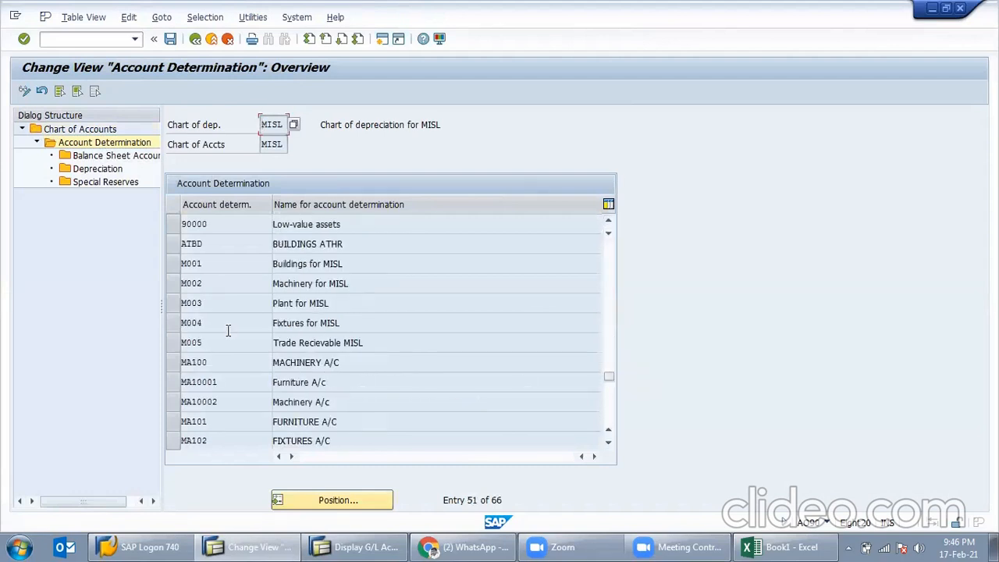
pyautogui.click(172, 263)
pyautogui.doubleClick(103, 156)
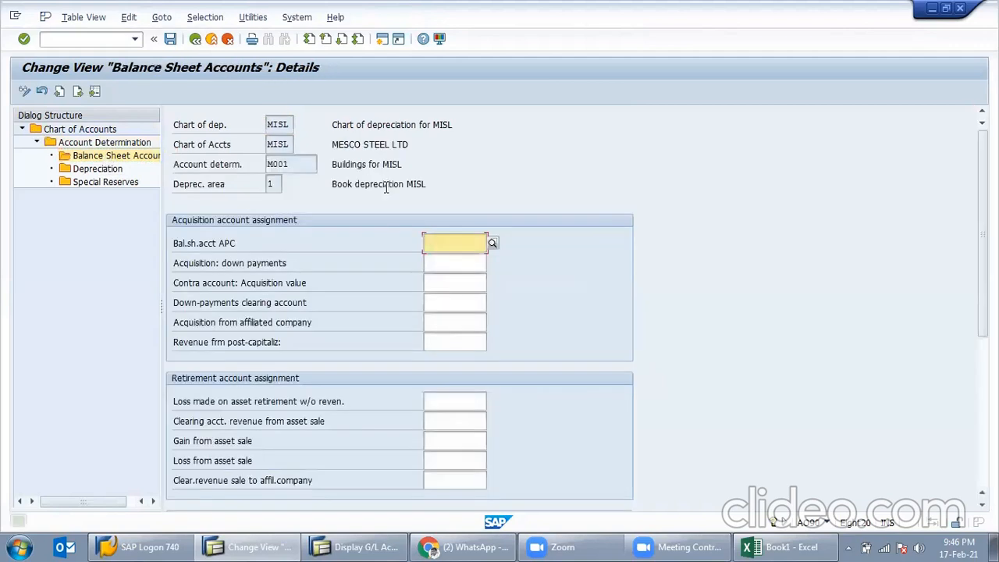
pyautogui.click(461, 246)
pyautogui.click(451, 261)
pyautogui.click(453, 264)
pyautogui.click(450, 277)
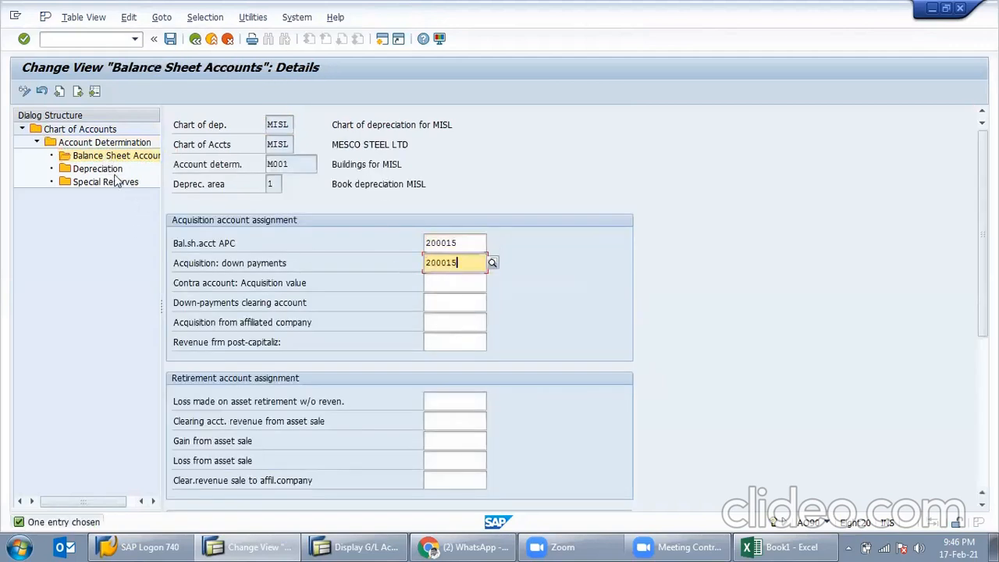
# Enter account 100002 for both accumulated depreciation and expense under the ordinary depreciation assignment of M001
pyautogui.doubleClick(88, 169)
pyautogui.click(488, 247)
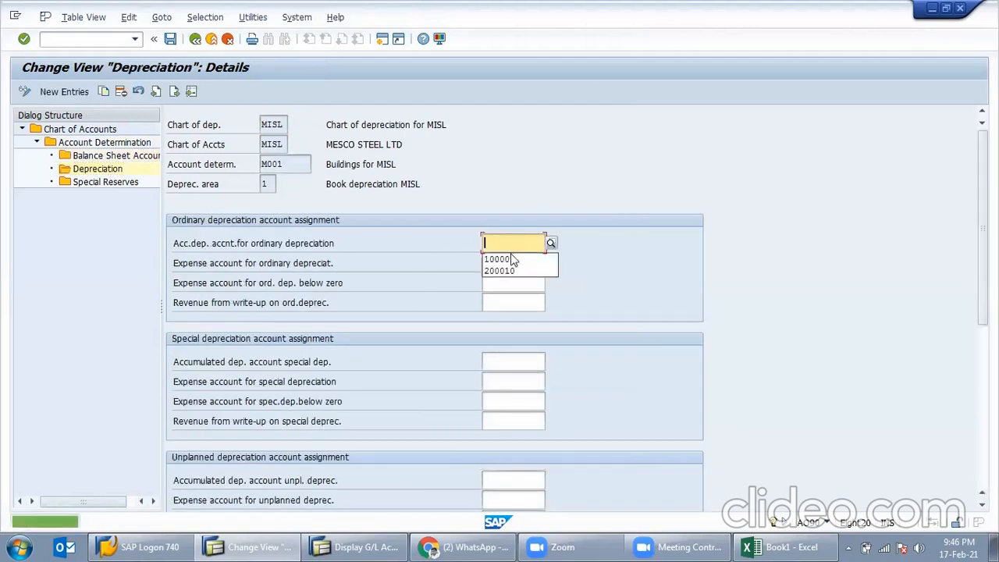
pyautogui.click(508, 258)
pyautogui.click(508, 263)
pyautogui.click(506, 279)
pyautogui.press('Return')
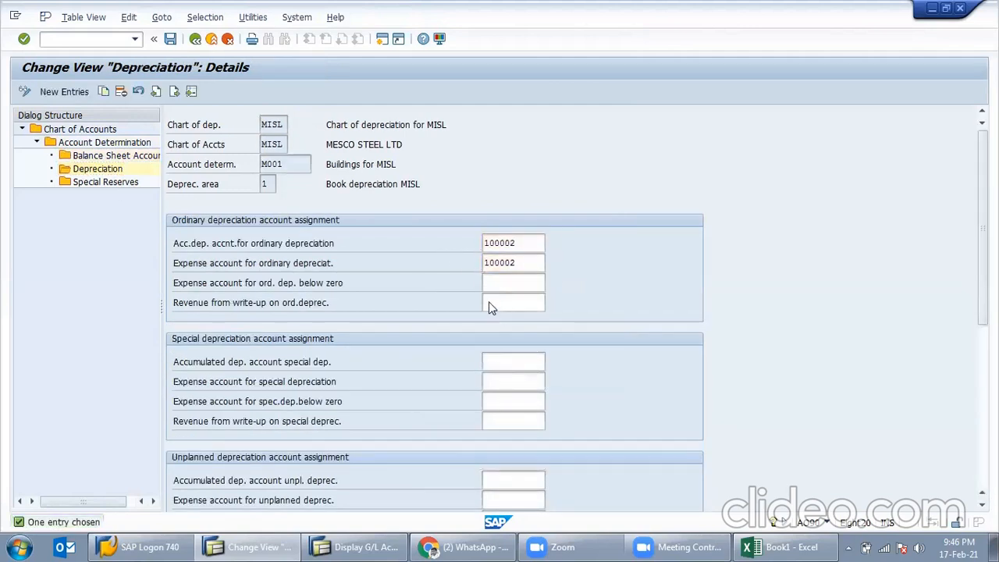
# Try to save the M001 assignments and examine the messages about account 100002
pyautogui.click(172, 41)
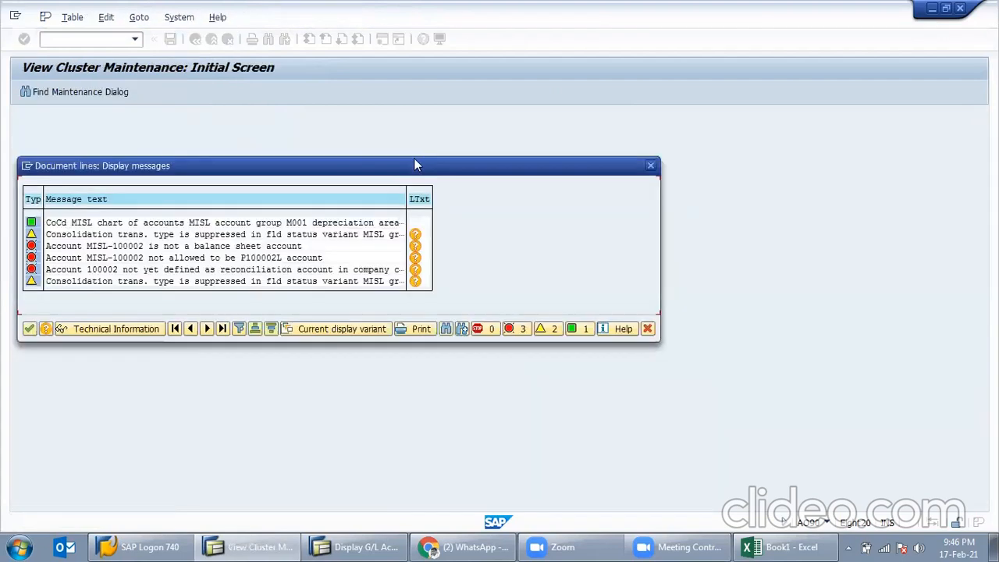
pyautogui.click(177, 247)
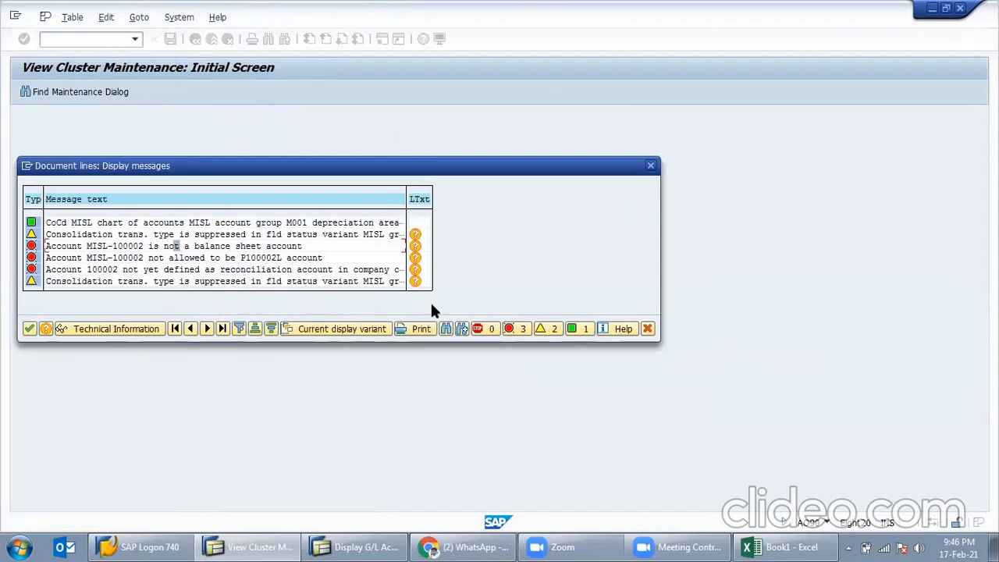
pyautogui.click(647, 329)
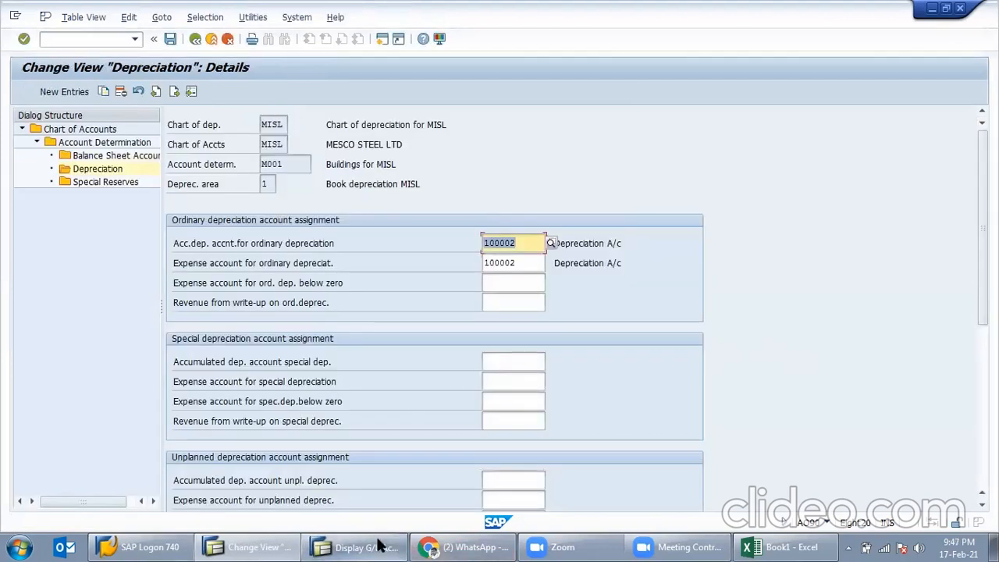
# Review the account type, control data and field status group of G/L account 100002 in change mode
pyautogui.click(363, 547)
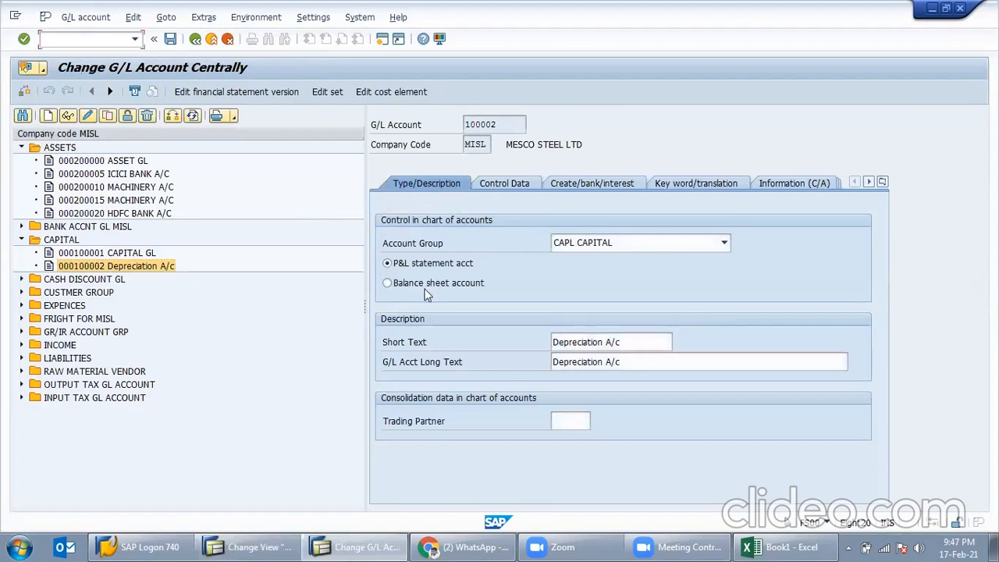
pyautogui.click(505, 181)
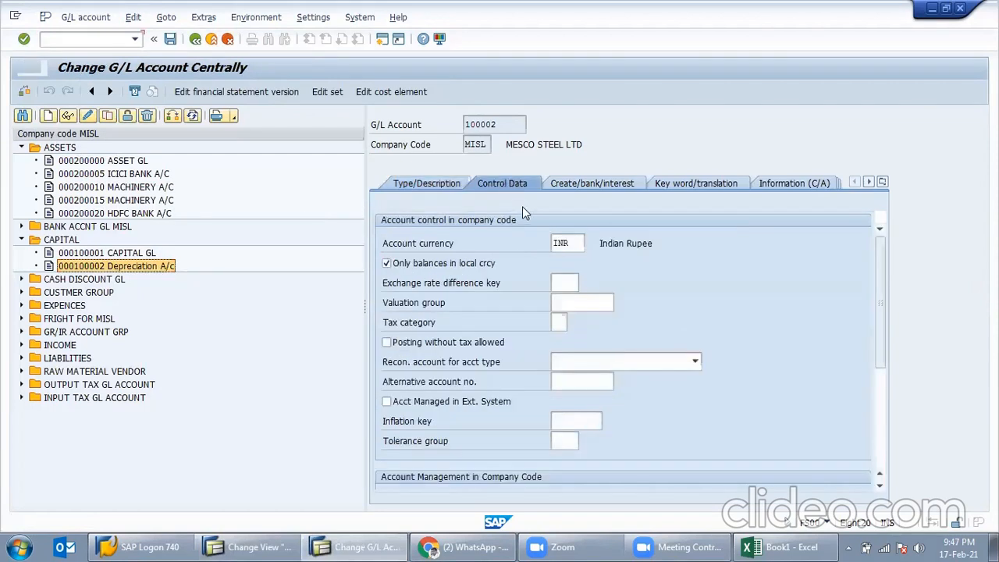
pyautogui.click(578, 184)
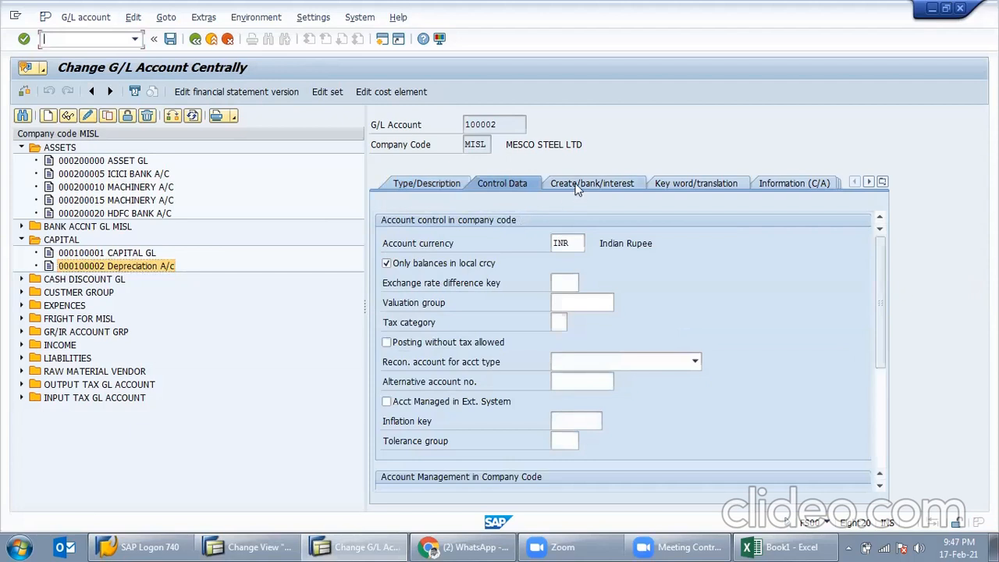
pyautogui.click(572, 244)
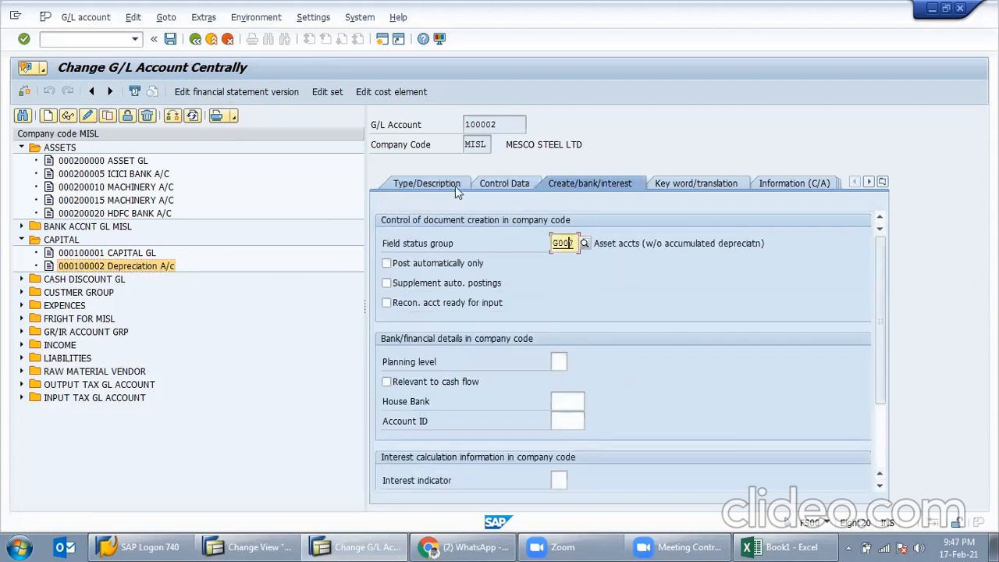
pyautogui.click(435, 187)
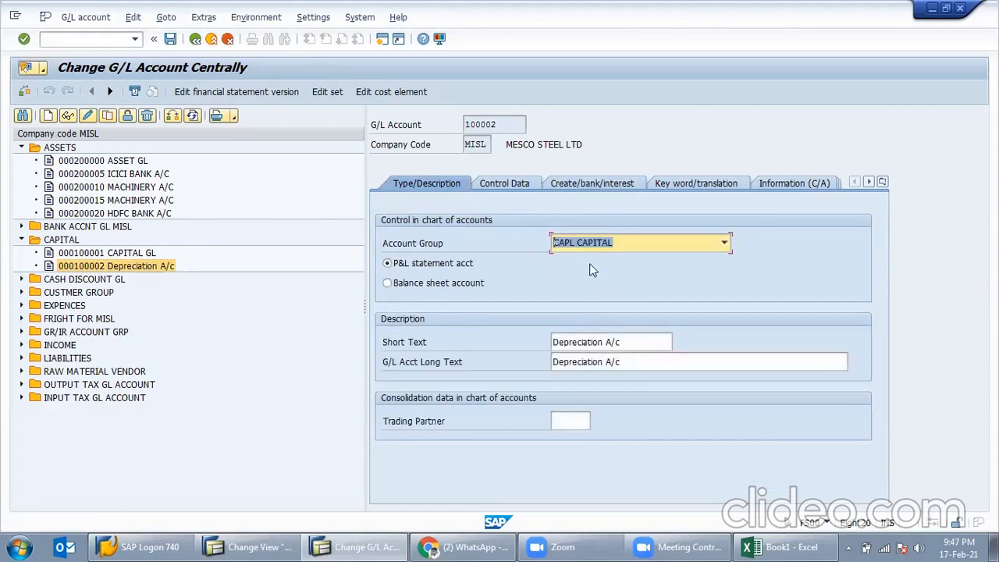
# Change the field status group of account 100002 to G001, General (with text, allocation), and save the account
pyautogui.click(578, 185)
pyautogui.click(583, 243)
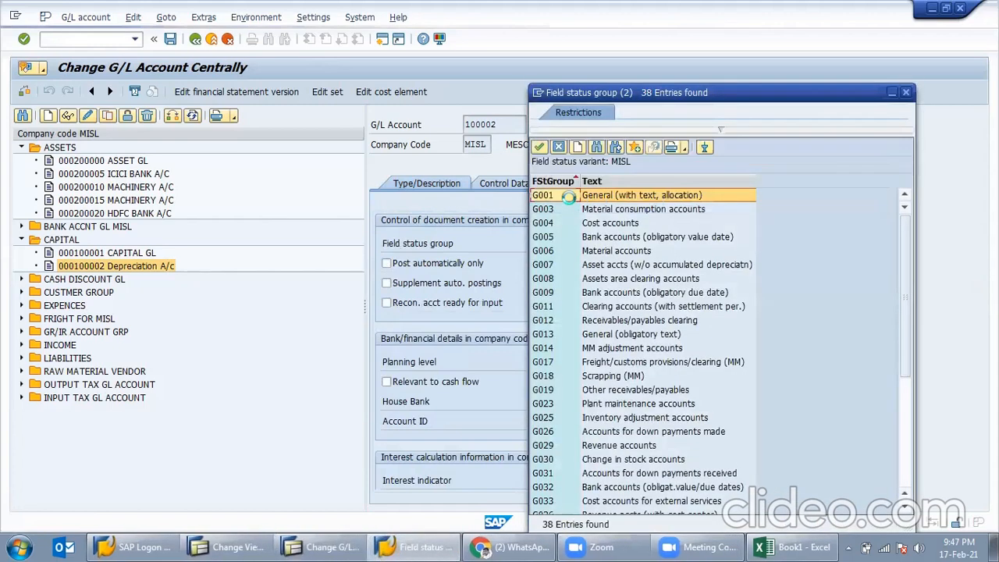
pyautogui.press('Return')
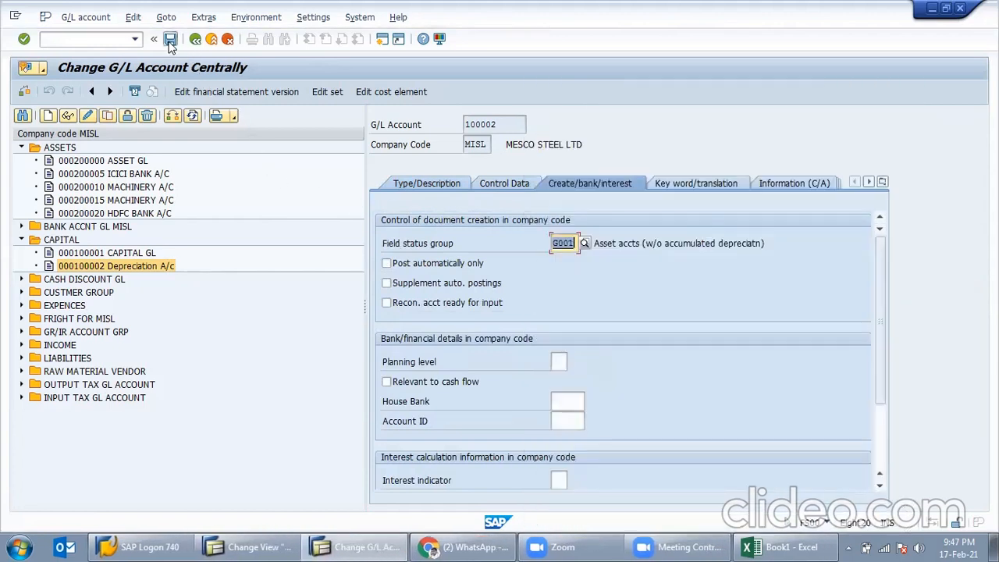
# Clear both ordinary depreciation accounts of M001 and save the remaining account assignments
pyautogui.click(270, 546)
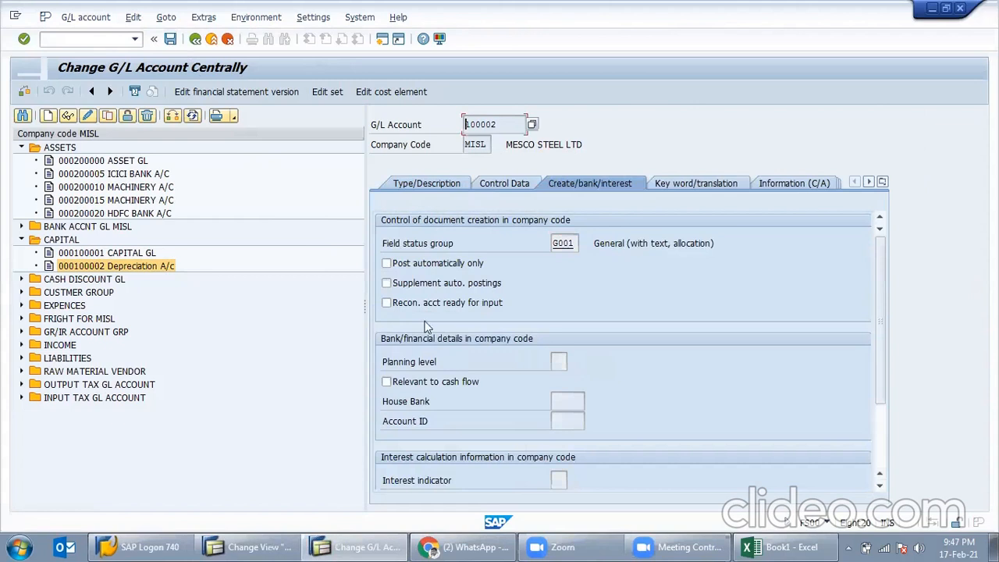
pyautogui.press('Delete')
pyautogui.press('Tab')
pyautogui.press('Delete')
pyautogui.hotkey('shift', 'Tab')
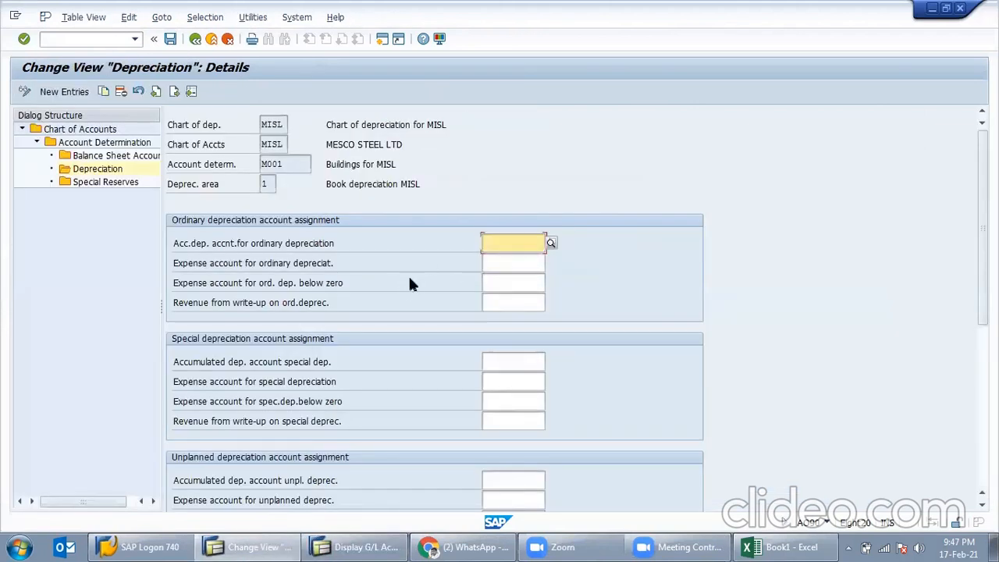
pyautogui.click(170, 39)
pyautogui.click(30, 281)
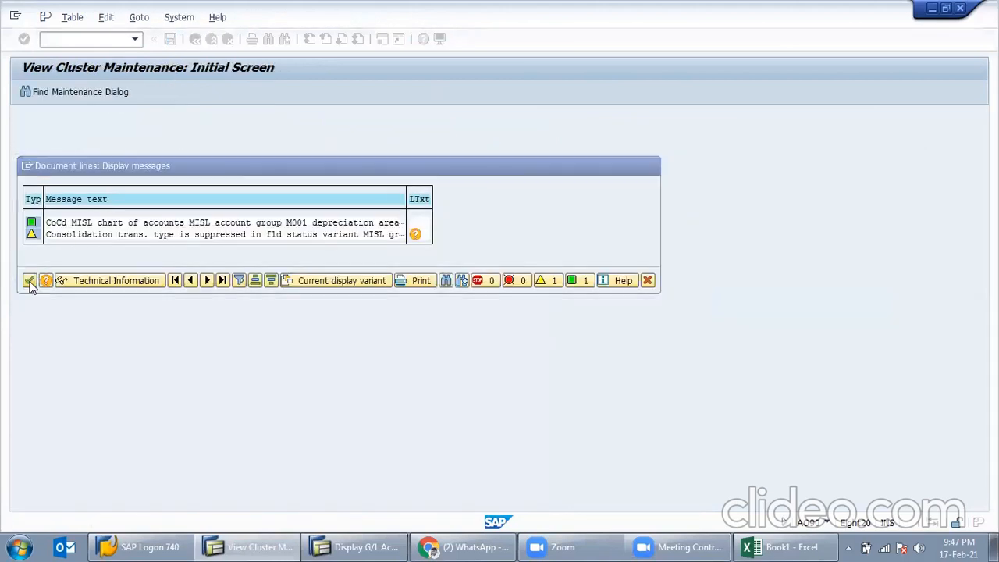
pyautogui.click(238, 283)
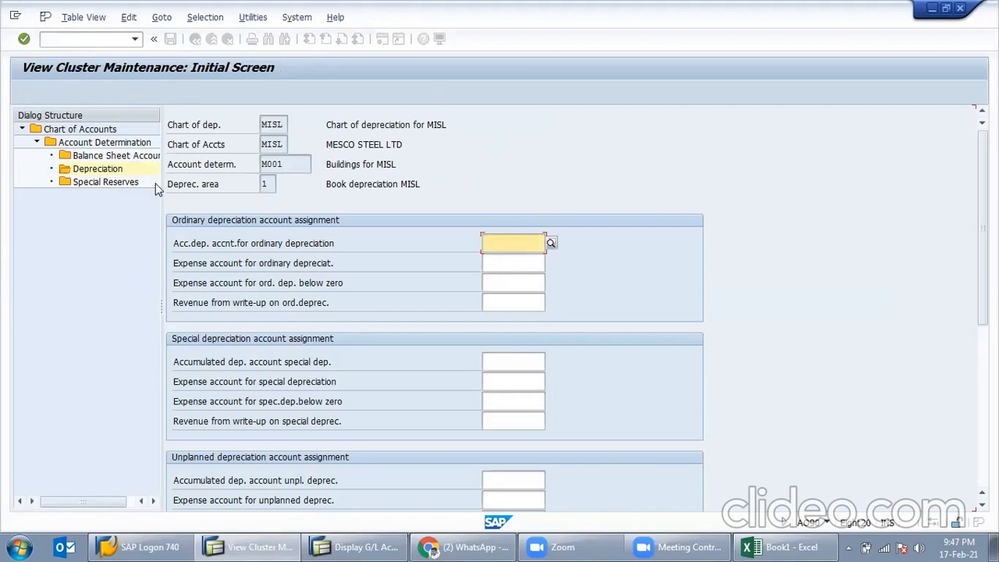
# Enter account 100002 as only the accumulated depreciation account for ordinary depreciation of M001 and try to save it
pyautogui.click(97, 170)
pyautogui.doubleClick(97, 175)
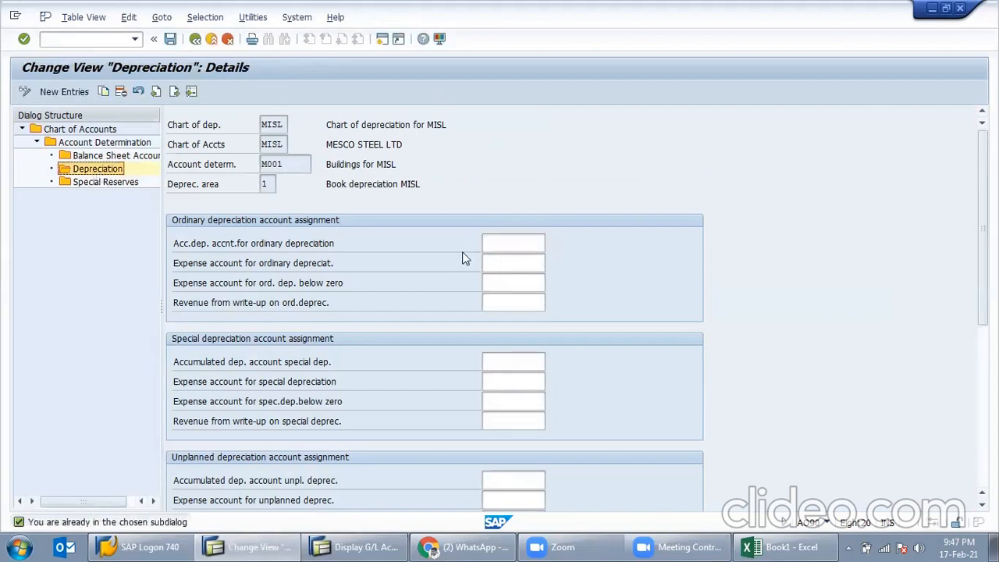
pyautogui.click(510, 245)
pyautogui.click(499, 270)
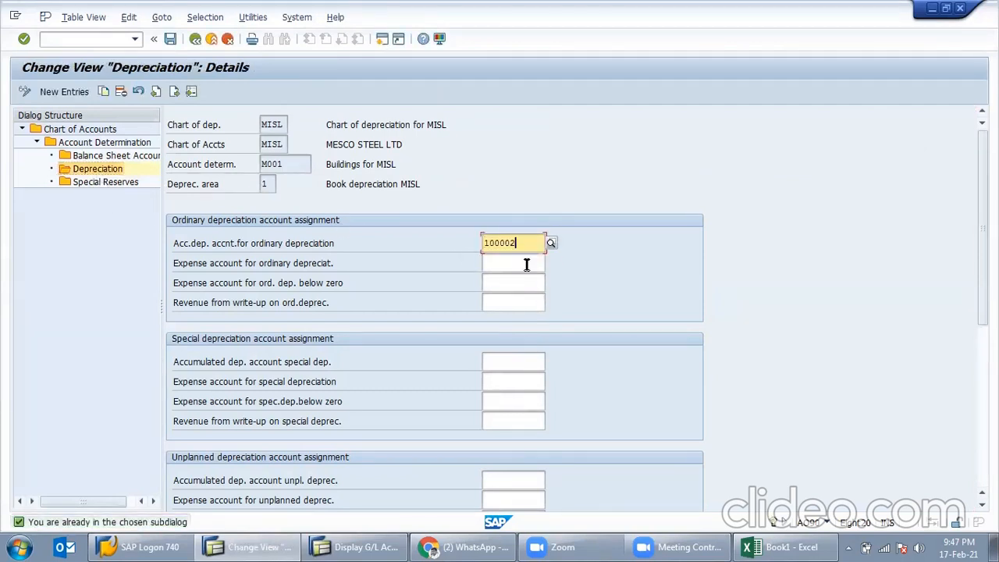
pyautogui.press('Return')
pyautogui.click(171, 39)
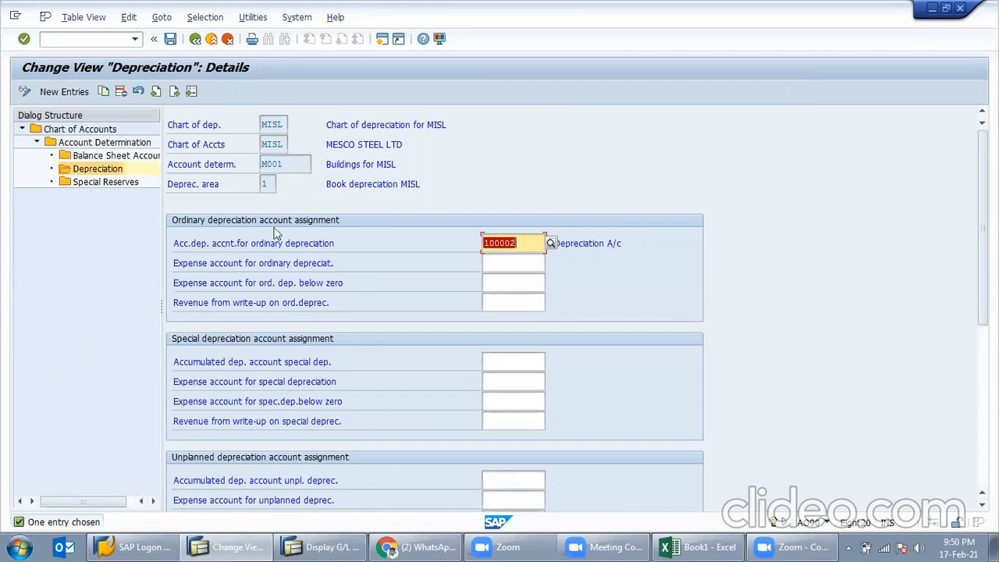
# Open the balance sheet accounts of M001, save the assignments and return to the implementation guide
pyautogui.click(535, 243)
pyautogui.click(155, 91)
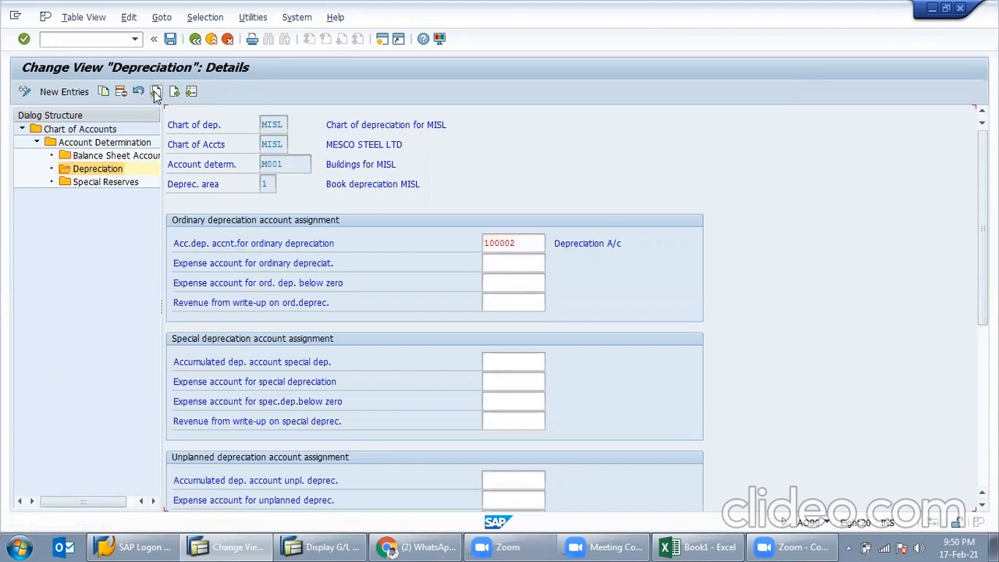
pyautogui.click(118, 155)
pyautogui.click(461, 245)
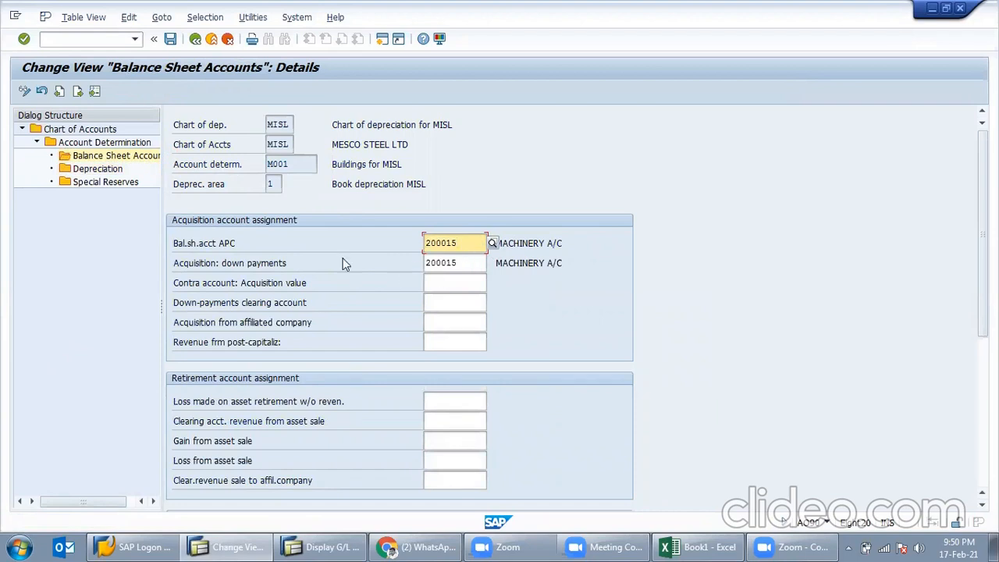
pyautogui.click(168, 43)
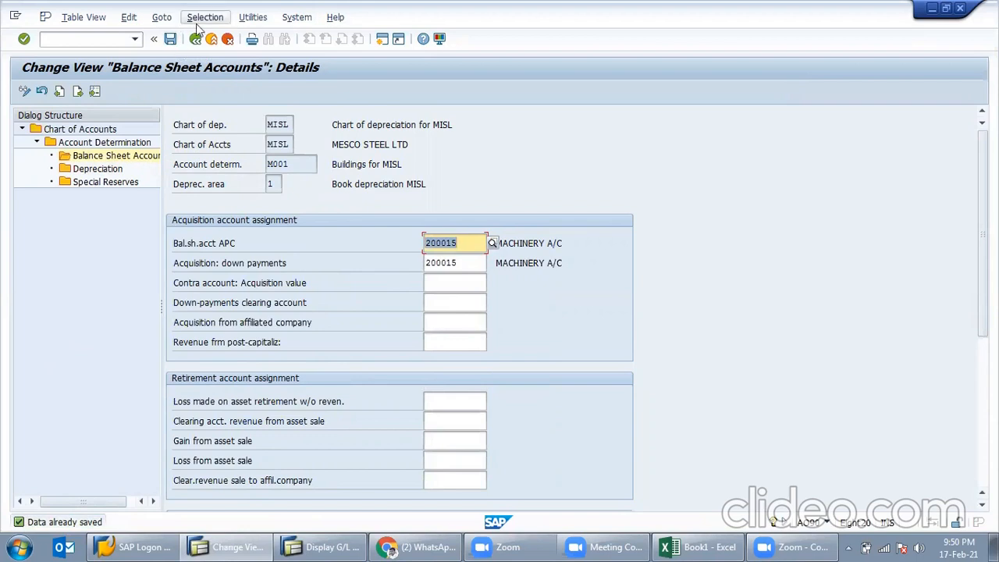
pyautogui.click(210, 43)
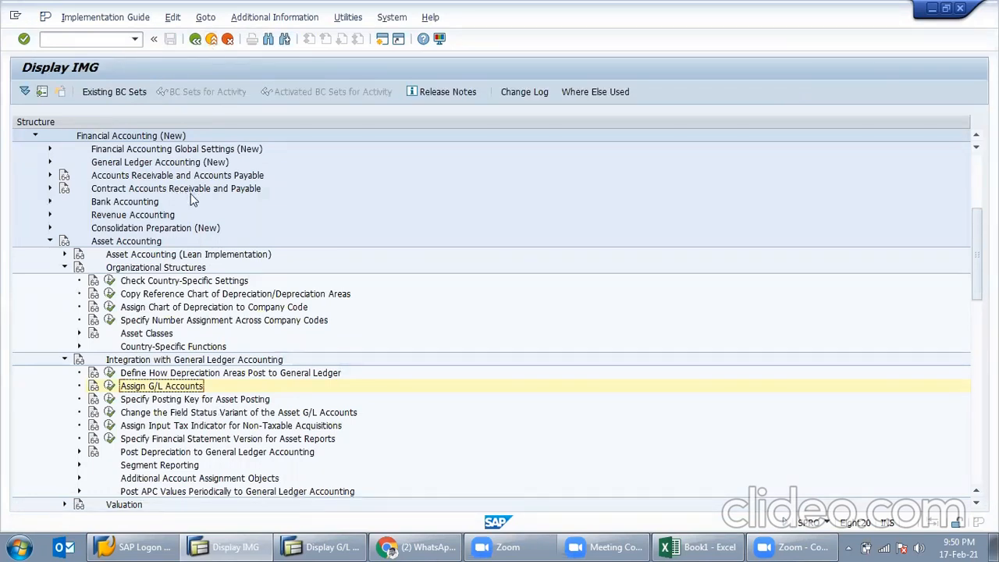
# Start the asset creation transaction AS01 in a new session
pyautogui.click(73, 38)
pyautogui.write('/')
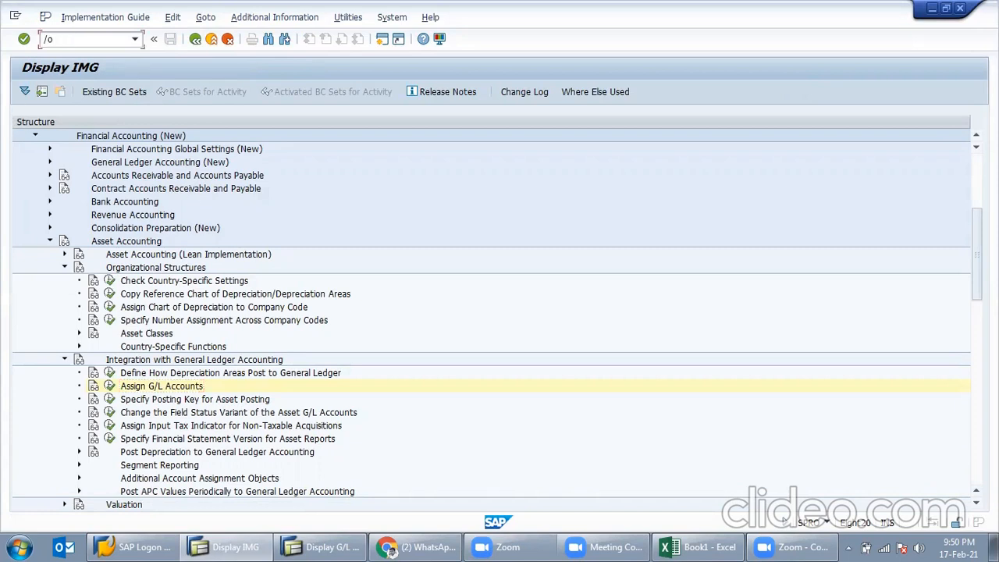
pyautogui.write('oas01')
pyautogui.press('Return')
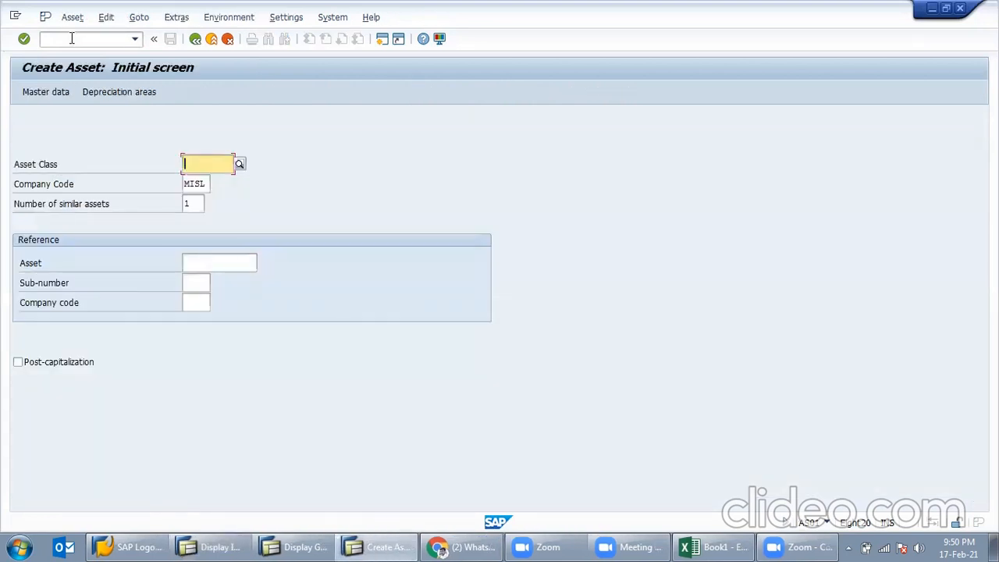
# Choose M001 FURNITURE MISL as the asset class for the new asset
pyautogui.click(239, 164)
pyautogui.press('Return')
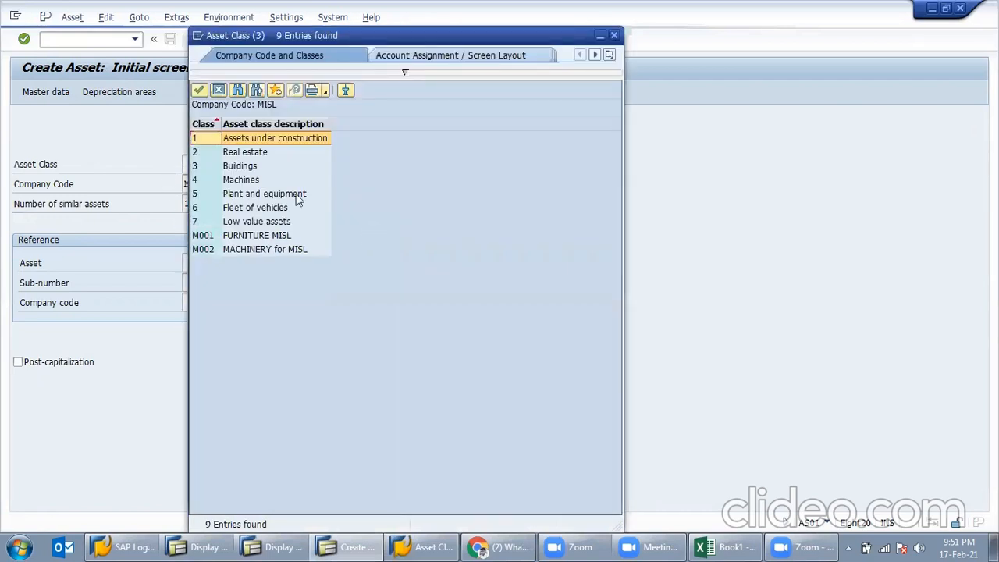
pyautogui.click(260, 236)
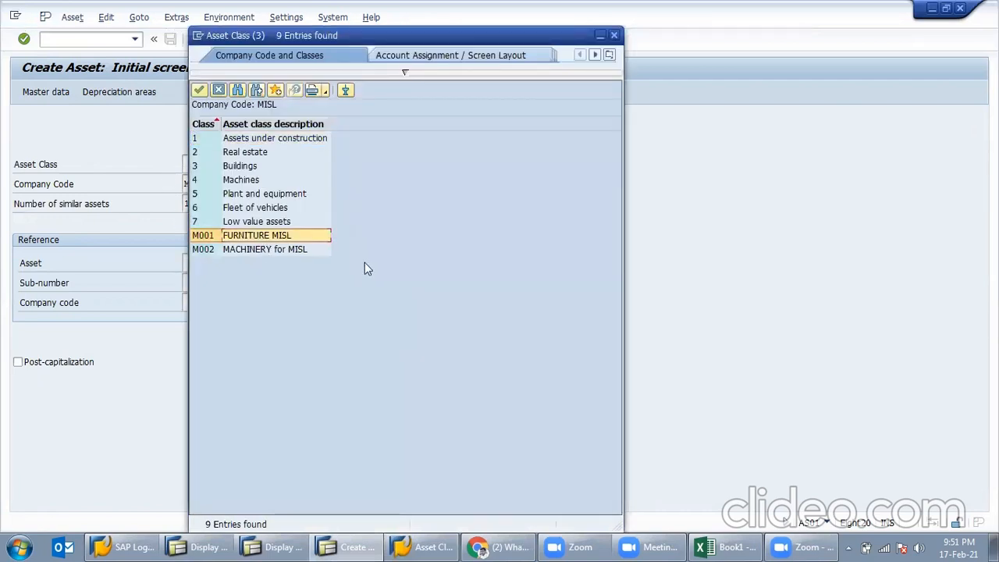
pyautogui.doubleClick(260, 237)
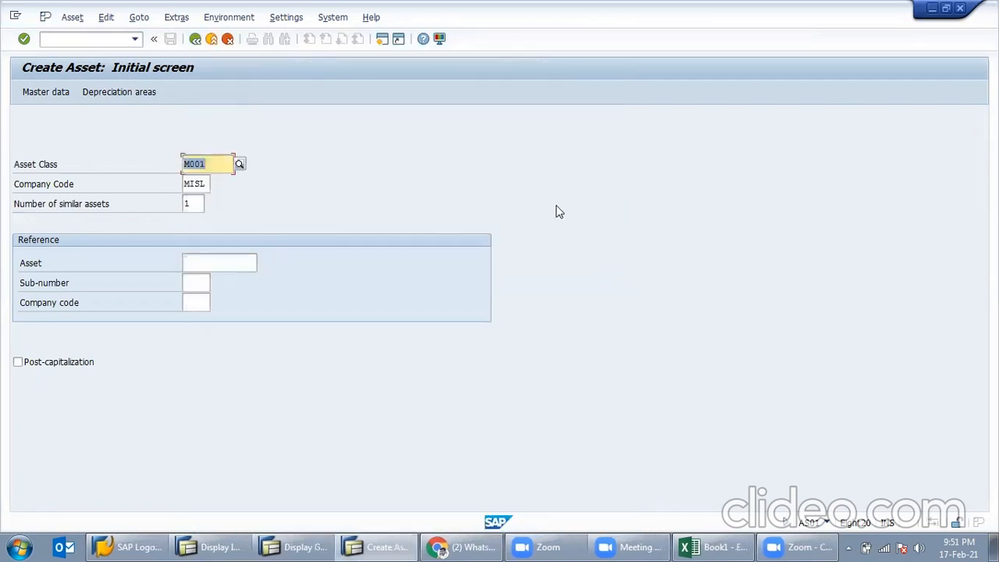
# Set the number of similar assets to 1 and continue to the asset's master data
pyautogui.click(193, 204)
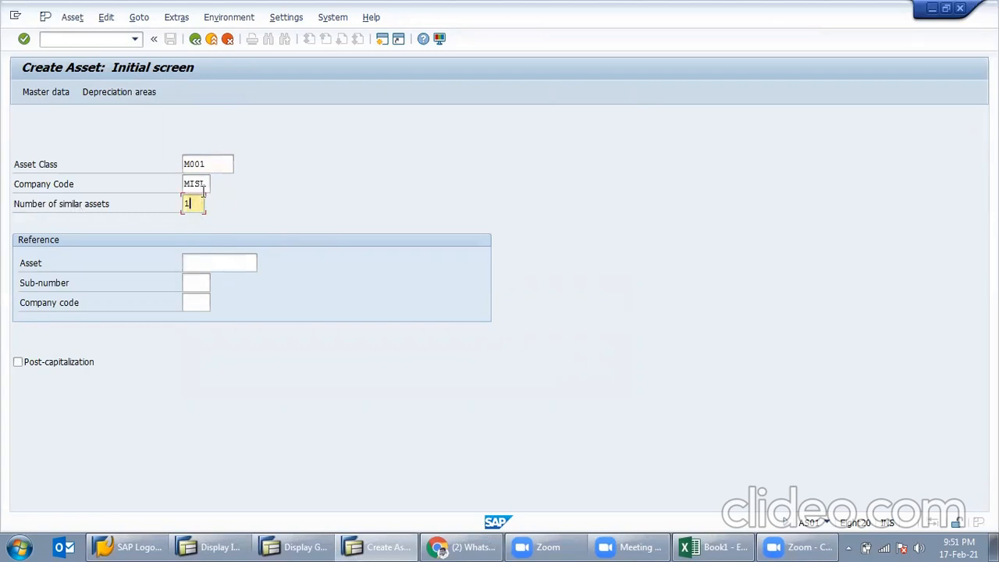
pyautogui.click(206, 184)
pyautogui.press('Tab')
pyautogui.doubleClick(181, 204)
pyautogui.write('5')
pyautogui.press('Return')
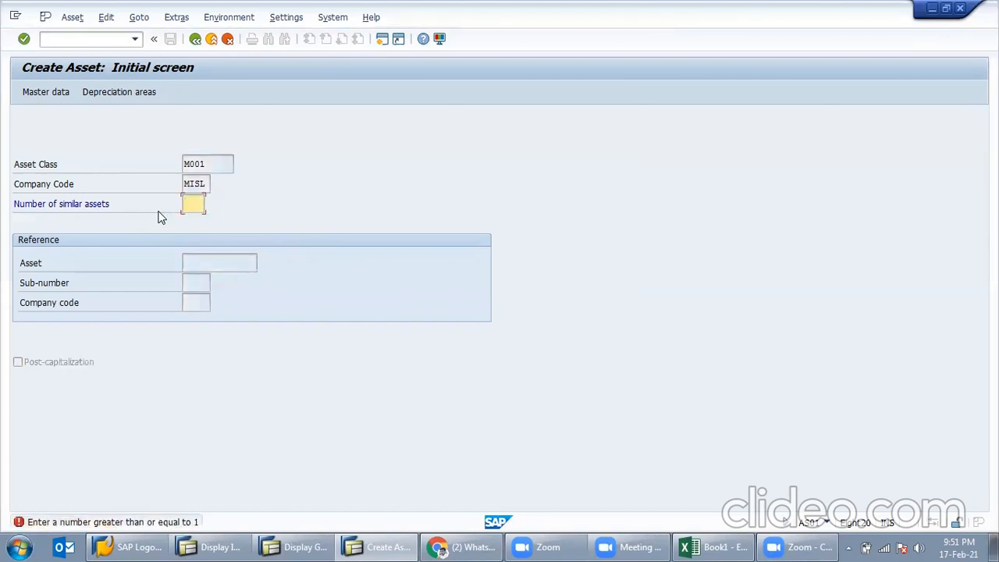
pyautogui.write('1')
pyautogui.press('Return')
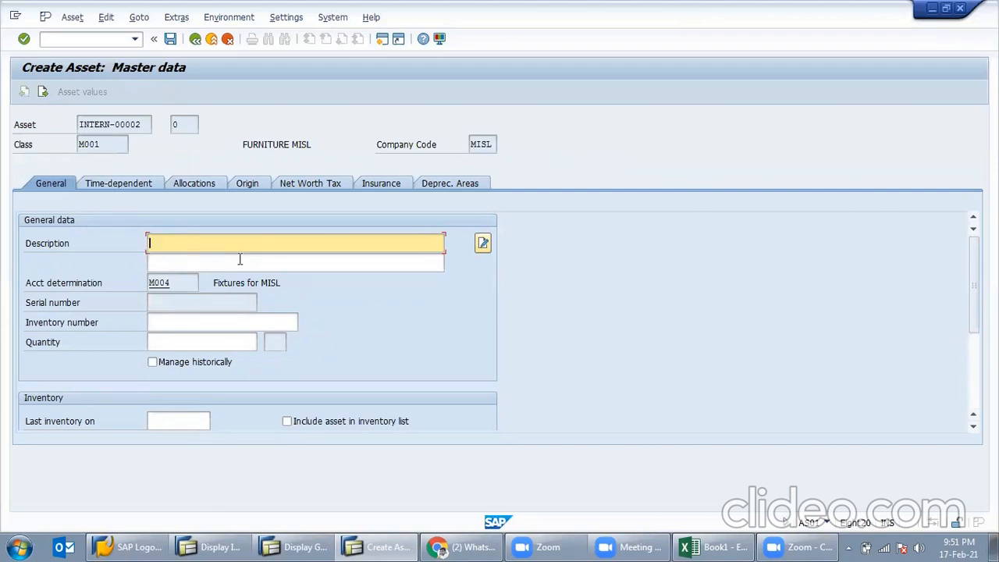
# Describe the asset as LAPTOP with the second line LAPTOP DELL, and enter quantity 1
pyautogui.write('LAPTOP')
pyautogui.click(240, 262)
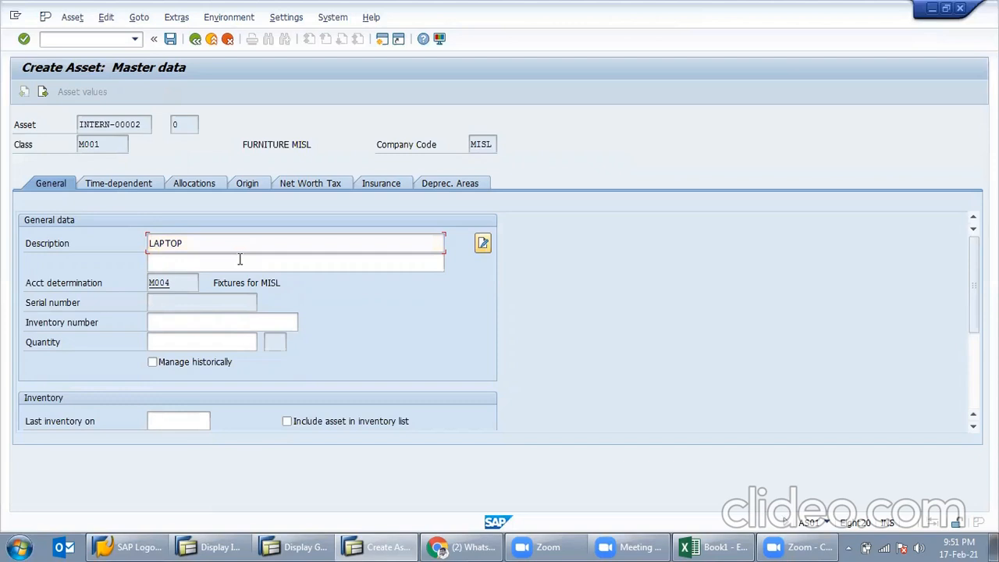
pyautogui.write('LAPT')
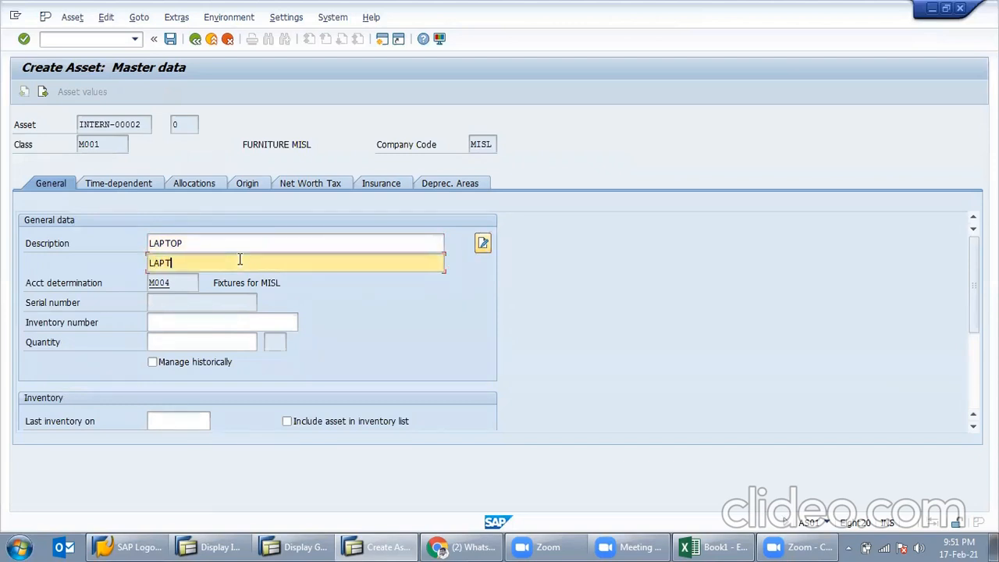
pyautogui.write('OP DELL')
pyautogui.click(207, 341)
pyautogui.write('1')
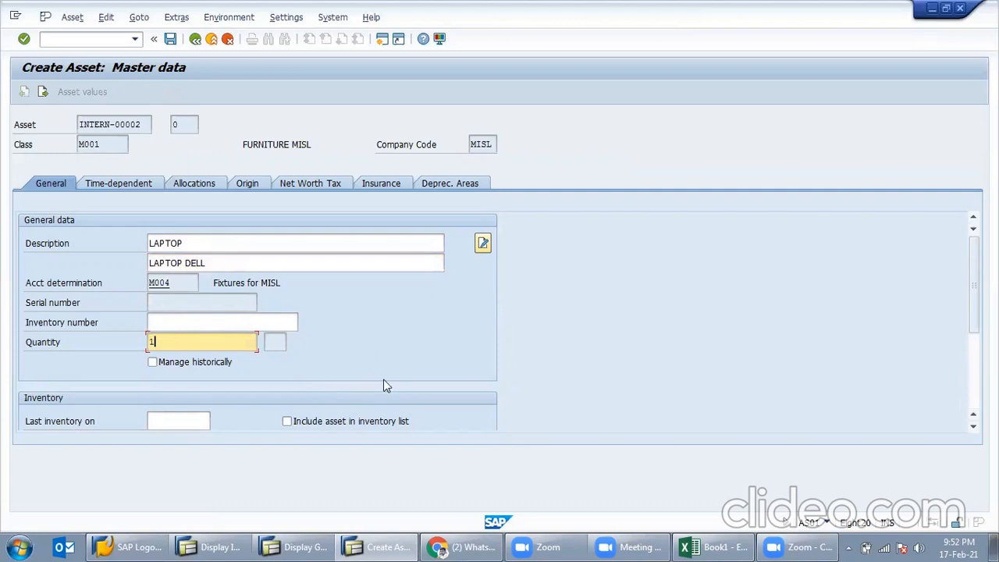
# Set the asset's capitalization date to 01.04.2020 in the posting information
pyautogui.moveTo(973, 286); pyautogui.dragTo(973, 341)
pyautogui.click(187, 356)
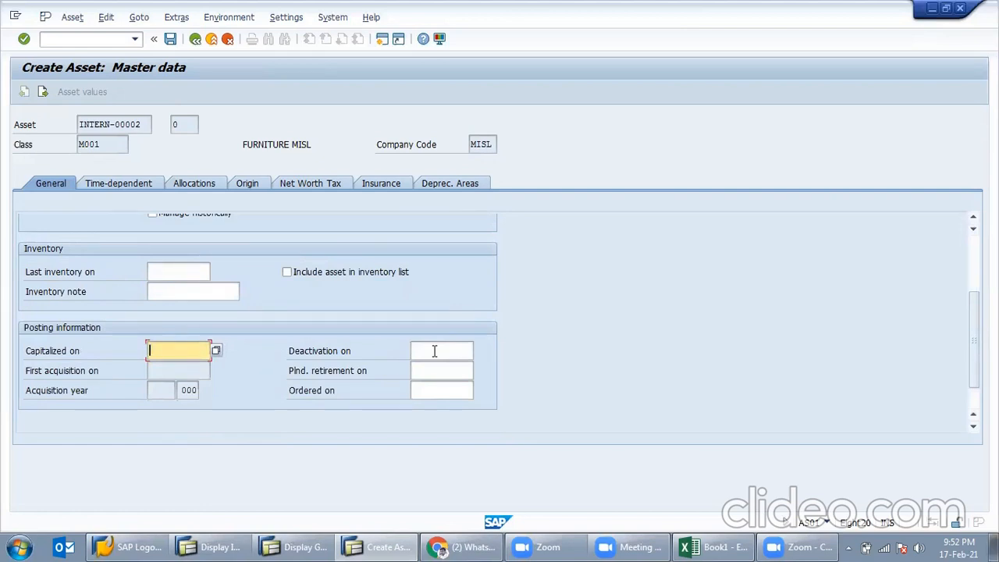
pyautogui.write('01.04.2020')
pyautogui.click(430, 351)
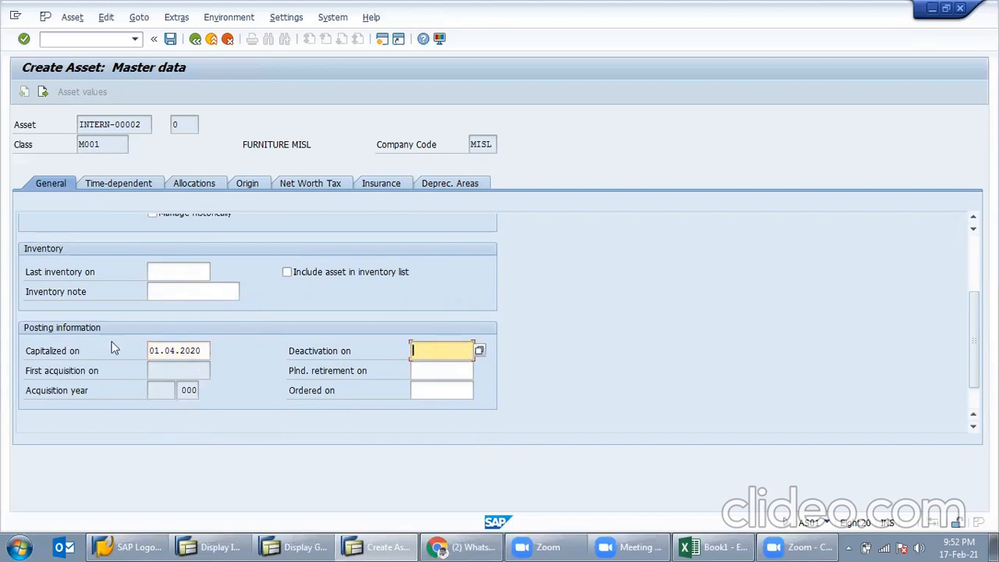
# Examine the inventory fields and the deactivation, planned retirement and order date fields in the asset's general data
pyautogui.click(437, 371)
pyautogui.click(438, 348)
pyautogui.scroll(2, 263, 297)
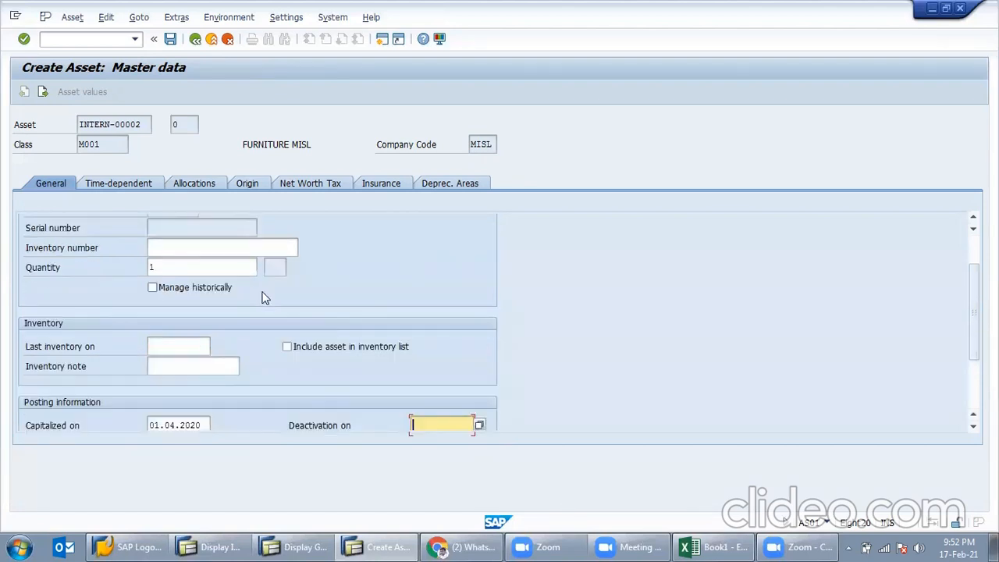
pyautogui.click(184, 365)
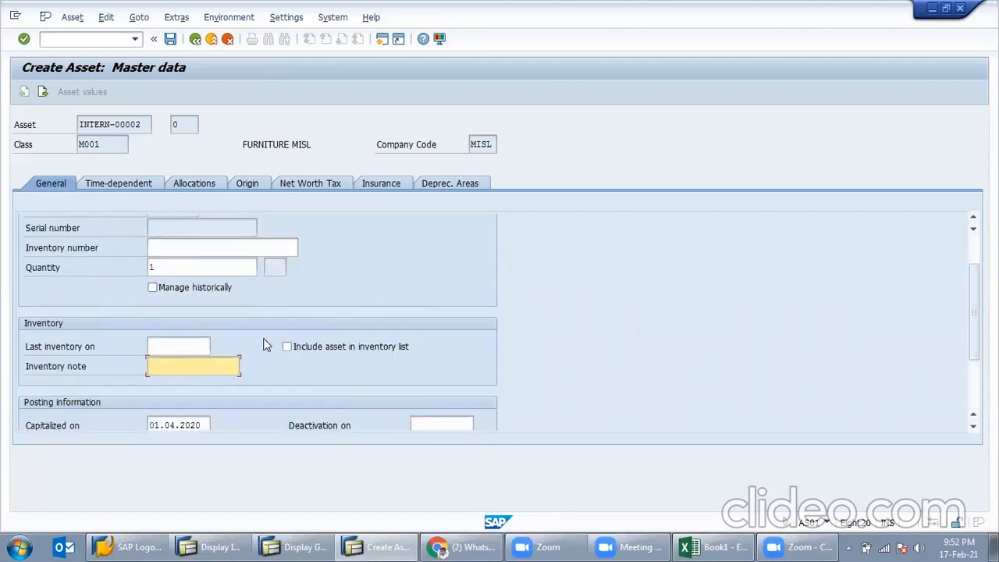
pyautogui.scroll(-2, 265, 344)
pyautogui.click(431, 349)
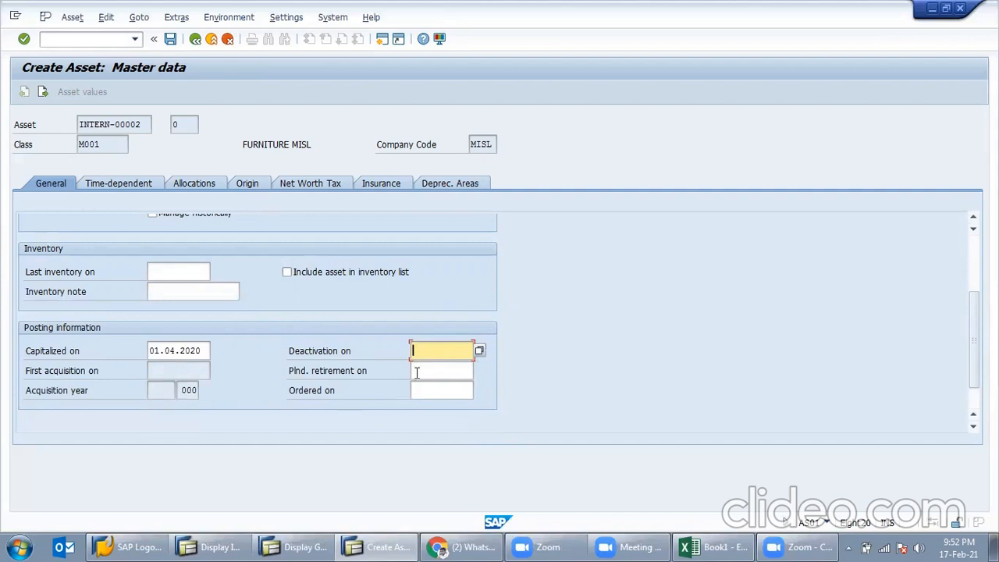
pyautogui.click(417, 372)
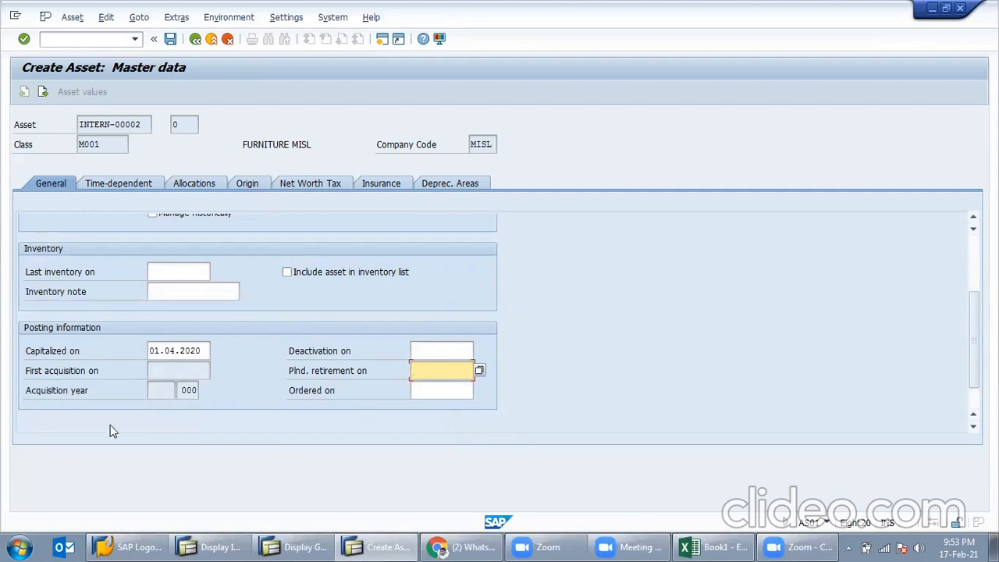
pyautogui.press('Tab')
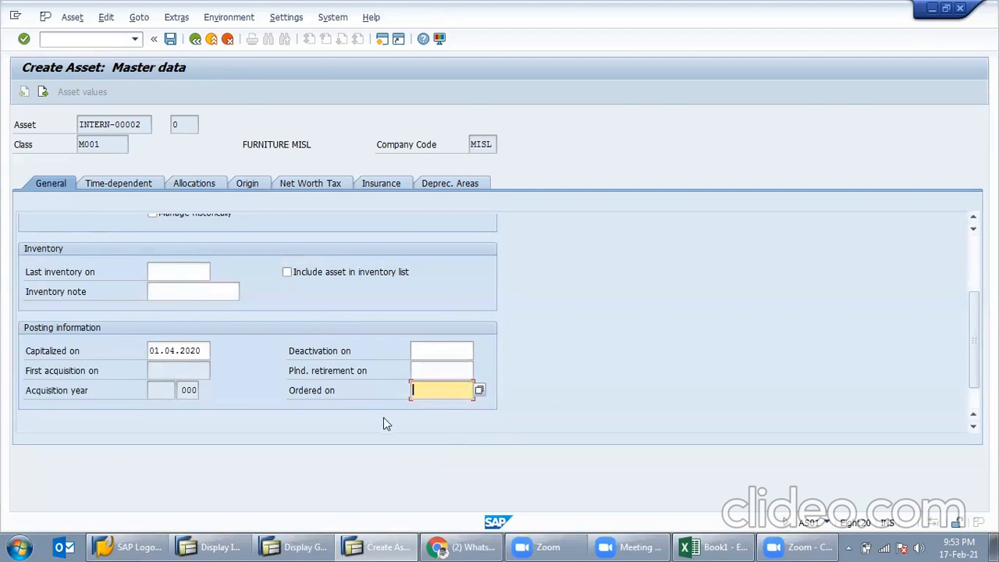
pyautogui.scroll(2, 278, 437)
pyautogui.scroll(-3, 422, 440)
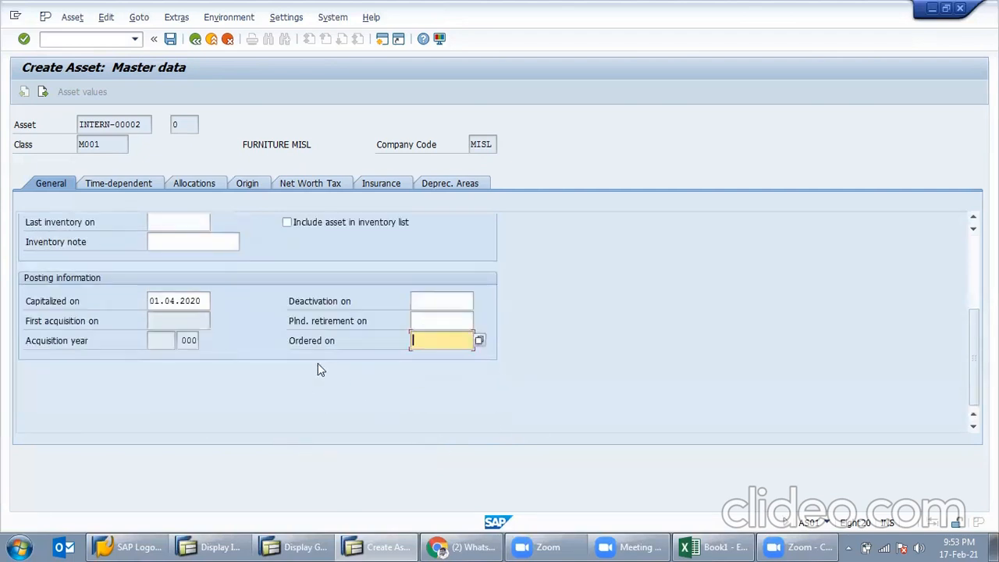
pyautogui.scroll(5, 320, 362)
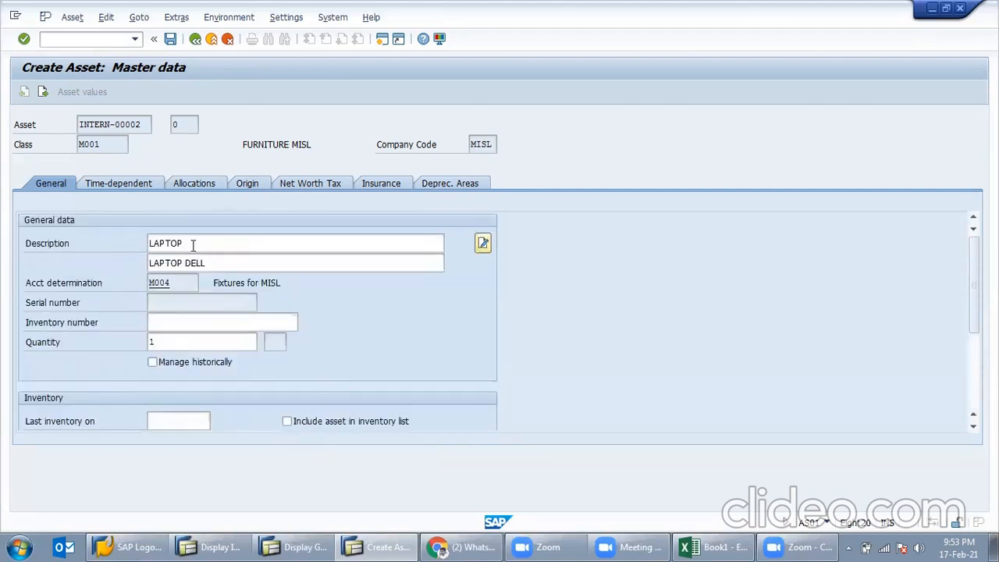
# Browse the units of measure for the asset's quantity, close the list and continue to the time-dependent data
pyautogui.click(131, 186)
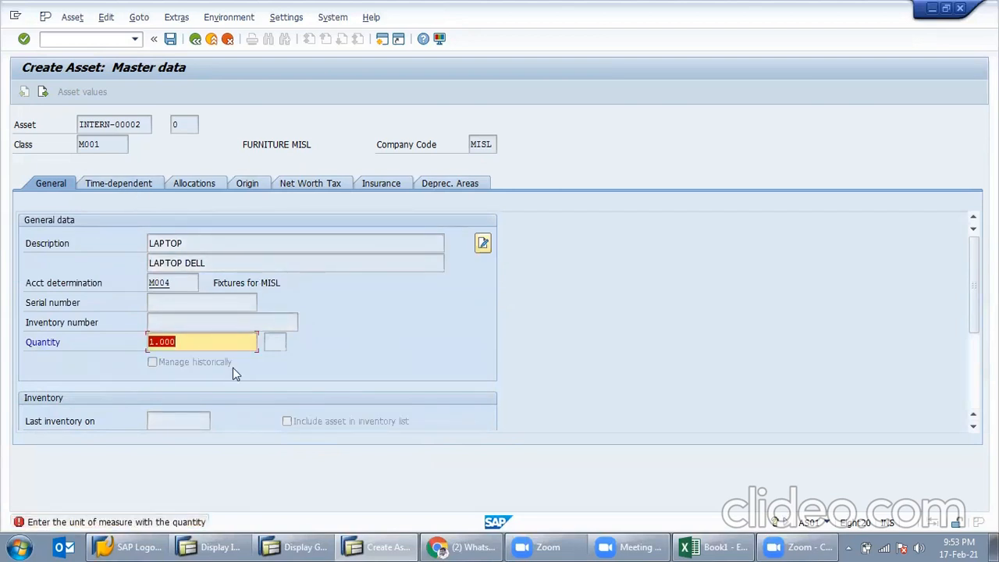
pyautogui.doubleClick(276, 348)
pyautogui.click(282, 342)
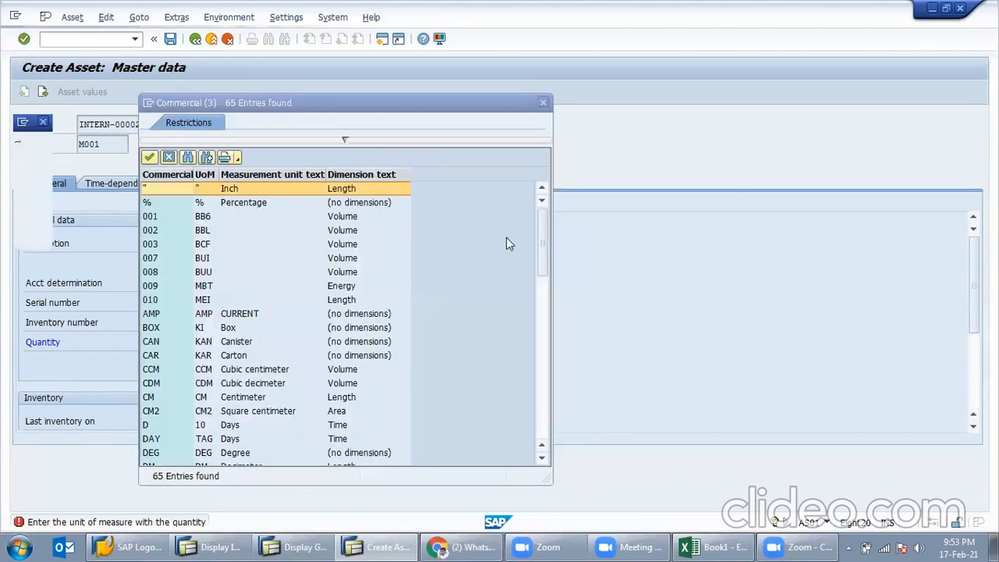
pyautogui.scroll(-6, 507, 245)
pyautogui.click(543, 103)
pyautogui.press('Return')
pyautogui.press('Return')
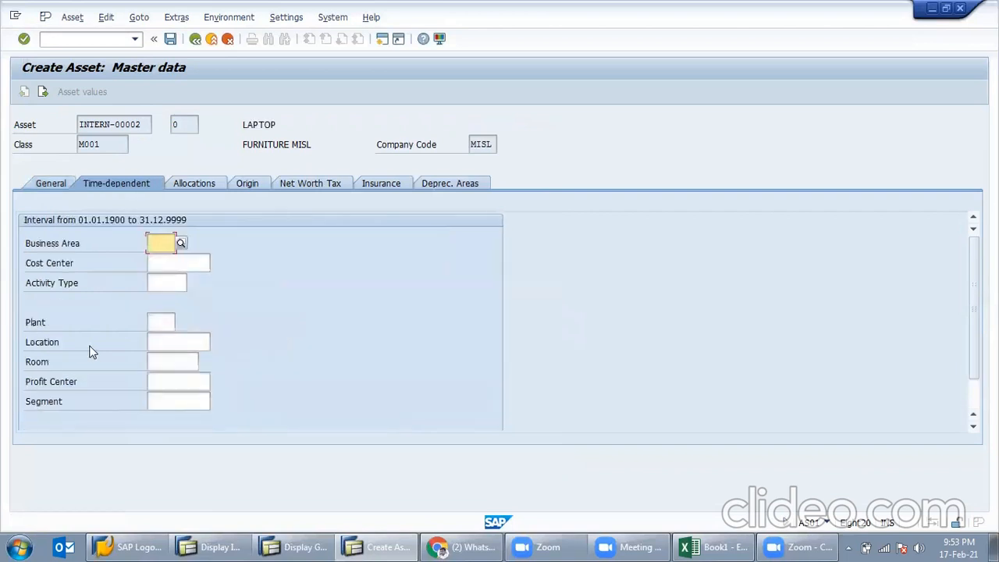
pyautogui.click(67, 184)
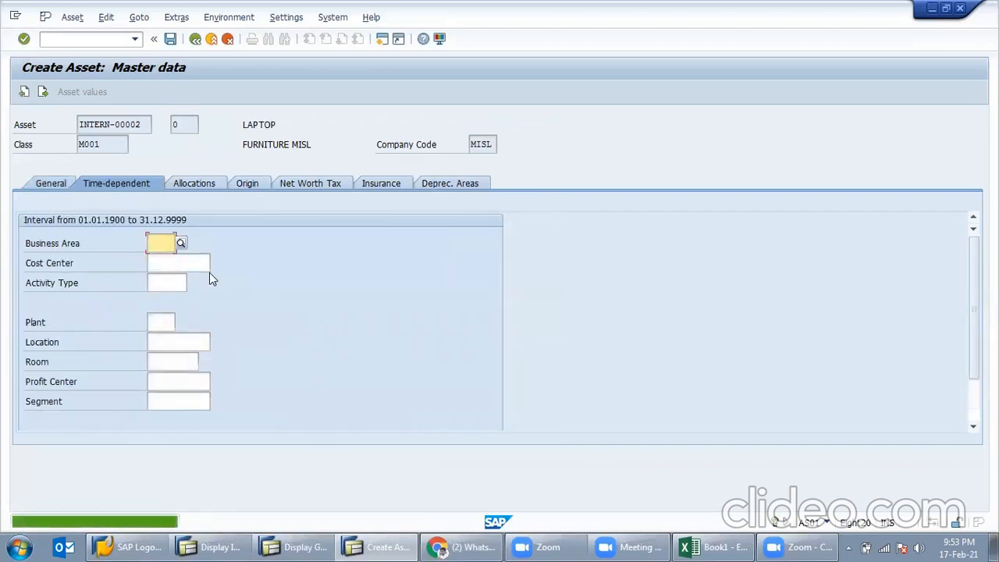
# Assign business area 0001 and the MISL cost center IT to the asset in its time-dependent data
pyautogui.click(180, 244)
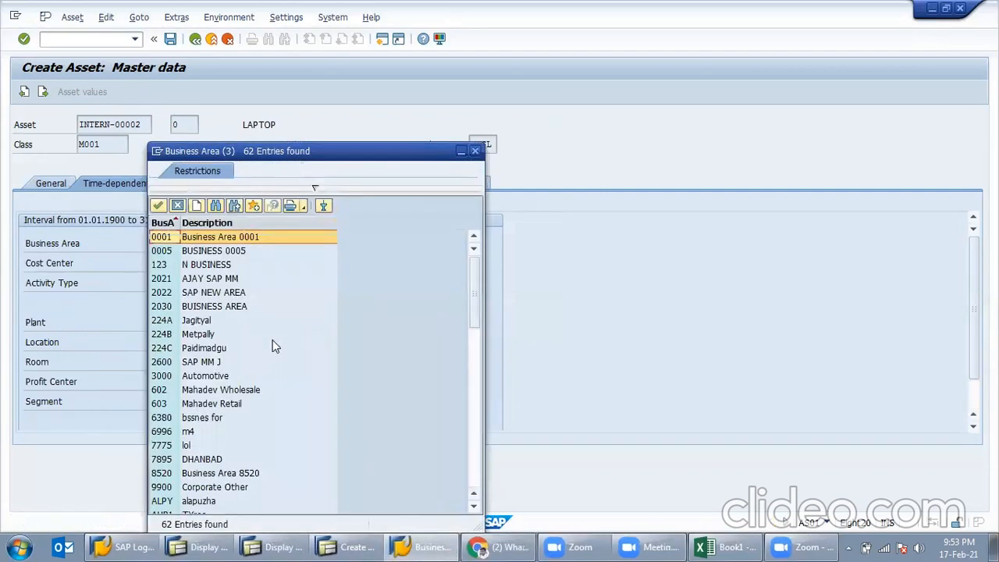
pyautogui.doubleClick(212, 235)
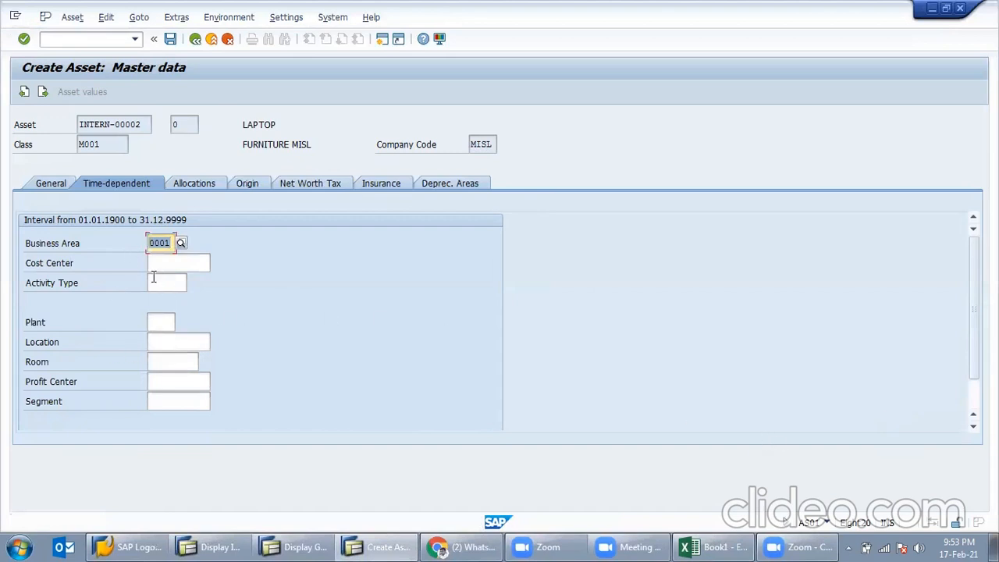
pyautogui.click(171, 264)
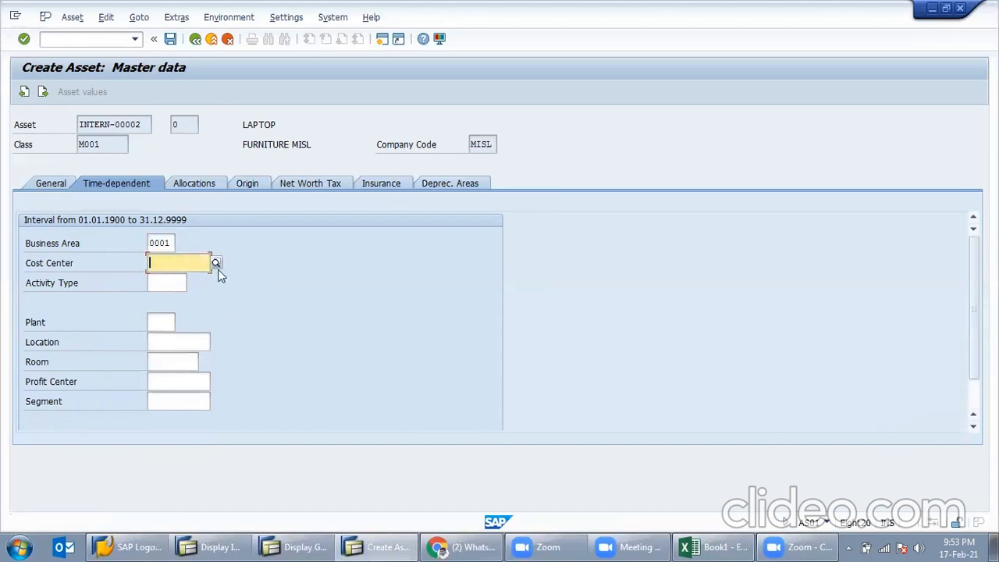
pyautogui.click(217, 266)
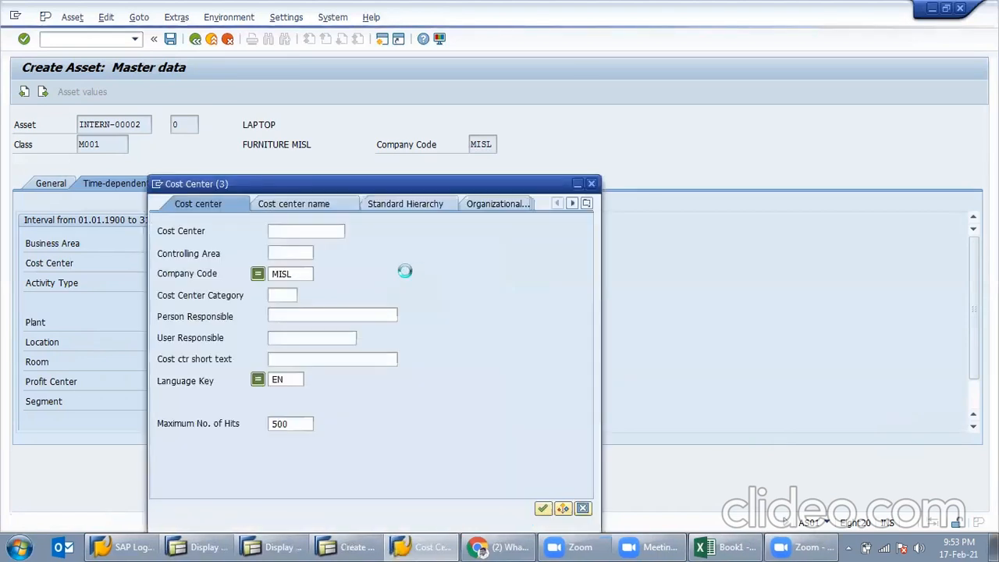
pyautogui.click(303, 273)
pyautogui.press('Return')
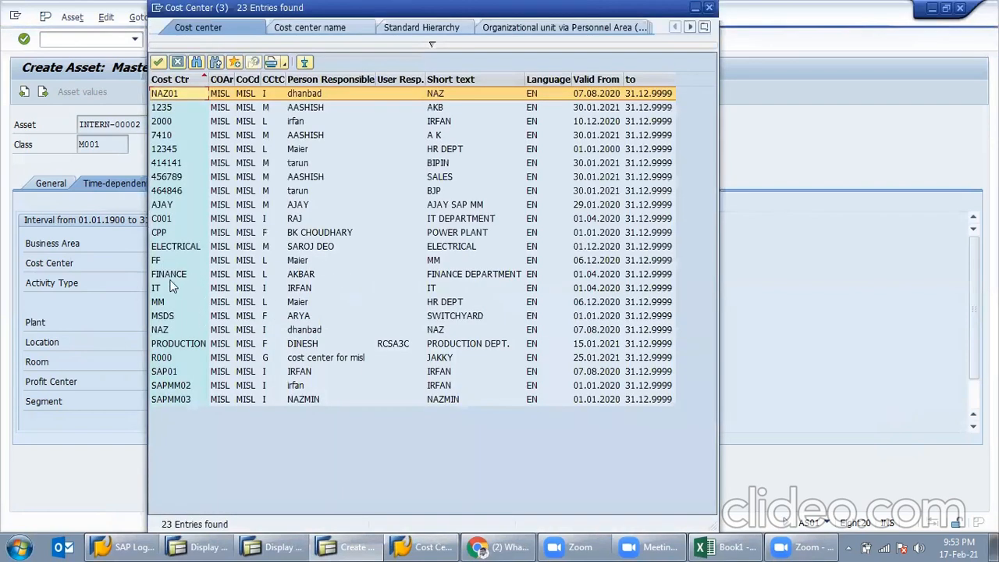
pyautogui.doubleClick(325, 289)
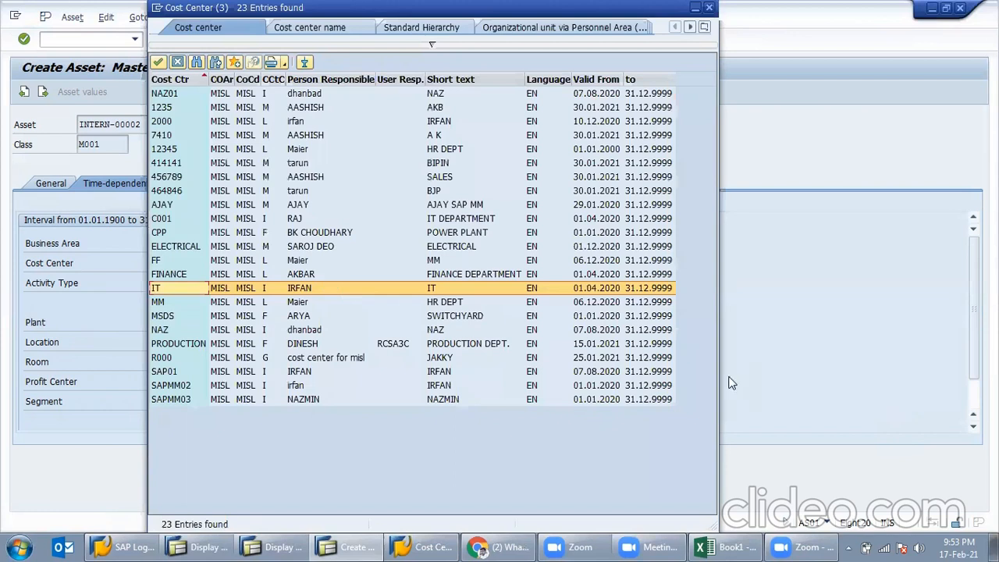
# Enter MISL as the asset's plant
pyautogui.click(166, 323)
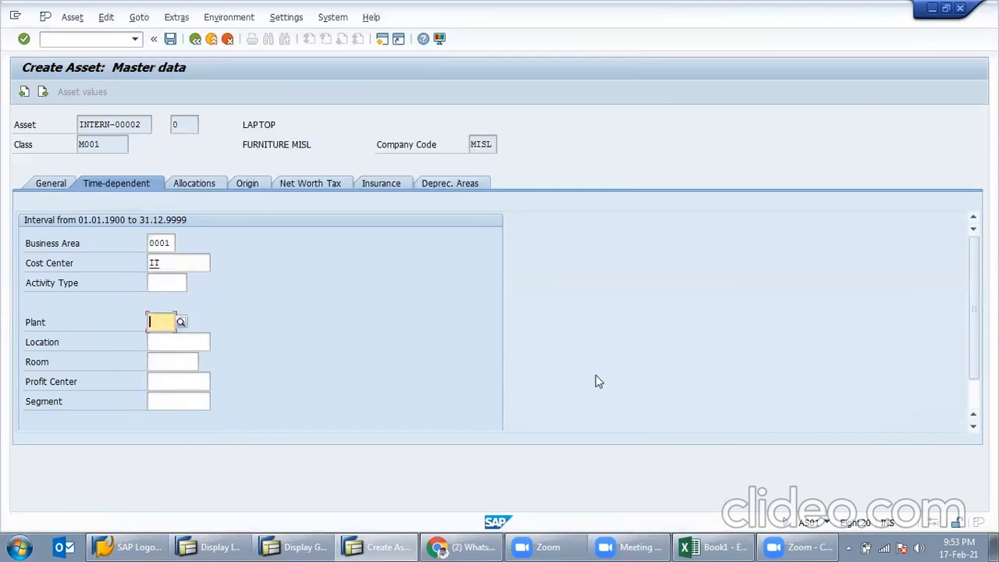
pyautogui.write('MISL')
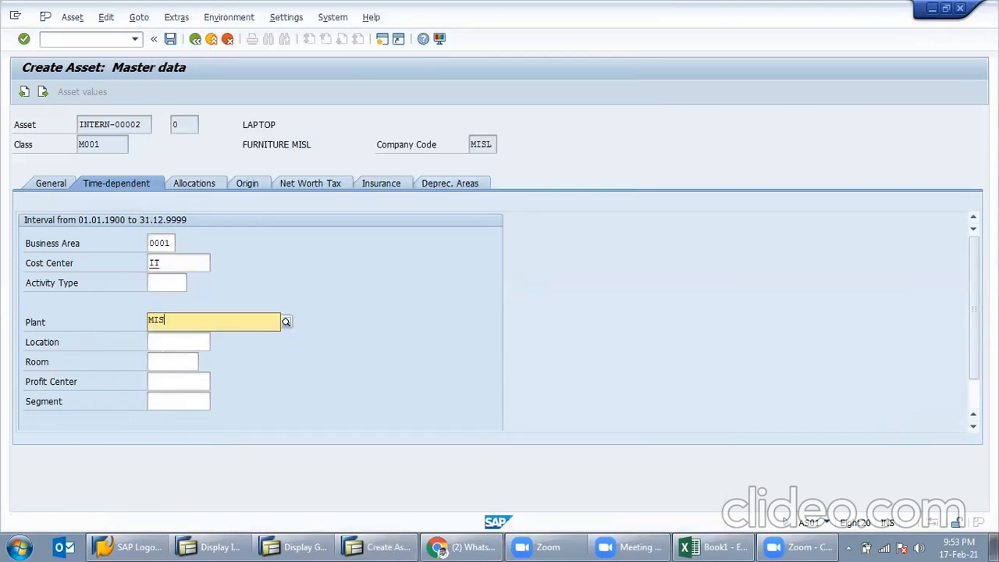
pyautogui.click(182, 357)
pyautogui.click(165, 344)
pyautogui.click(162, 363)
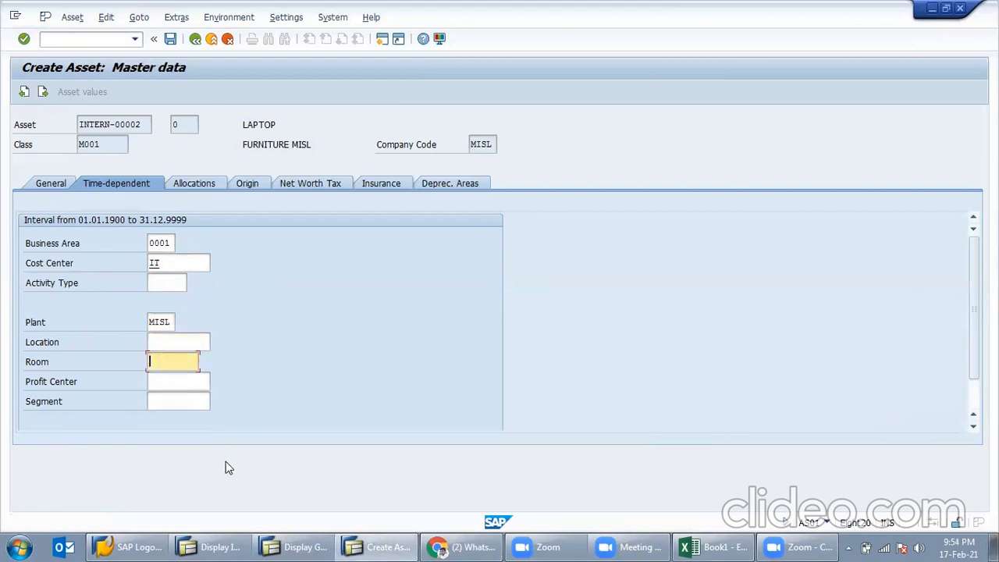
# Examine the asset locations available for plant MISL and close the list without choosing one
pyautogui.click(179, 380)
pyautogui.click(179, 345)
pyautogui.click(178, 366)
pyautogui.click(201, 345)
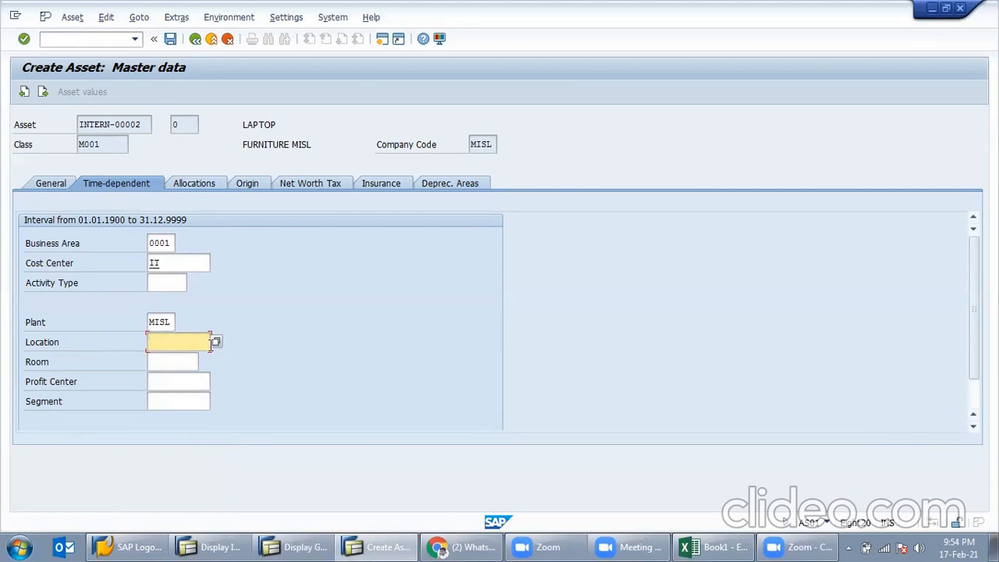
pyautogui.click(220, 344)
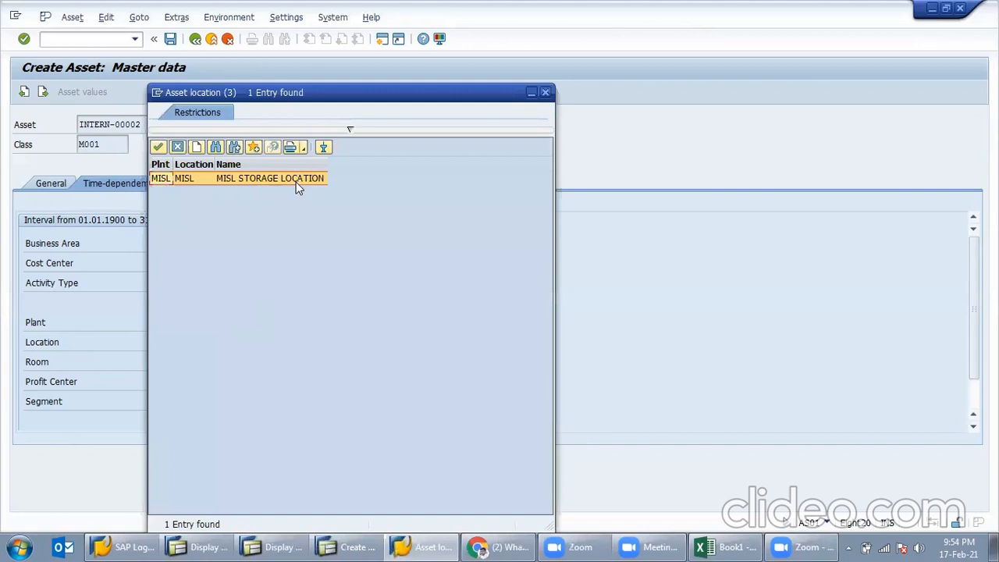
pyautogui.click(320, 184)
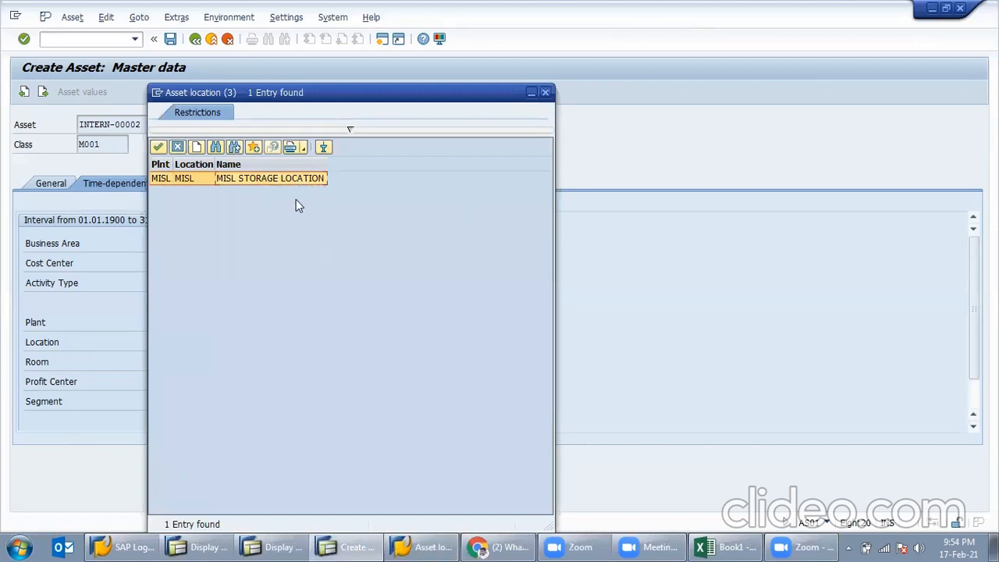
pyautogui.click(545, 92)
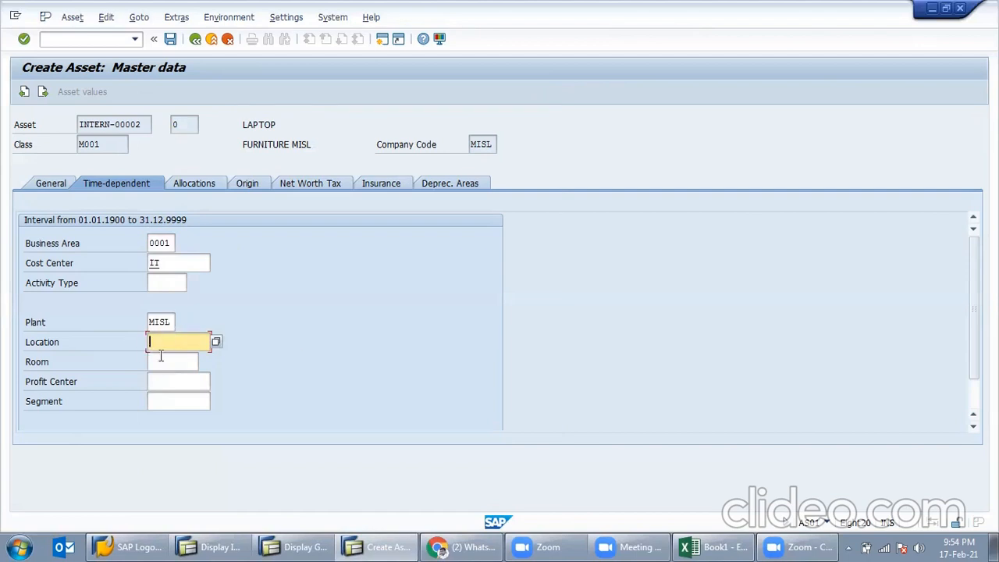
# Set the asset's room to 01 and confirm the time-dependent data
pyautogui.click(189, 360)
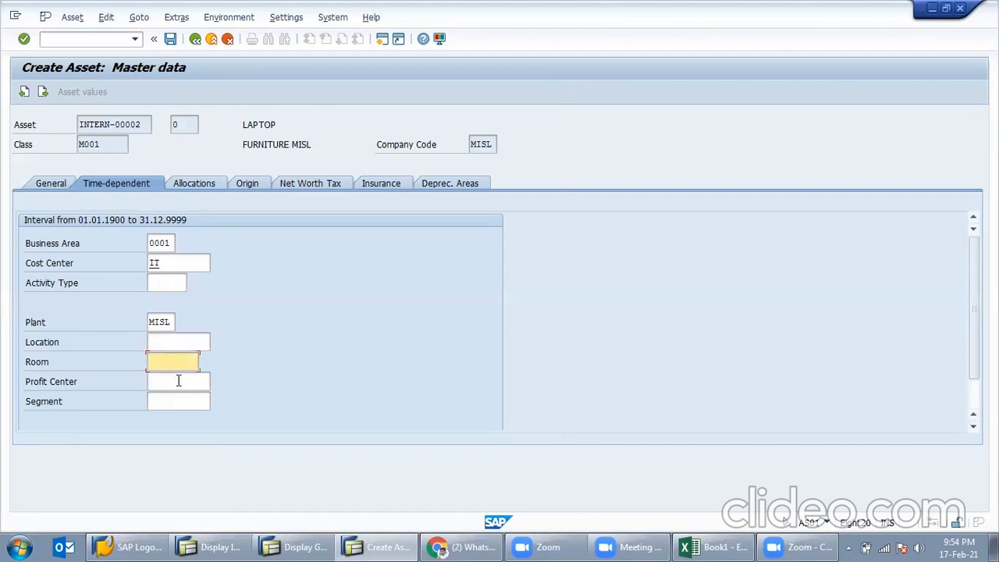
pyautogui.write('01')
pyautogui.press('Return')
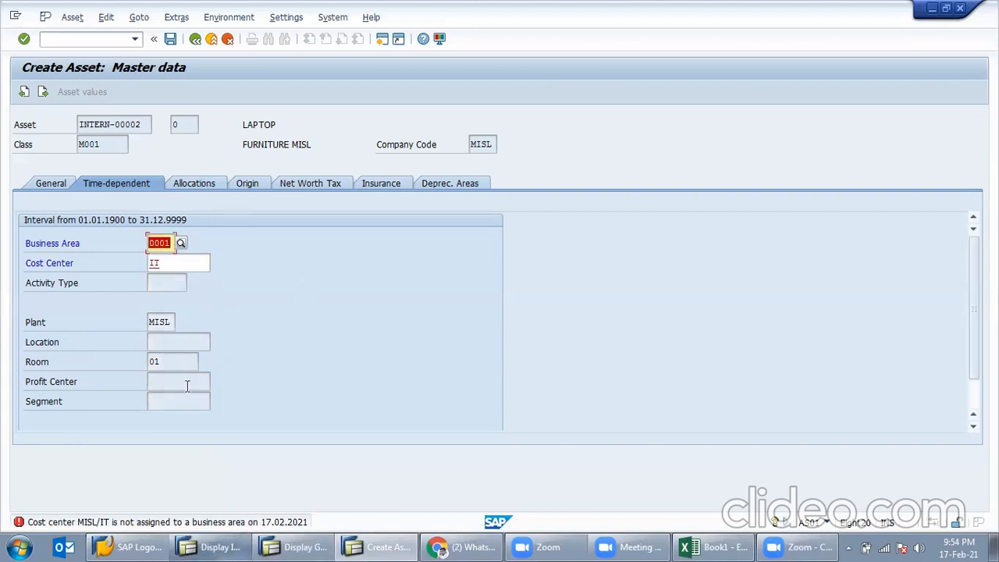
# Try replacing the asset's cost center with FINANCE from the MISL cost center list
pyautogui.click(168, 268)
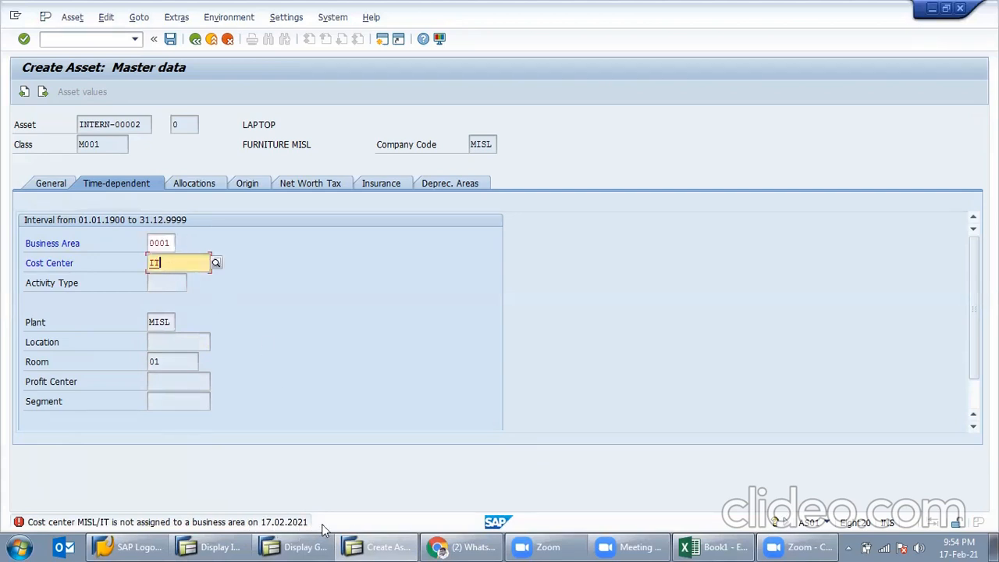
pyautogui.doubleClick(202, 265)
pyautogui.press('BackSpace')
pyautogui.click(217, 266)
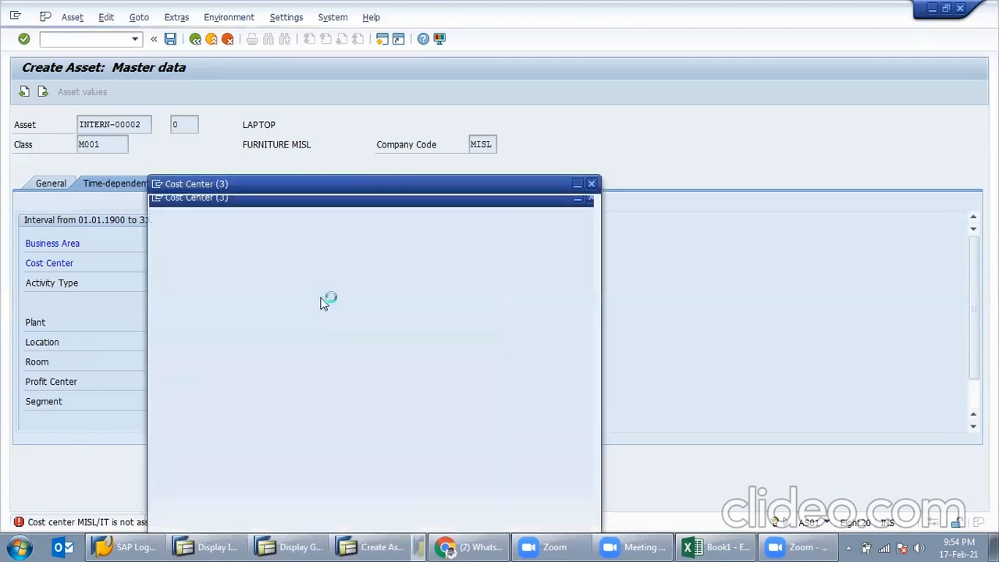
pyautogui.press('Return')
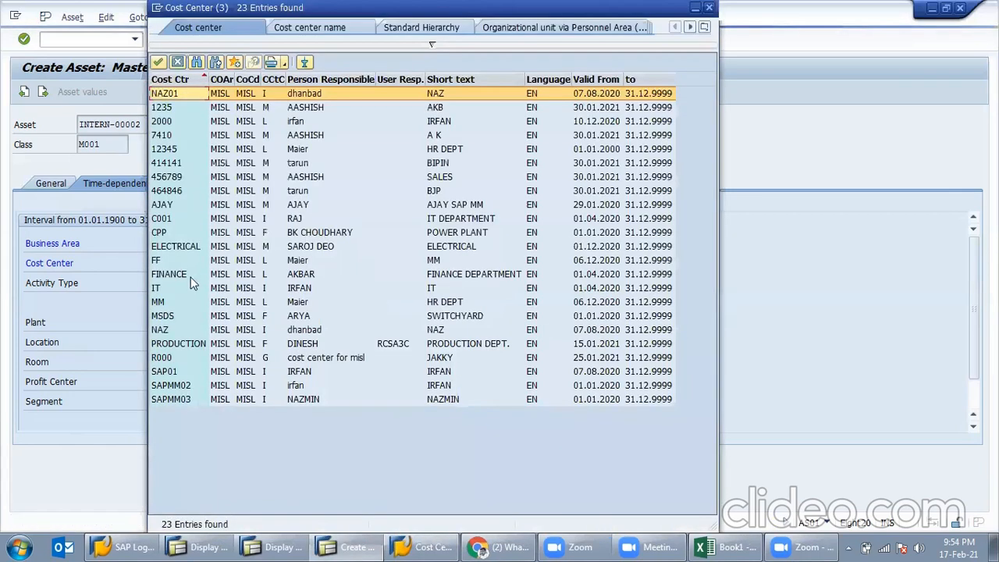
pyautogui.click(182, 276)
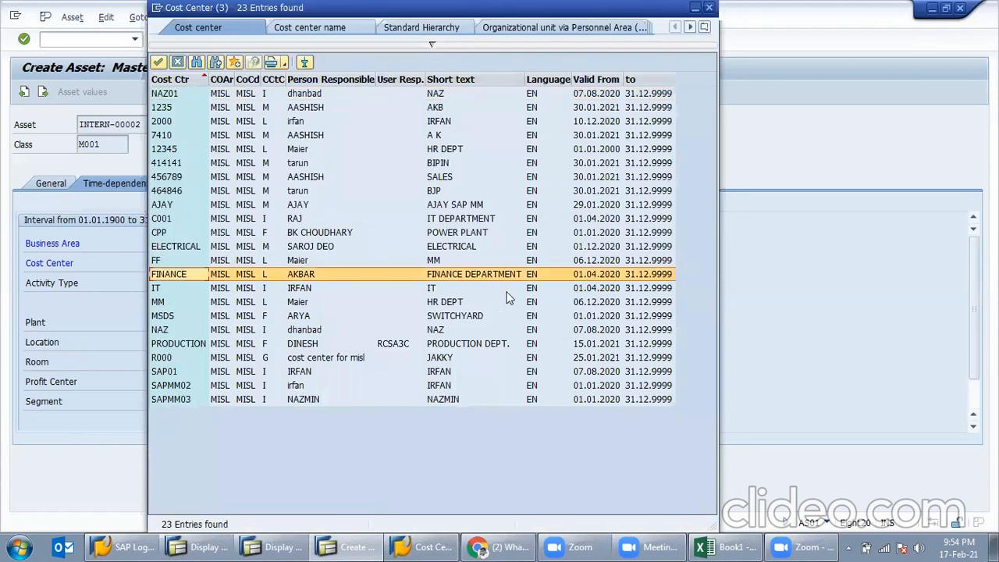
pyautogui.doubleClick(493, 281)
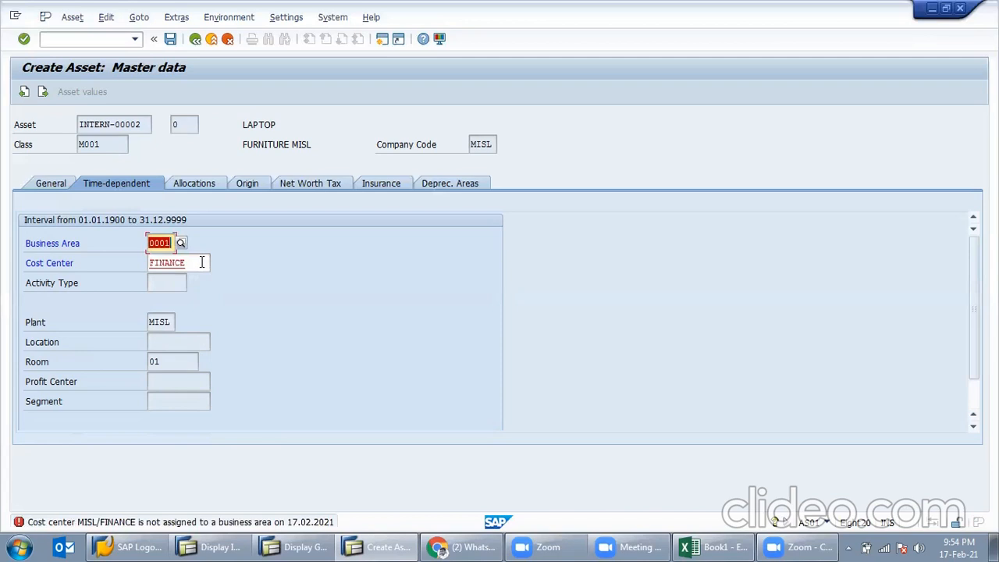
# Clear the asset's cost center, continue to its depreciation areas and save the asset
pyautogui.press('Tab')
pyautogui.press('Delete')
pyautogui.press('Return')
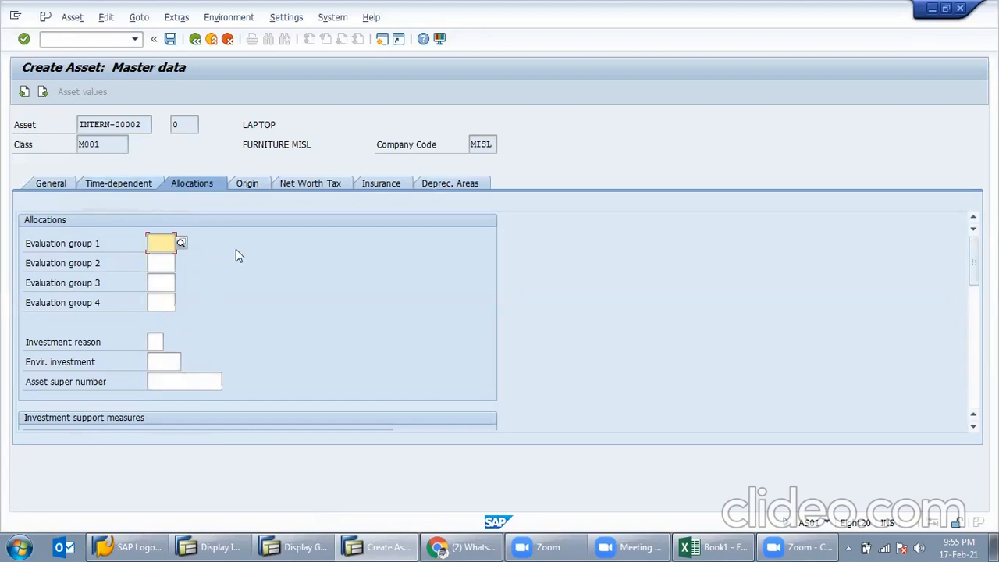
pyautogui.click(457, 191)
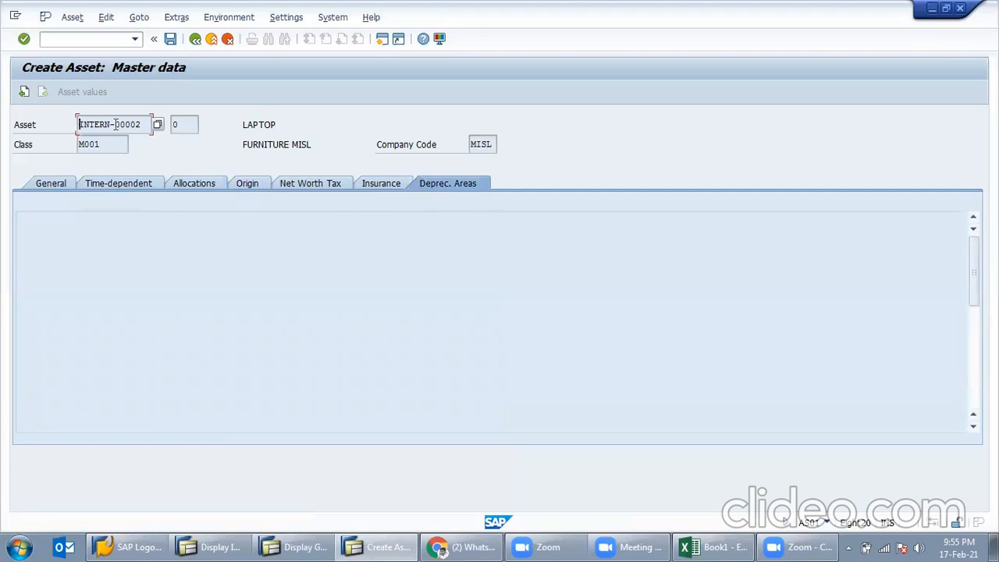
pyautogui.click(169, 40)
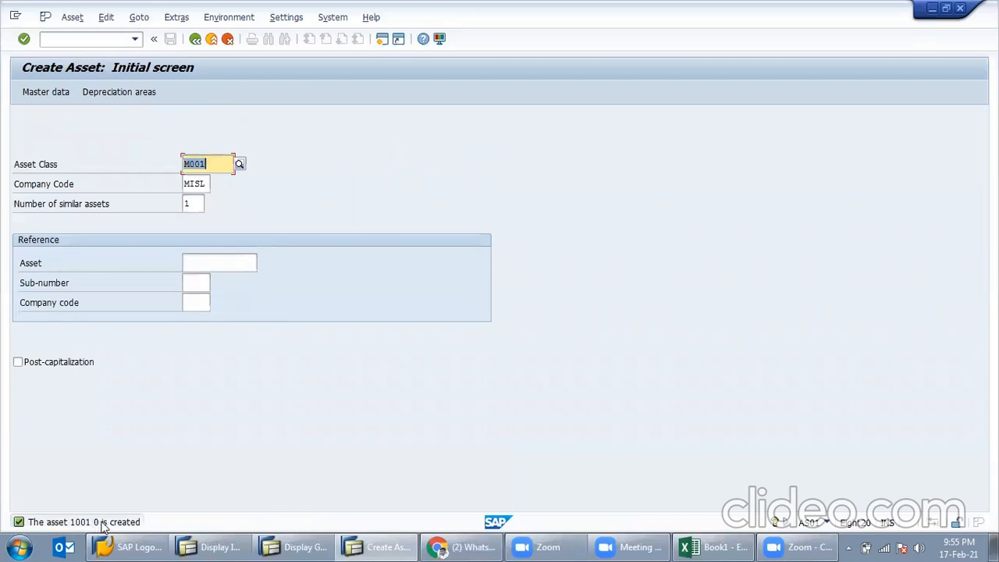
# Examine the details of the asset creation message and close them
pyautogui.click(102, 522)
pyautogui.moveTo(94, 138); pyautogui.dragTo(172, 148)
pyautogui.click(150, 143)
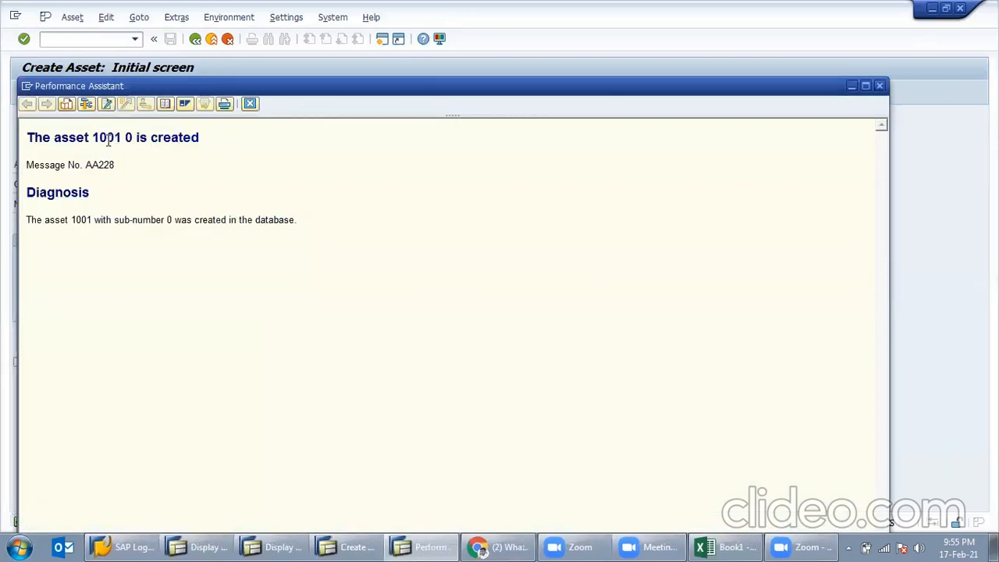
pyautogui.doubleClick(107, 141)
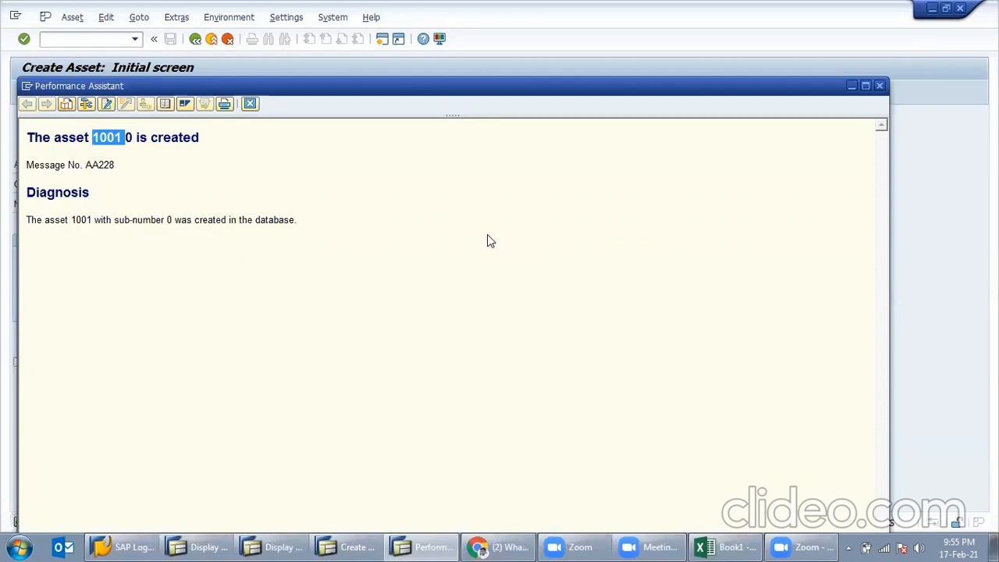
pyautogui.click(880, 85)
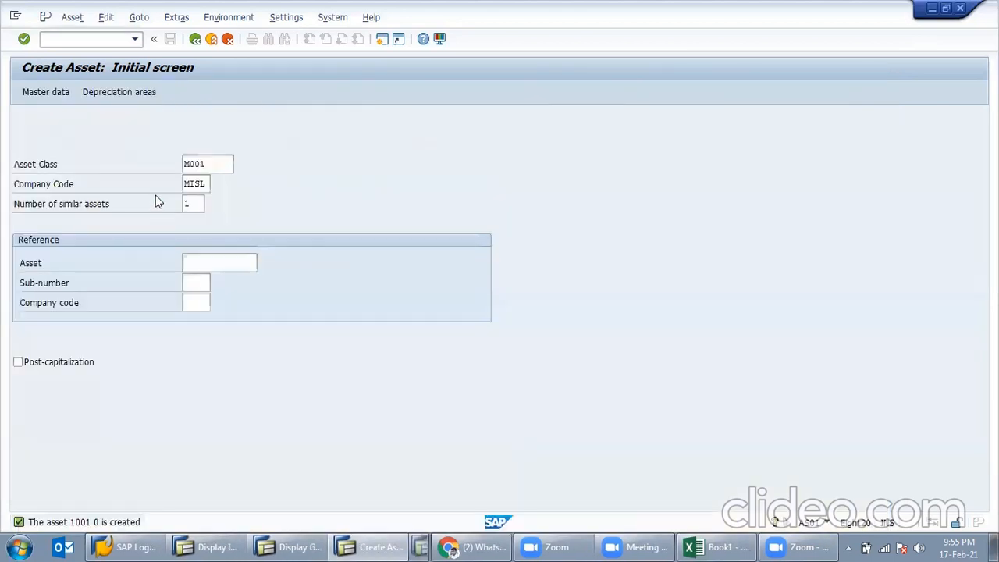
# Start another asset in class M001 for company code MISL and review its origin data fields
pyautogui.click(114, 92)
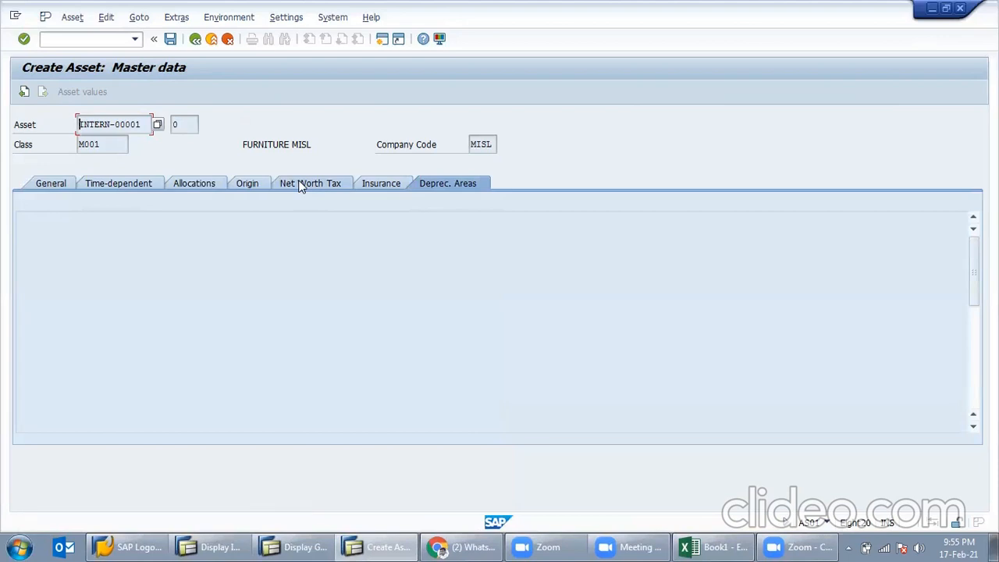
pyautogui.click(205, 187)
pyautogui.click(253, 184)
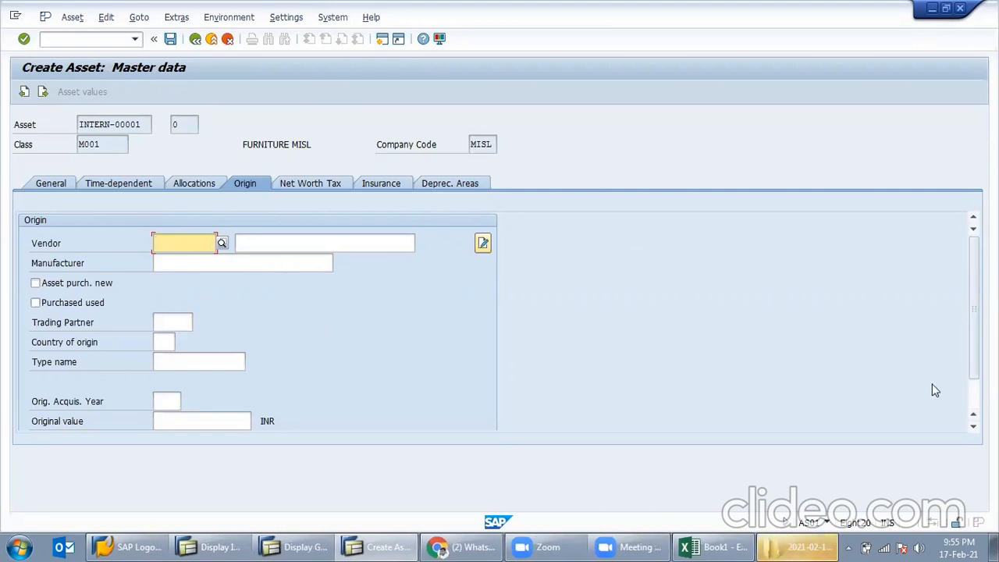
pyautogui.moveTo(974, 355); pyautogui.dragTo(974, 386)
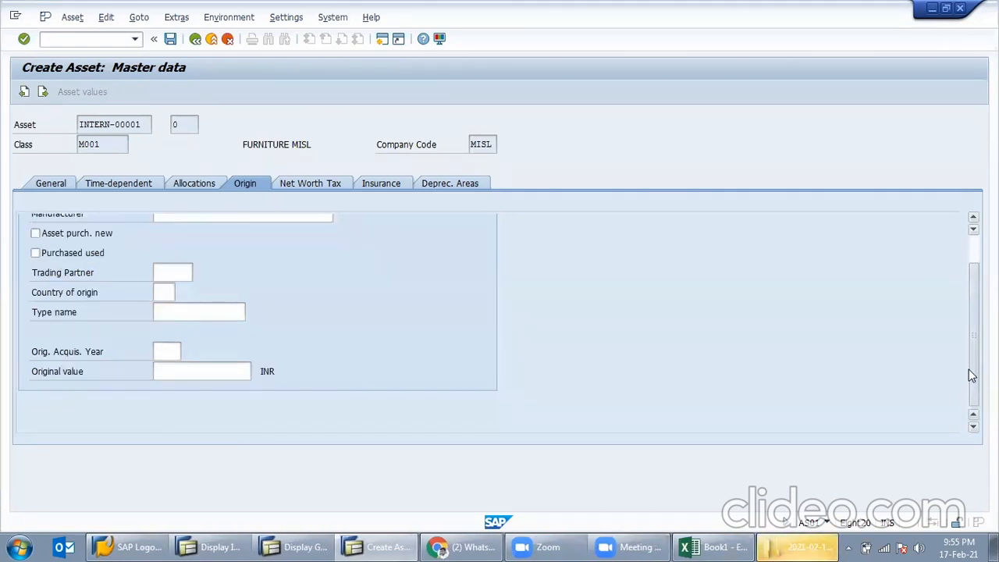
pyautogui.scroll(2, 969, 368)
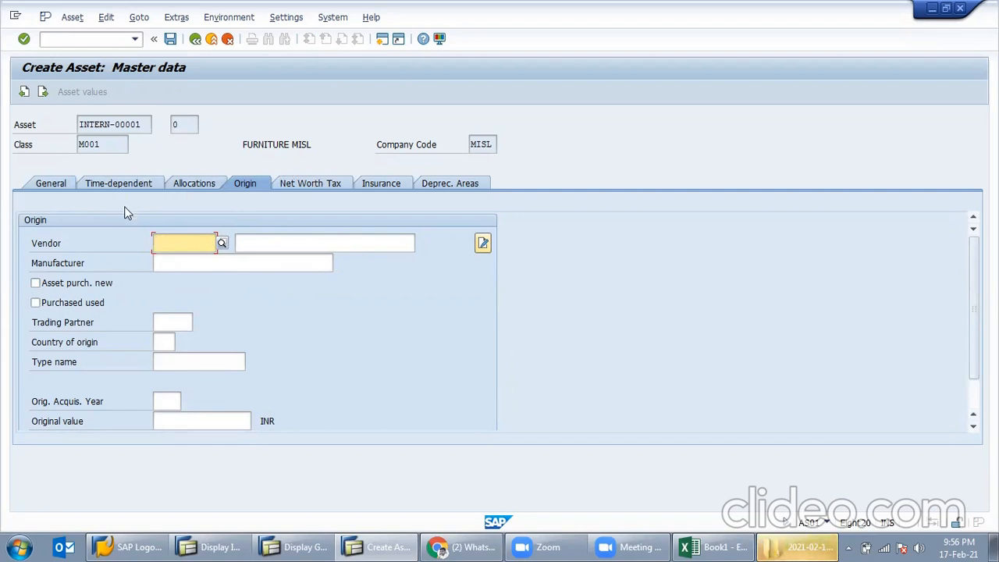
# Enter manufacturer DELL, original acquisition year 2020 and original value 50000 INR in the asset's origin data
pyautogui.click(190, 263)
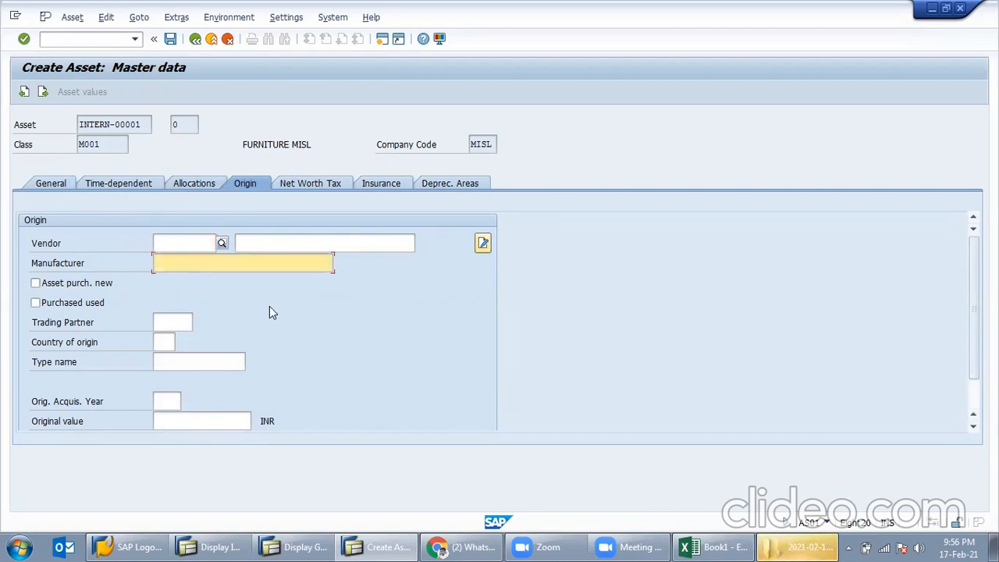
pyautogui.write('DELL')
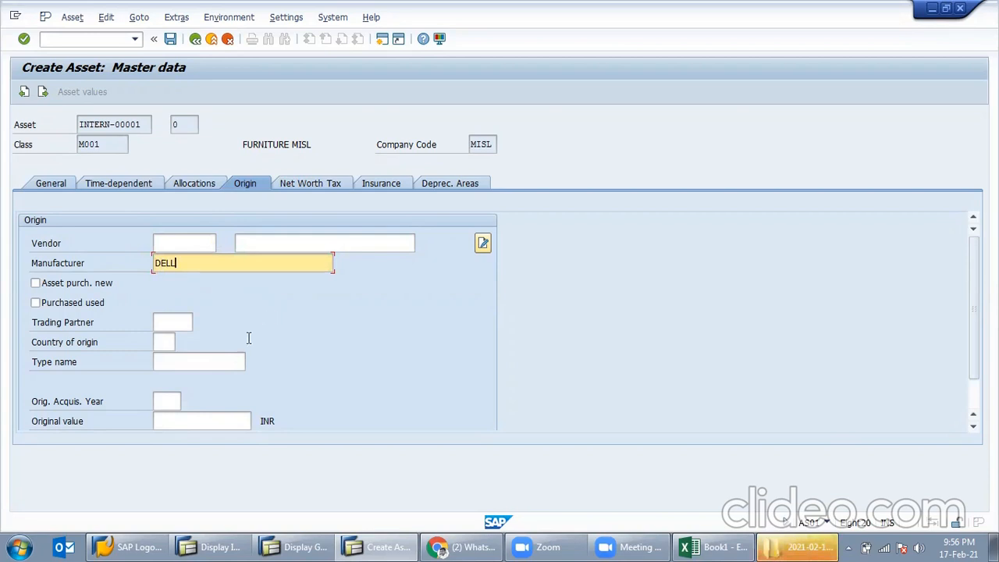
pyautogui.click(175, 320)
pyautogui.click(164, 341)
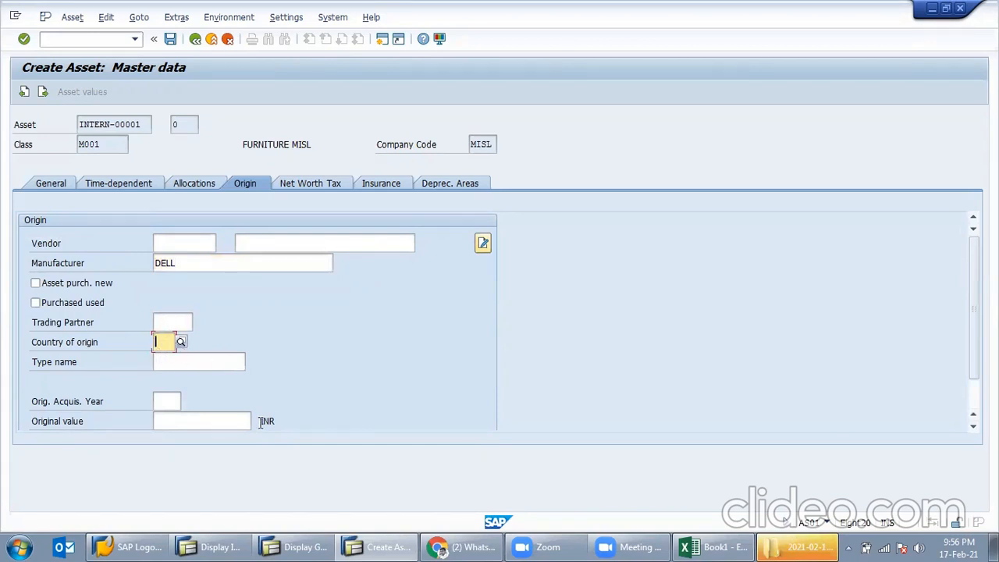
pyautogui.click(205, 361)
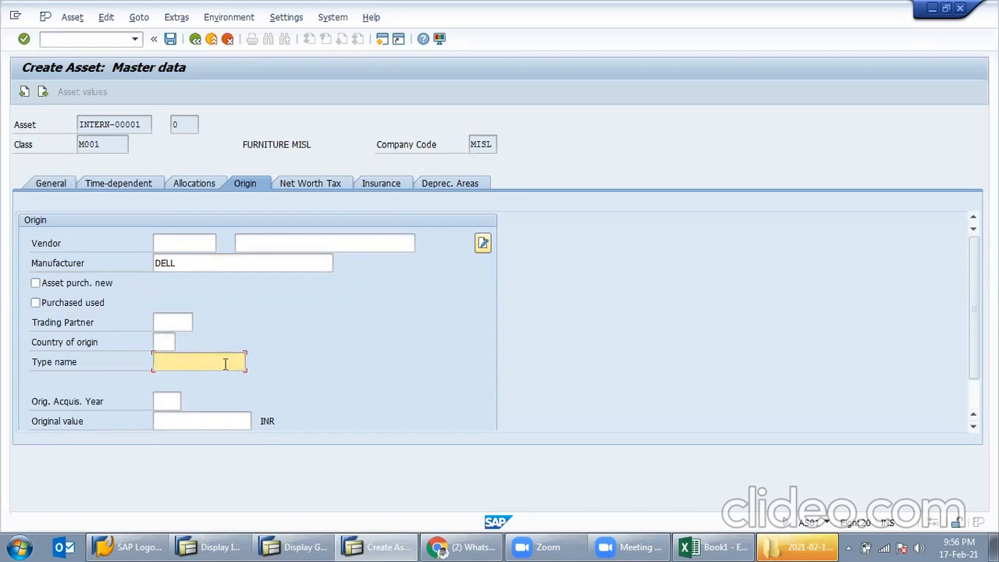
pyautogui.click(167, 404)
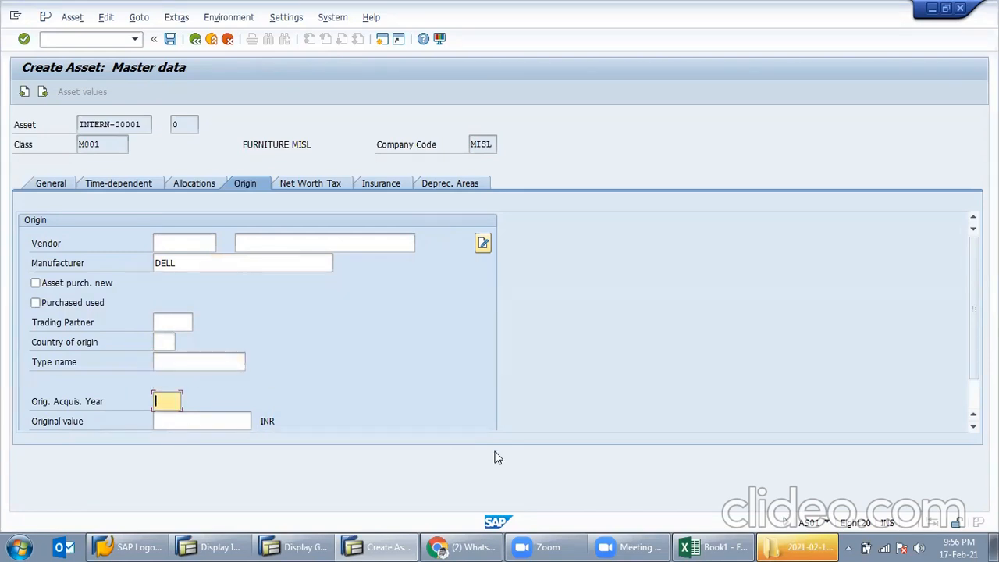
pyautogui.write('2020')
pyautogui.click(199, 417)
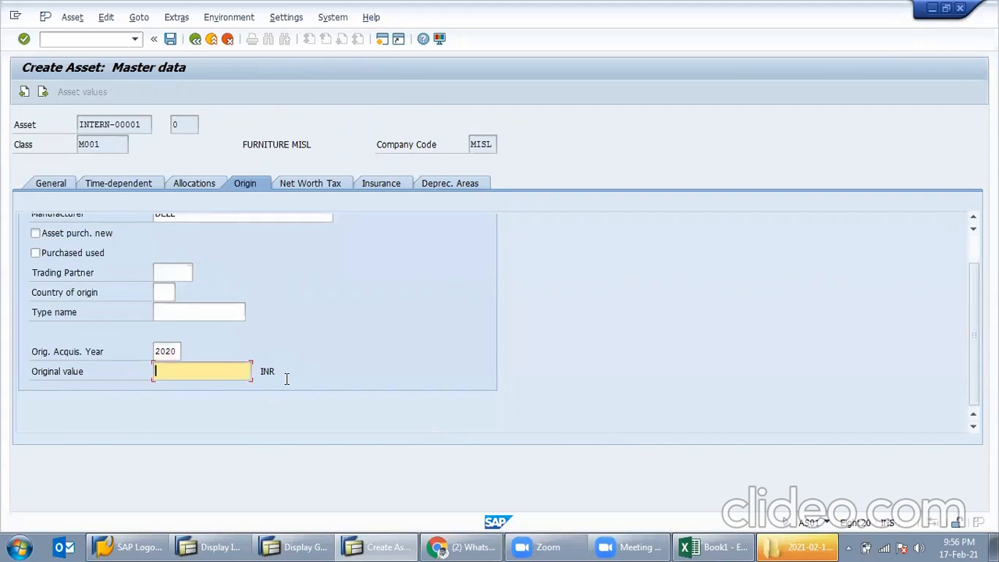
pyautogui.write('50000')
pyautogui.press('Return')
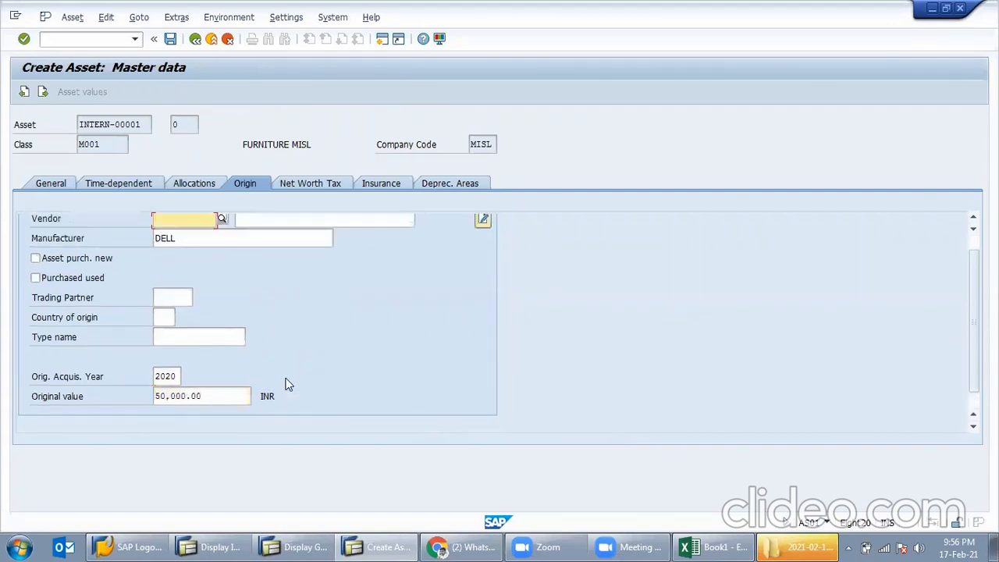
# Describe the asset as LAPTOP with second line LAPTOP DELL in its general data and continue to the time-dependent data
pyautogui.click(171, 39)
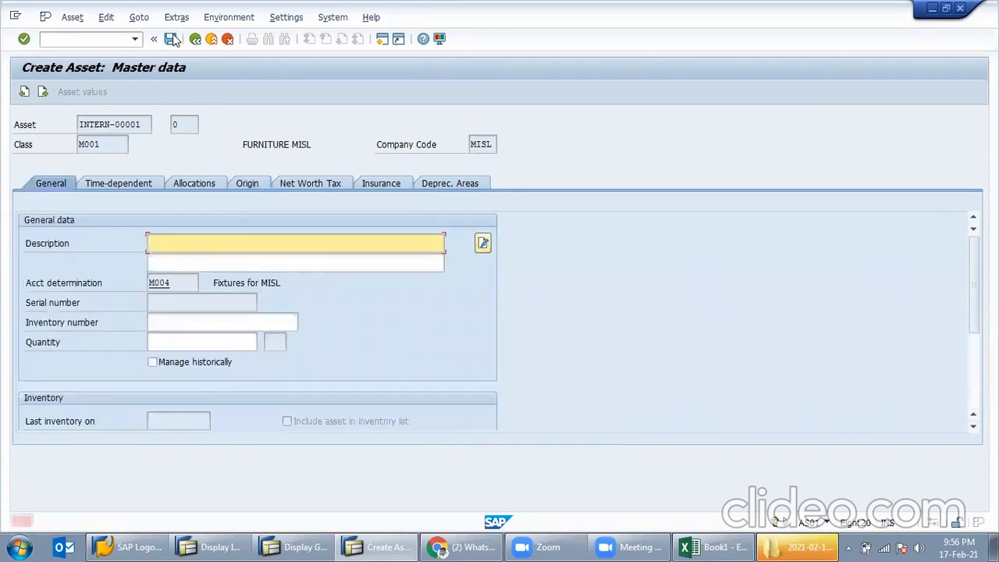
pyautogui.click(233, 256)
pyautogui.press('BackSpace')
pyautogui.press('Down')
pyautogui.press('Return')
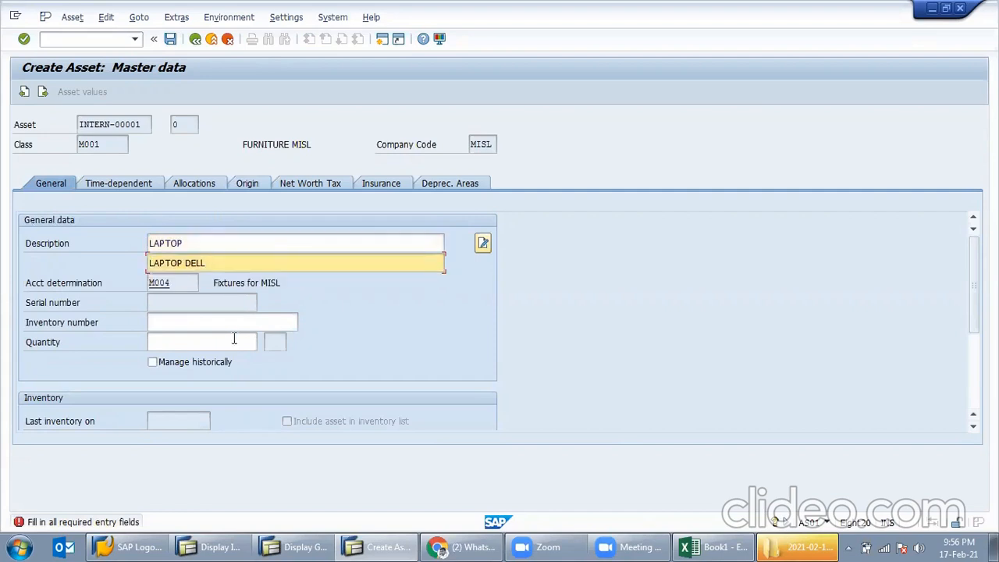
pyautogui.click(172, 41)
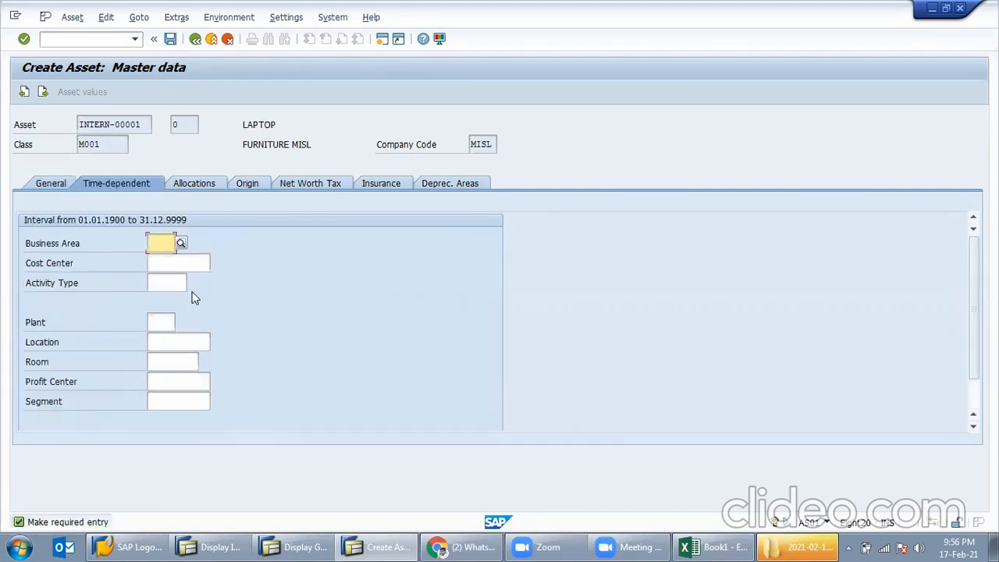
# Assign business area 0001 to the asset, save it and close the creation message details
pyautogui.write('001')
pyautogui.press('Return')
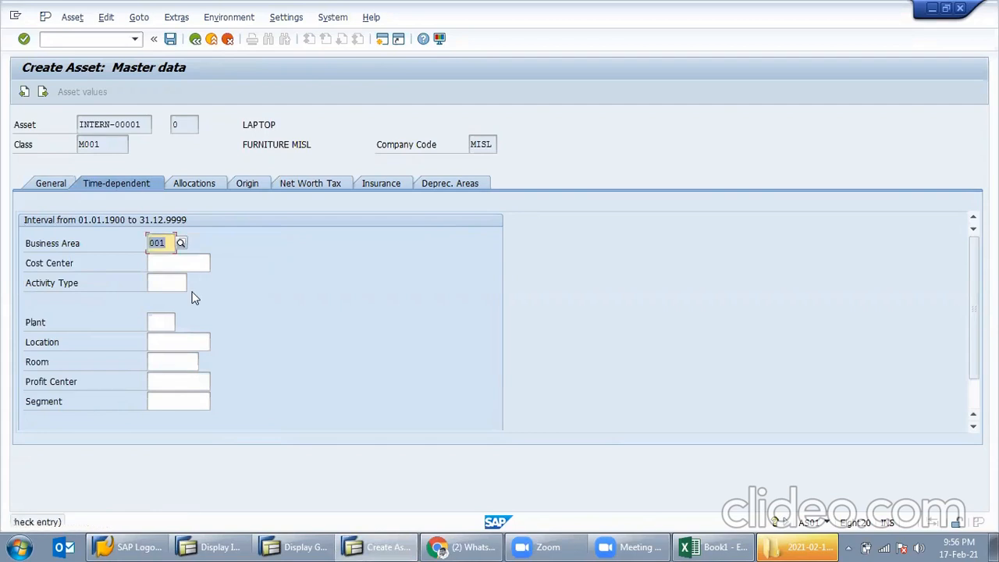
pyautogui.write('0001')
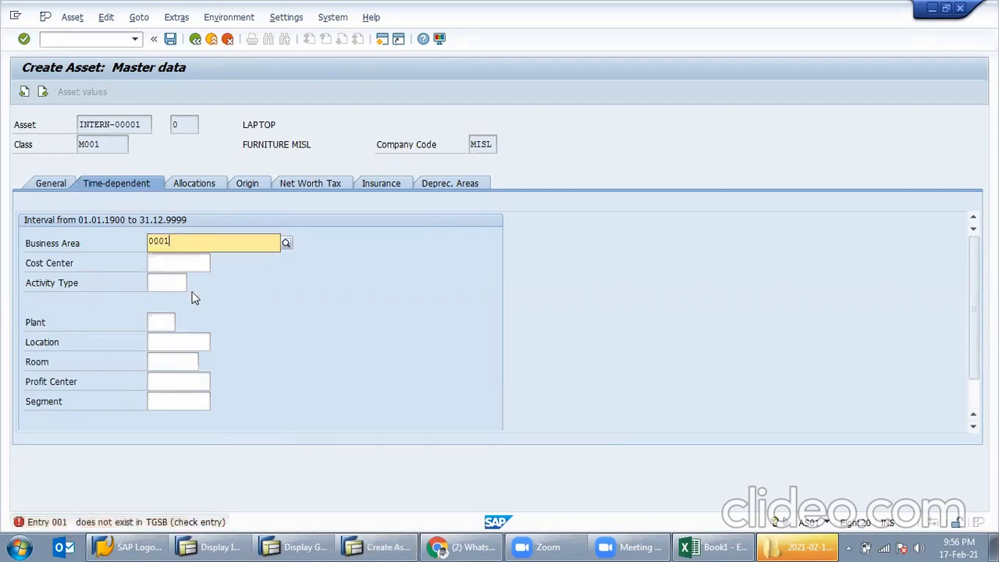
pyautogui.press('Return')
pyautogui.hotkey('ctrl', 's')
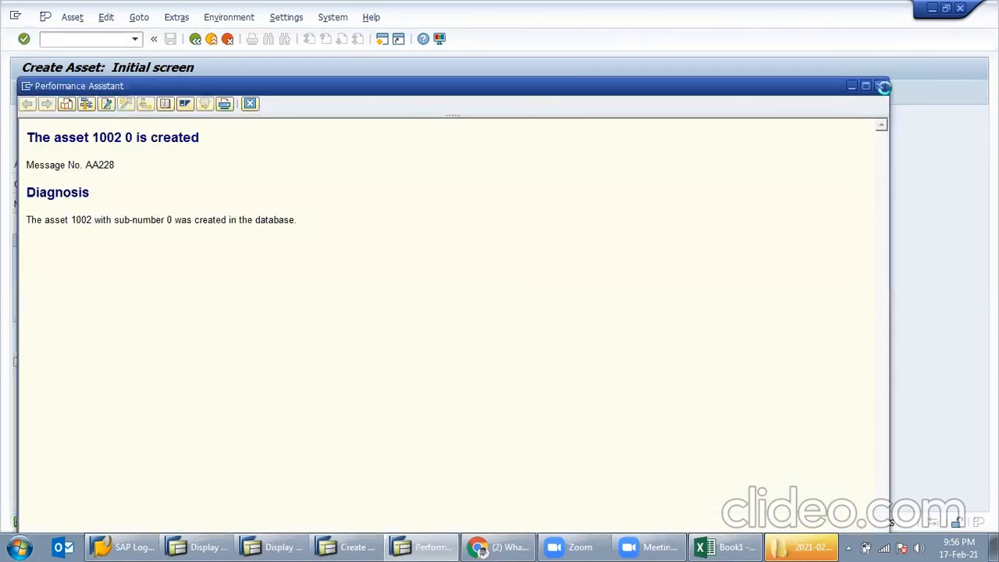
pyautogui.click(881, 83)
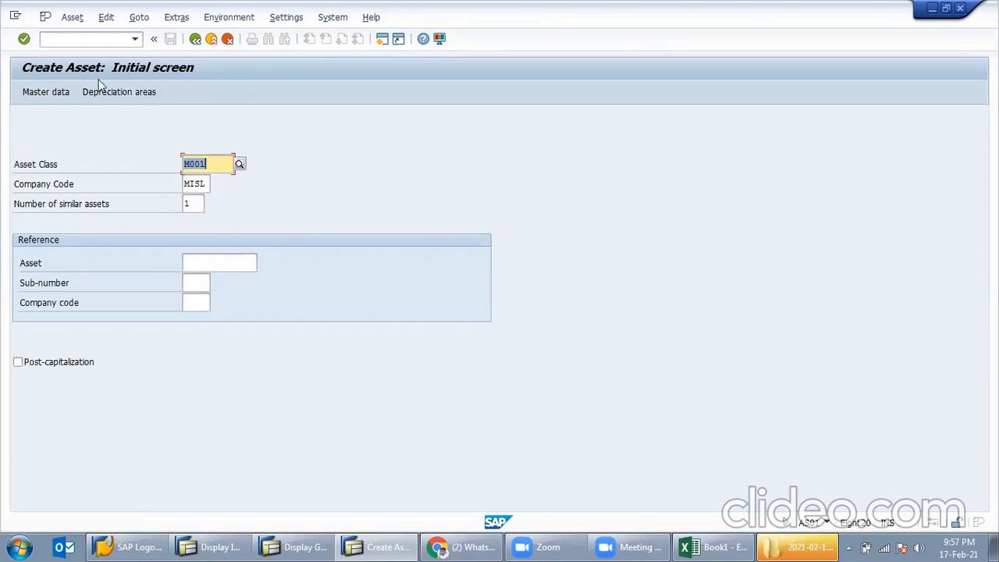
# Switch to the Book1 workbook in Excel and add a "Usful life" column beside Class Description, with 10 years for Building
pyautogui.click(99, 43)
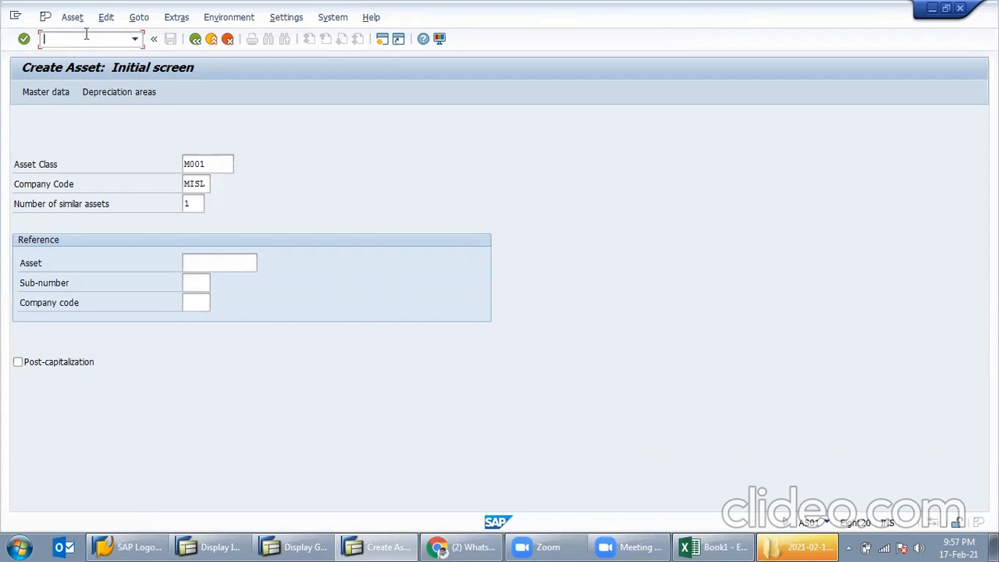
pyautogui.click(717, 547)
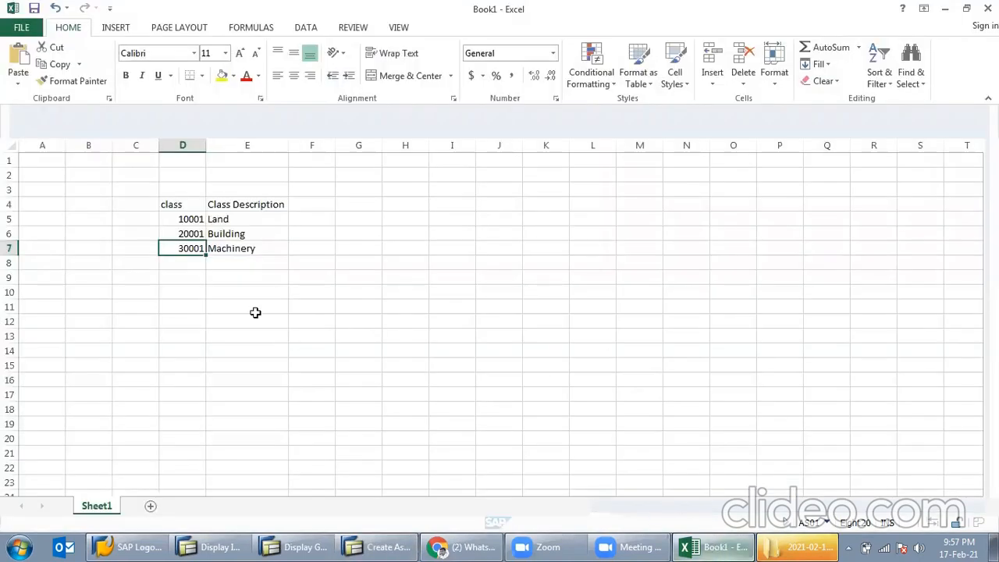
pyautogui.click(243, 264)
pyautogui.click(313, 222)
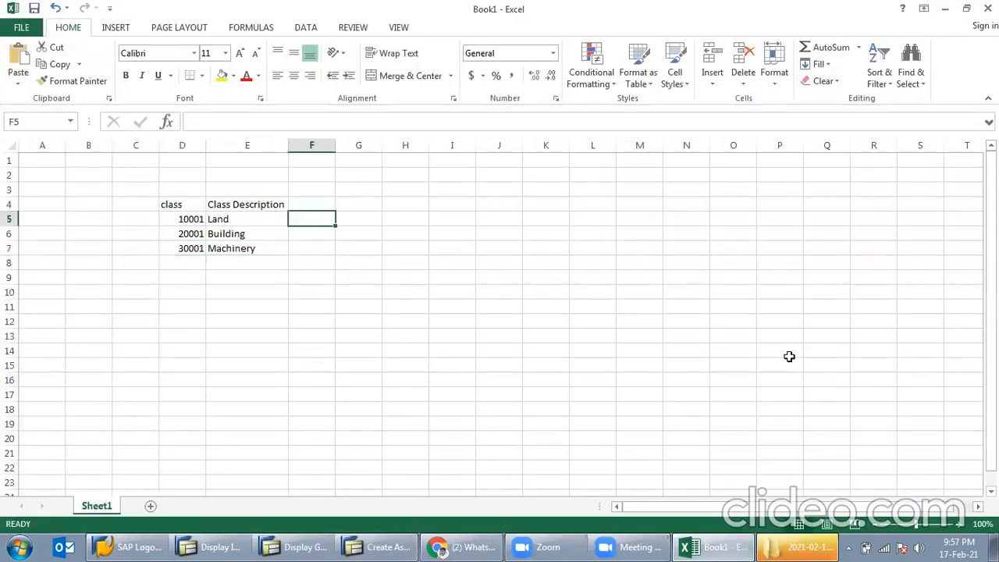
pyautogui.click(318, 233)
pyautogui.write('10')
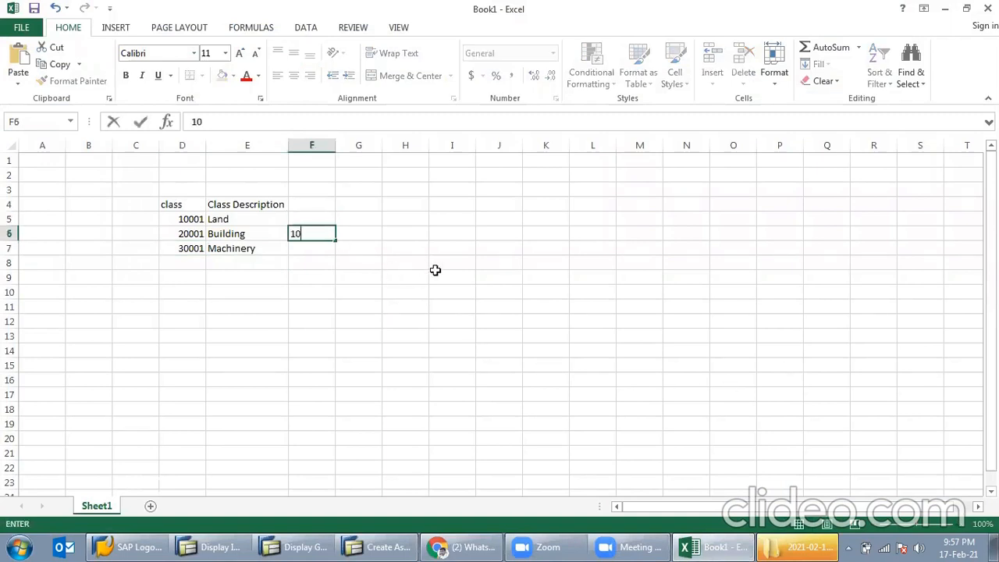
pyautogui.write(' years')
pyautogui.press('Return')
pyautogui.click(322, 205)
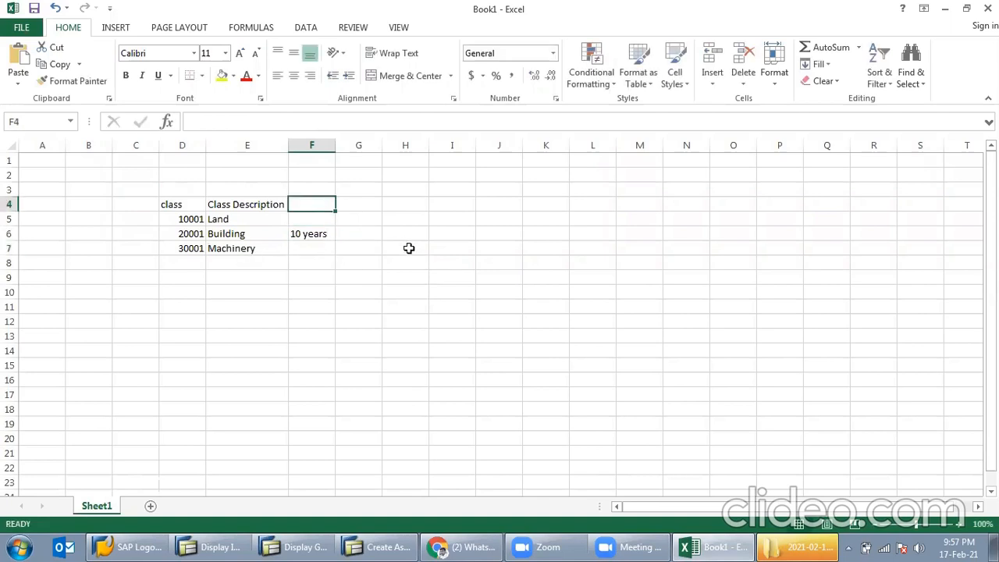
pyautogui.write('Usful')
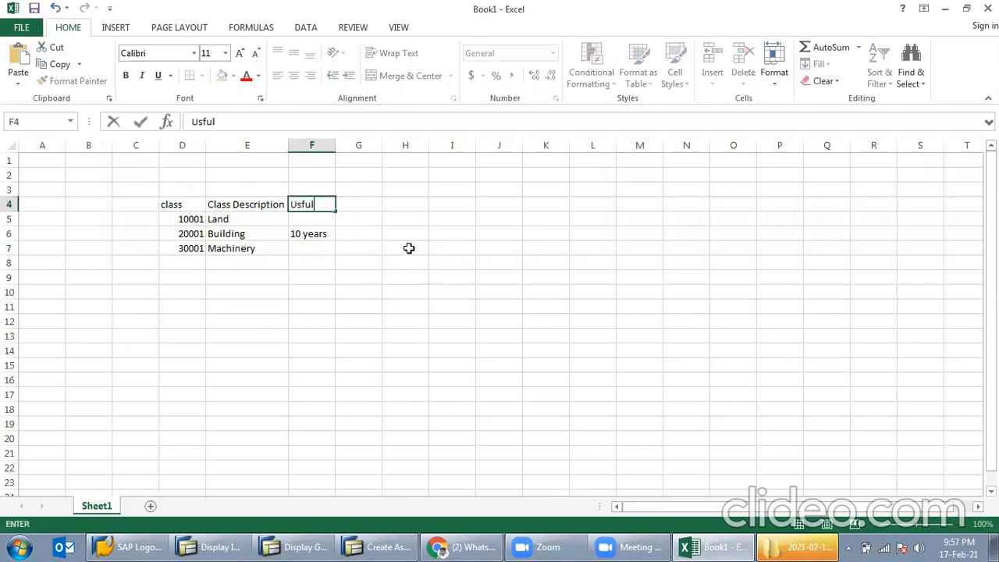
pyautogui.write(' life')
pyautogui.press('Return')
# Enter 5 years as the useful life of the Machinery class
pyautogui.click(306, 260)
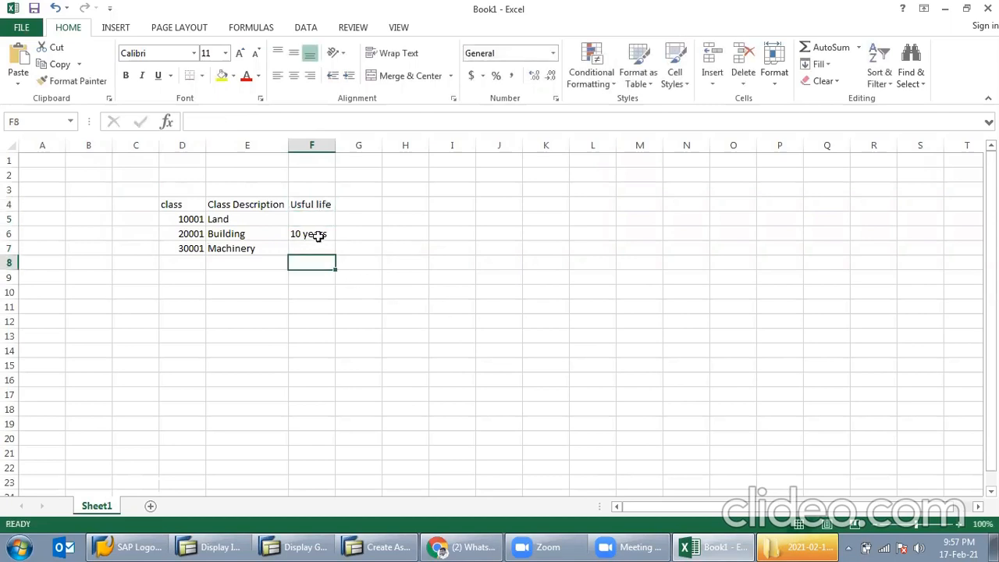
pyautogui.click(340, 235)
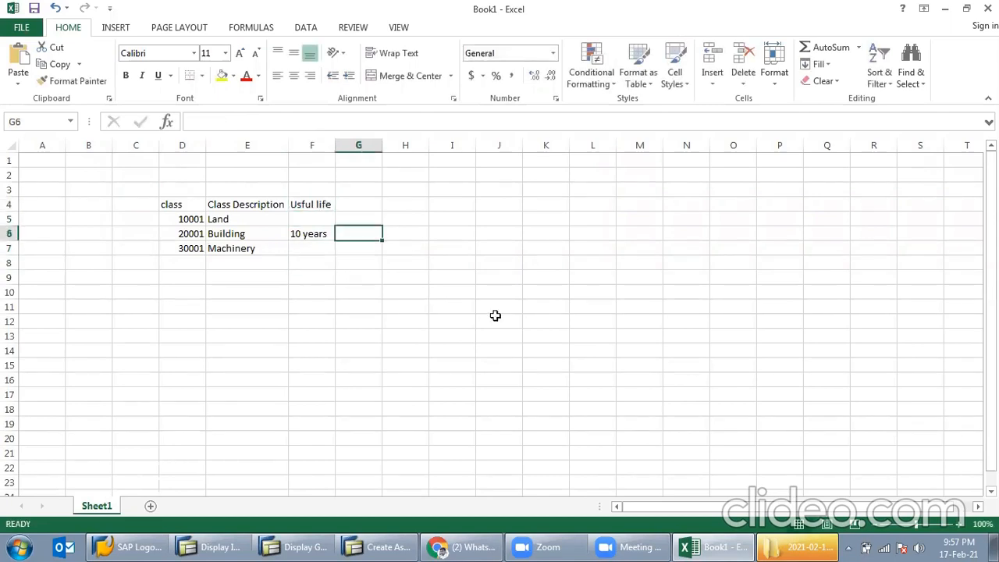
pyautogui.click(312, 248)
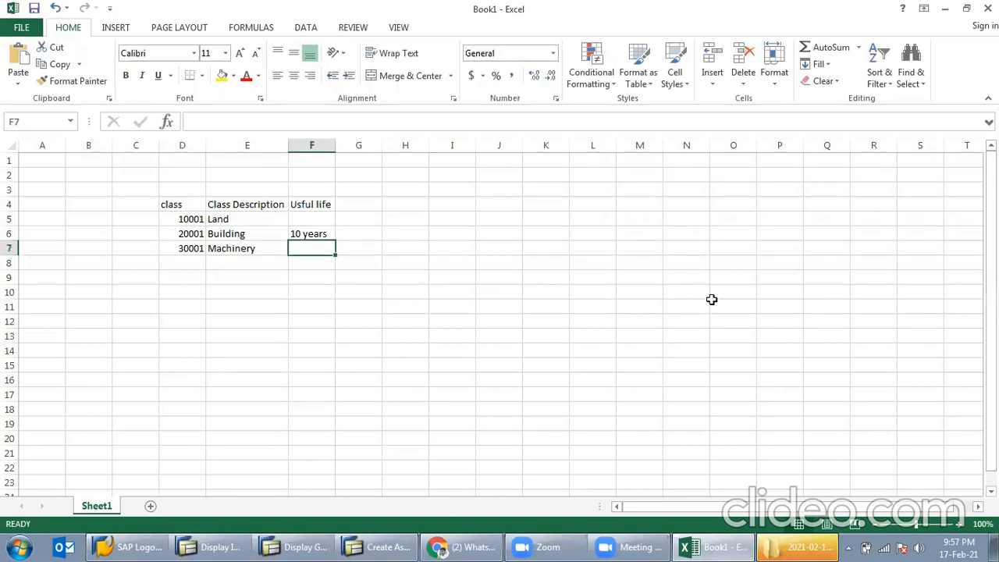
pyautogui.write('5 years')
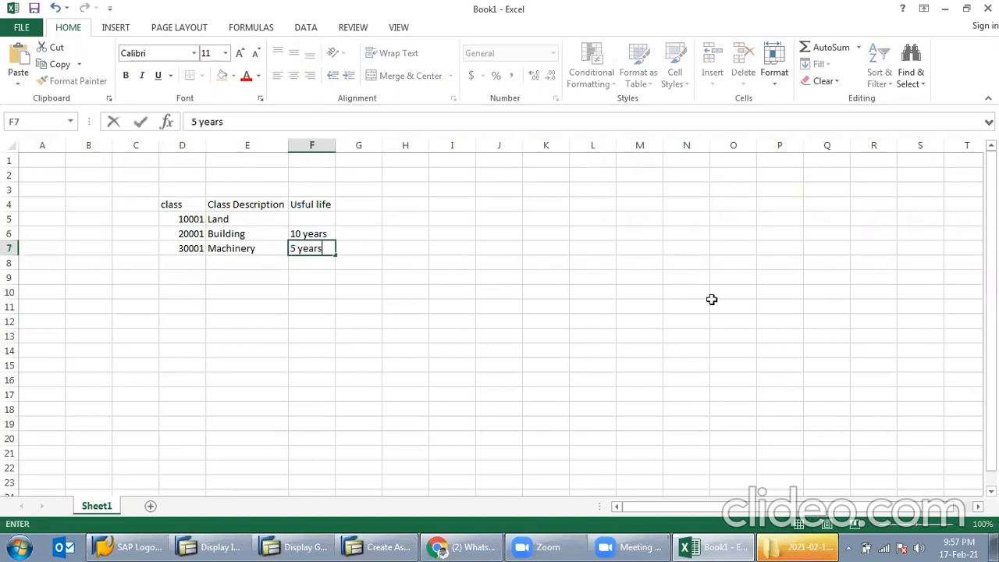
pyautogui.press('Return')
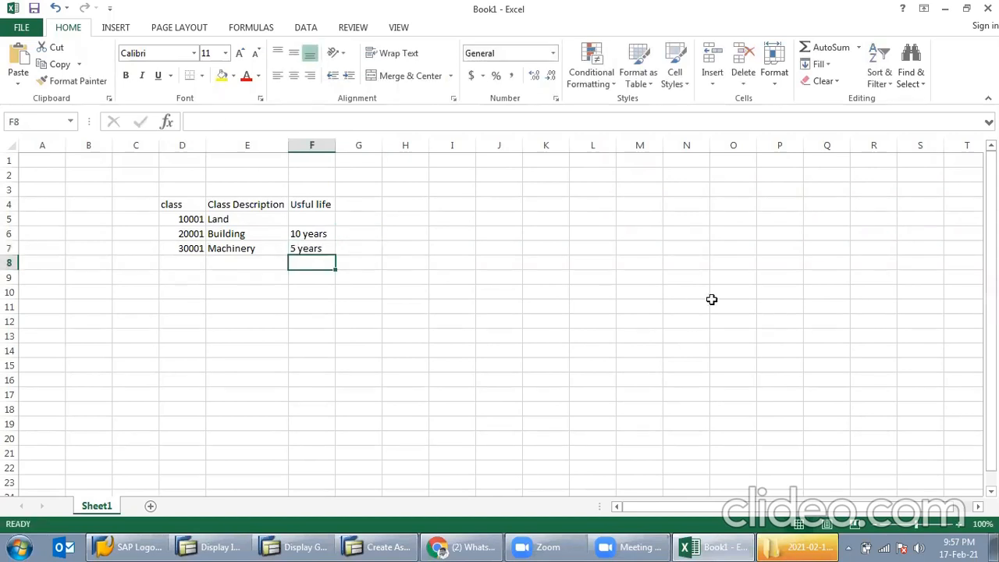
# Add a "Dep Rate" column beside the useful life column and enter 5% per year for Building
pyautogui.click(362, 209)
pyautogui.write('Dep R')
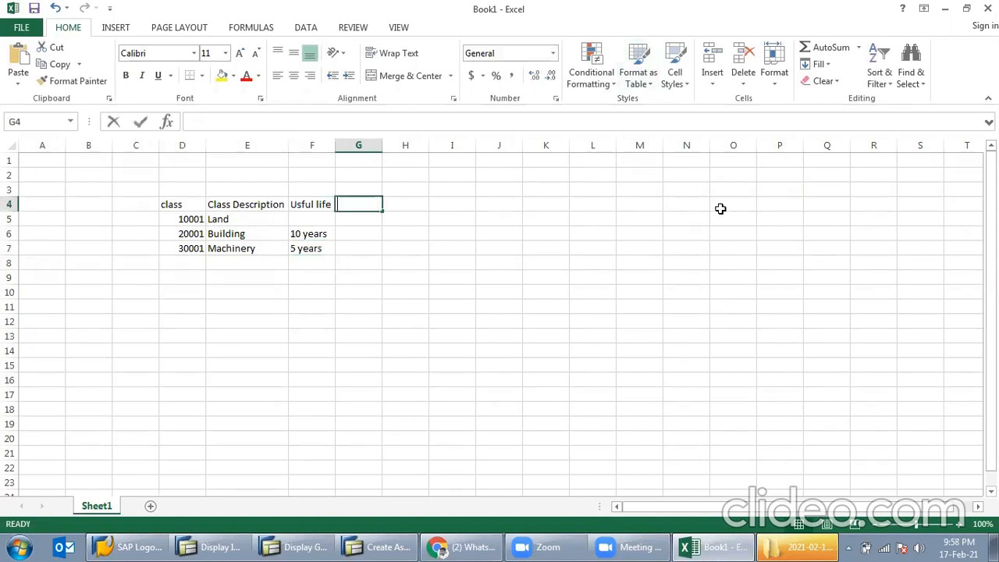
pyautogui.write('ate')
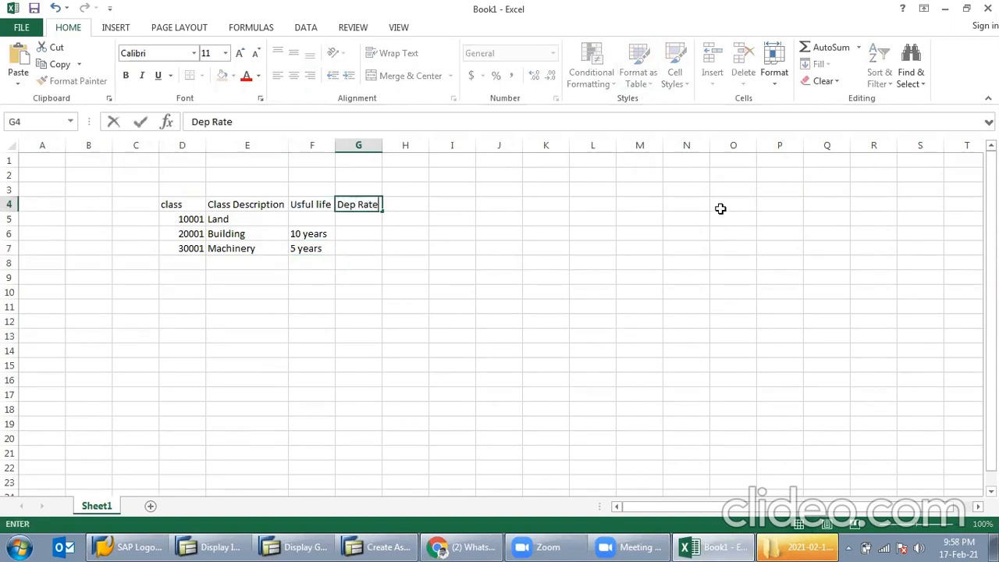
pyautogui.click(366, 234)
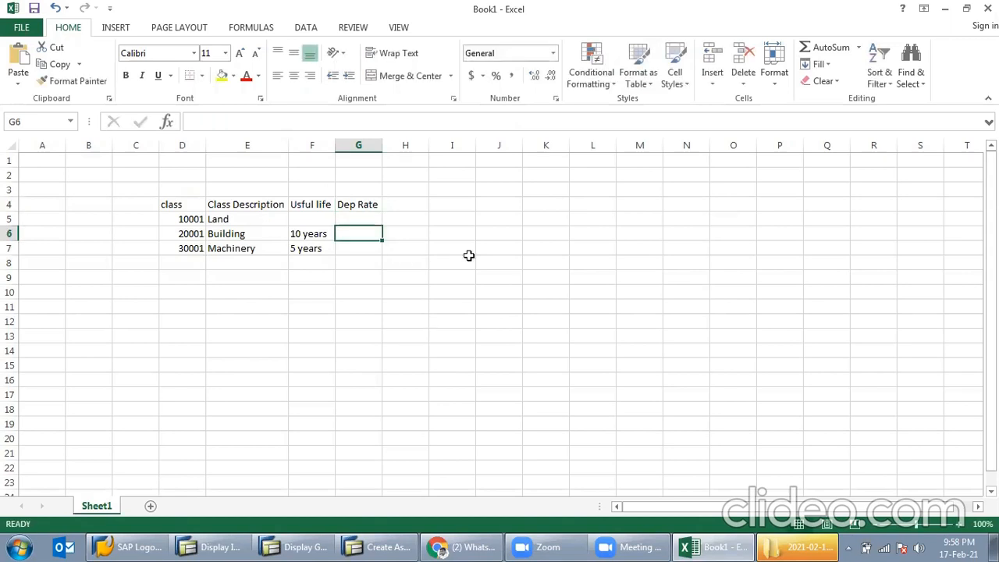
pyautogui.write('5%')
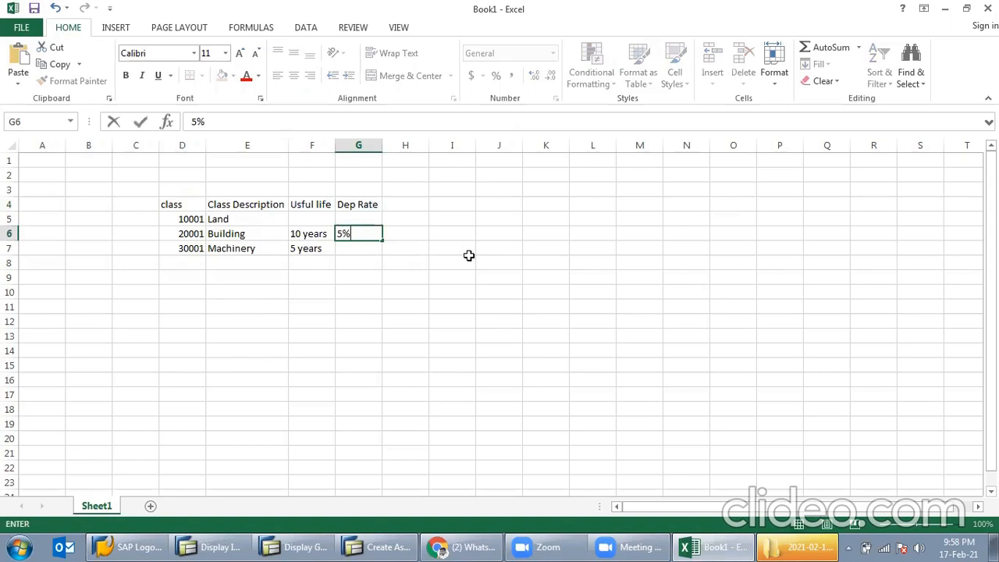
pyautogui.write(' per year')
pyautogui.press('Return')
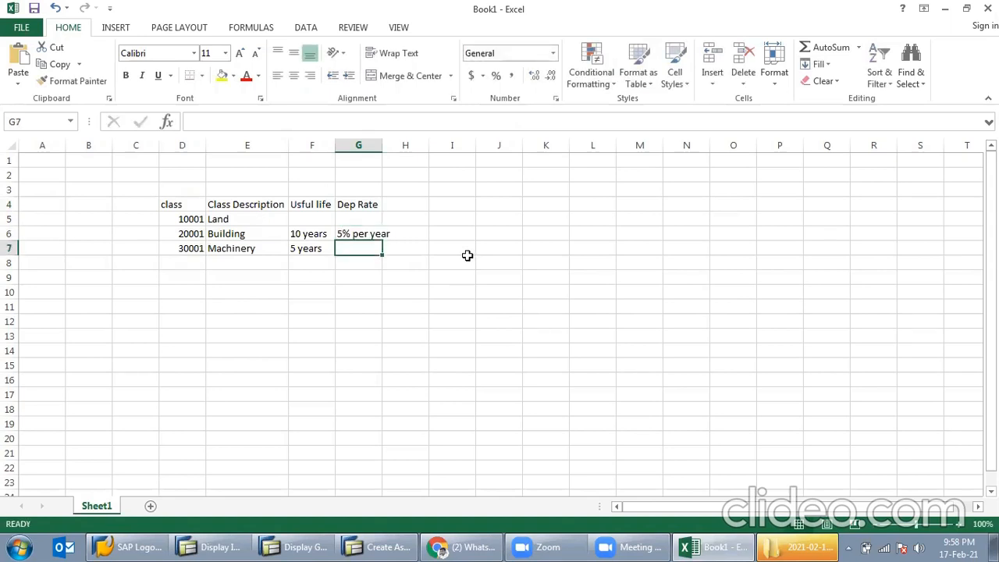
# Enter 10% per year as Machinery's depreciation rate and widen column G to fit the text
pyautogui.doubleClick(356, 247)
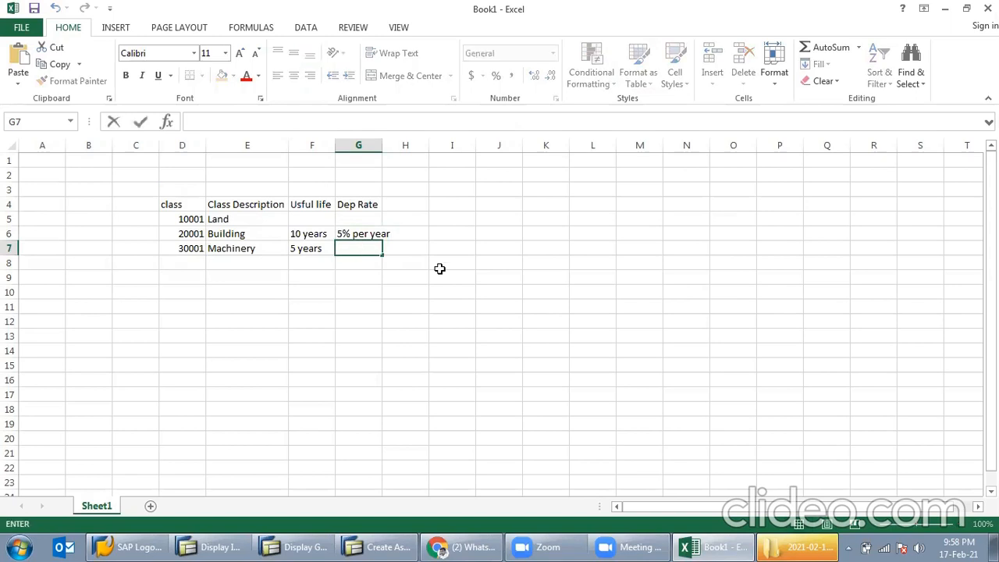
pyautogui.write('10% per year')
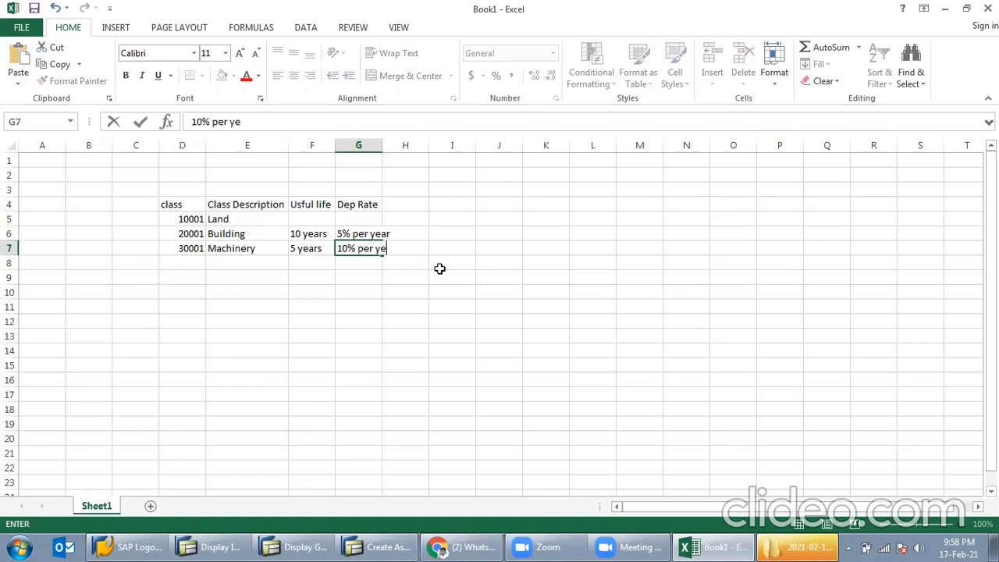
pyautogui.hotkey('ctrl', 'Return')
pyautogui.moveTo(382, 145); pyautogui.dragTo(398, 145)
# Add the column heading "Totsl Vasl" in H4, beside Dep Rate
pyautogui.click(367, 204)
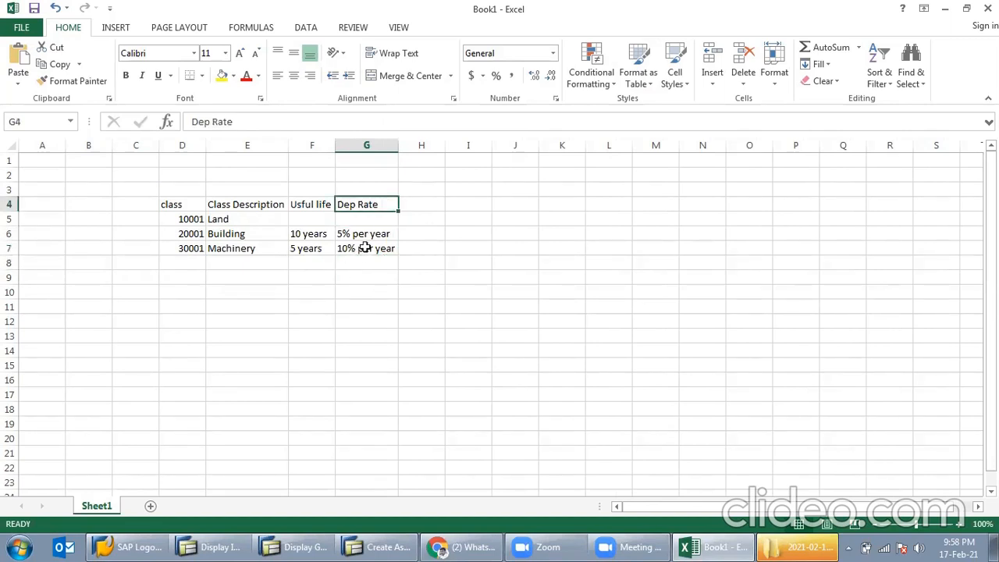
pyautogui.click(365, 248)
pyautogui.click(329, 231)
pyautogui.click(416, 219)
pyautogui.click(428, 206)
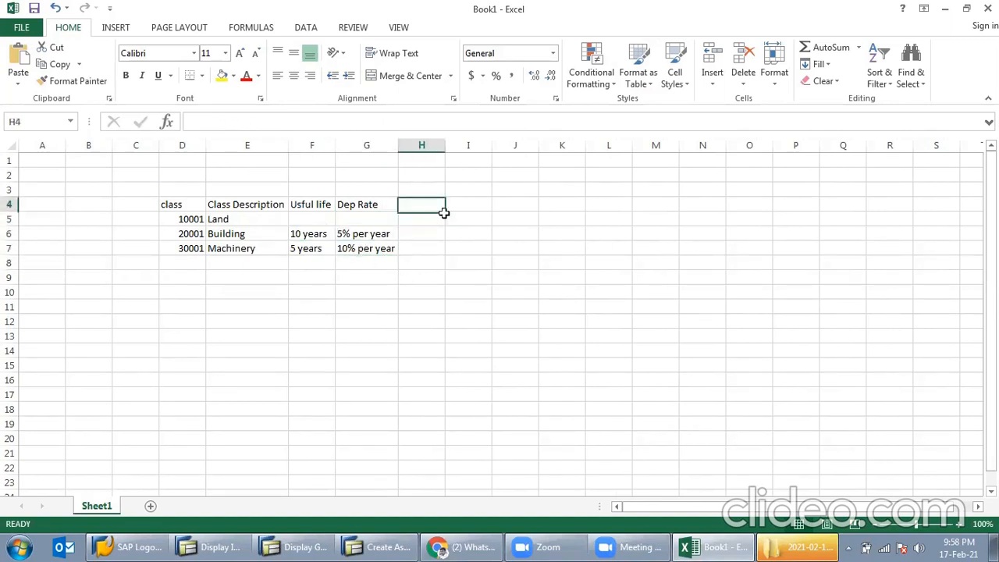
pyautogui.write('Totsl Vsl')
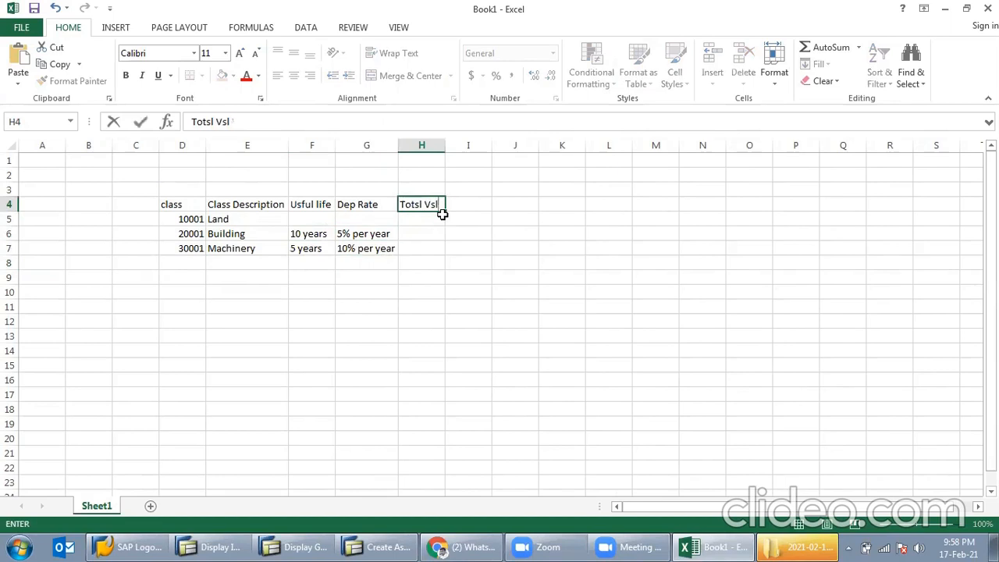
pyautogui.click(443, 218)
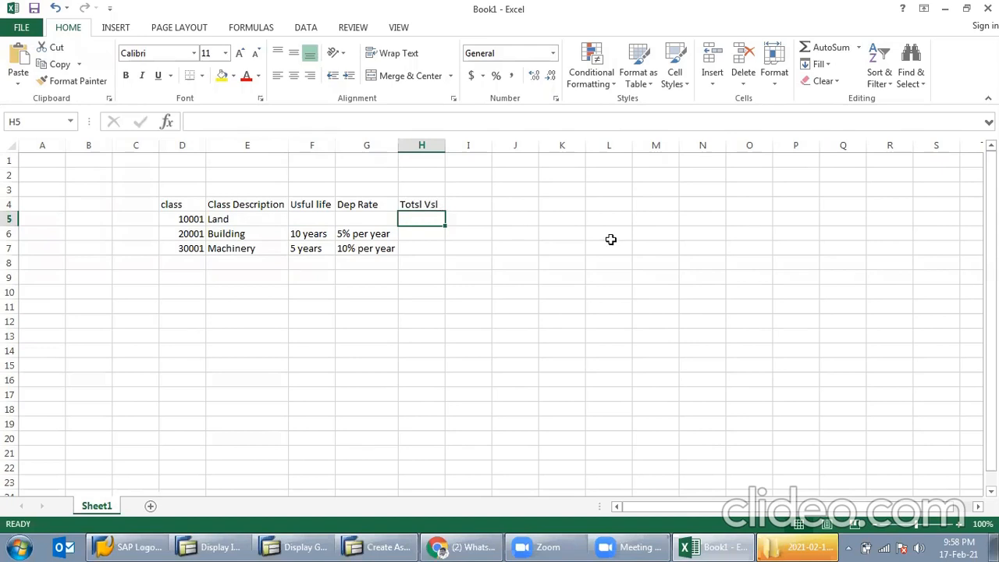
pyautogui.press('Up')
pyautogui.press('F2')
pyautogui.press('Left')
pyautogui.press('Left')
pyautogui.write('a')
pyautogui.press('Return')
# Enter total values of 10000 for Building and 20000 for Machinery
pyautogui.click(431, 237)
pyautogui.write('50000')
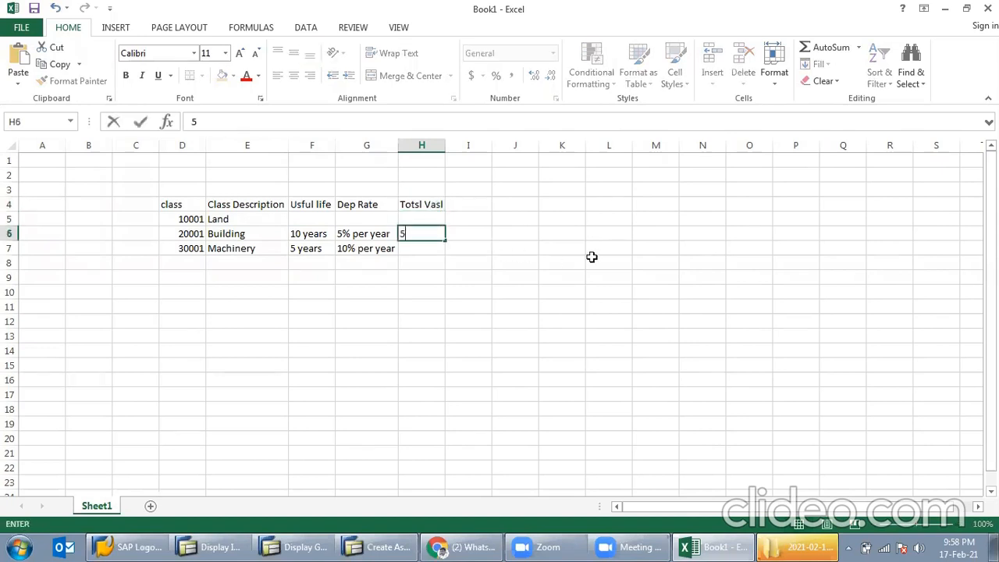
pyautogui.press('BackSpace')
pyautogui.press('BackSpace')
pyautogui.press('BackSpace')
pyautogui.press('BackSpace')
pyautogui.write('100000')
pyautogui.press('Return')
pyautogui.write('20000')
pyautogui.press('Return')
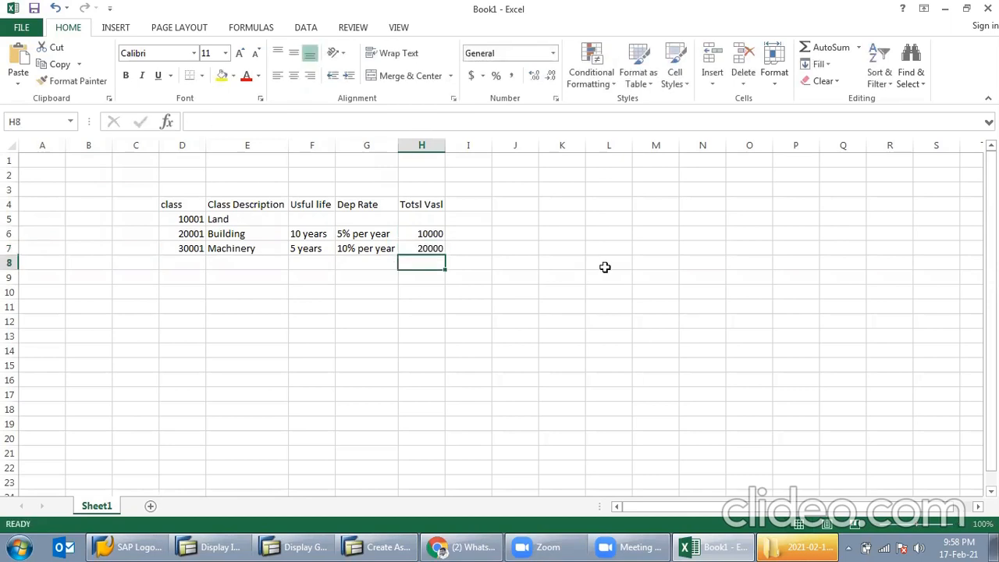
# Add the column headings "1st year" in I4 and "2nd" in J4
pyautogui.click(471, 206)
pyautogui.write('1')
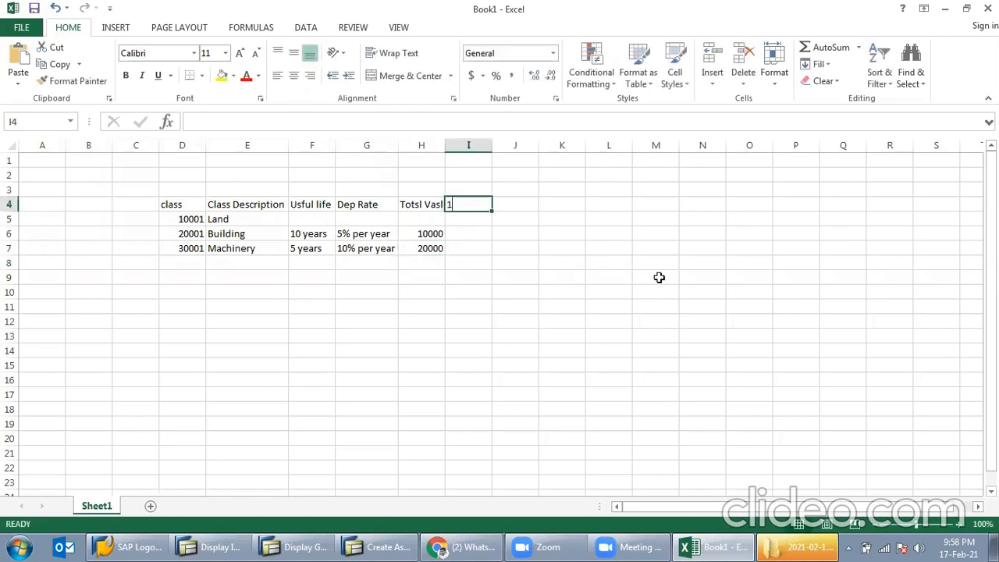
pyautogui.write('st year')
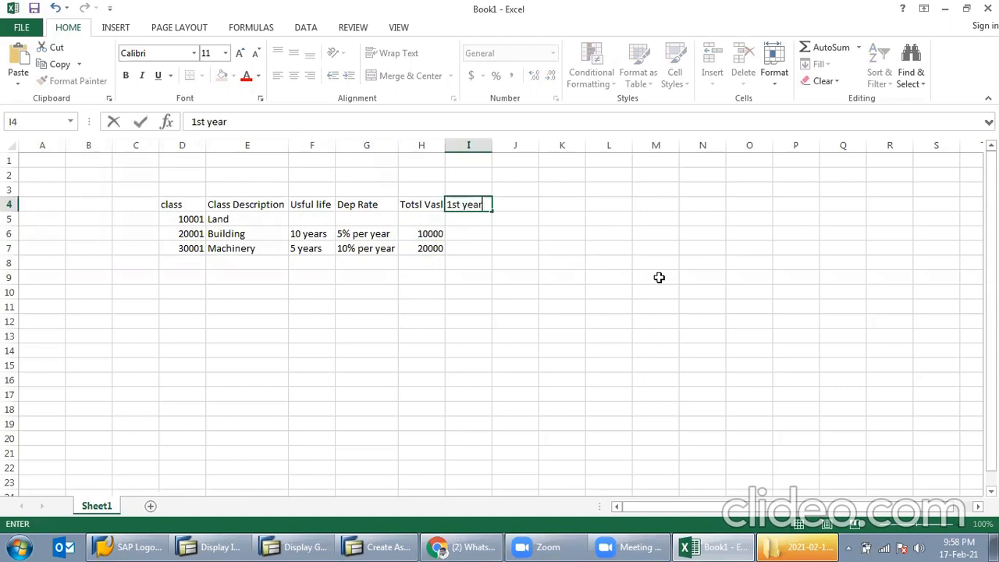
pyautogui.press('Tab')
pyautogui.write('2nd')
pyautogui.press('Tab')
# Enter 500 as Building's depreciation amount for both the first and second year
pyautogui.click(479, 243)
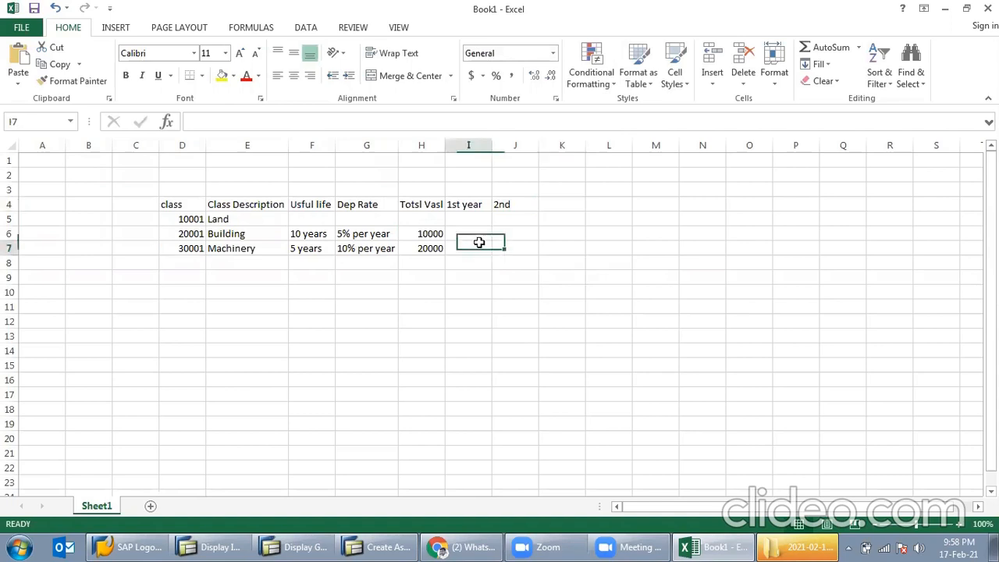
pyautogui.click(340, 235)
pyautogui.click(482, 231)
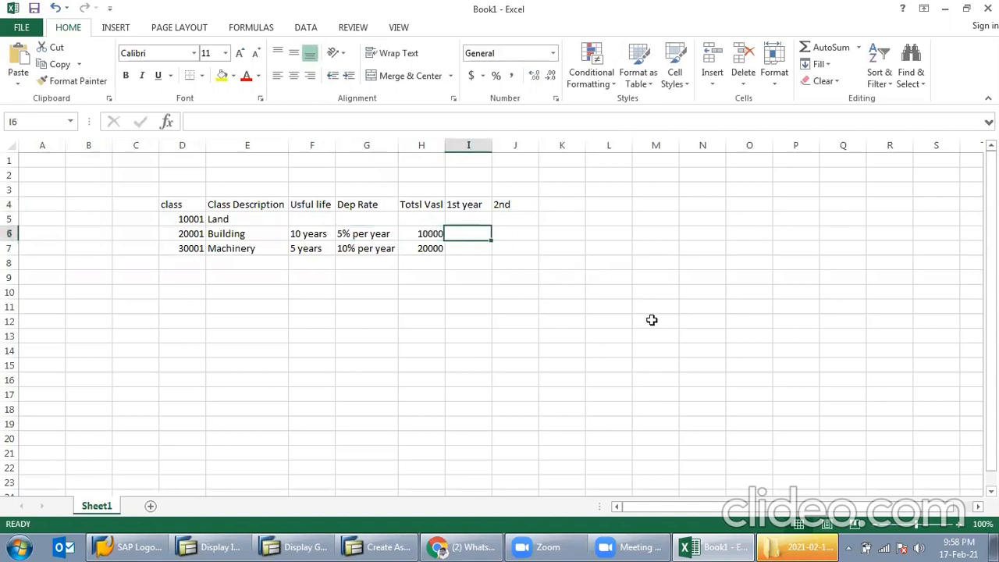
pyautogui.write('5000')
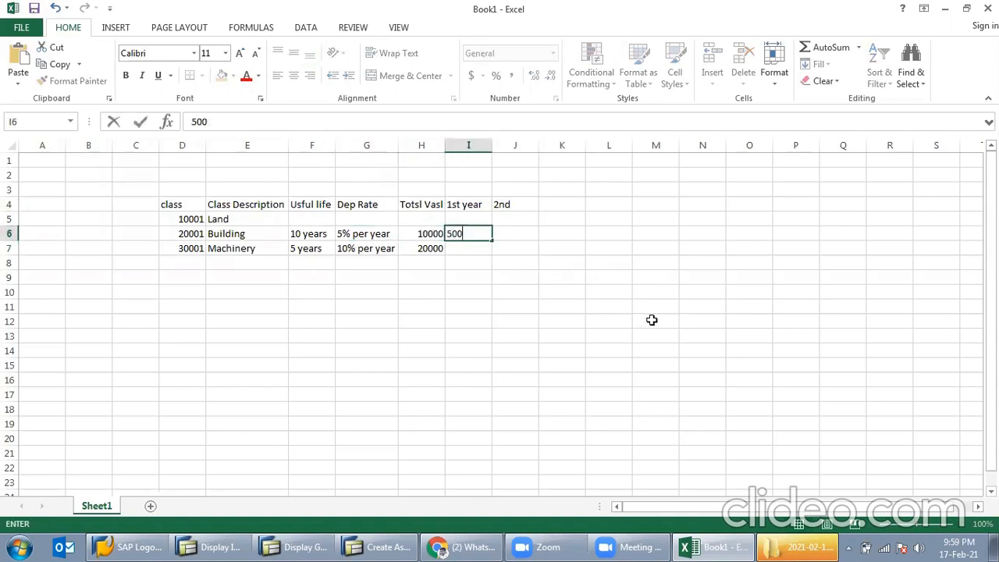
pyautogui.press('Tab')
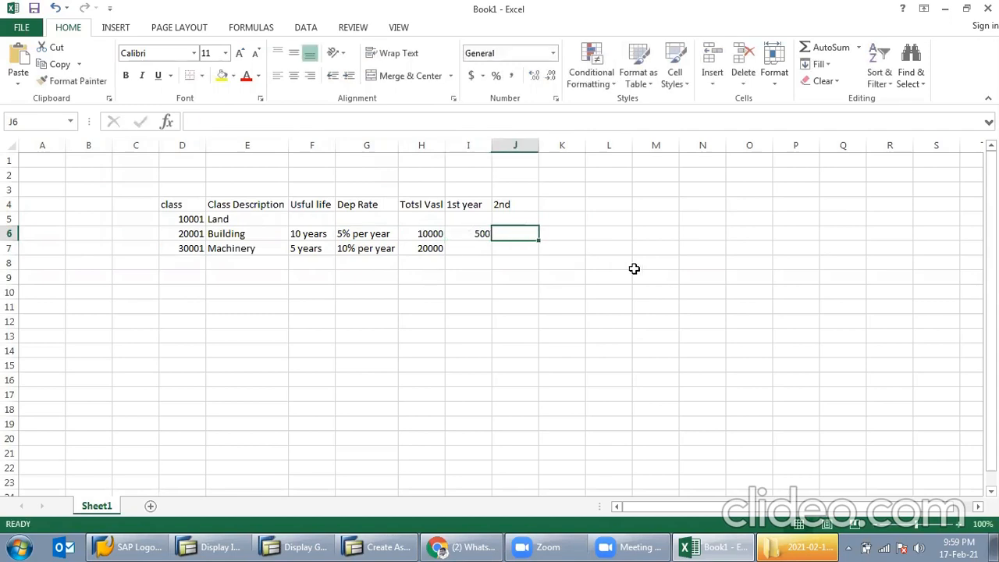
pyautogui.write('5')
pyautogui.press('BackSpace')
pyautogui.press('BackSpace')
pyautogui.write('500')
pyautogui.press('Return')
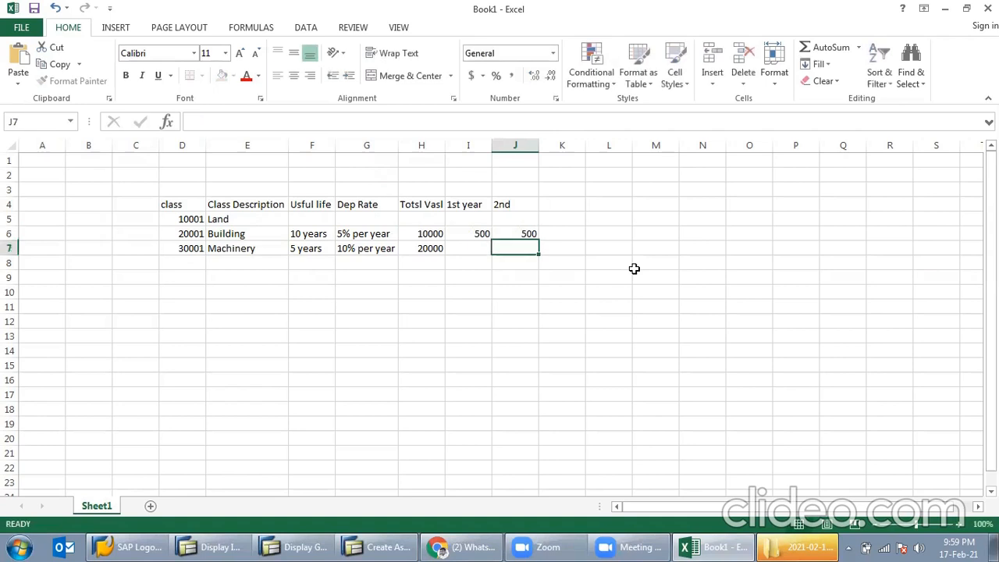
# Add a "10th" column heading in M4 and enter 0 for Building in that column
pyautogui.click(323, 235)
pyautogui.moveTo(486, 231); pyautogui.dragTo(582, 234)
pyautogui.click(657, 206)
pyautogui.write('10th')
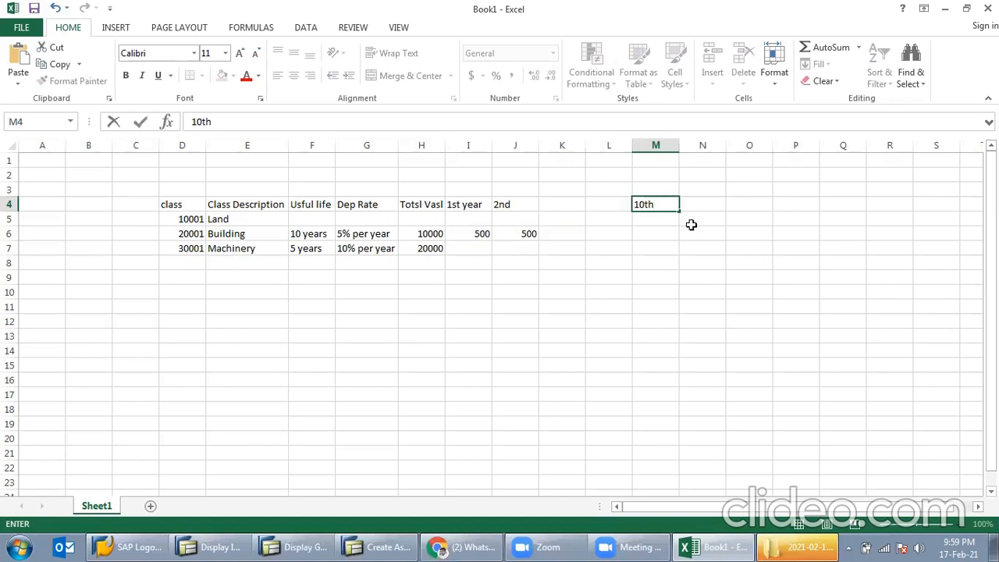
pyautogui.press('Return')
pyautogui.press('Return')
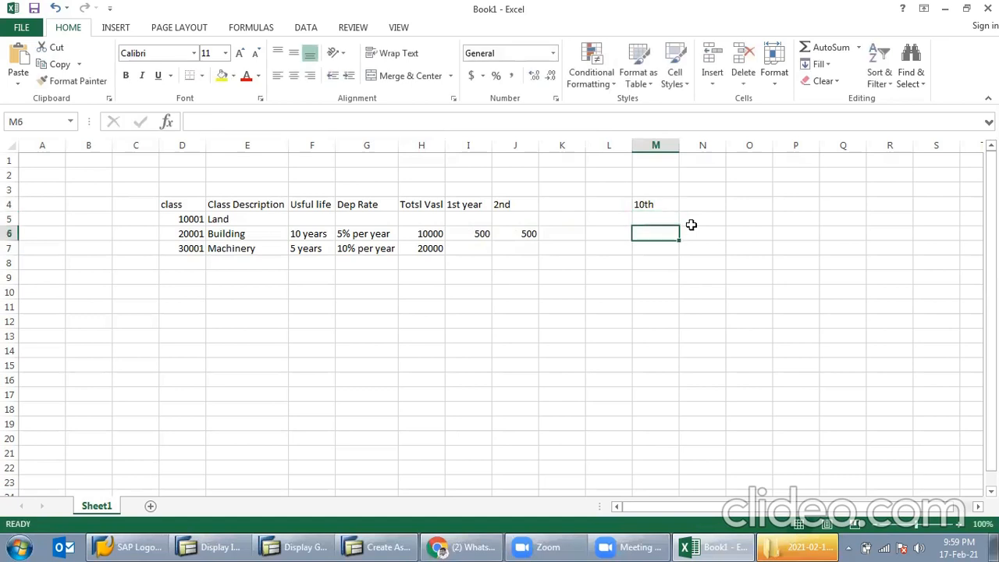
pyautogui.write('0')
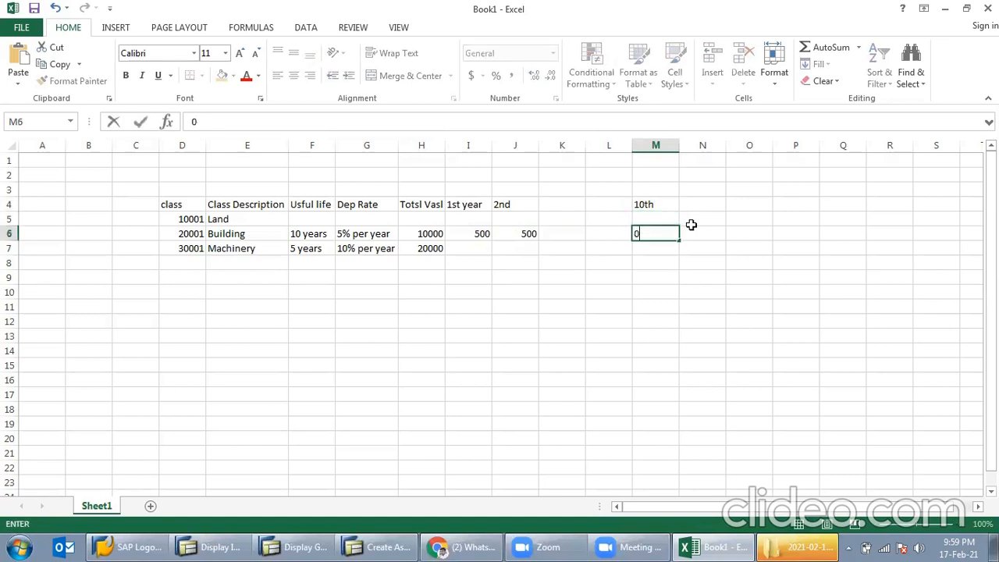
pyautogui.click(707, 295)
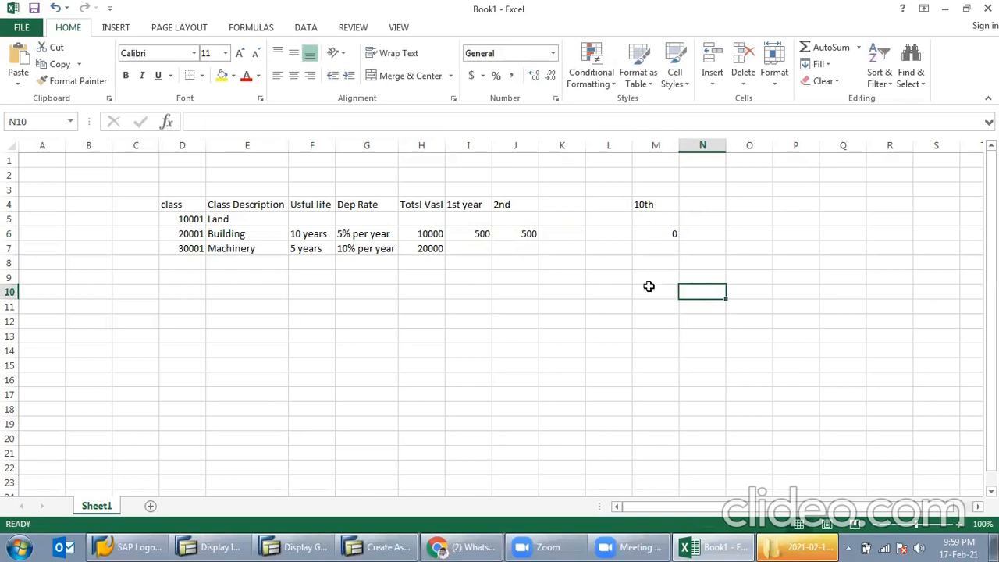
# Examine the Building row from its class number through its total value to the 10th-year value
pyautogui.click(605, 282)
pyautogui.click(569, 209)
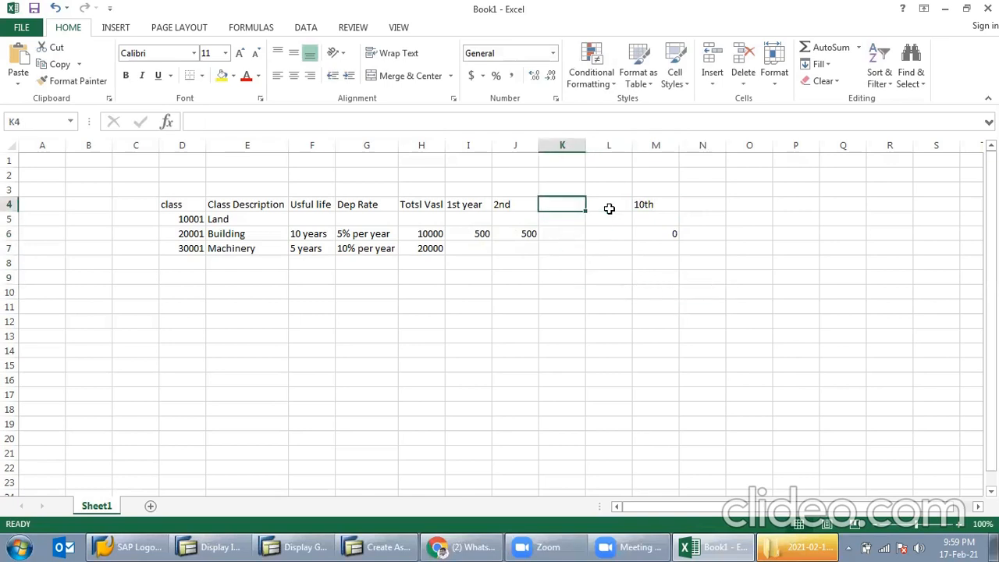
pyautogui.click(472, 249)
pyautogui.click(660, 248)
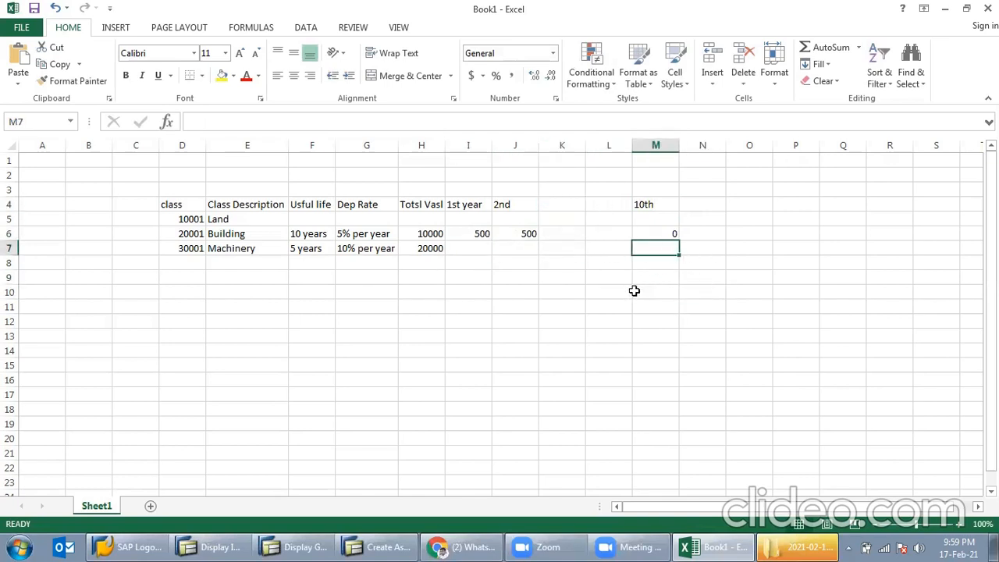
pyautogui.moveTo(189, 233); pyautogui.dragTo(672, 233)
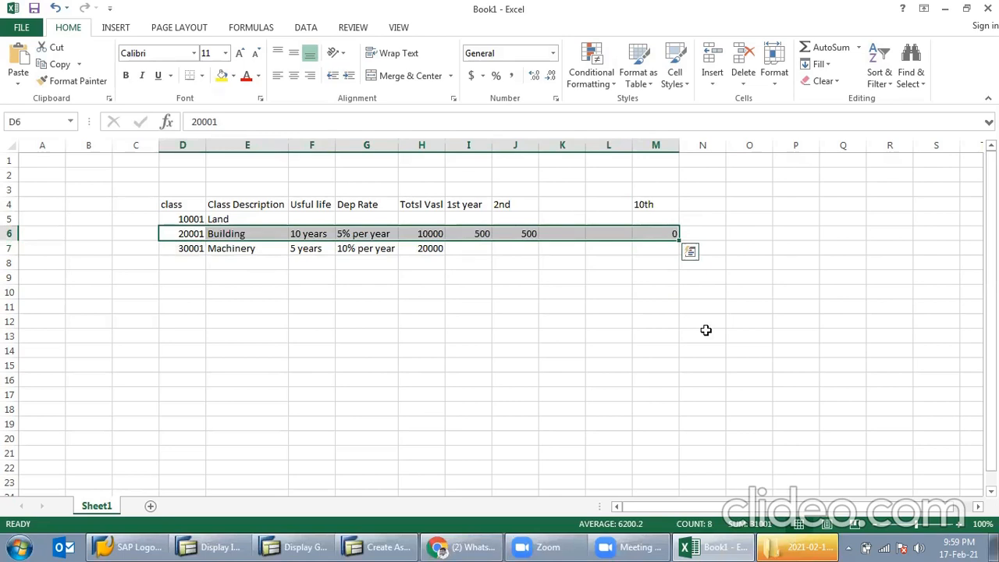
pyautogui.moveTo(154, 235); pyautogui.dragTo(426, 233)
pyautogui.click(676, 236)
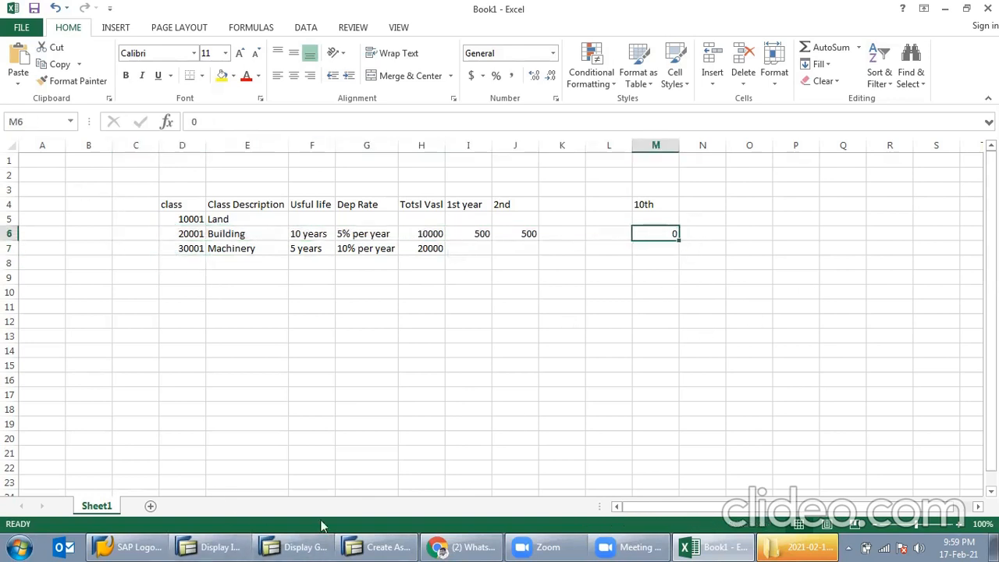